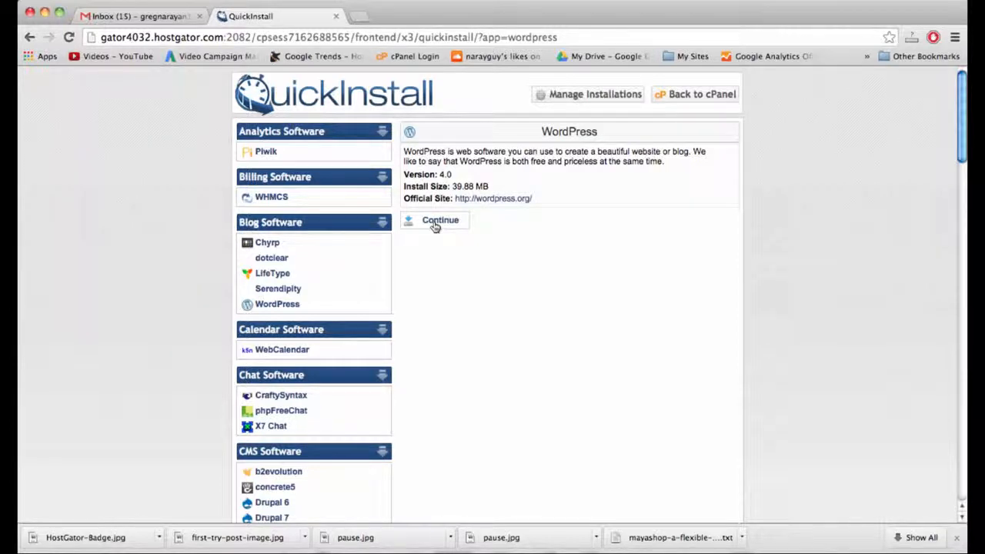
Start a WordPress install on just-a-demo.com with the admin e-mail and blog title 'How To Edit a Theme'.
left_click(437, 221)
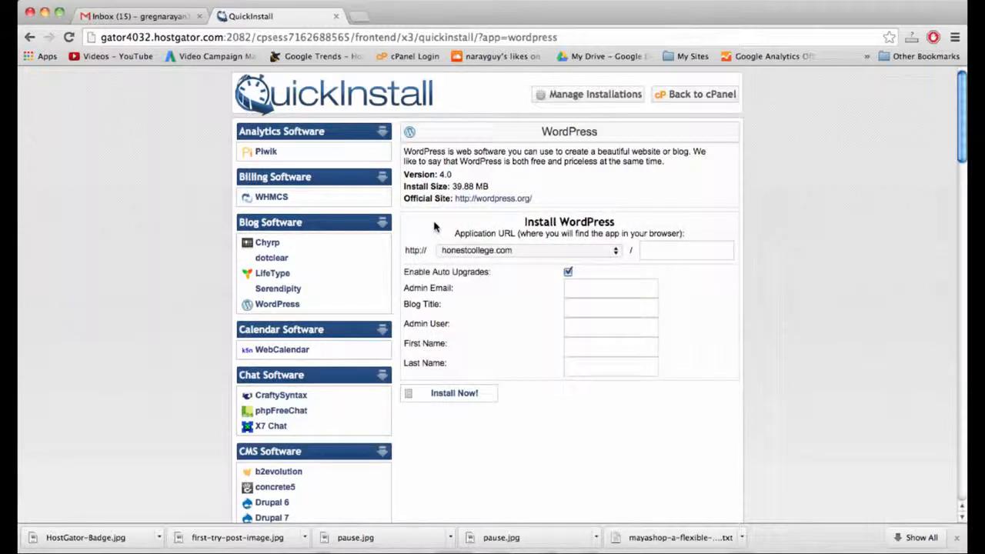
left_click(518, 250)
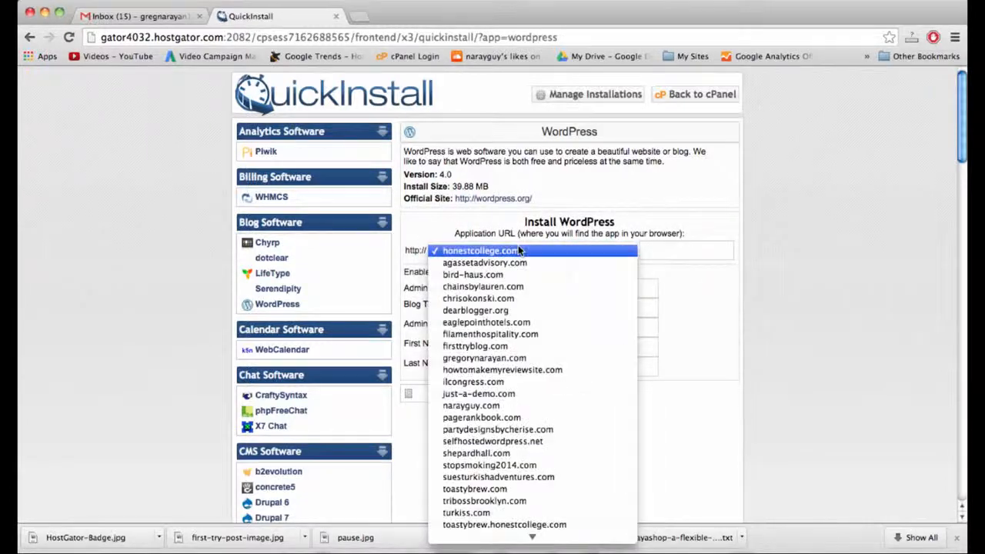
left_click(512, 395)
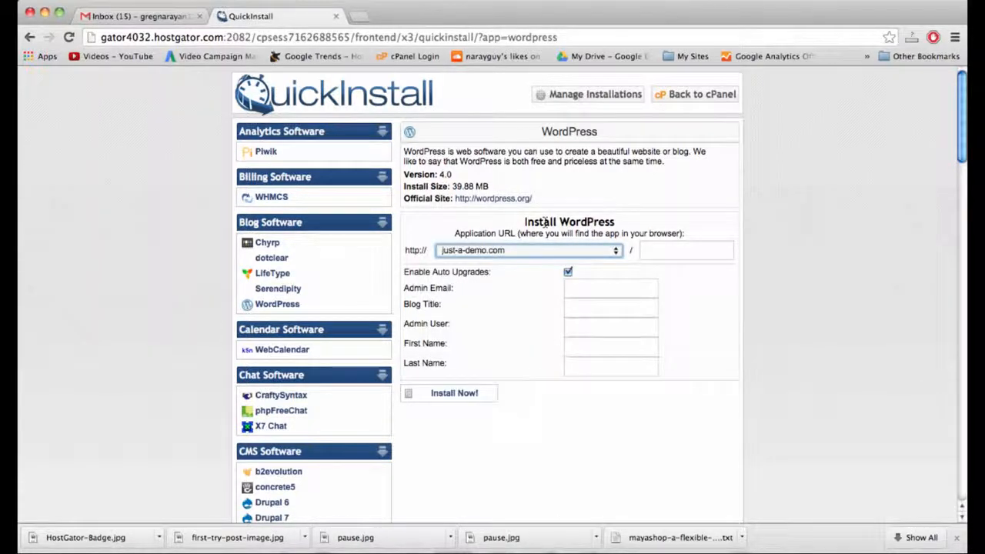
left_click(592, 289)
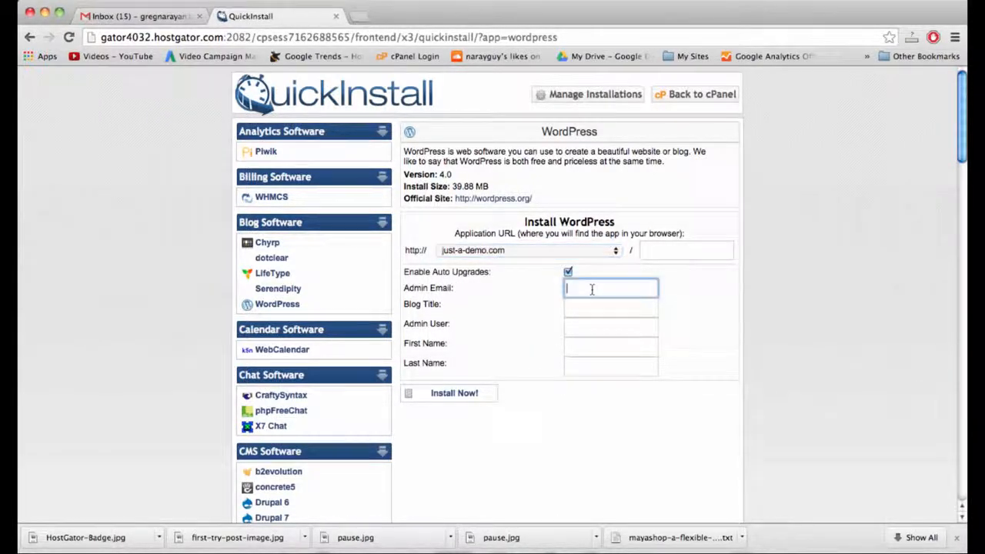
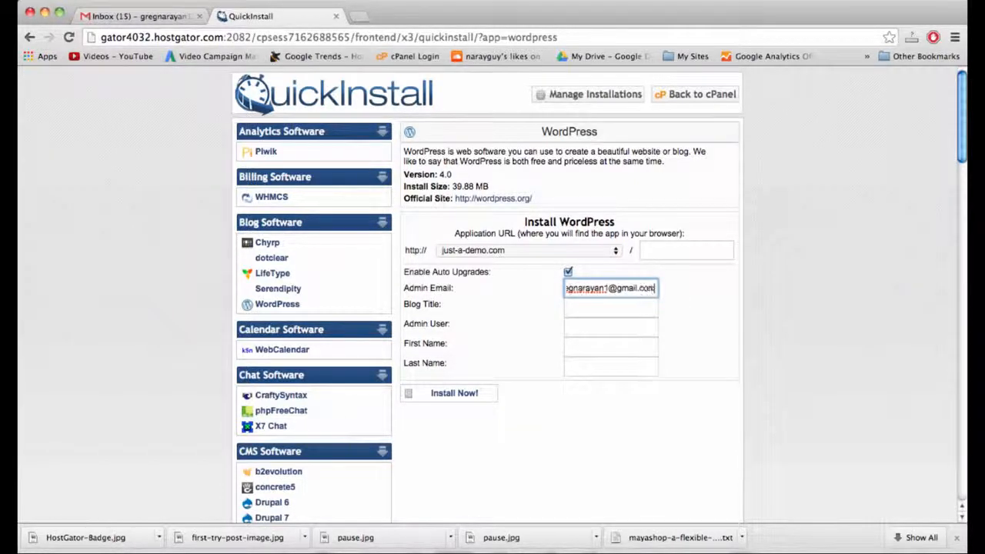
key("Tab")
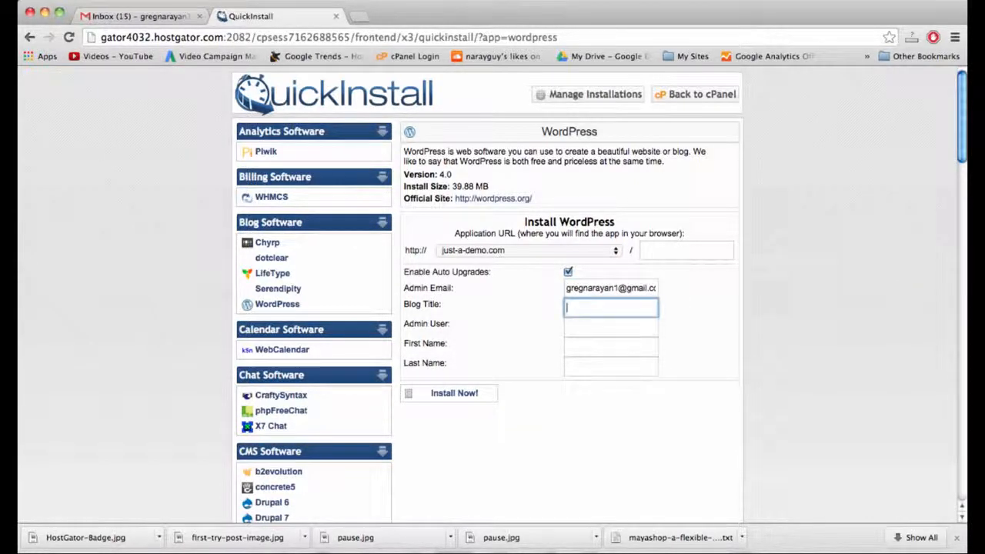
type("How To Edit a Theme")
Fill in the admin username and the admin's first and last name, then run the install.
key("Tab")
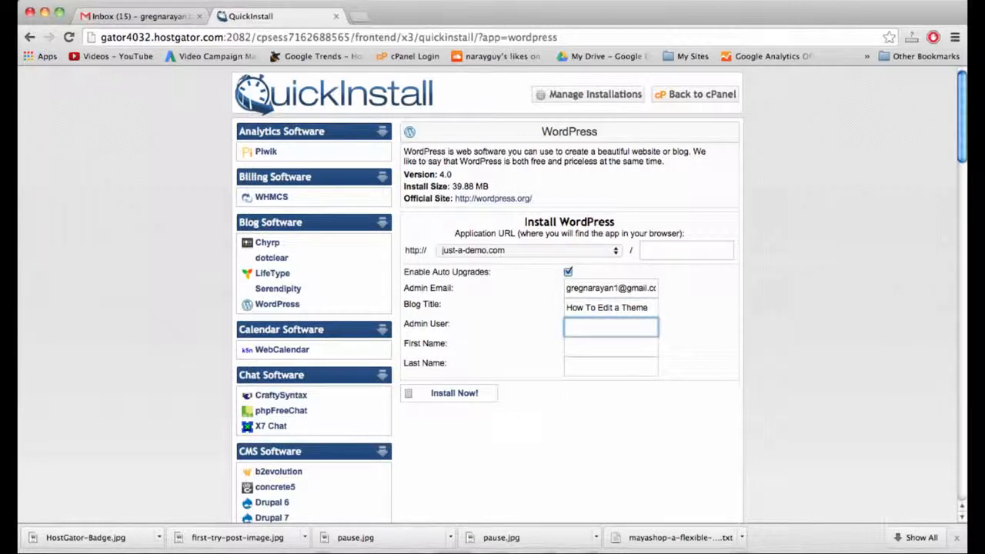
type("gnarayan")
key("Tab")
type("Greg")
key("Tab")
type("Narya")
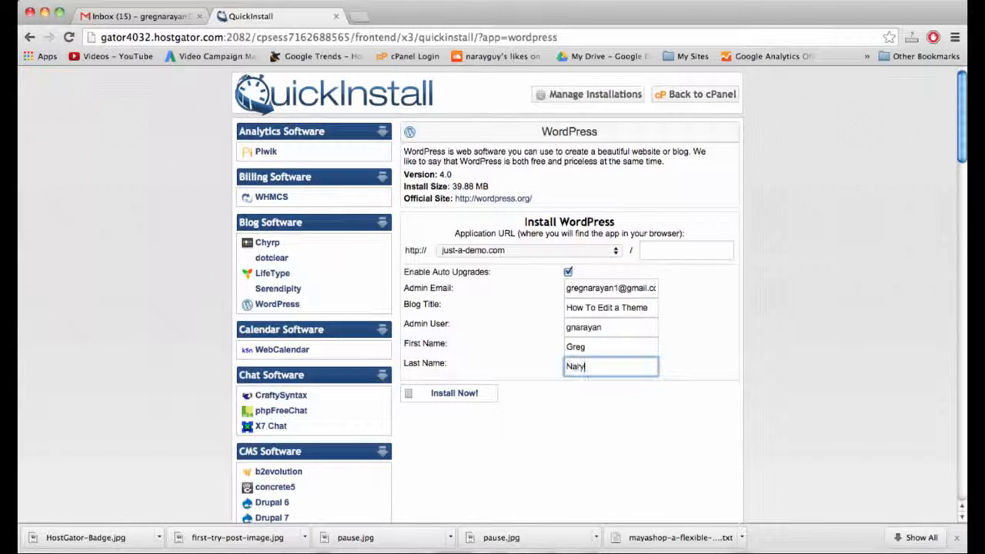
key("BackSpace")
key("BackSpace")
type("ayan")
left_click(464, 395)
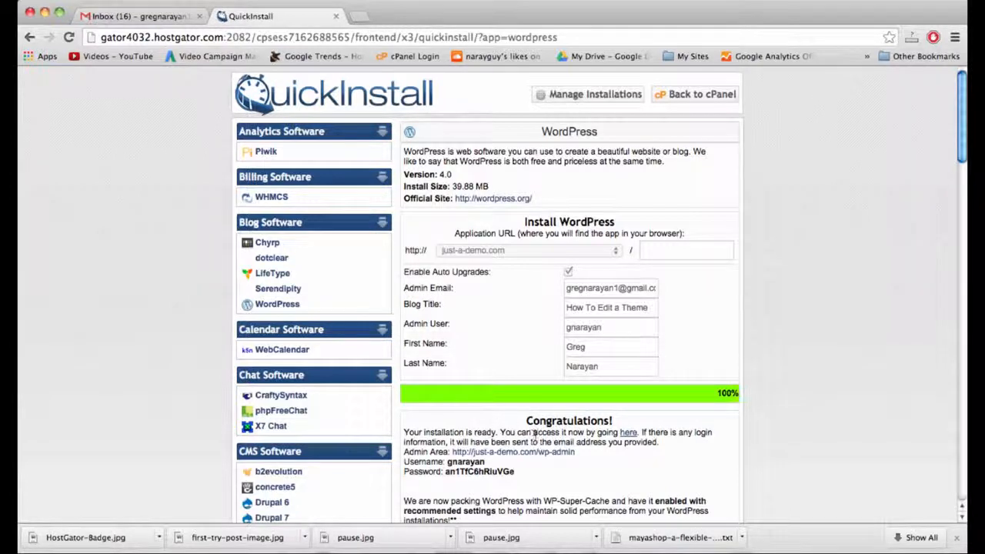
scroll(535, 434, "down", 1)
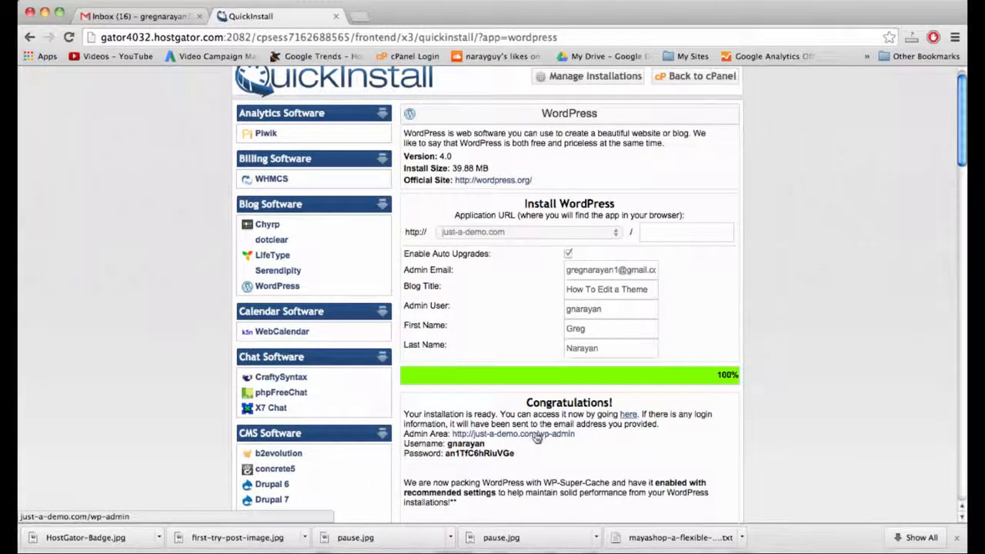
Log in to the new site's wp-admin using the admin username and generated password.
double_click(469, 454)
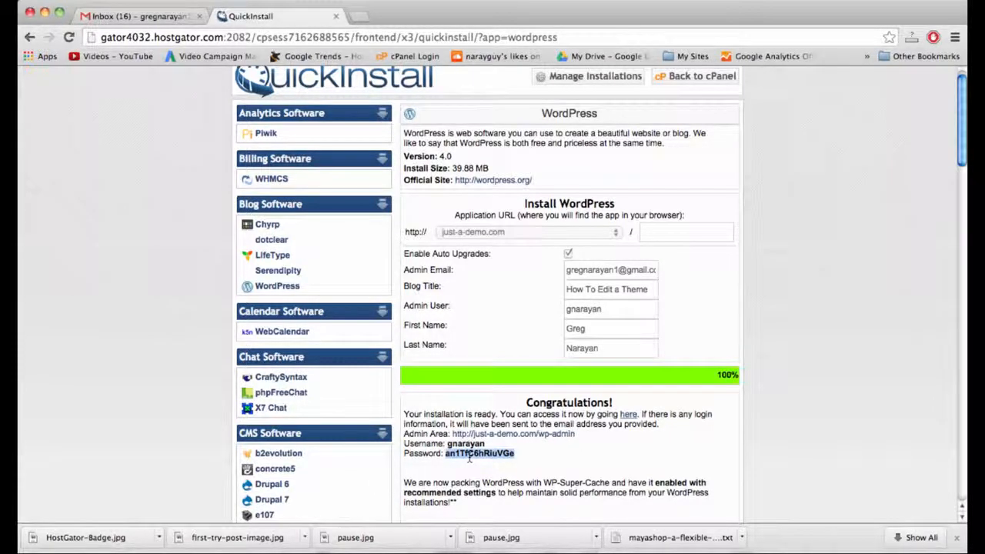
left_click(502, 435)
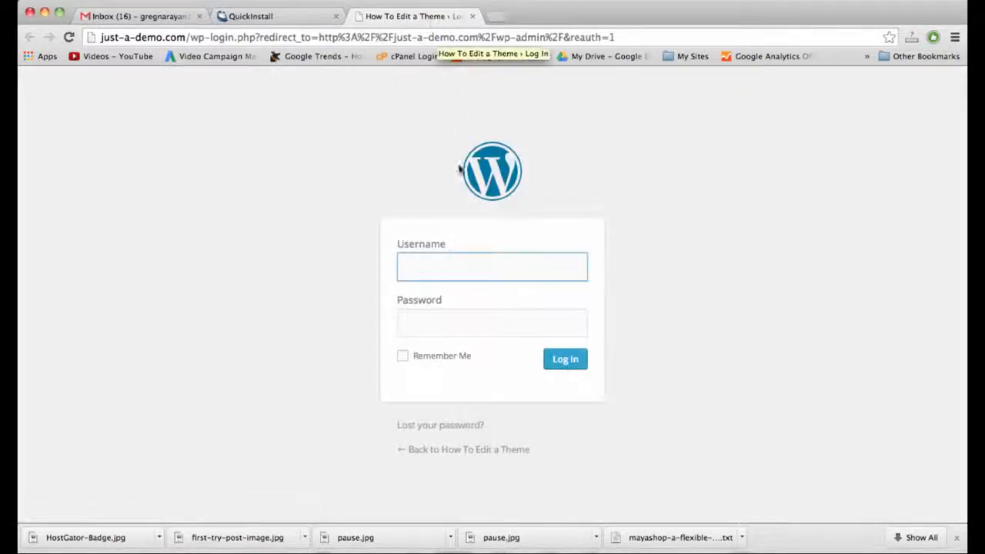
type("gnarayan")
key("Tab")
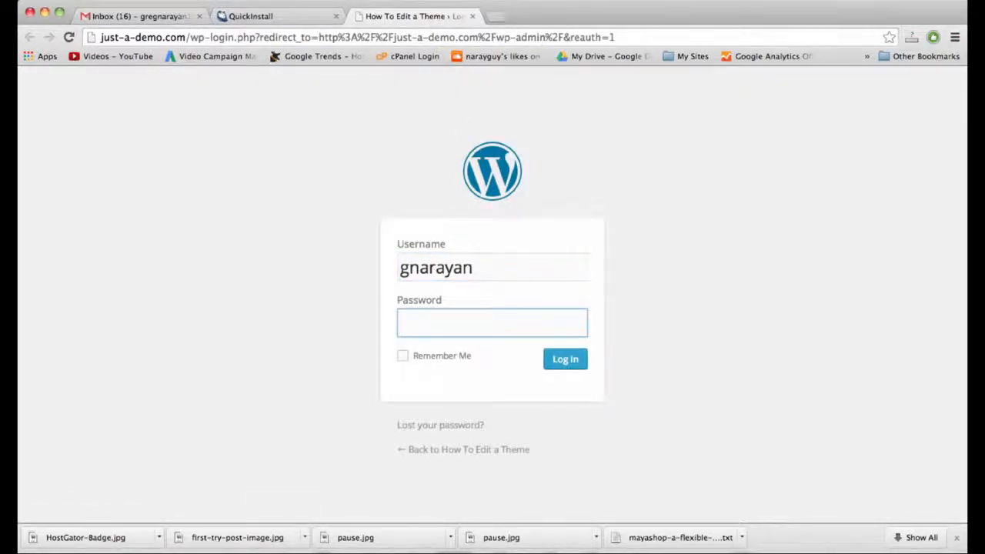
type("•••••••••••••")
key("Return")
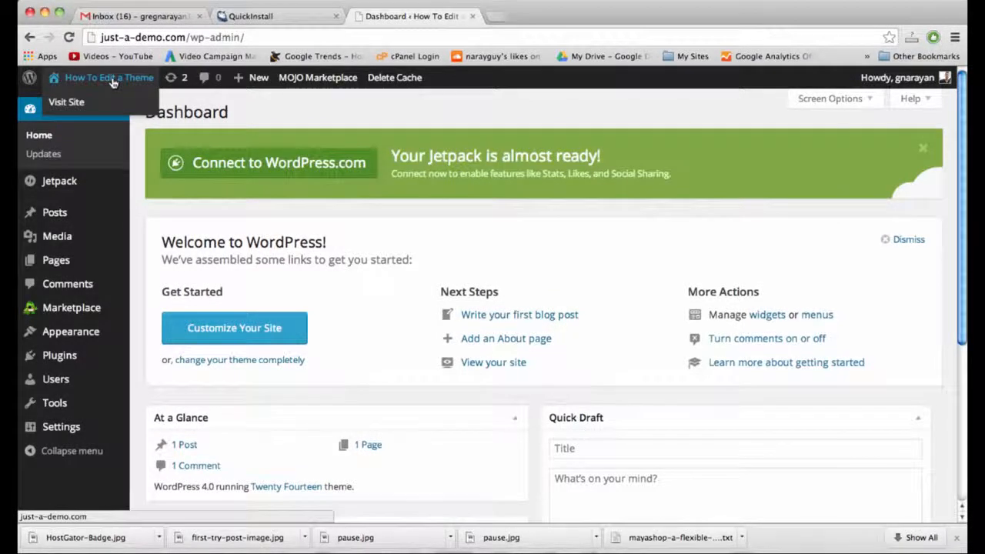
View the live How To Edit a Theme front page and its Hello World! post.
left_click(113, 79)
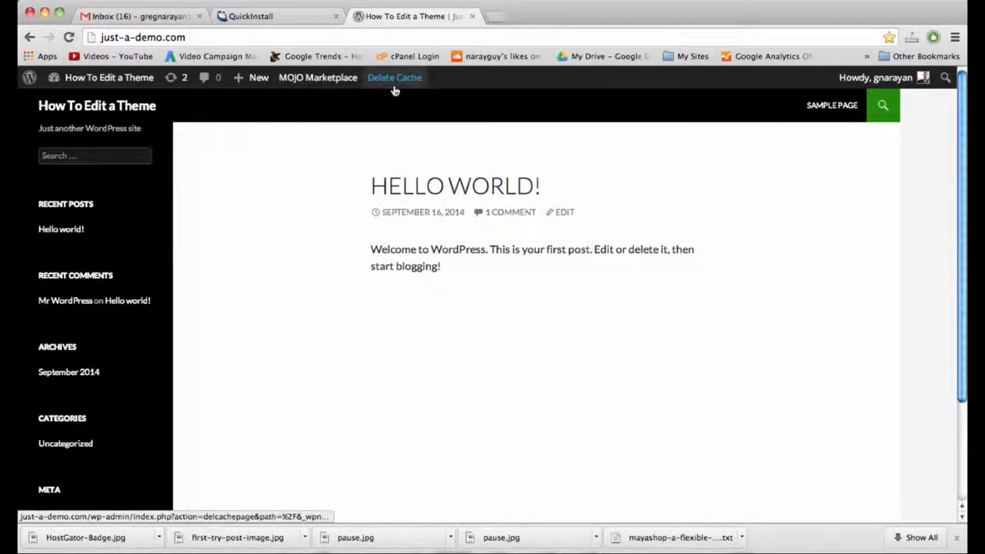
double_click(551, 251)
left_click(524, 251)
mouse_move(139, 73)
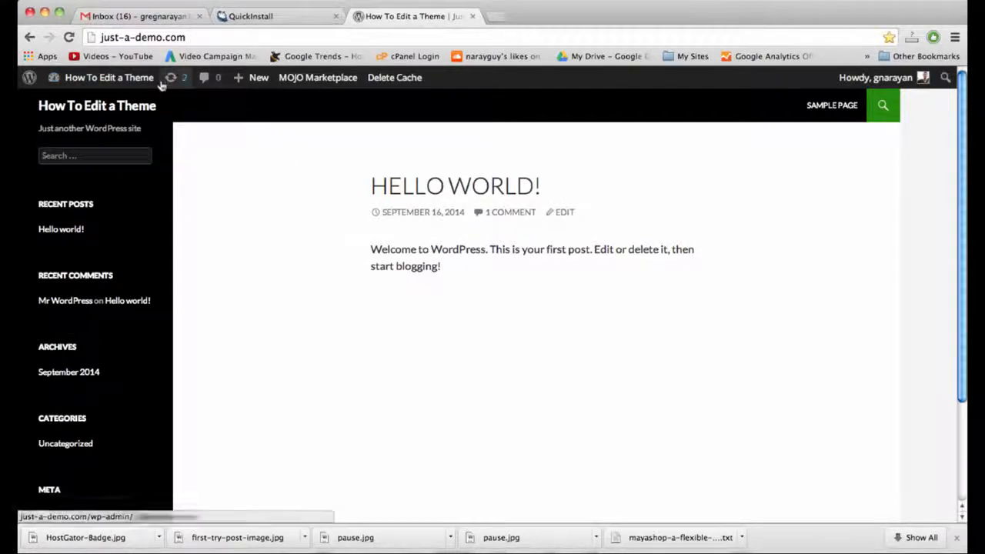
Go back to the Dashboard and open Appearance > Themes.
left_click(124, 78)
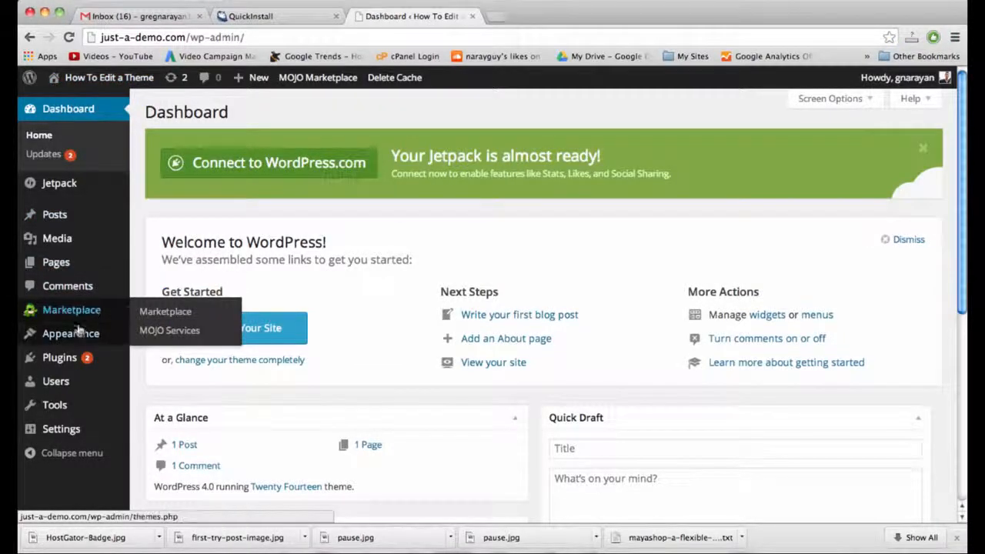
mouse_move(80, 331)
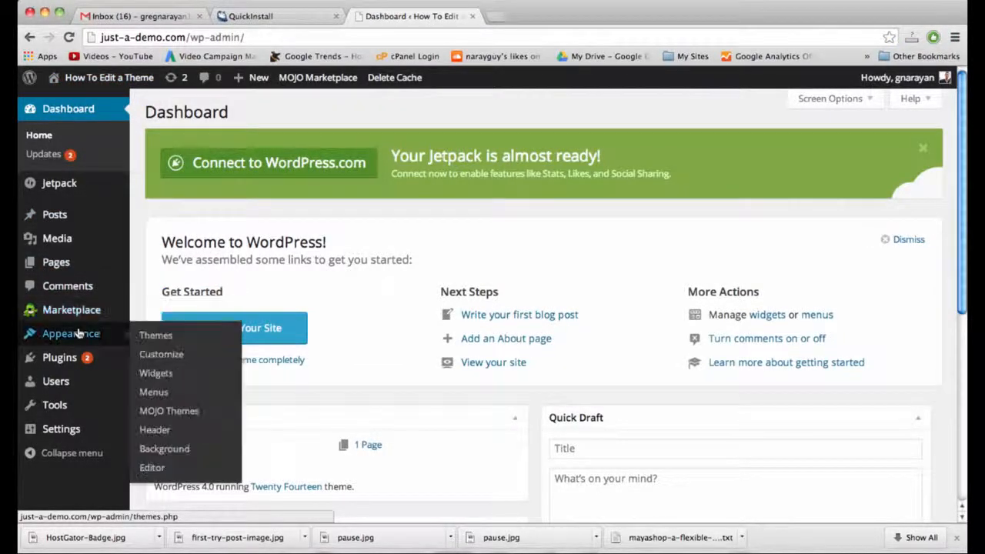
left_click(150, 335)
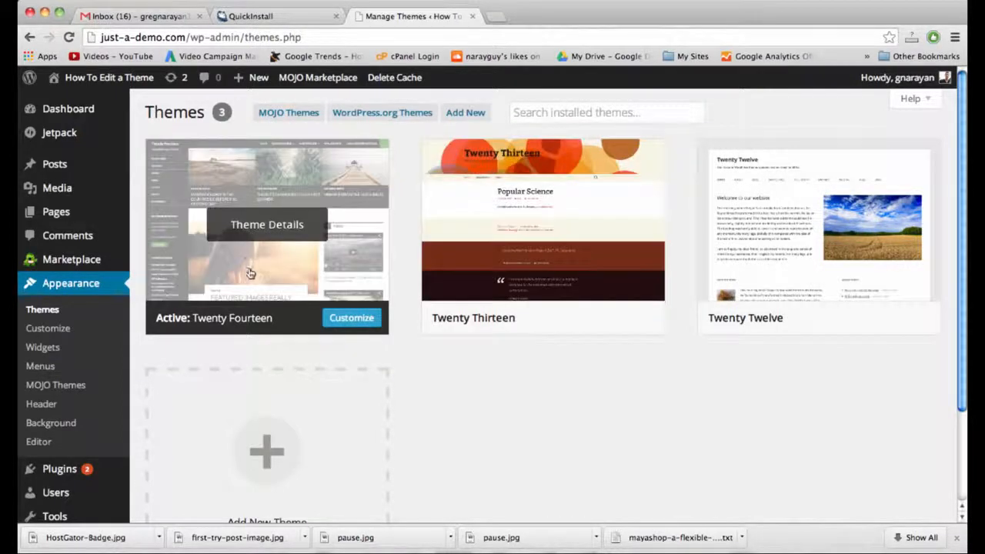
Search the theme directory for 'simple catch'.
left_click(472, 113)
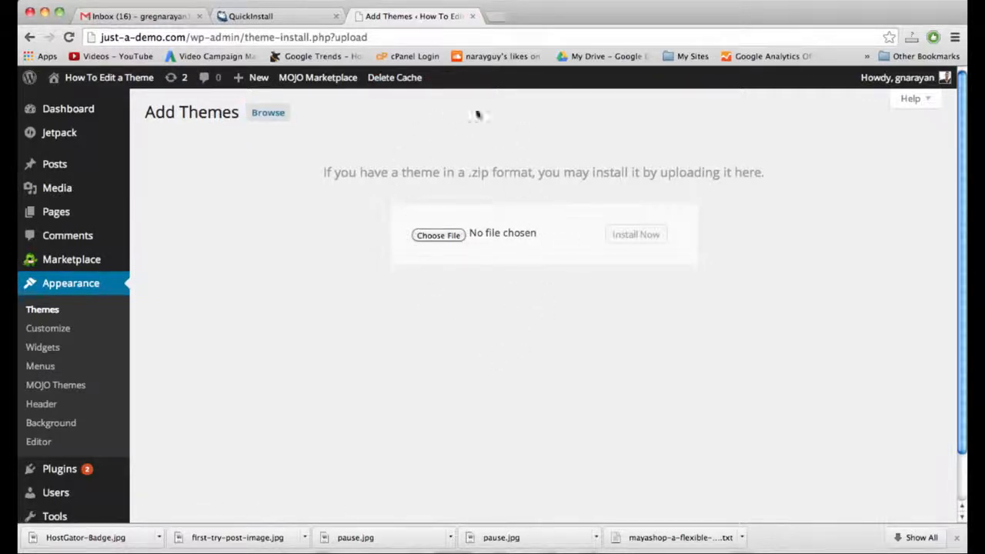
left_click(266, 114)
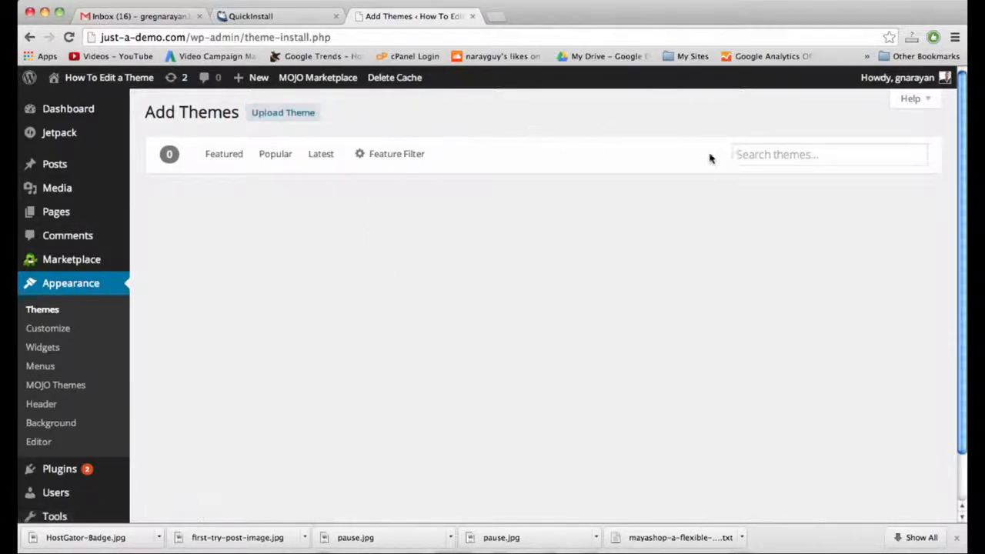
left_click(749, 157)
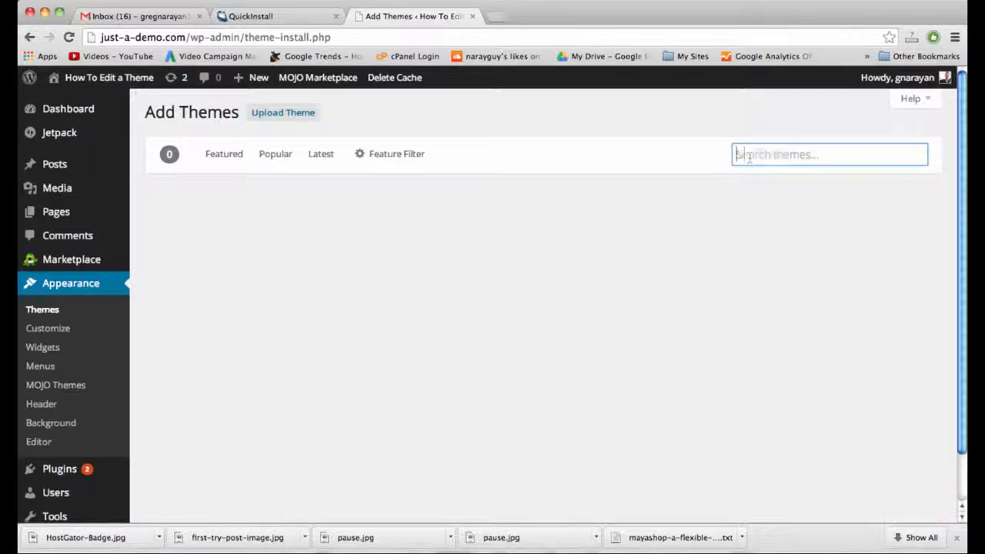
type("simple cat")
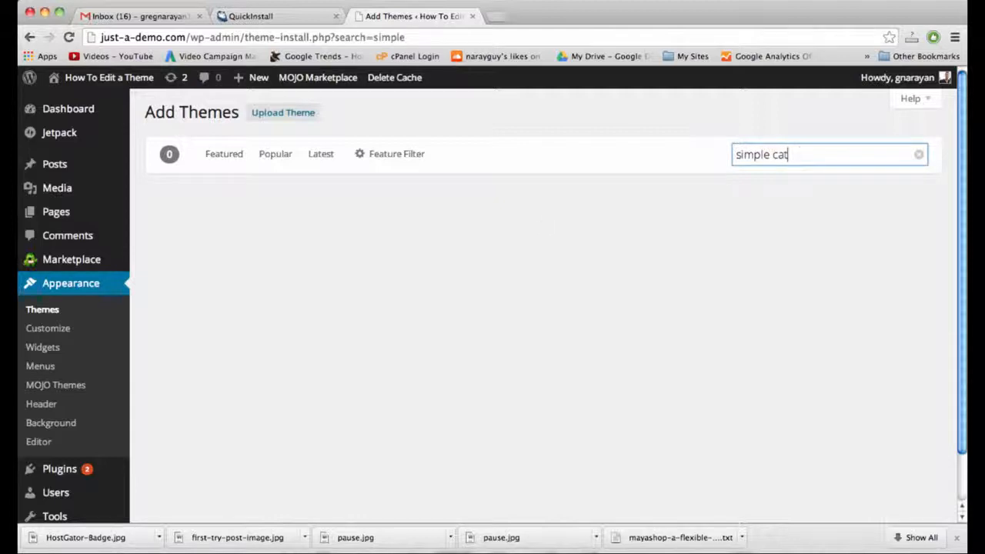
type("ch")
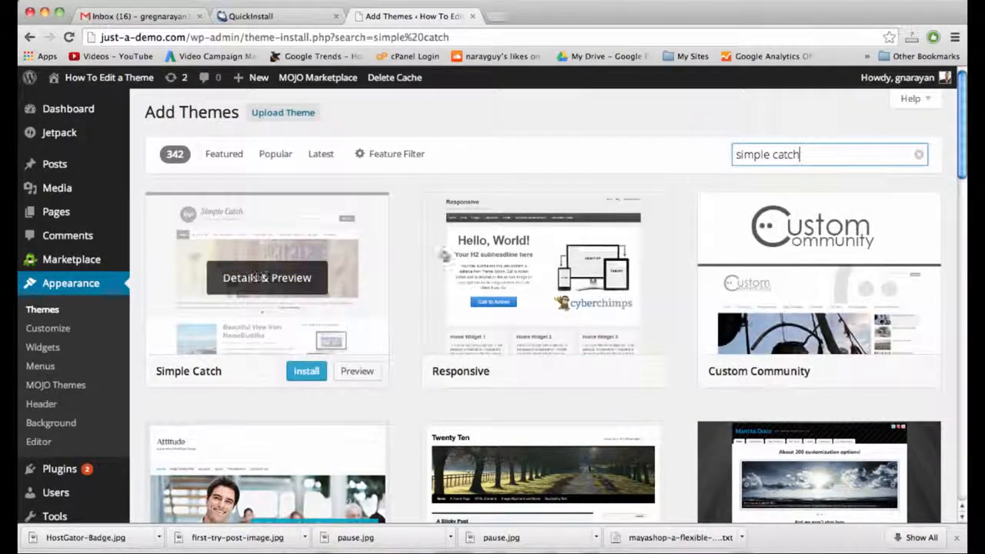
scroll(762, 284, "down", 3)
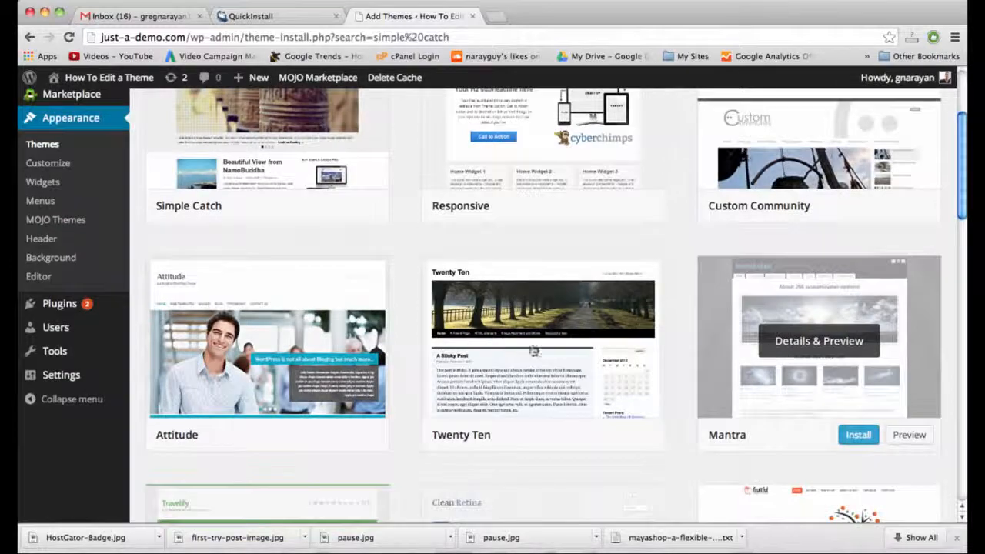
scroll(528, 347, "down", 6)
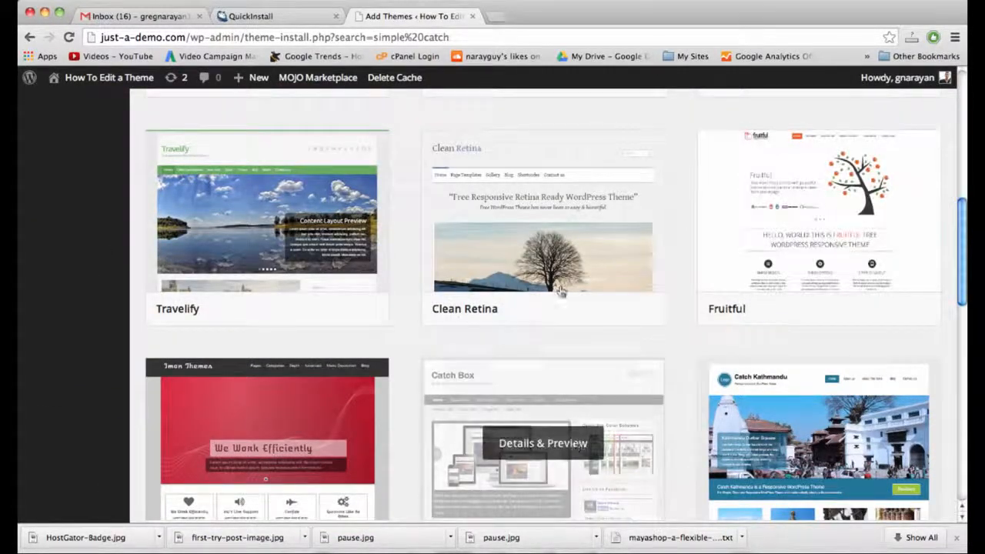
scroll(288, 215, "down", 2)
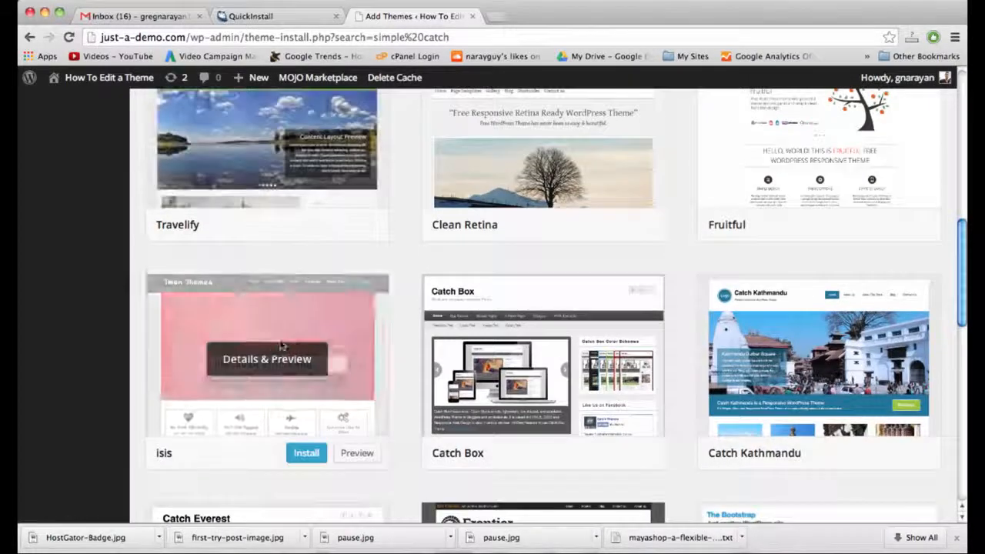
scroll(522, 356, "up", 10)
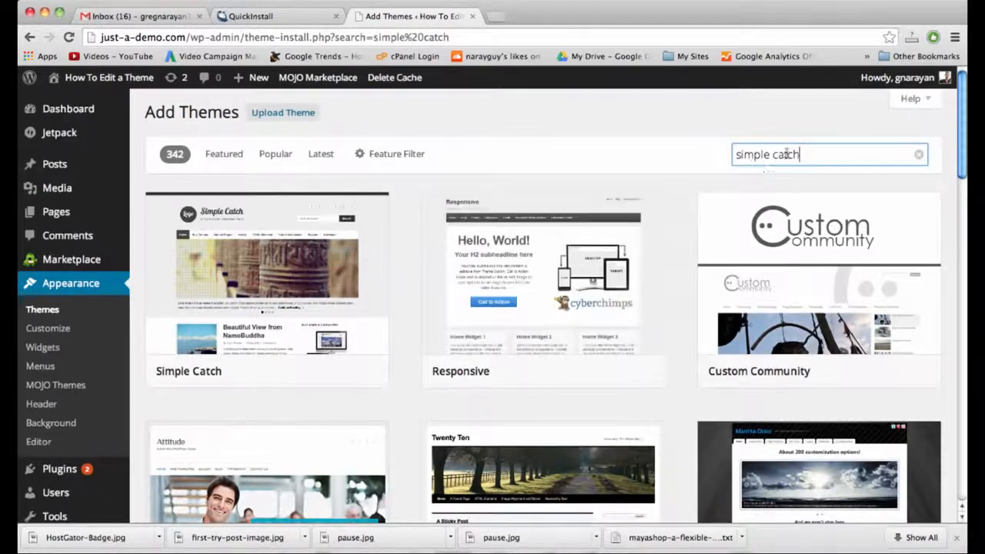
Review the returned themes, including Simple Catch and Responsive.
triple_click(786, 154)
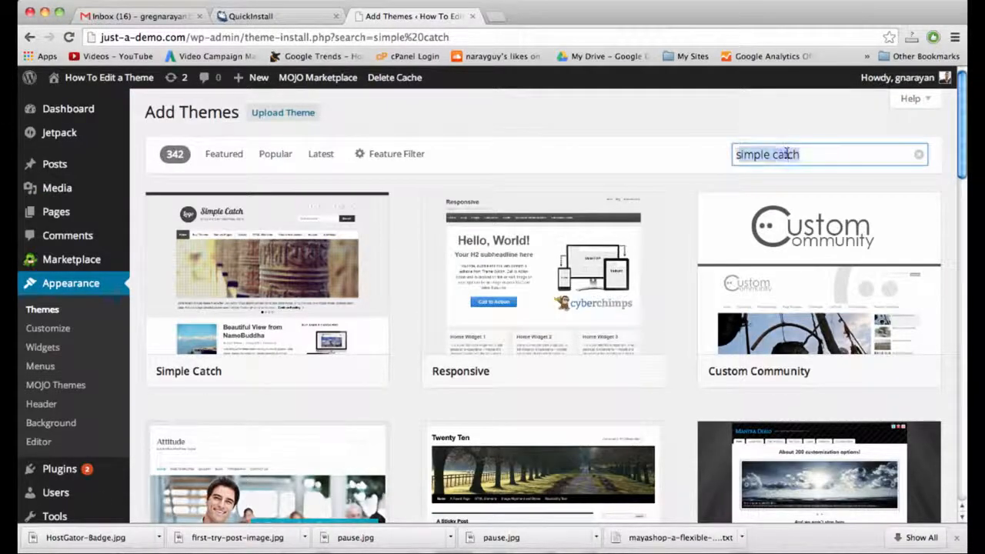
left_click(806, 154)
mouse_move(769, 277)
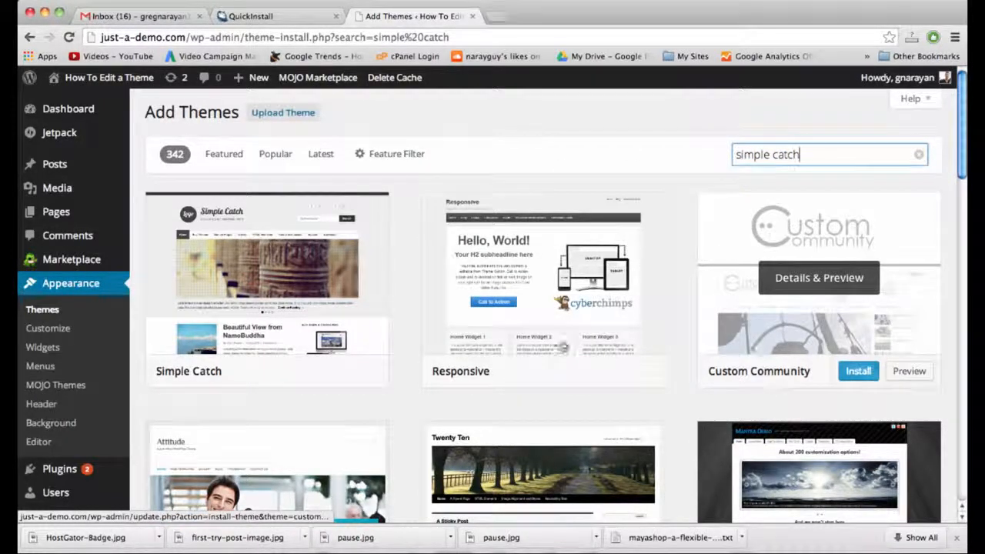
mouse_move(578, 373)
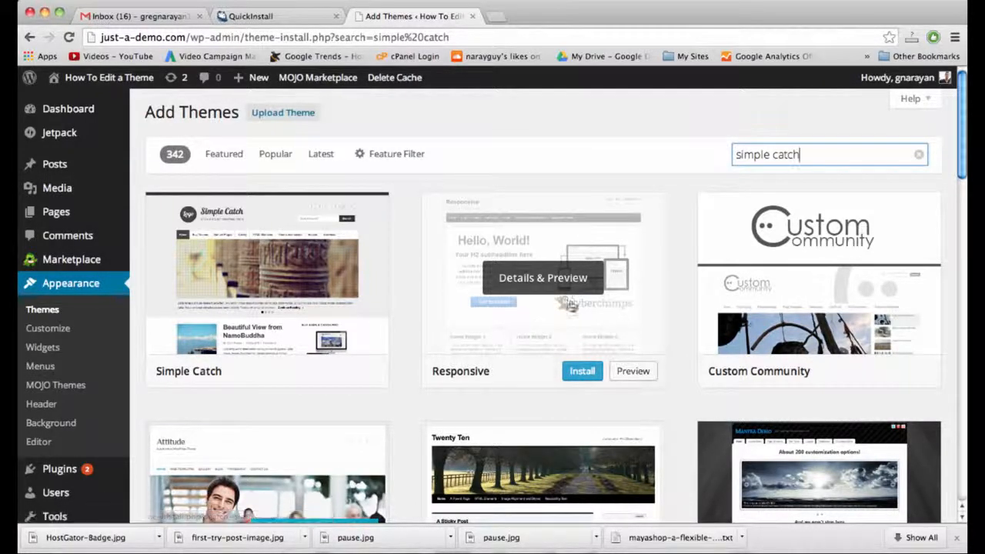
scroll(531, 278, "down", 5)
scroll(535, 278, "up", 3)
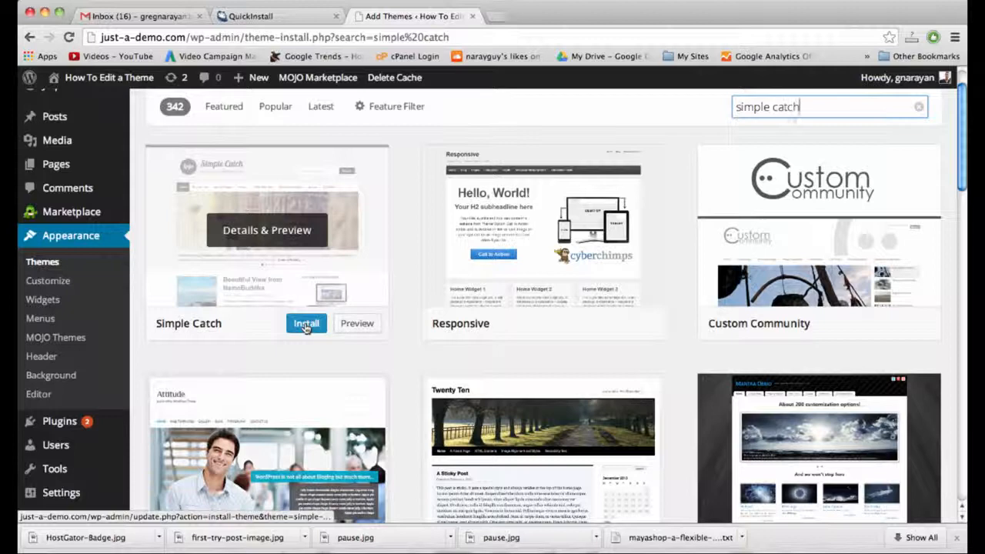
Install and activate Simple Catch, preview the live site, then return to the Dashboard.
left_click(306, 326)
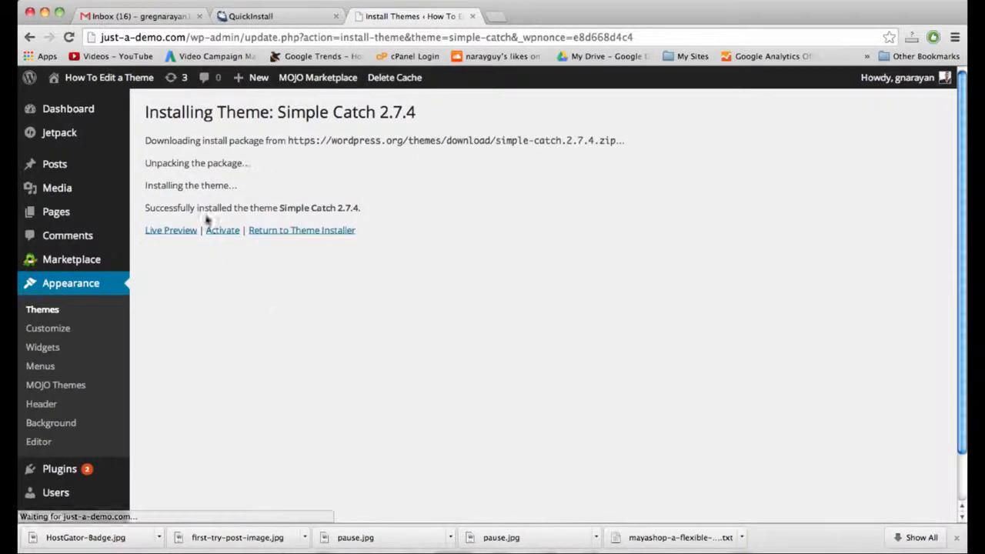
left_click(222, 235)
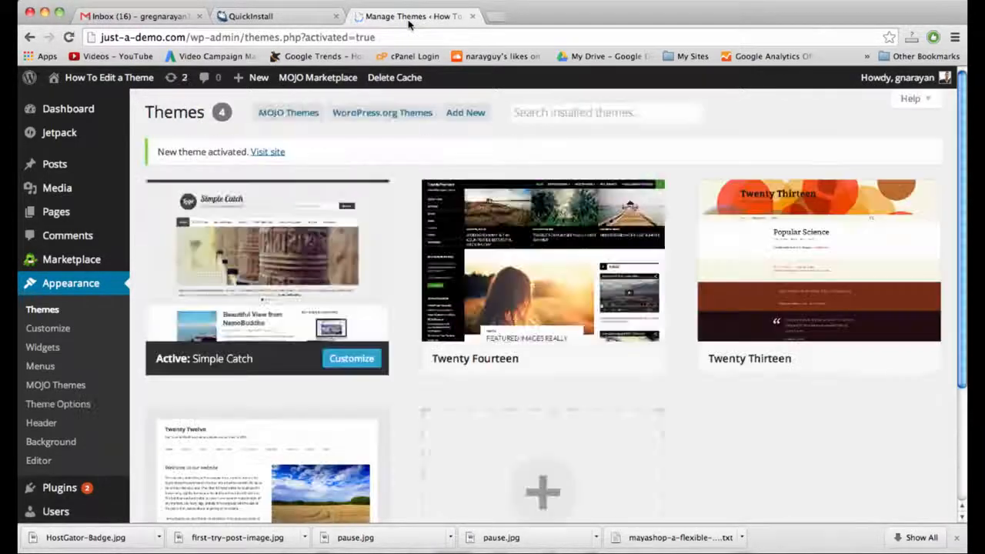
left_click(109, 78)
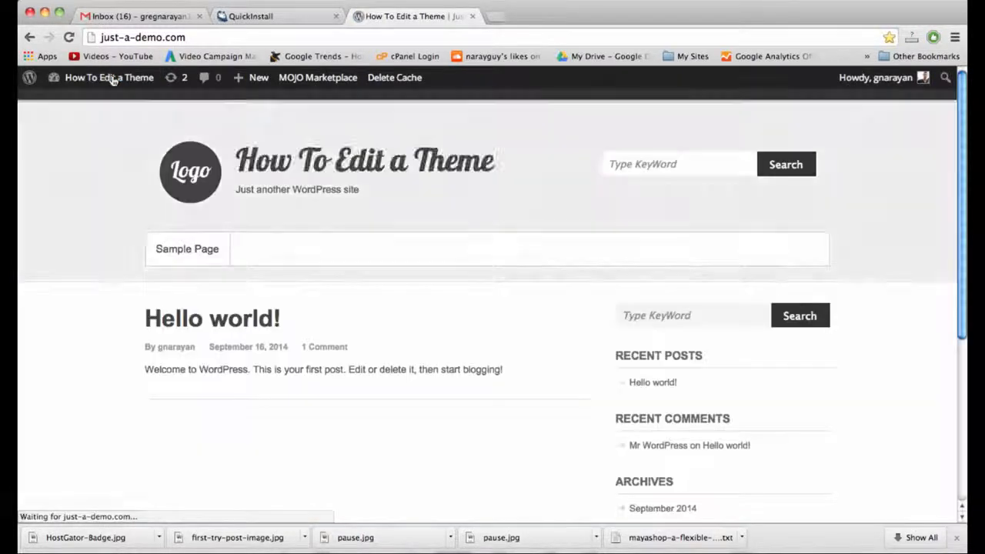
scroll(506, 349, "down", 2)
scroll(506, 348, "down", 4)
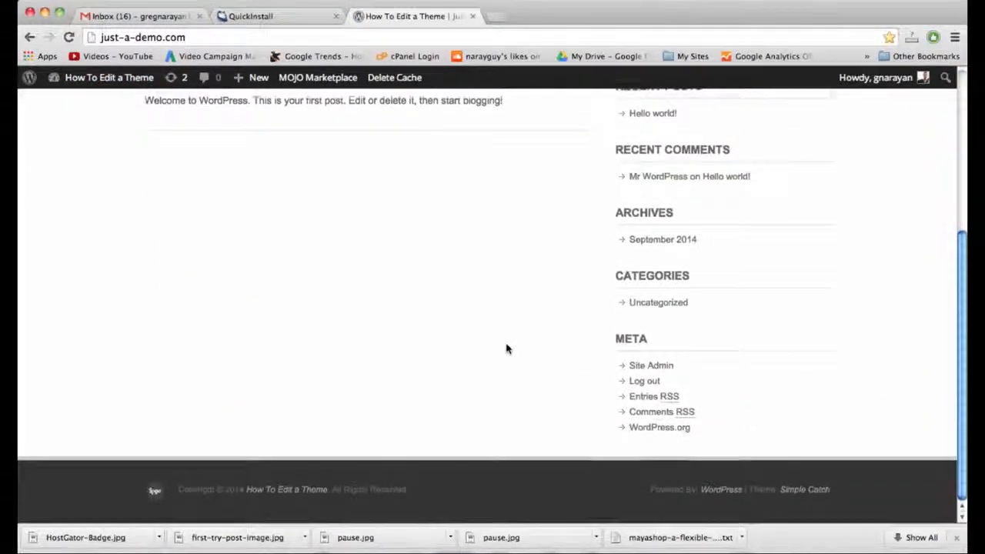
scroll(506, 349, "up", 6)
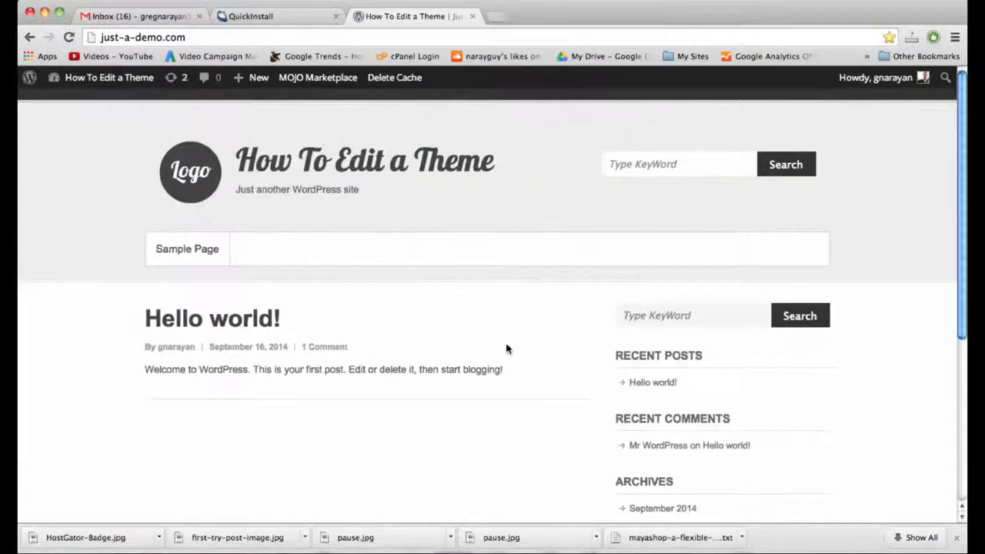
left_click(654, 166)
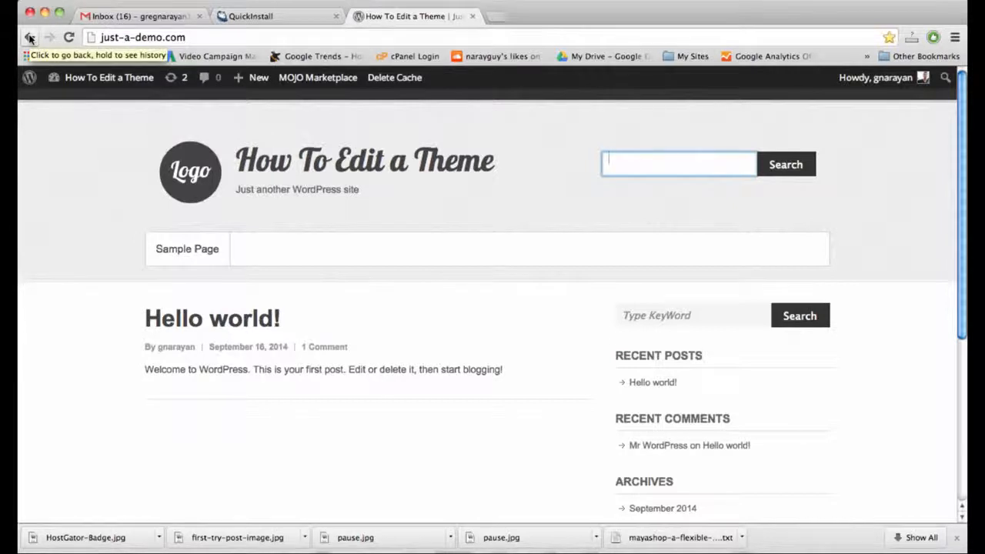
left_click(100, 83)
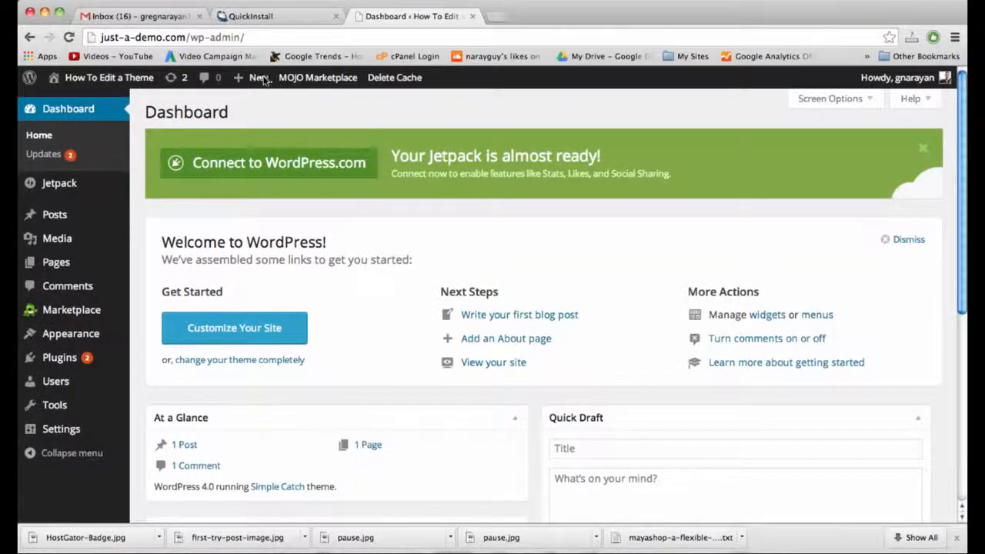
Create a draft post titled 'New Post', then search 'lorem li' in a new browser tab.
mouse_move(260, 83)
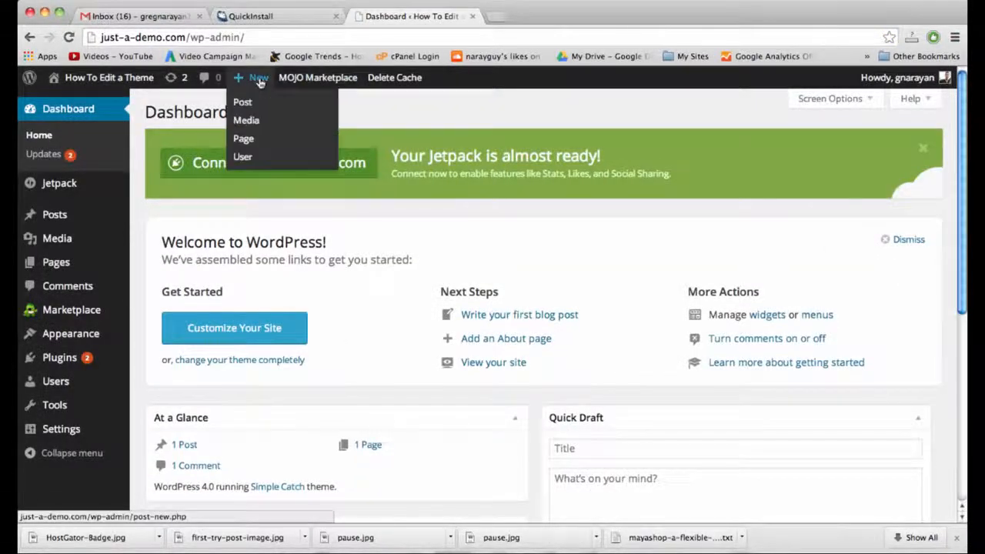
left_click(254, 105)
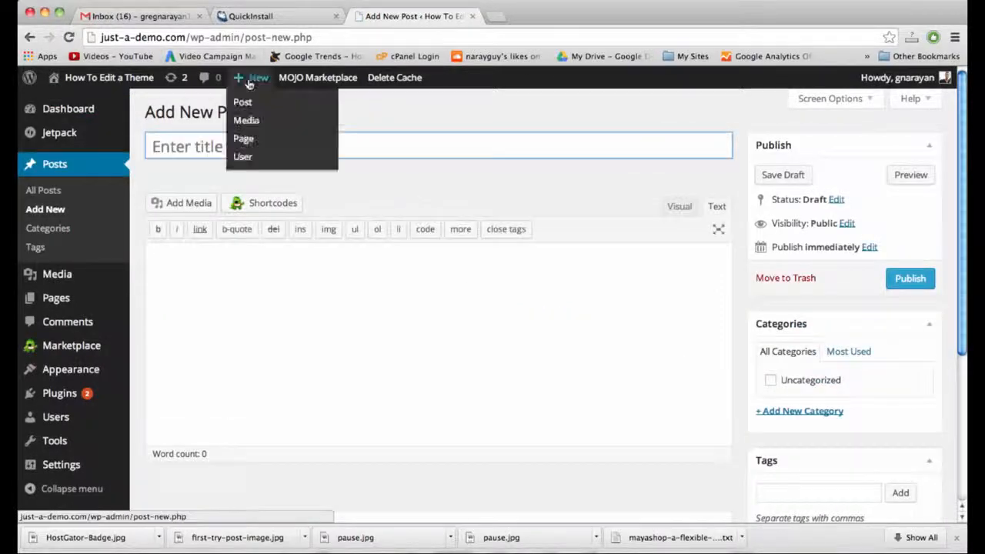
left_click(286, 295)
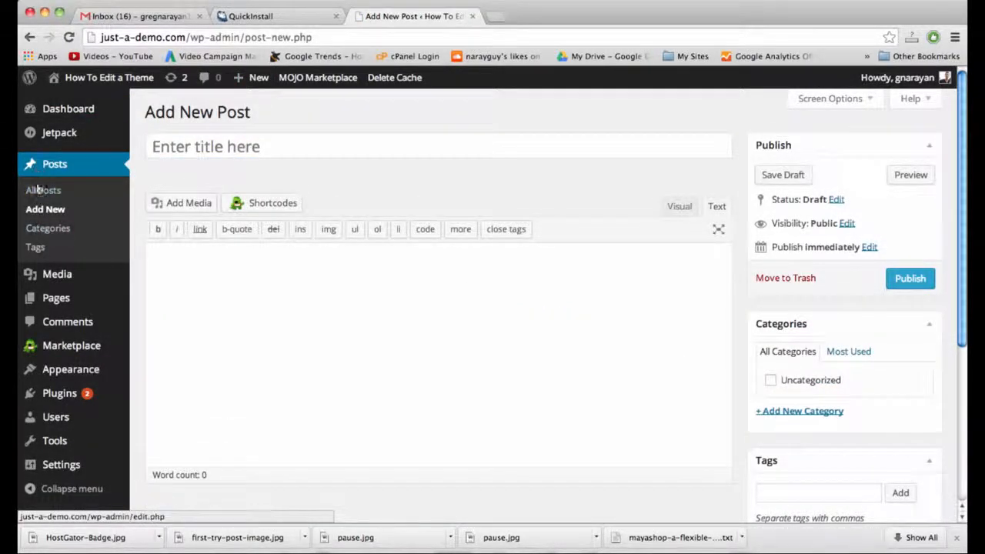
left_click(237, 148)
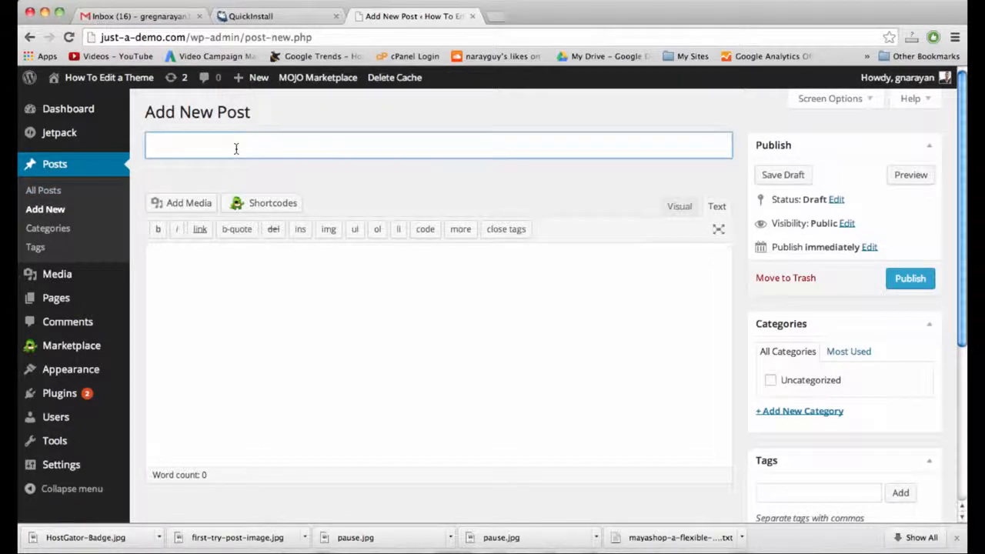
type("New P")
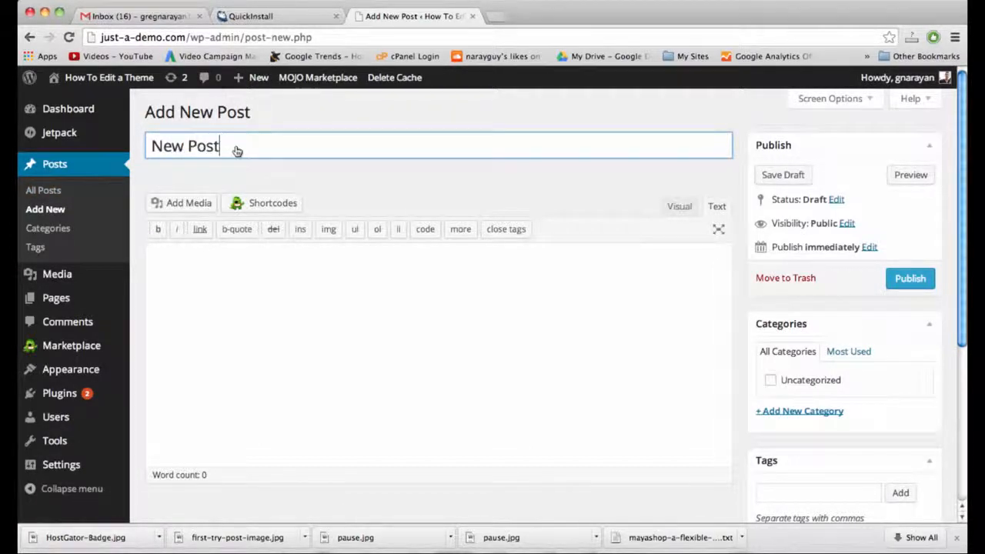
type("ost")
left_click(280, 262)
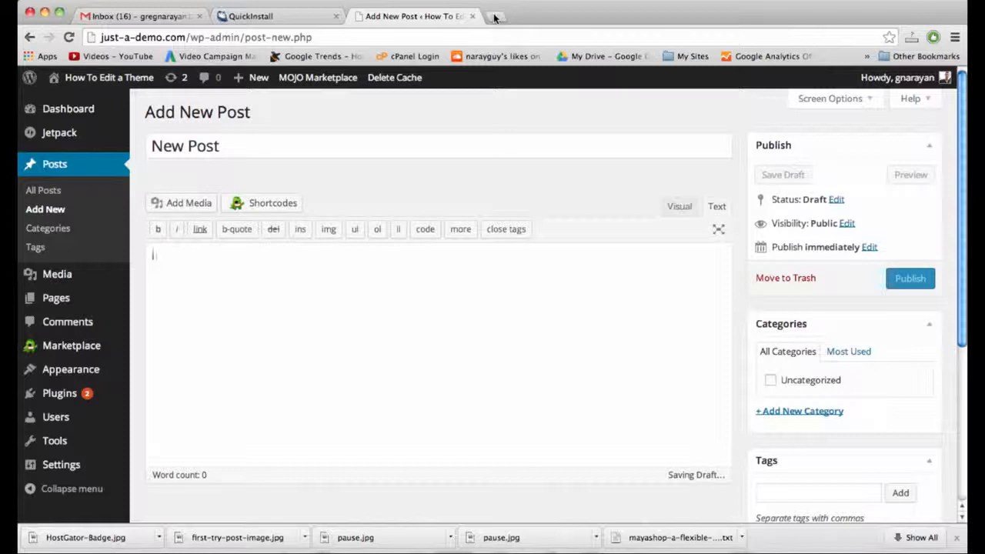
left_click(495, 17)
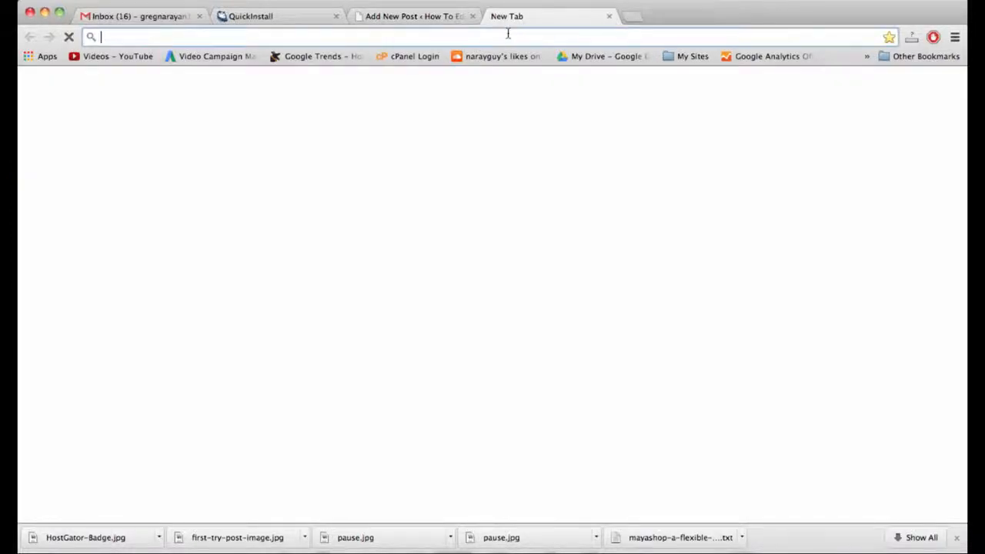
type("lorem li")
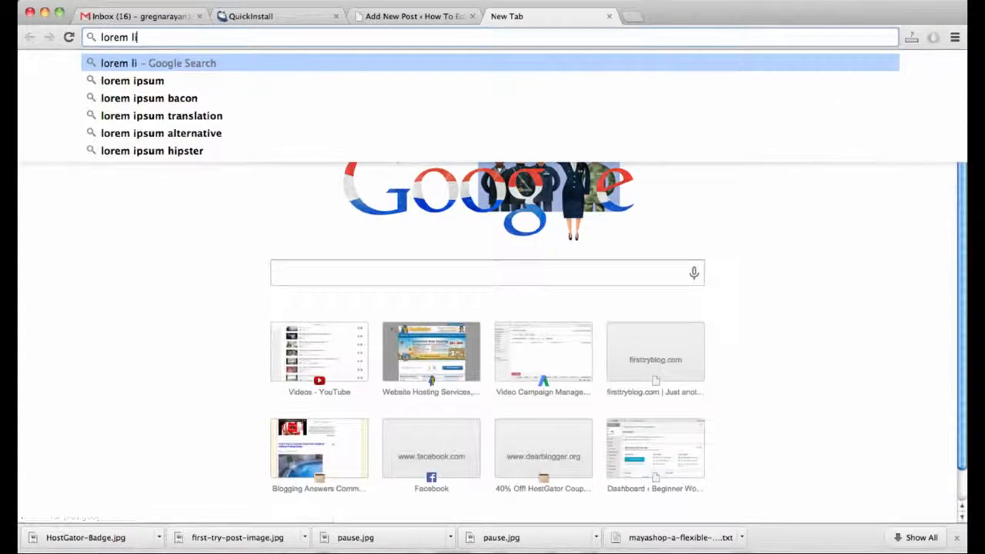
Open lipsum.com from the search results, select the standard Lorem ipsum paragraph, and return to WordPress.
key("Return")
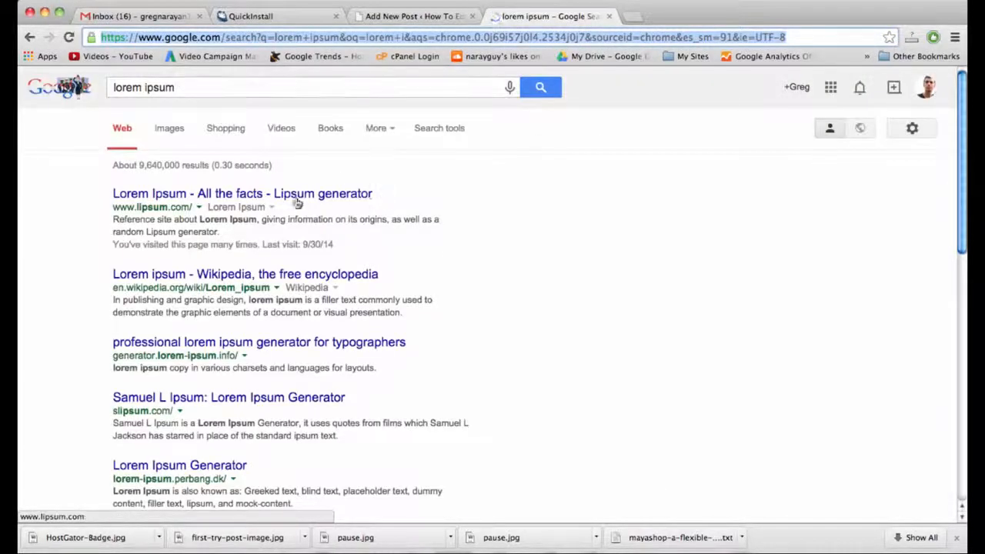
left_click(297, 198)
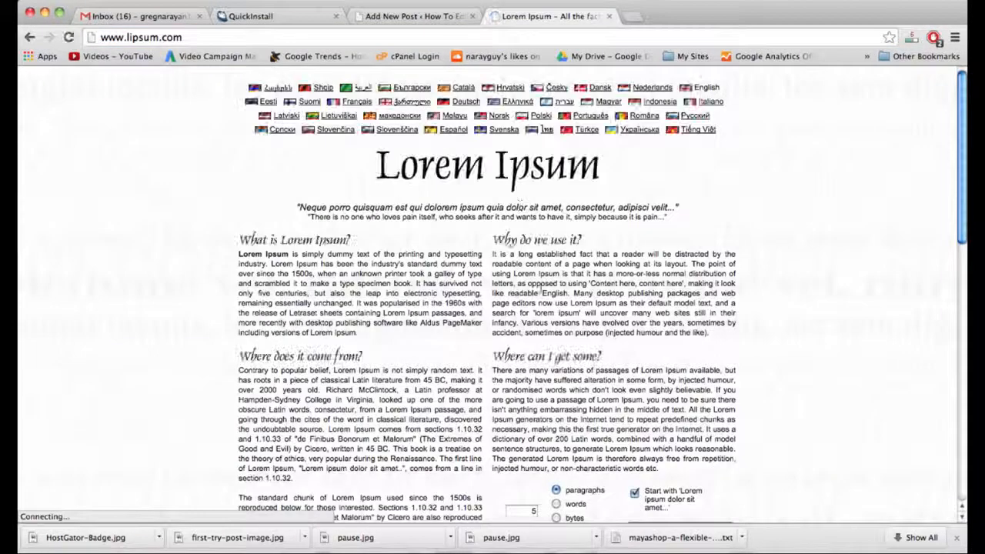
scroll(541, 291, "down", 10)
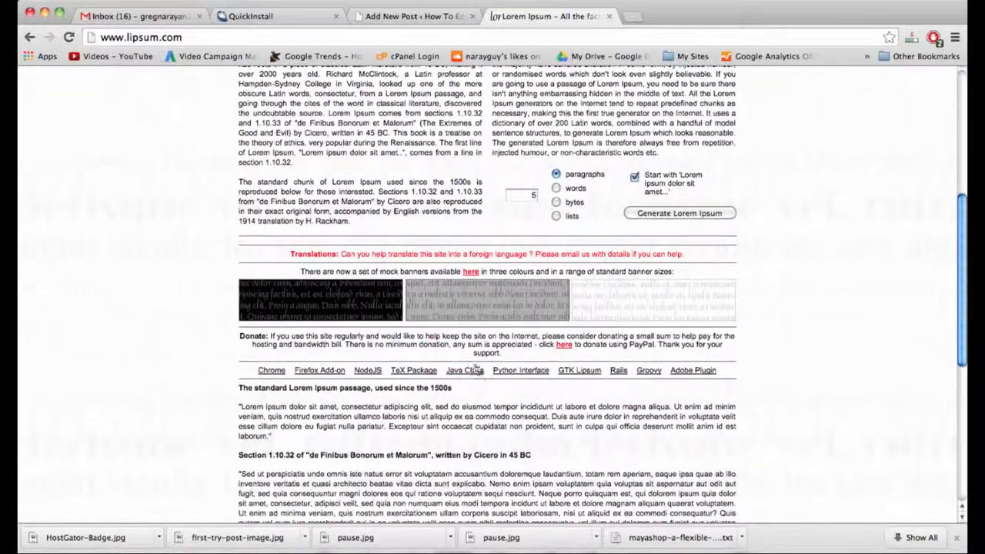
left_click_drag(295, 440, 232, 410)
key("super+c")
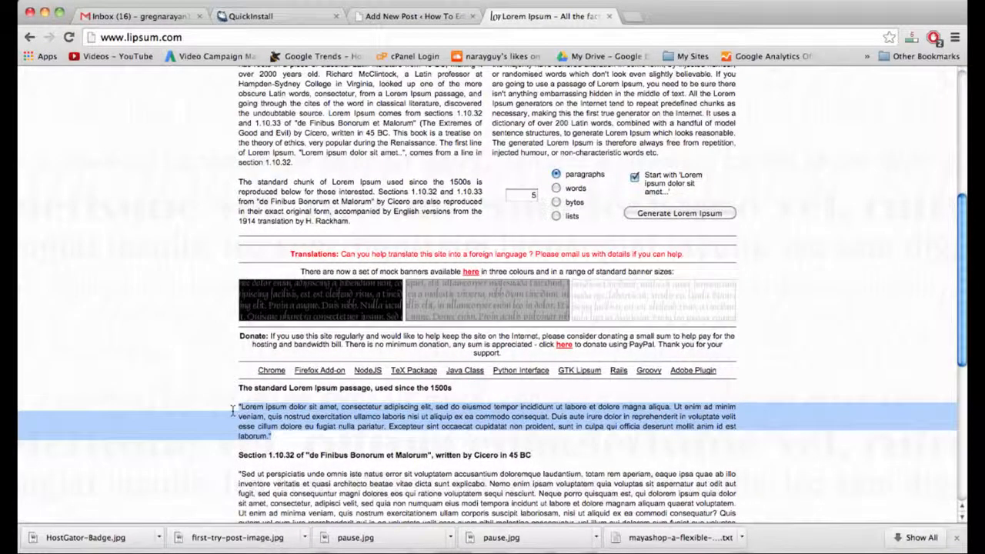
left_click(367, 13)
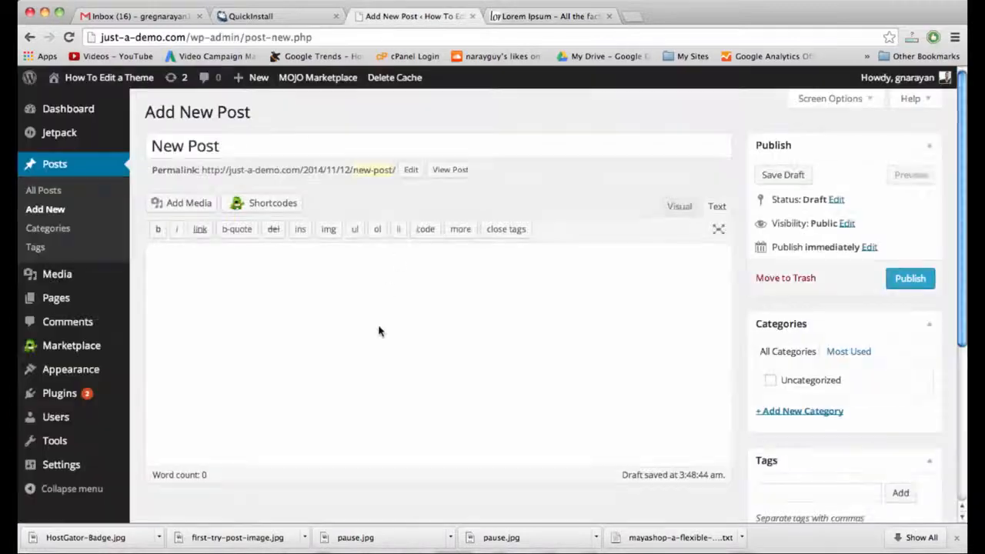
Paste the Lorem ipsum paragraph, create and assign an 'outdoors' category, and publish the post.
left_click(379, 329)
key("super+v")
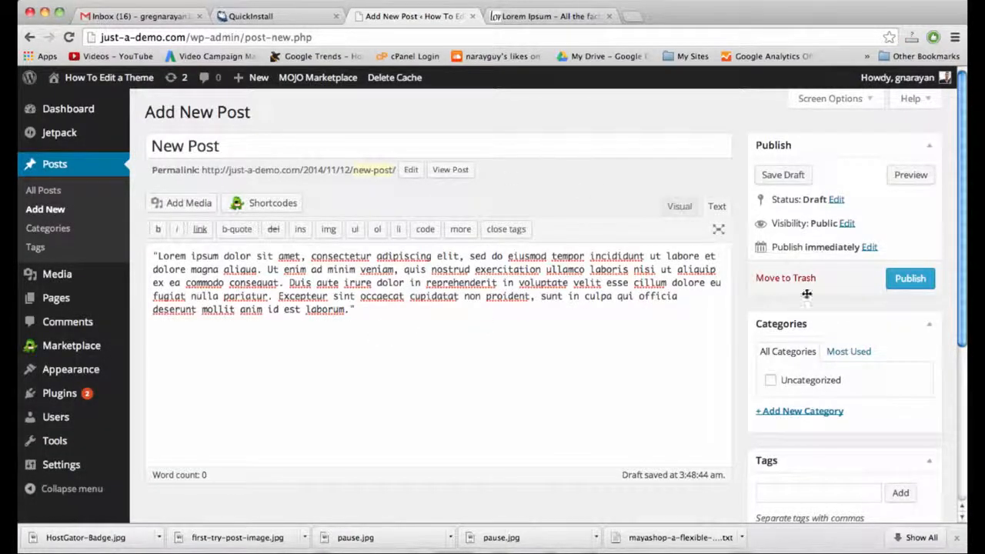
left_click(819, 412)
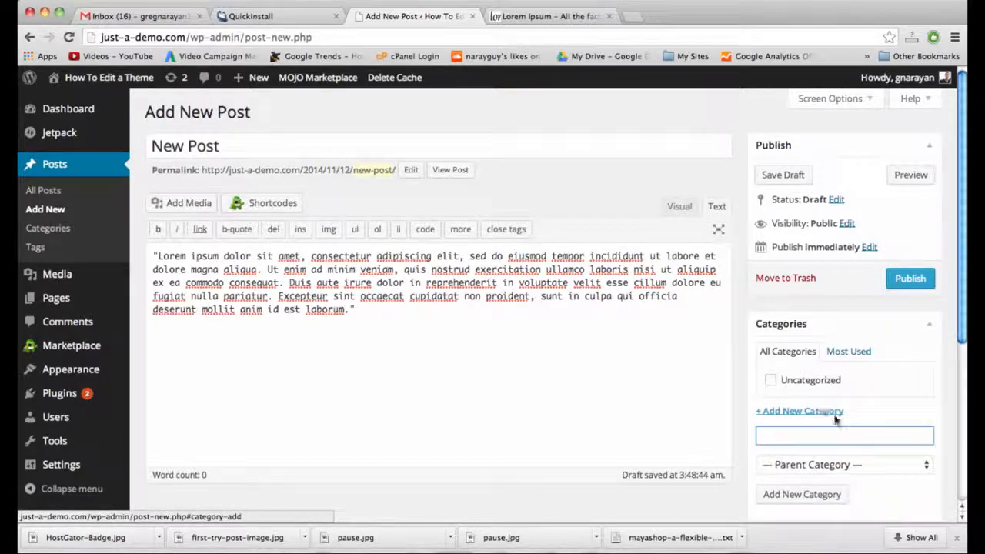
scroll(833, 425, "down", 2)
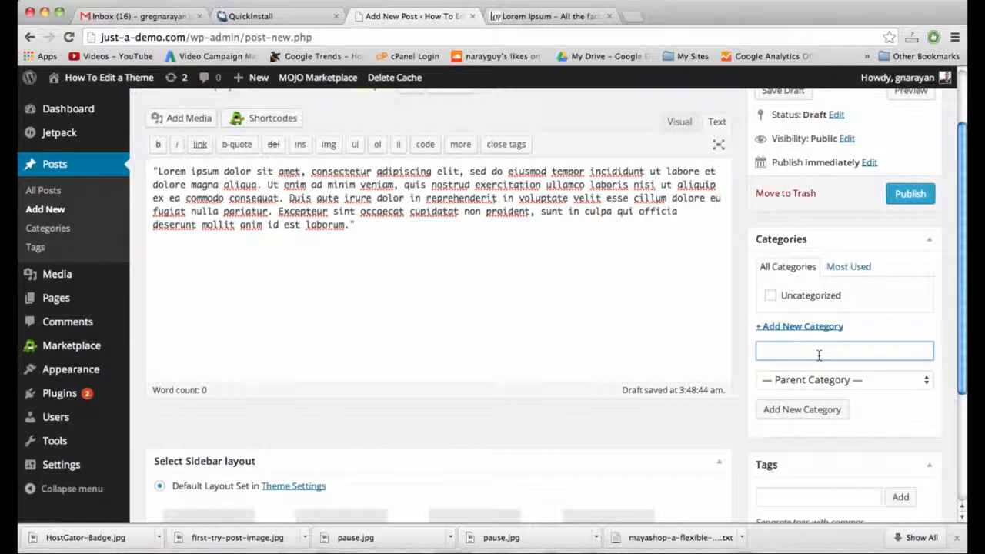
type("outdoors")
left_click(797, 422)
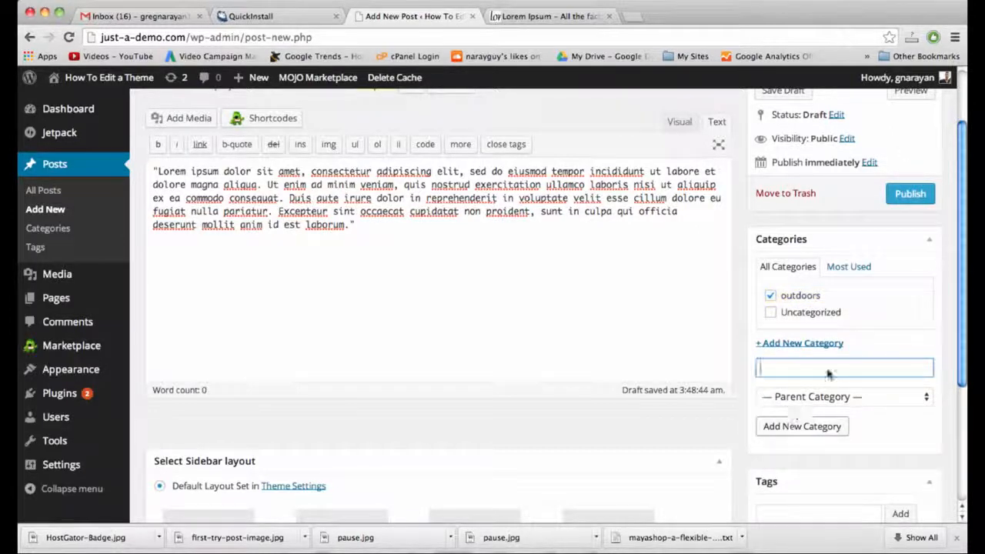
scroll(678, 358, "down", 5)
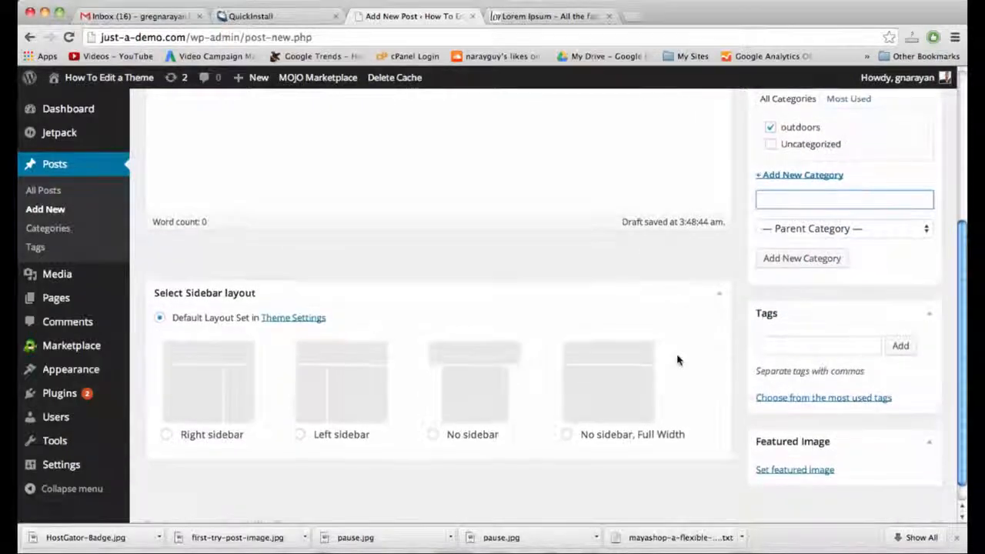
scroll(677, 358, "down", 1)
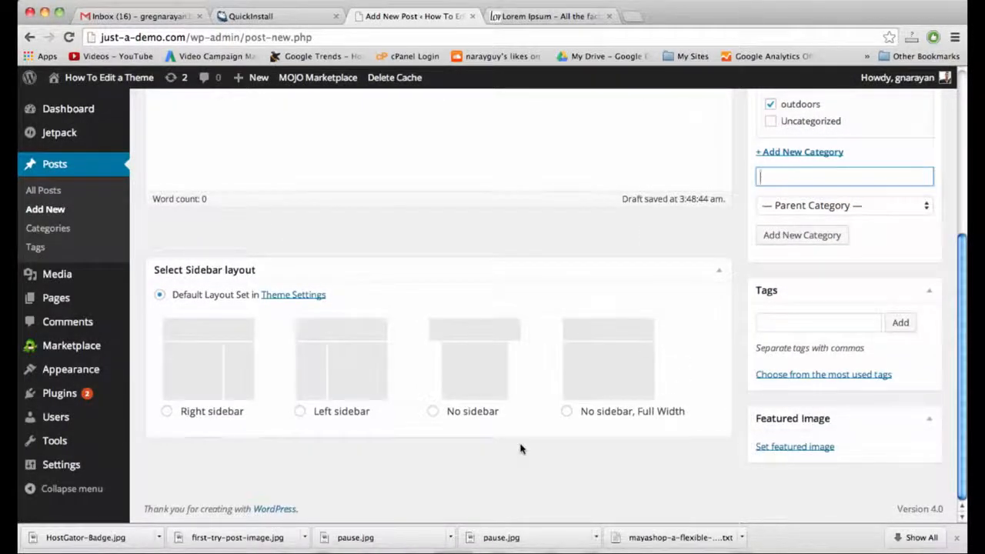
scroll(520, 449, "up", 8)
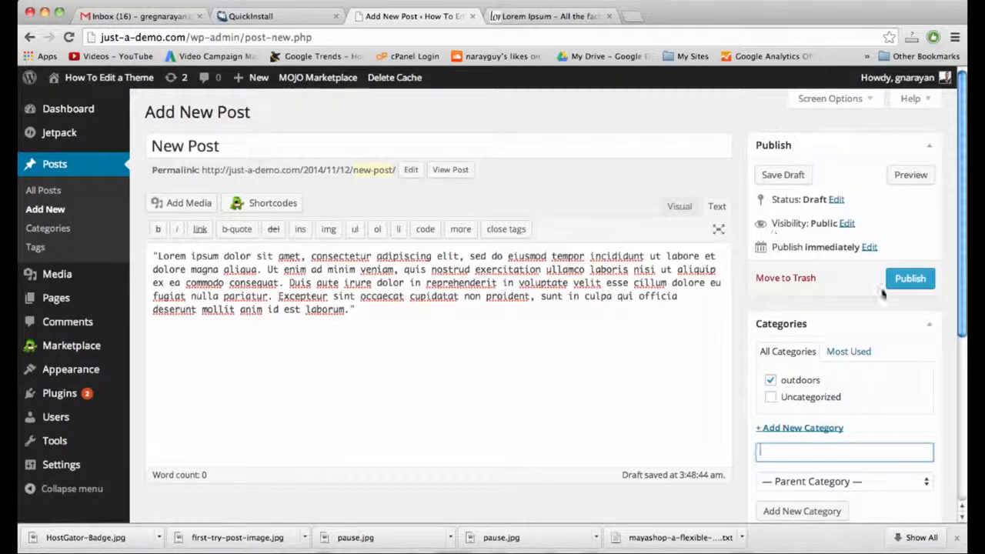
left_click(902, 278)
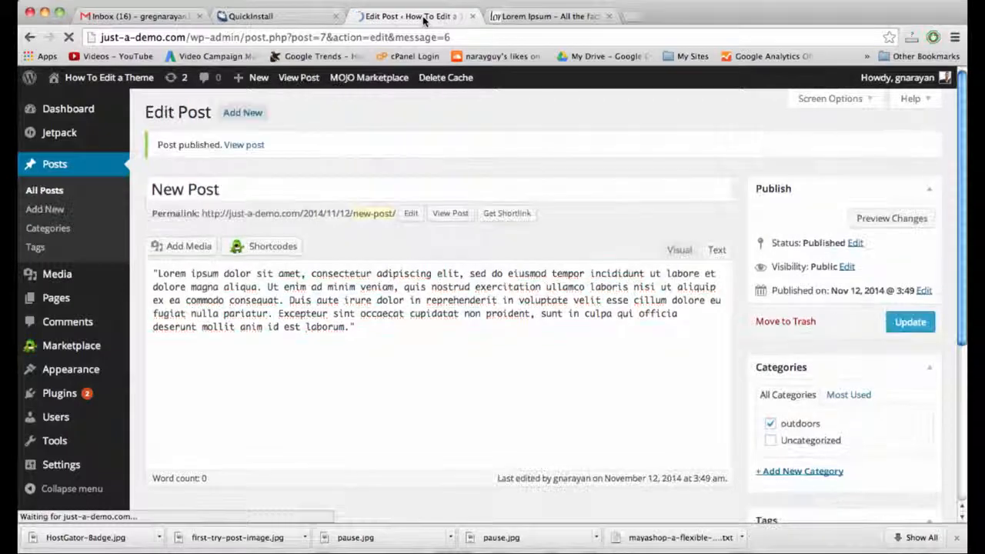
Review the live New Post in a new tab, then return to its Edit Post screen.
right_click(450, 213)
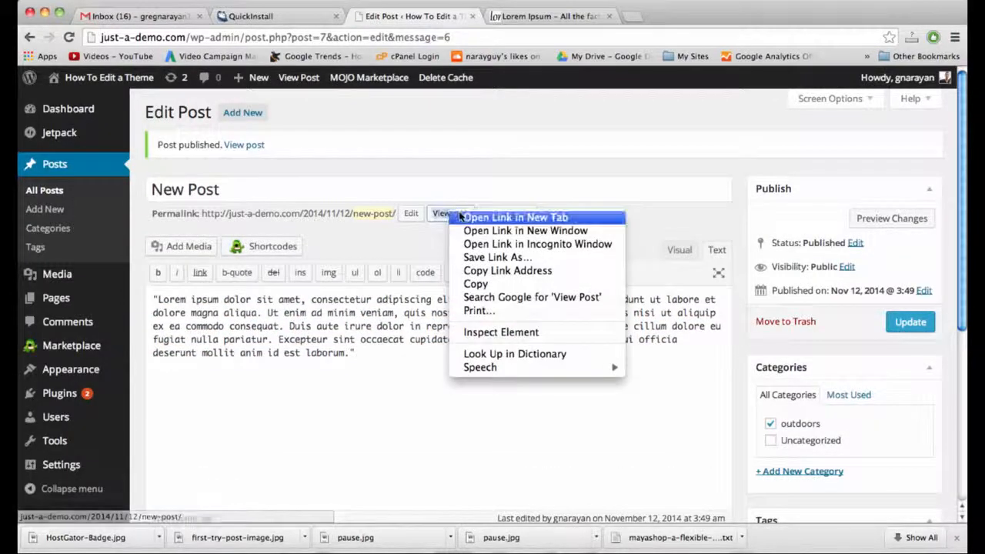
left_click(470, 215)
left_click(514, 18)
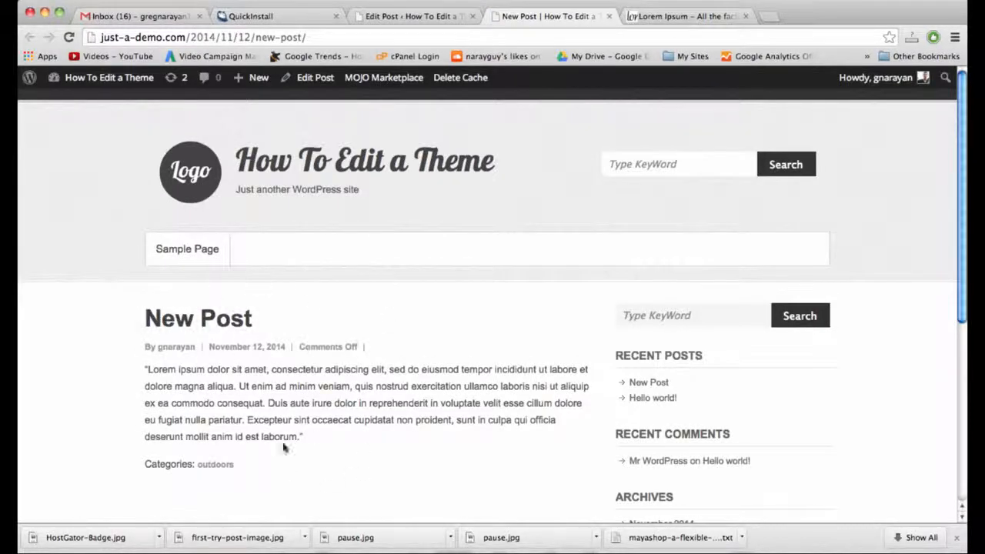
scroll(277, 323, "down", 3)
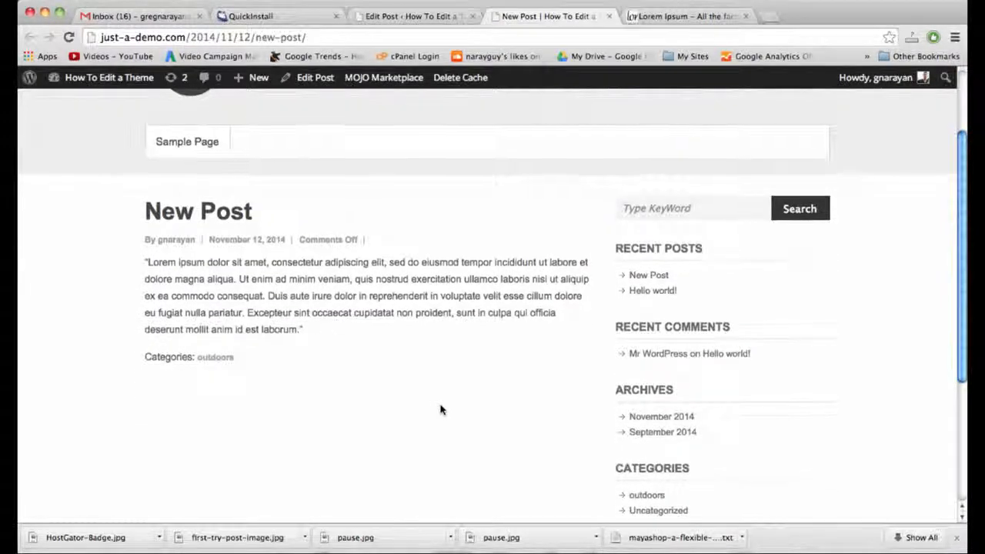
scroll(441, 410, "up", 2)
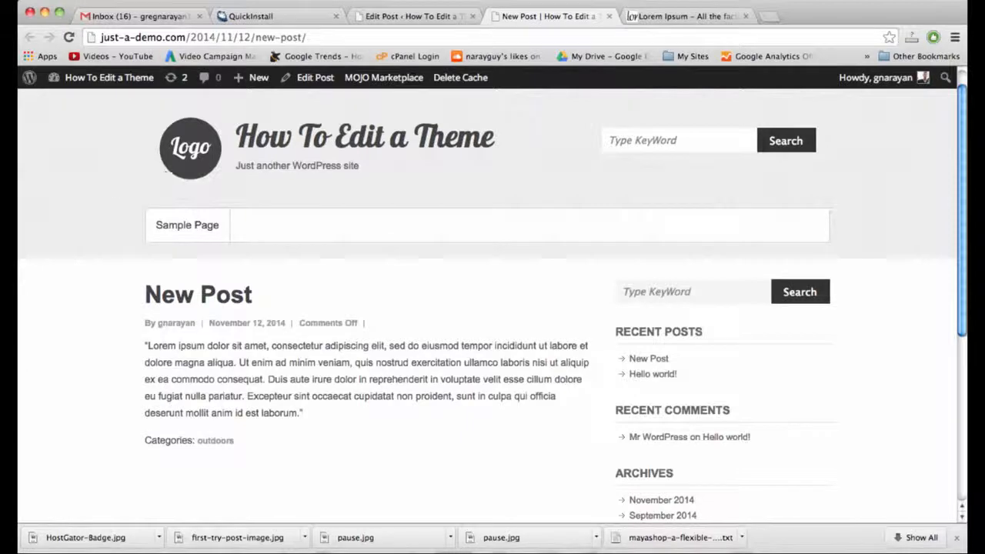
left_click(399, 16)
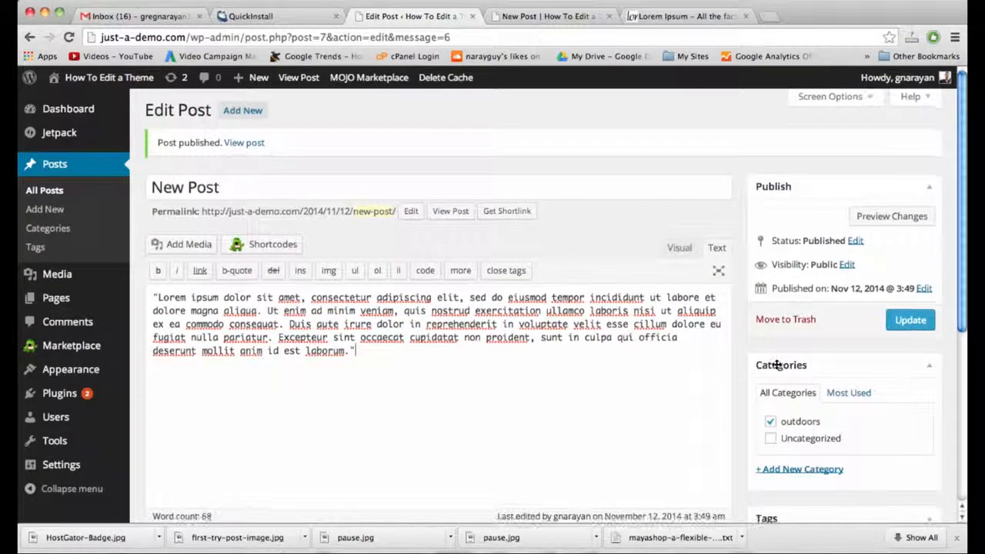
Start choosing a featured image for the post by uploading a new file from the computer.
scroll(769, 368, "down", 3)
scroll(785, 385, "down", 2)
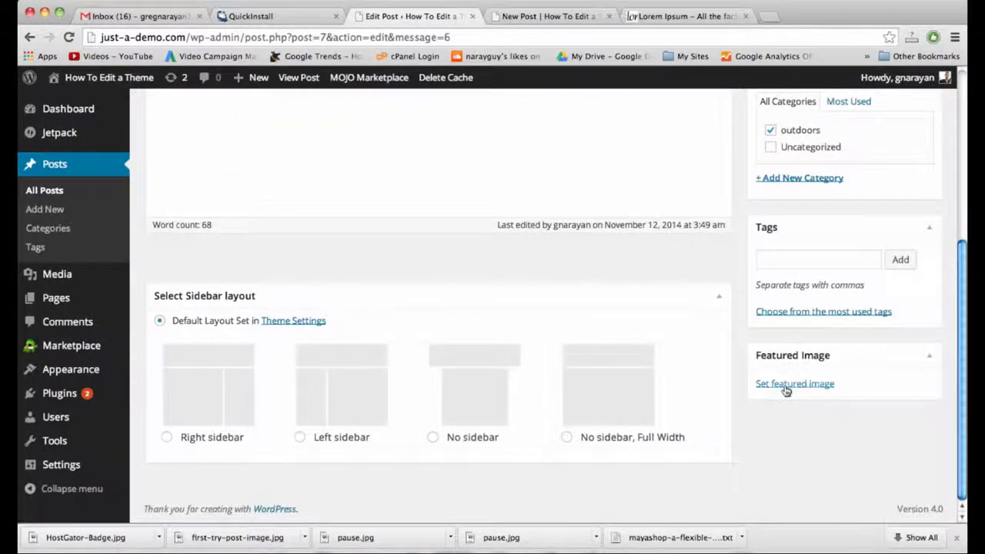
left_click(795, 383)
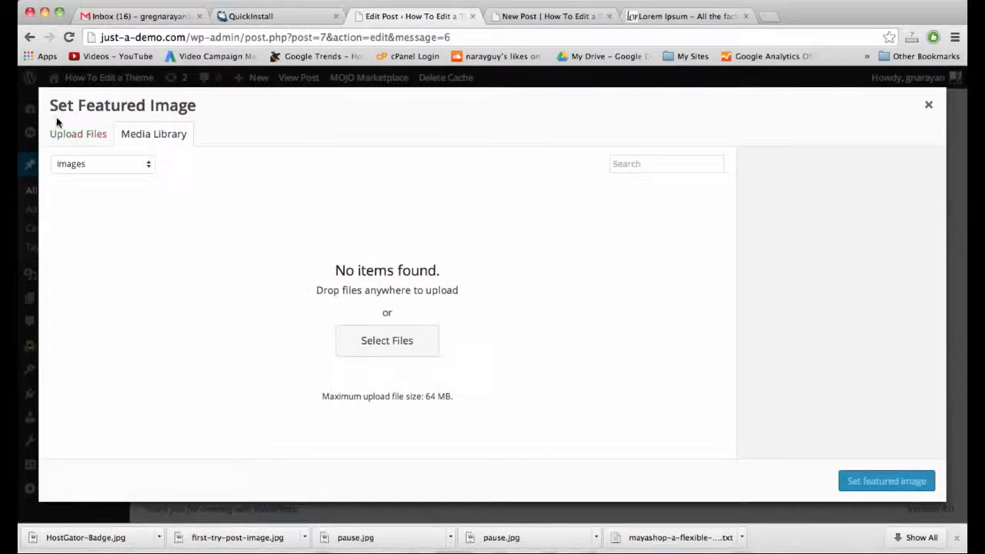
left_click(77, 133)
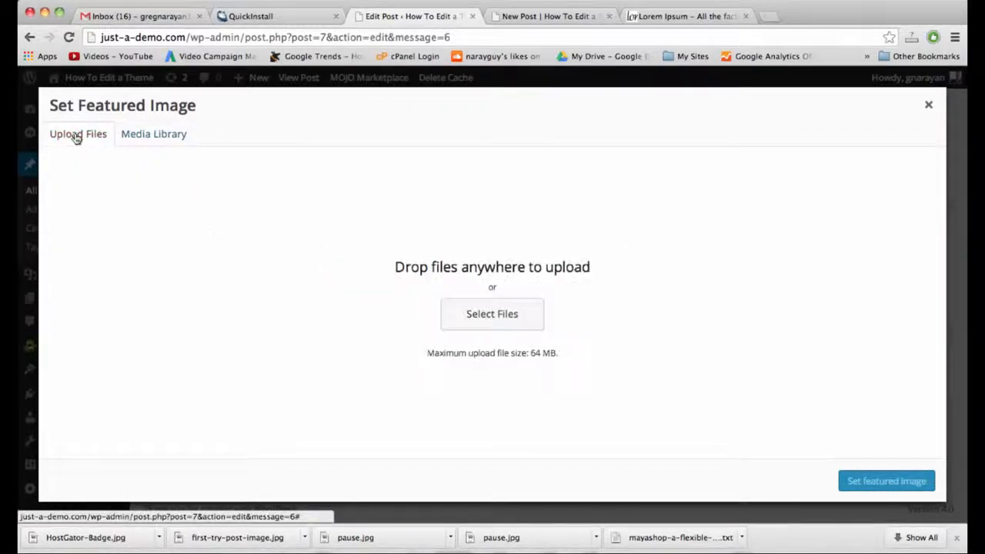
left_click(480, 309)
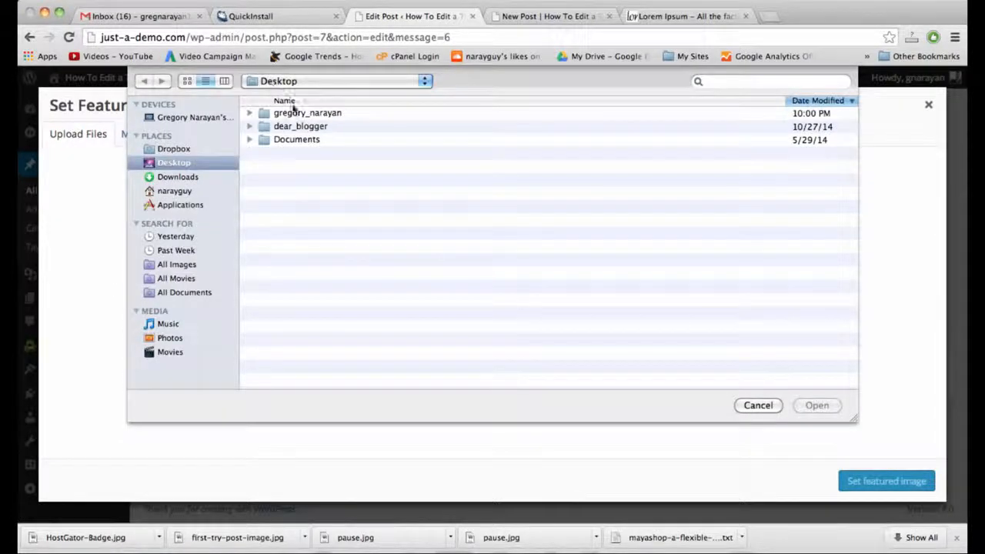
Upload succulent-grapes.jpg from the home folder and set it as the post's featured image.
double_click(300, 112)
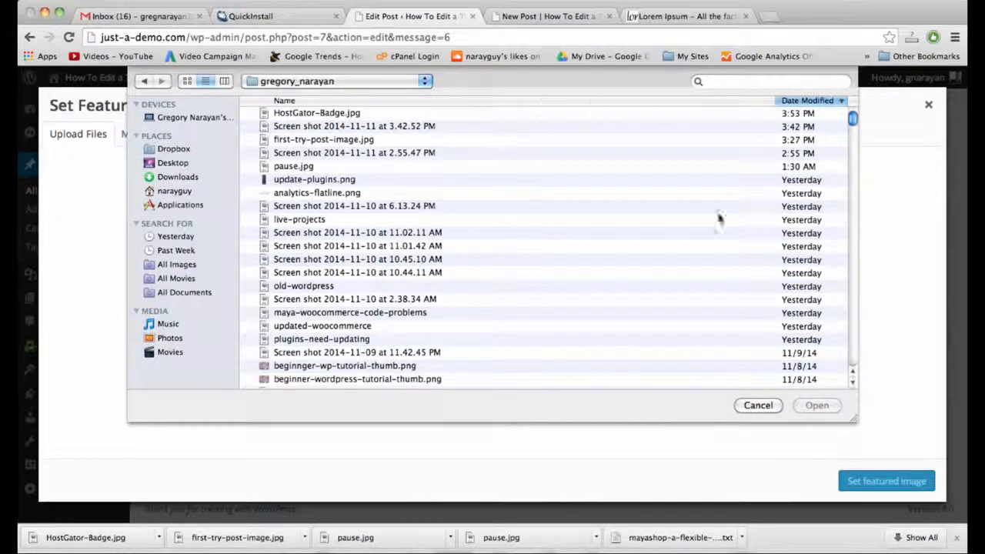
scroll(355, 285, "down", 5)
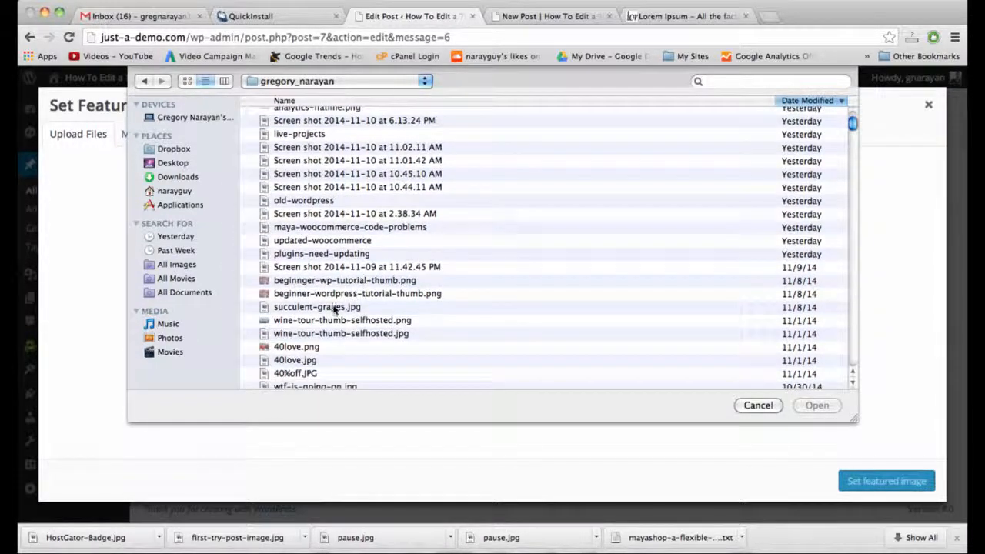
left_click(329, 308)
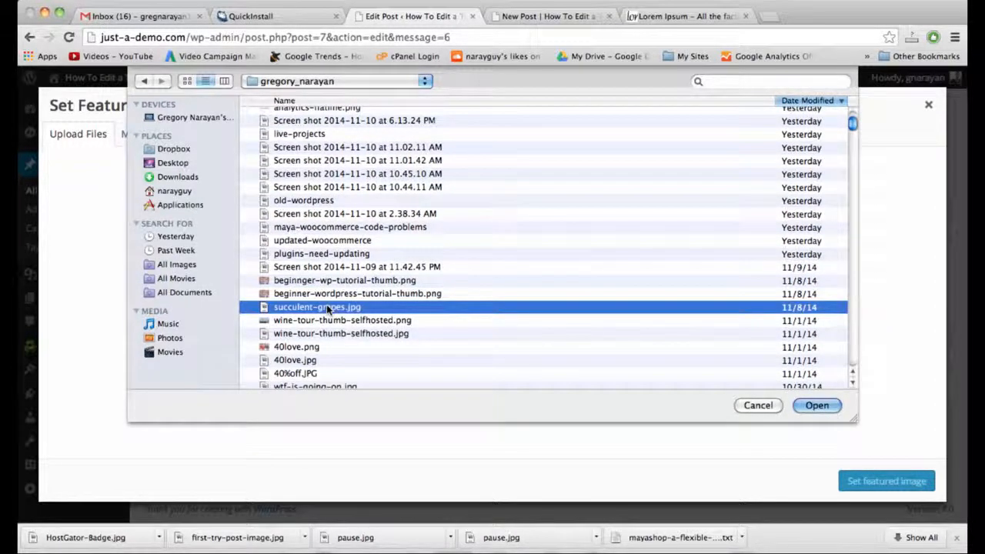
key("space")
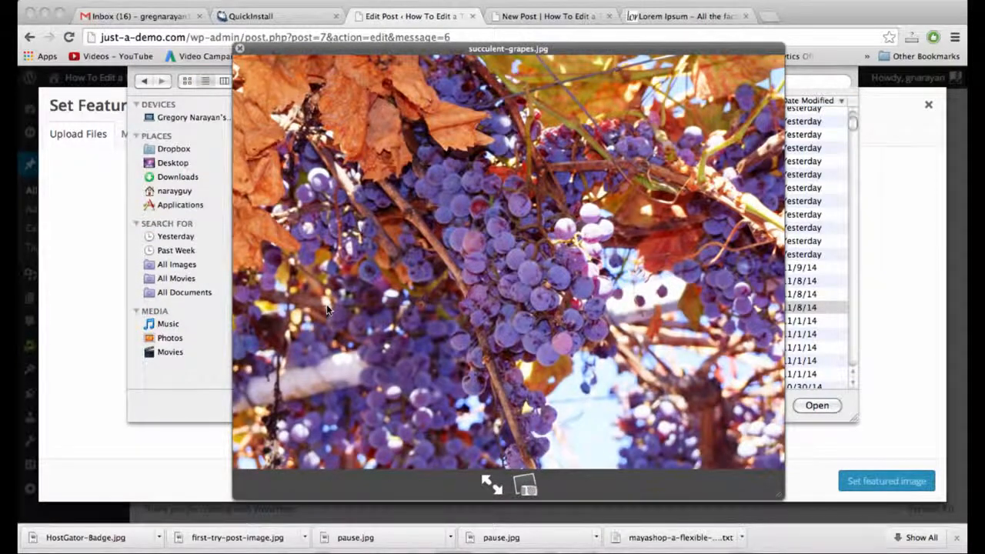
key("space")
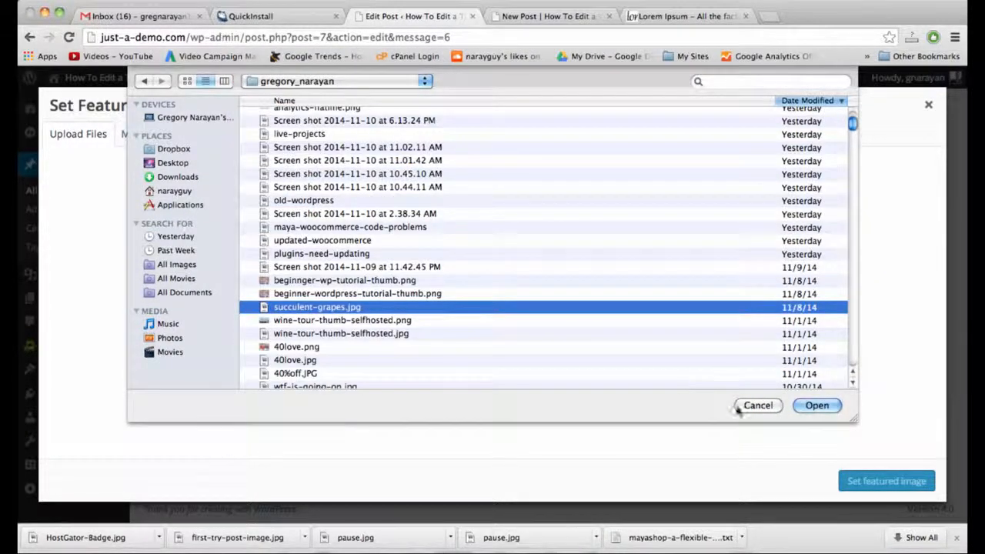
left_click(817, 406)
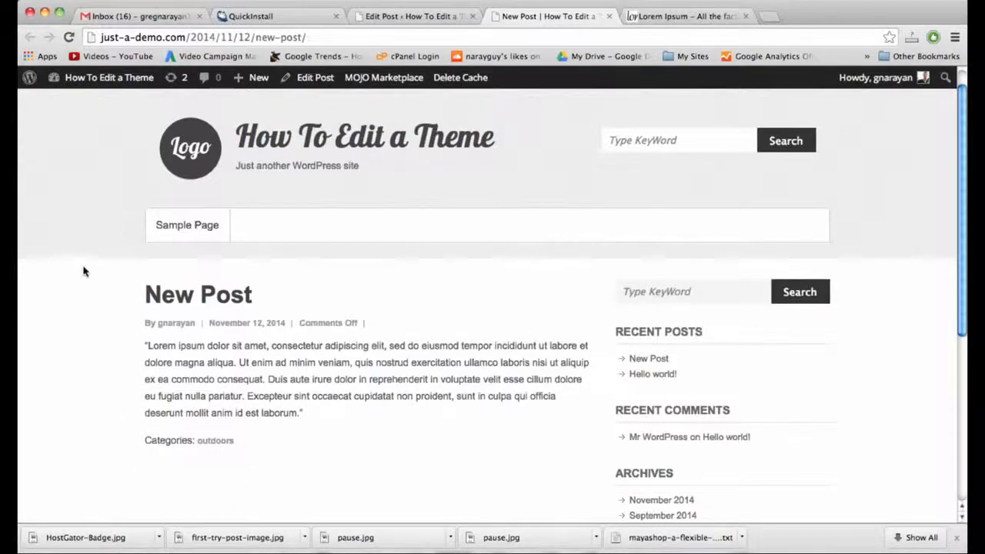
left_click(401, 16)
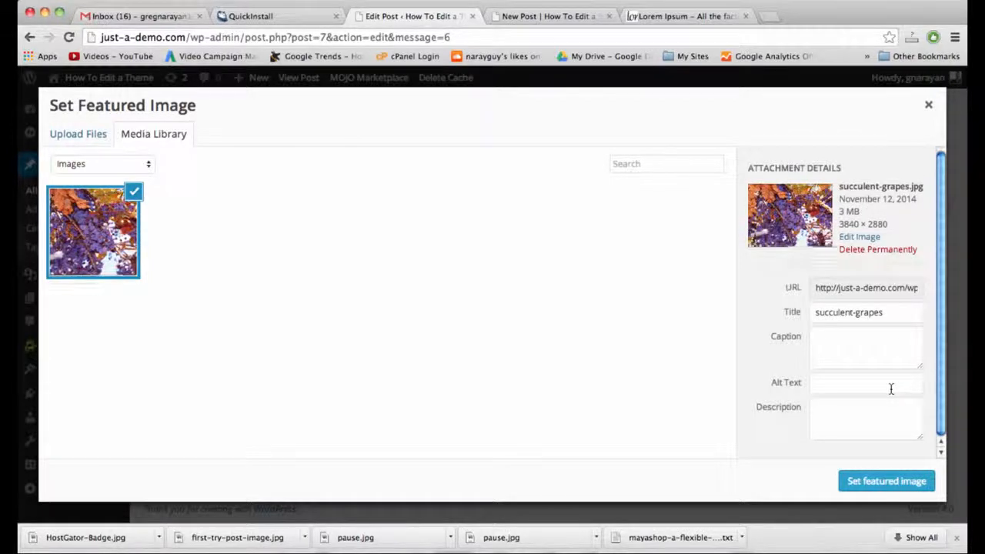
left_click(894, 479)
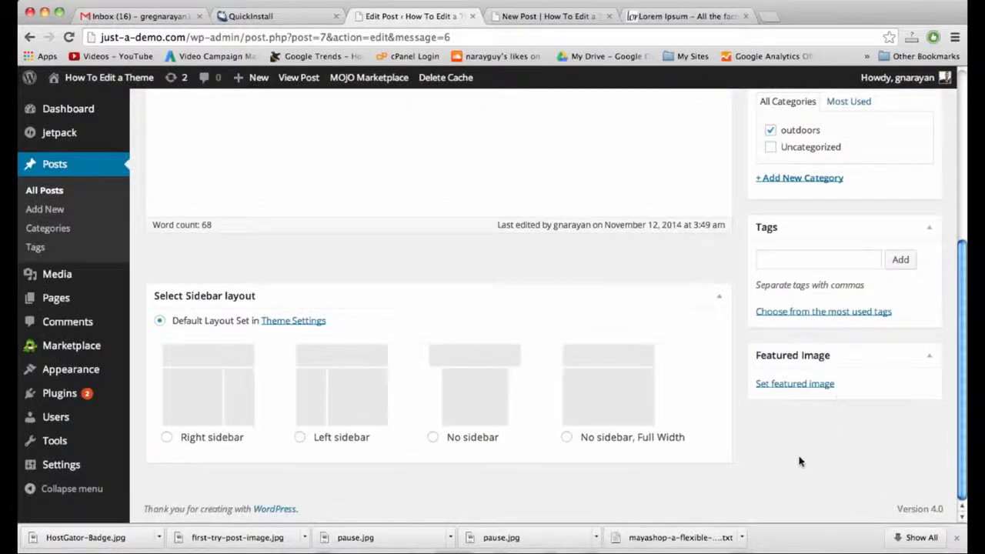
Glance at the live post in the other tab, then return to the post editor.
scroll(493, 363, "up", 5)
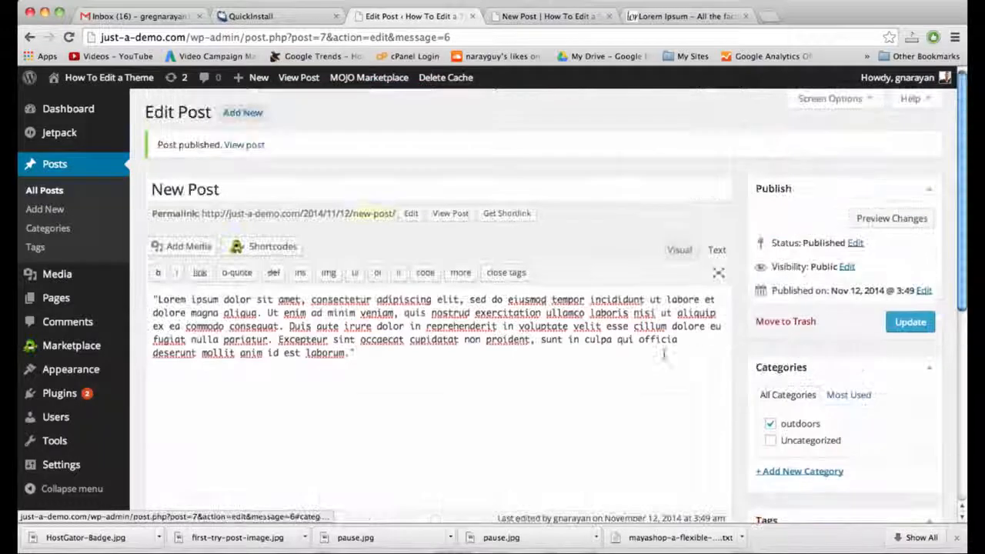
left_click(539, 16)
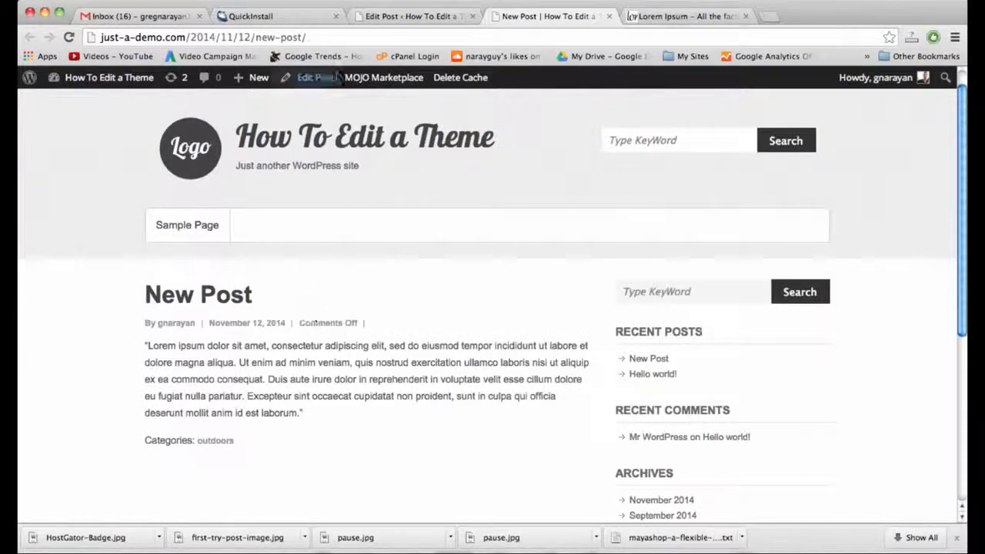
left_click(420, 21)
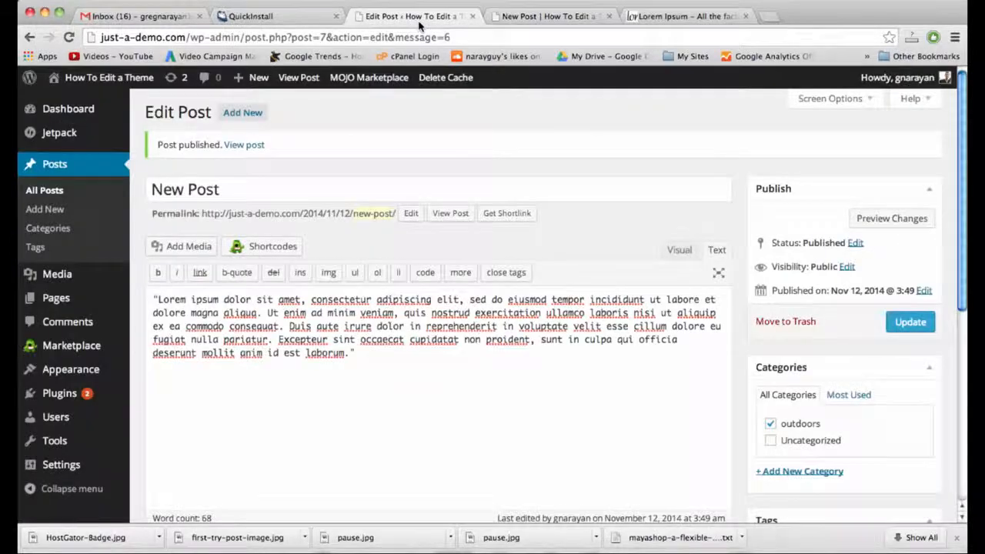
scroll(783, 292, "down", 10)
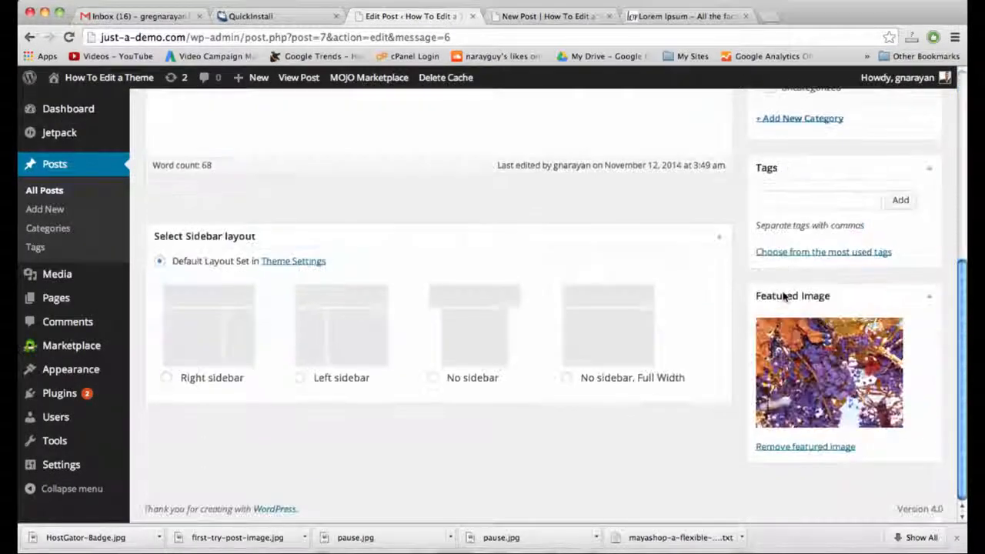
scroll(783, 297, "up", 10)
scroll(783, 297, "down", 10)
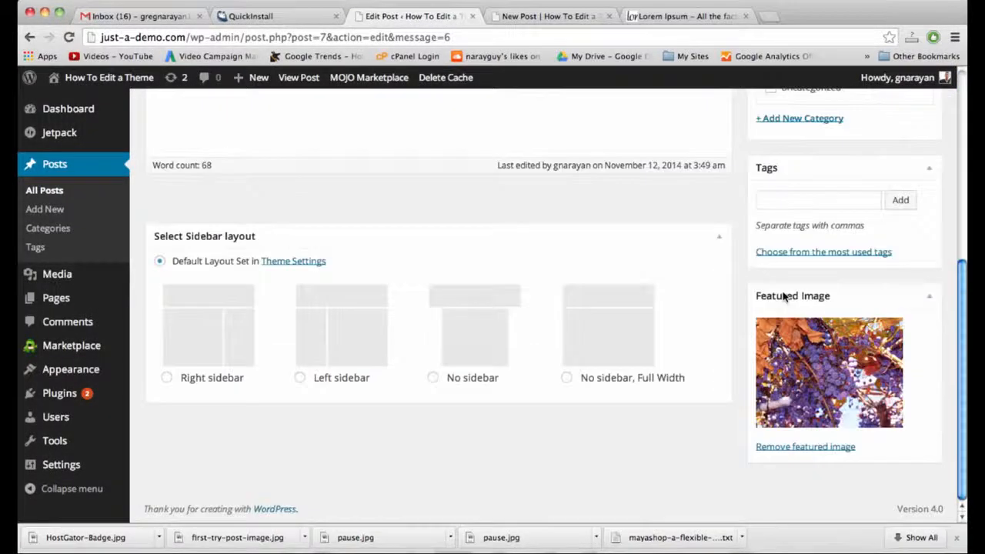
scroll(783, 296, "up", 10)
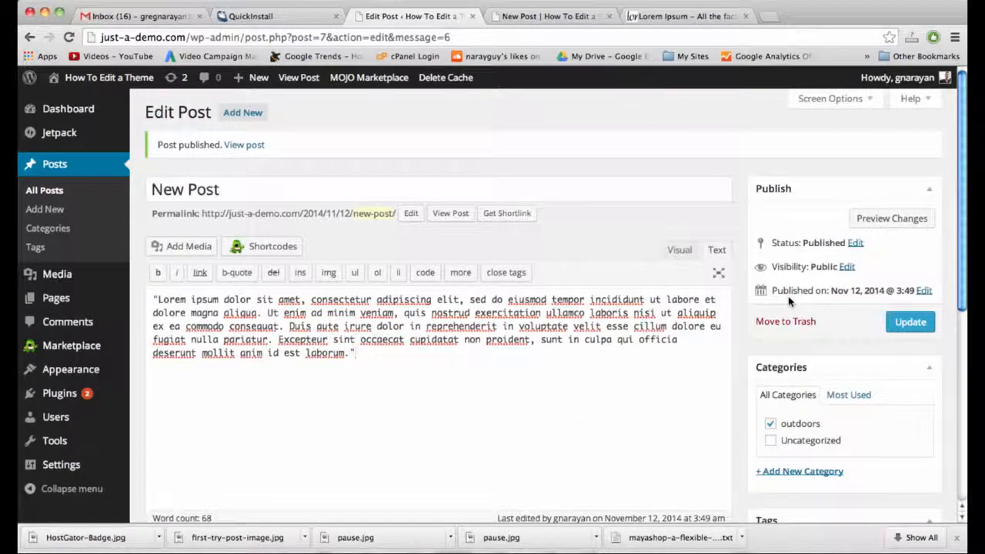
Turn comments off for the post, update it, and view the live version.
left_click(860, 105)
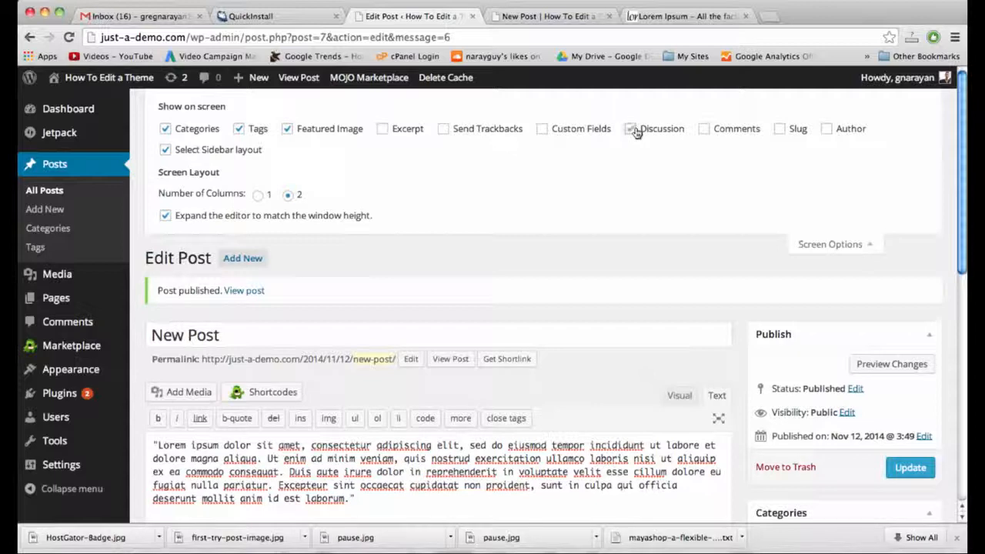
left_click(831, 247)
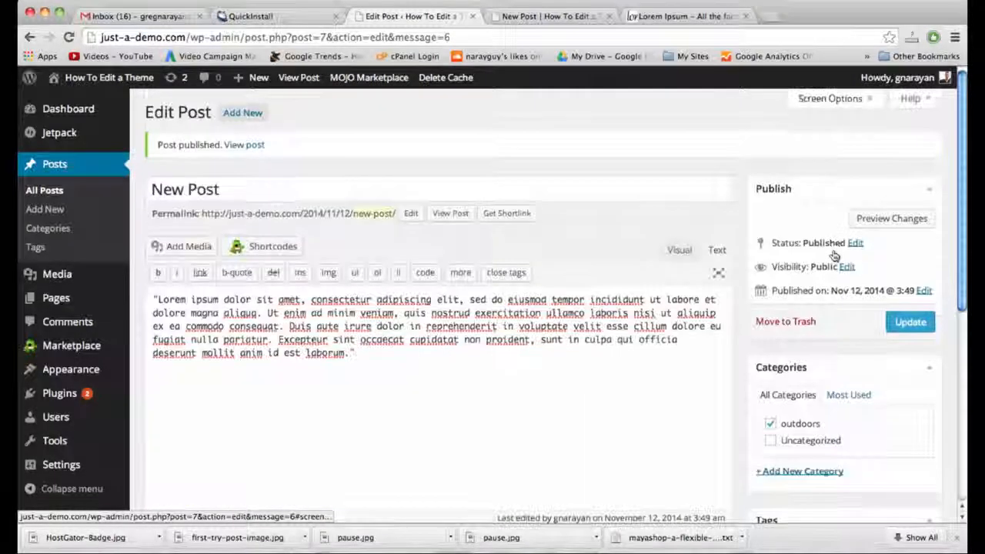
scroll(835, 257, "down", 5)
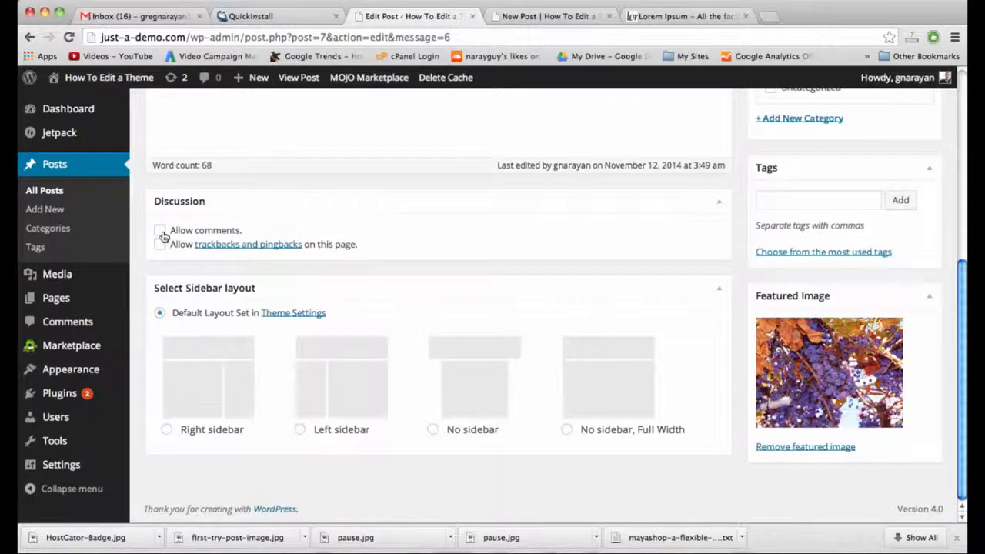
left_click(161, 232)
scroll(825, 462, "up", 10)
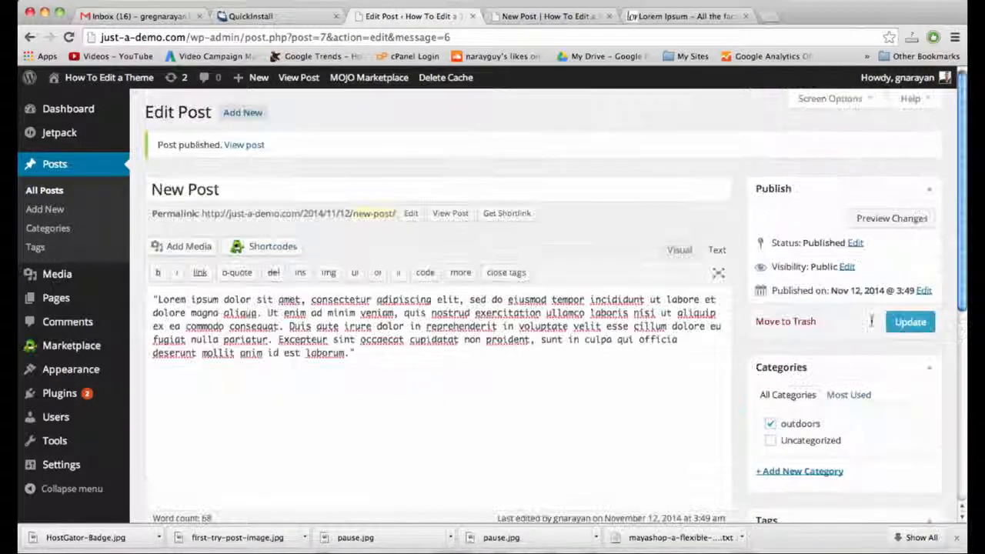
left_click(910, 322)
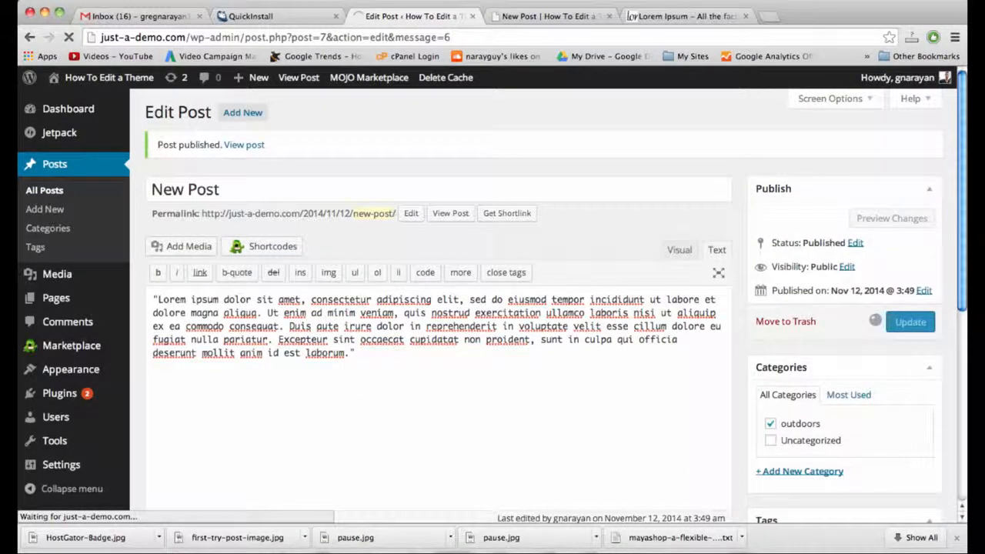
left_click(537, 15)
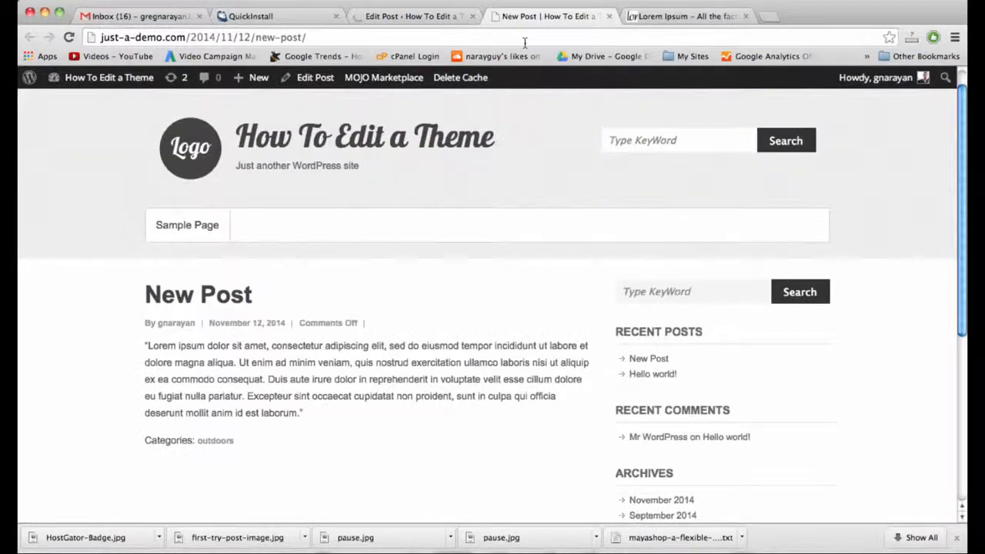
Reload the live New Post and scroll through it, visit the home page listing, then return to the editor.
left_click(525, 40)
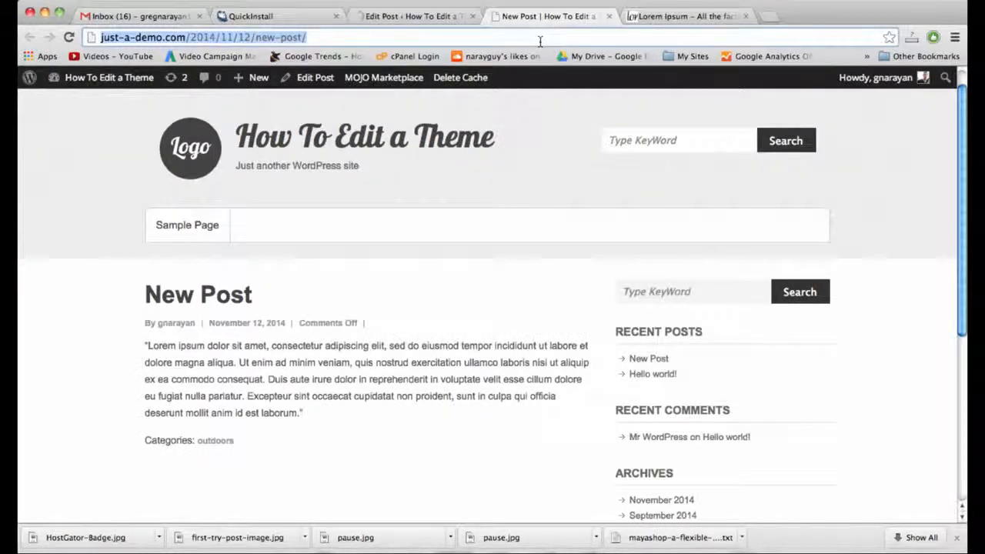
key("Return")
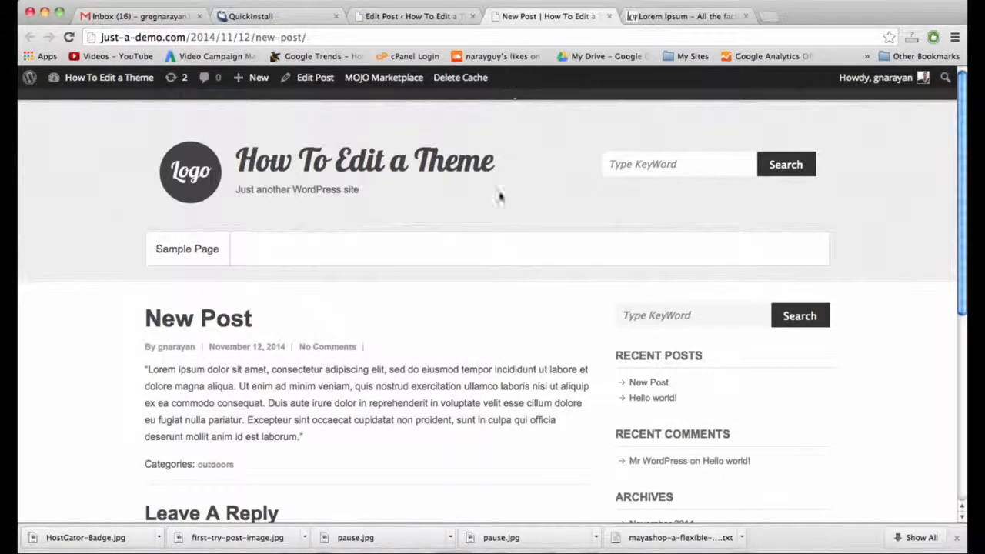
scroll(500, 215, "down", 4)
scroll(501, 224, "up", 4)
scroll(335, 364, "down", 1)
scroll(335, 365, "down", 4)
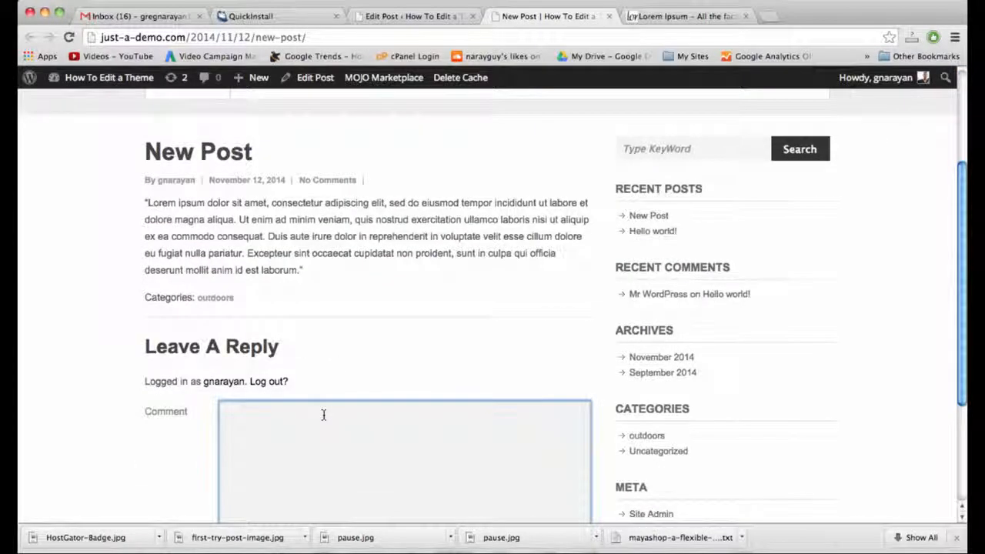
scroll(323, 414, "up", 5)
left_click(343, 148)
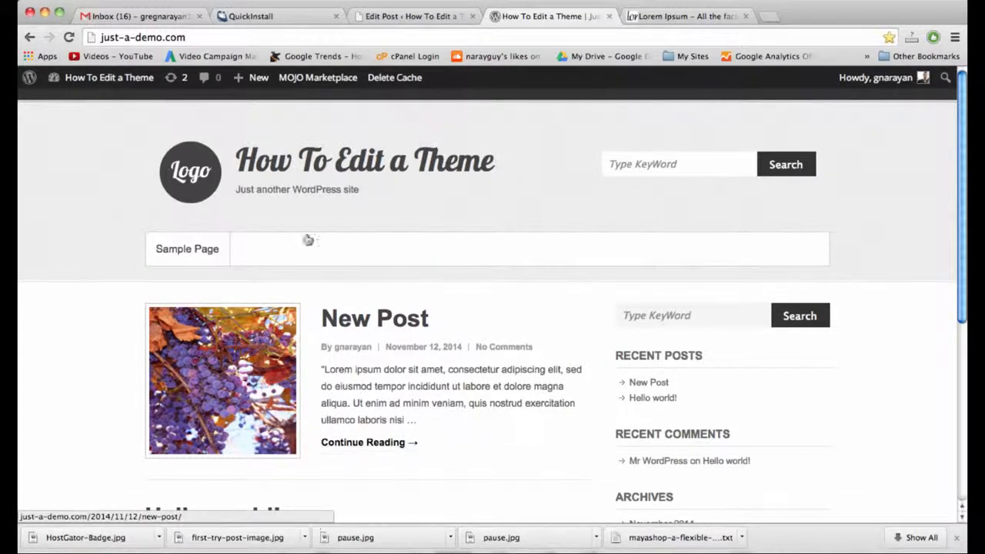
left_click(410, 16)
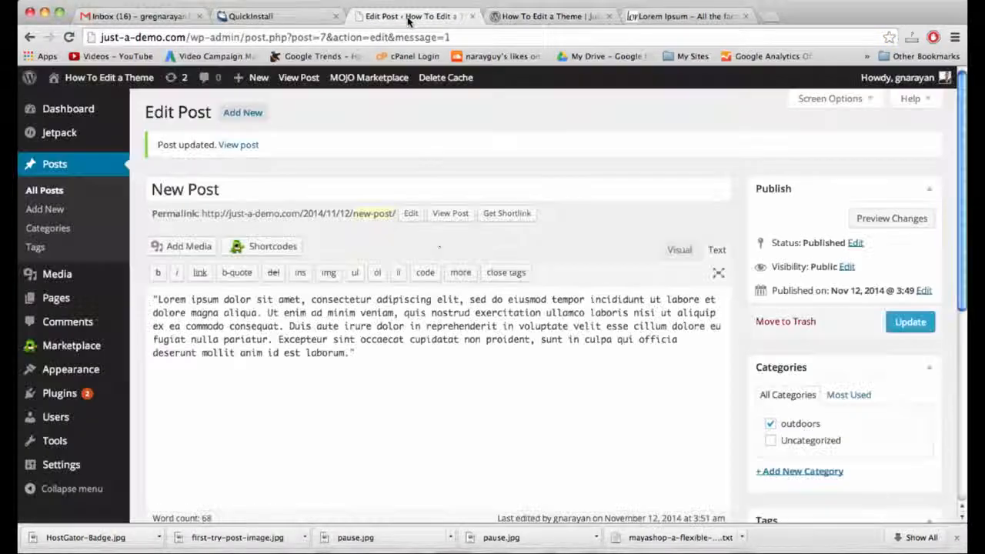
Add blank lines above the Lorem ipsum paragraph in the Visual editor.
left_click(149, 300)
key("Return")
key("Return")
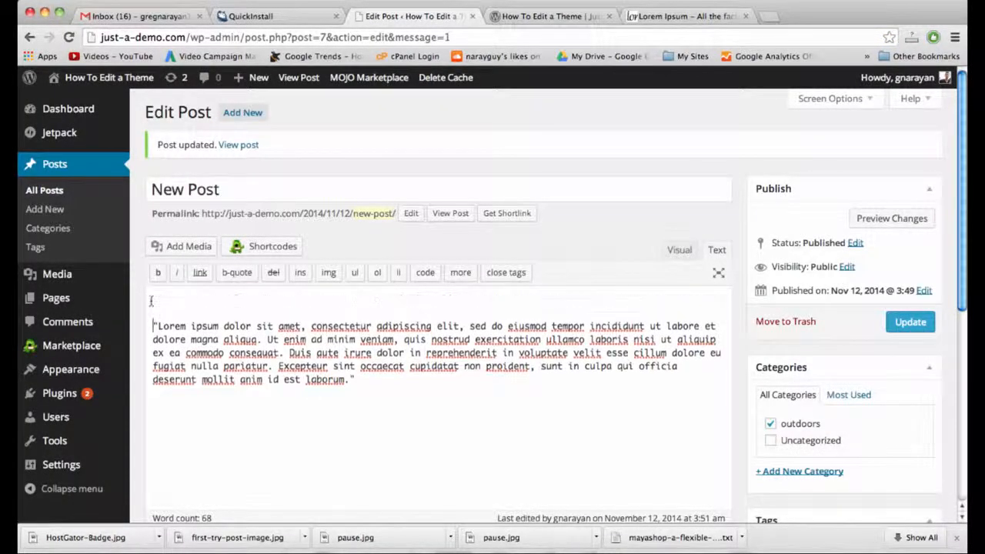
left_click(678, 250)
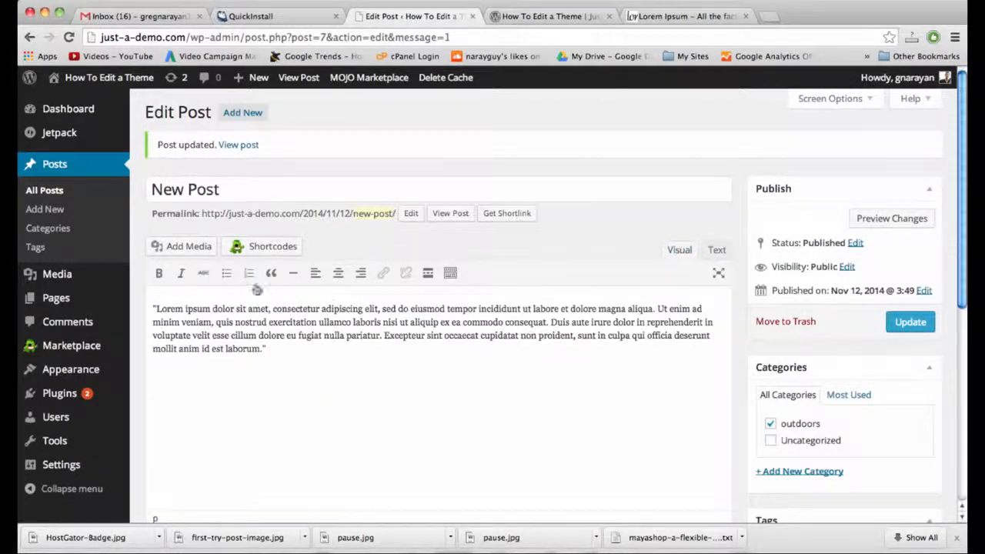
left_click(154, 309)
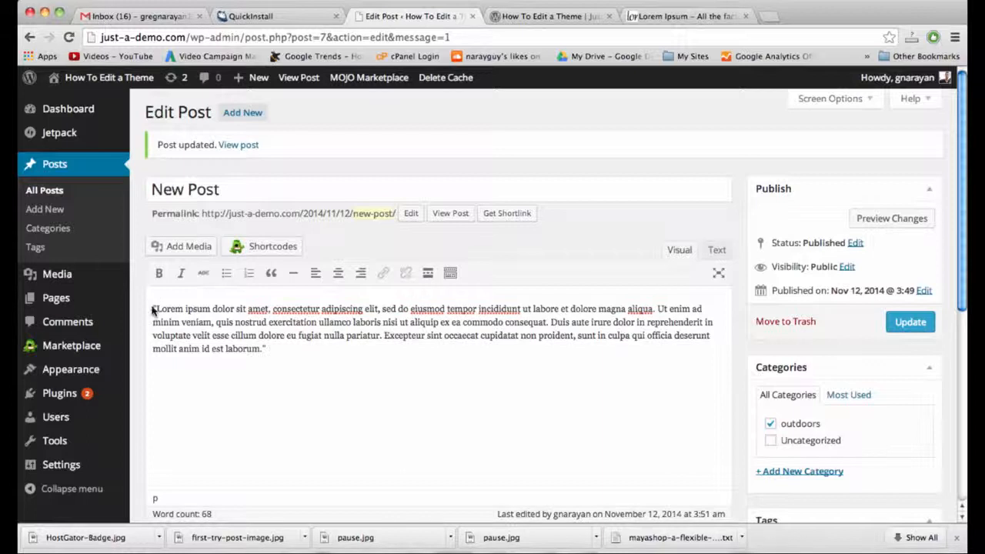
key("Return")
key("Return")
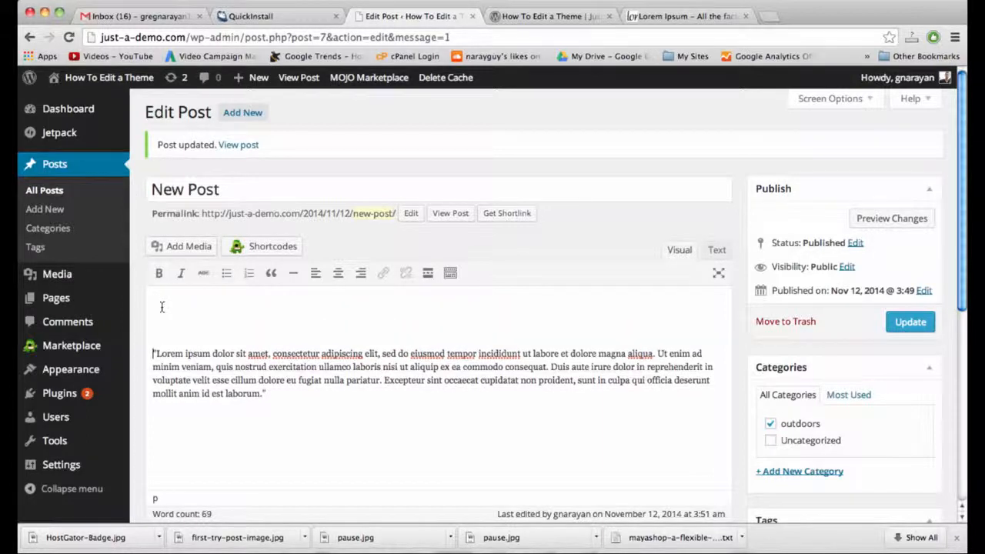
Insert succulent-grapes.jpg from the media library into the post body.
left_click(185, 247)
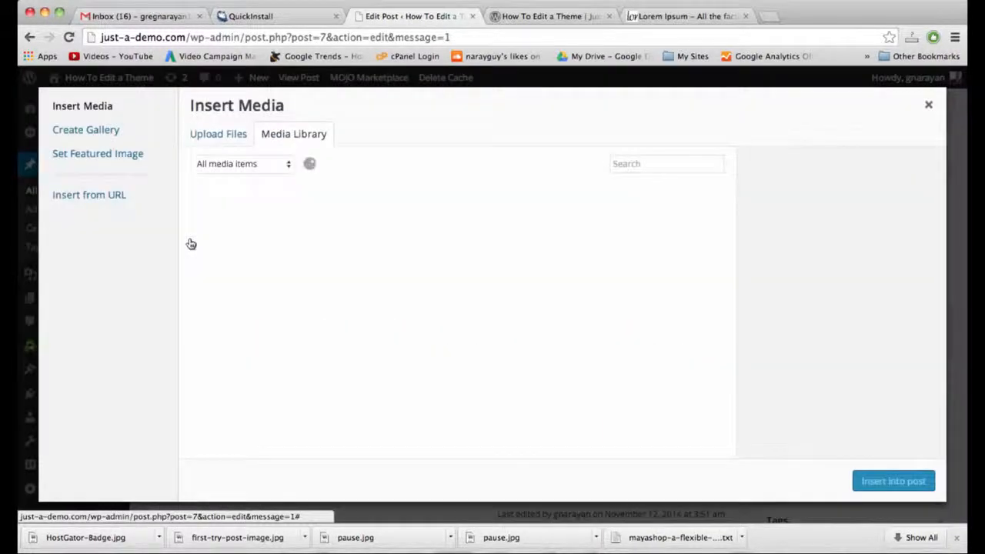
left_click(238, 236)
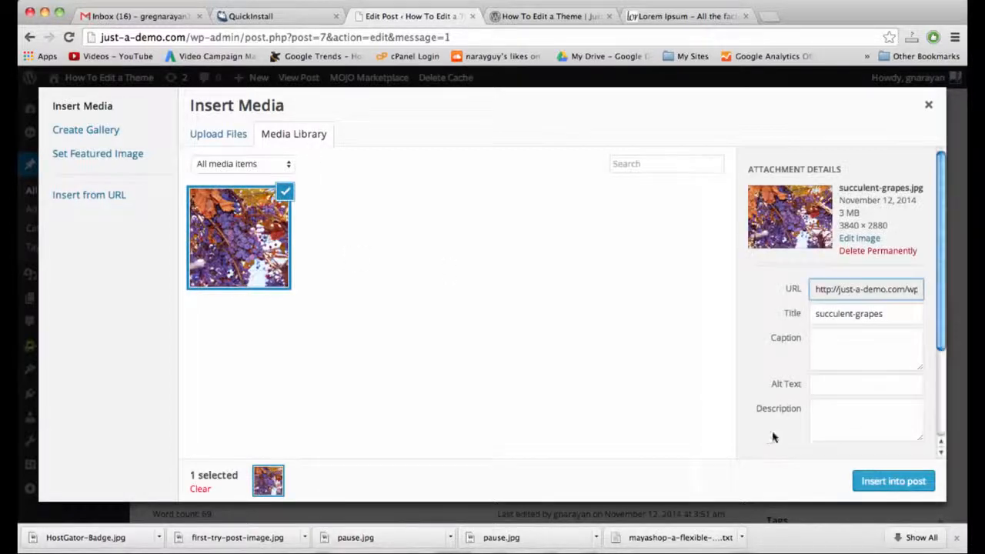
left_click(885, 482)
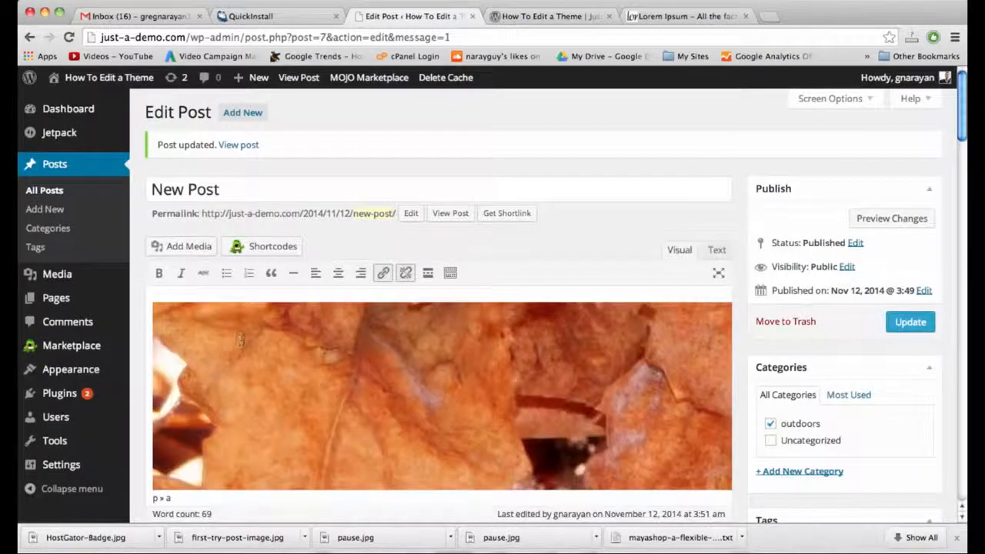
scroll(240, 339, "down", 5)
left_click(371, 291)
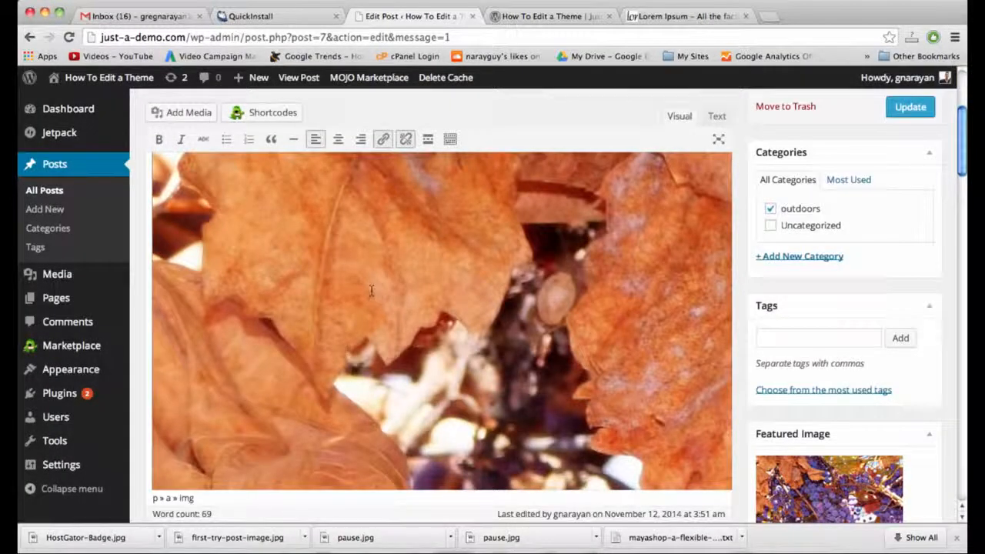
Delete the inserted grapes image and the leftover empty paragraph.
scroll(371, 291, "down", 4)
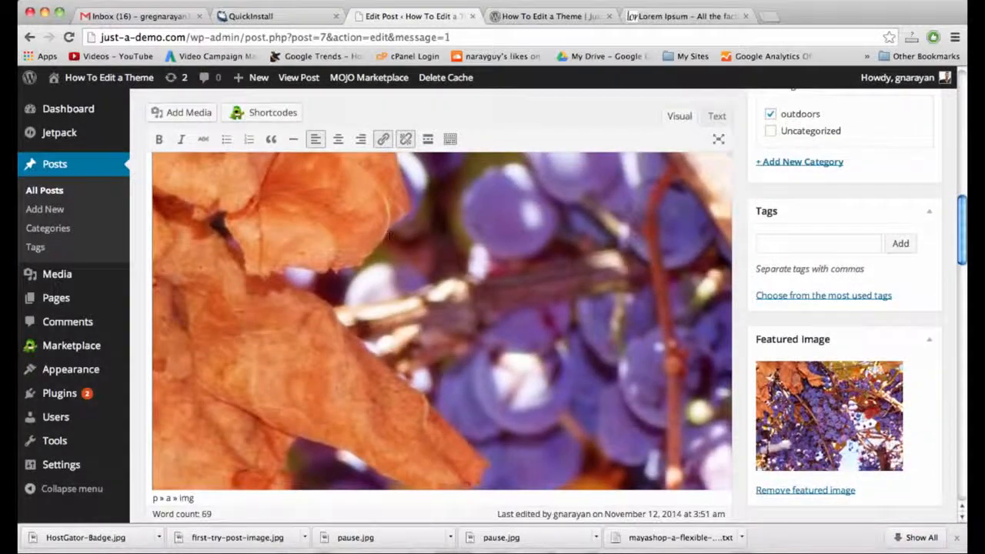
scroll(389, 235, "down", 10)
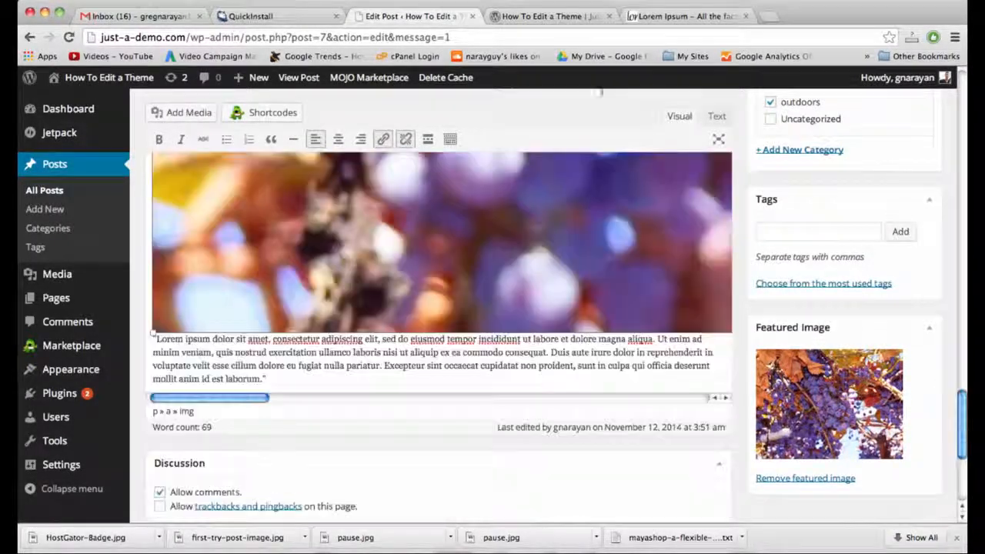
scroll(711, 110, "up", 5)
key("BackSpace")
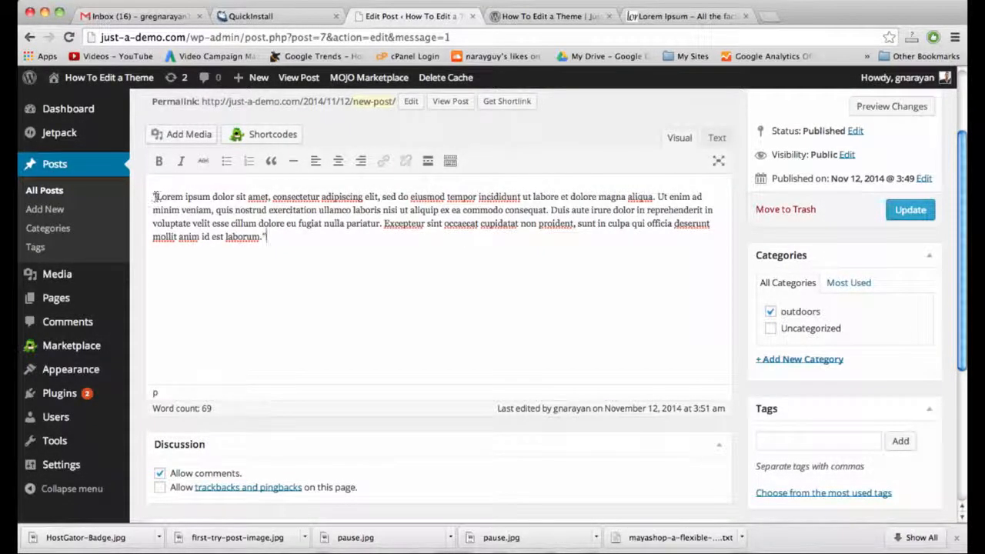
key("Return")
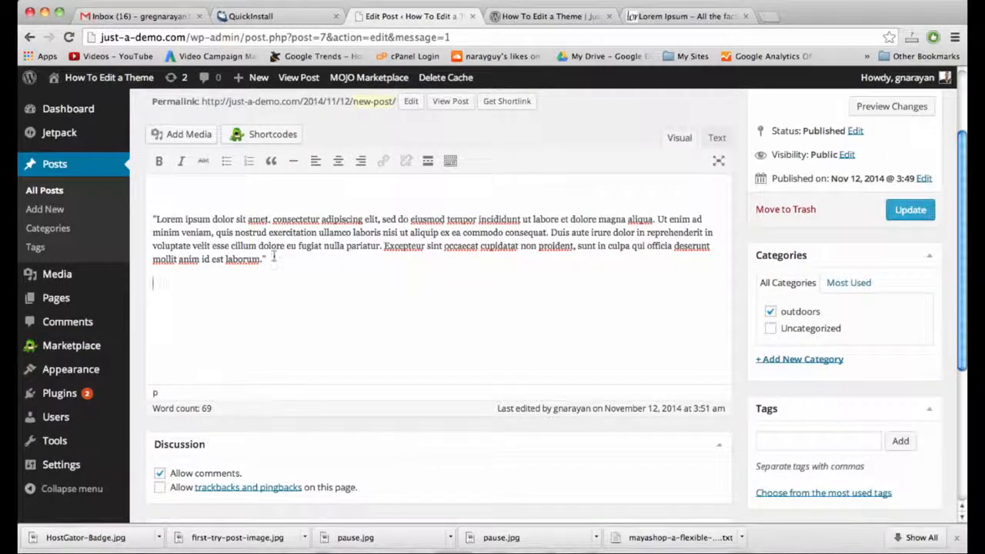
key("BackSpace")
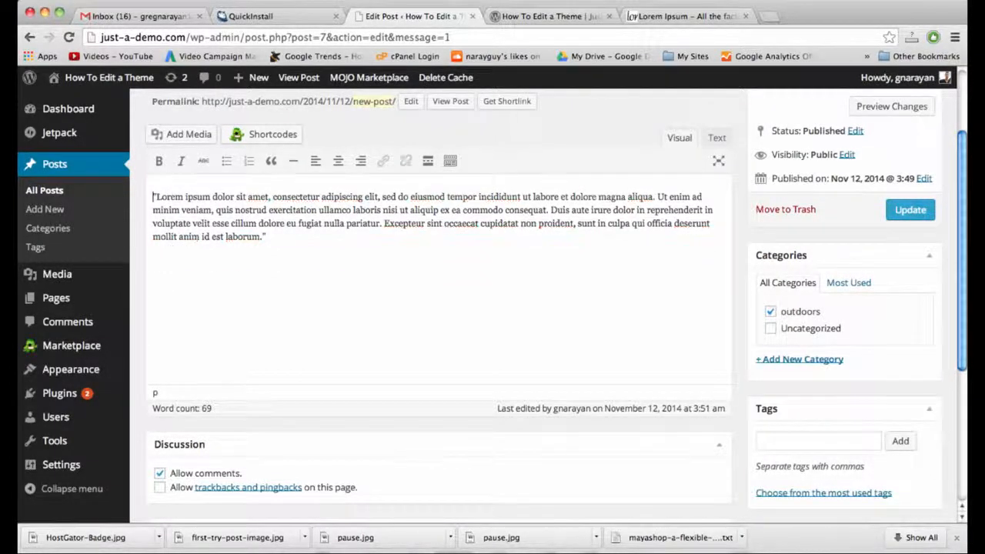
Update the post without the inline image, check the home page, and return to Edit Post.
left_click(906, 213)
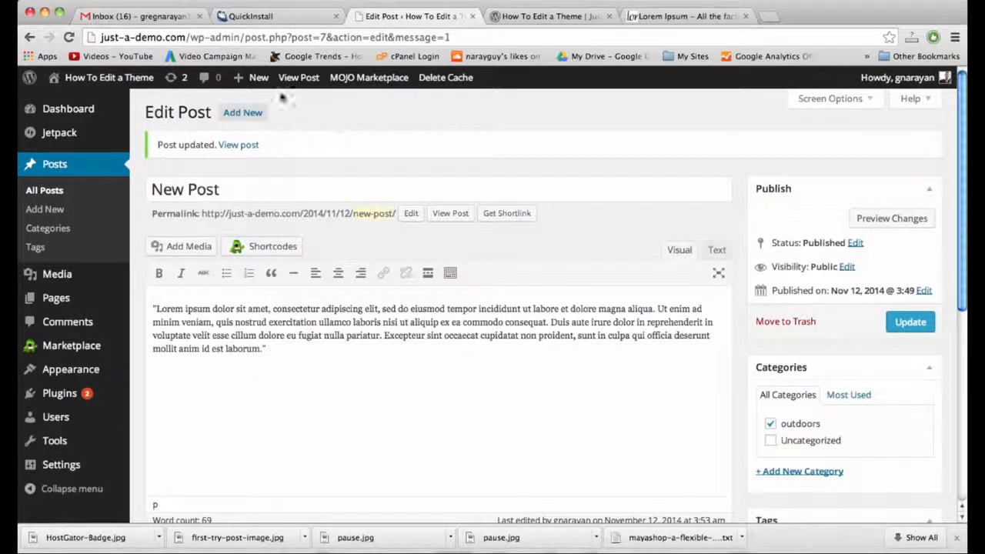
mouse_move(256, 82)
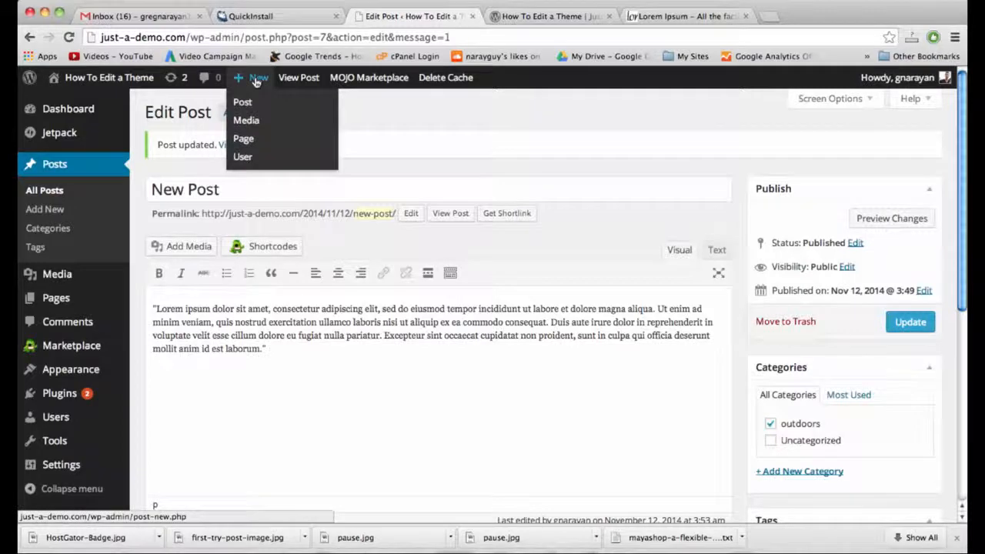
left_click(538, 24)
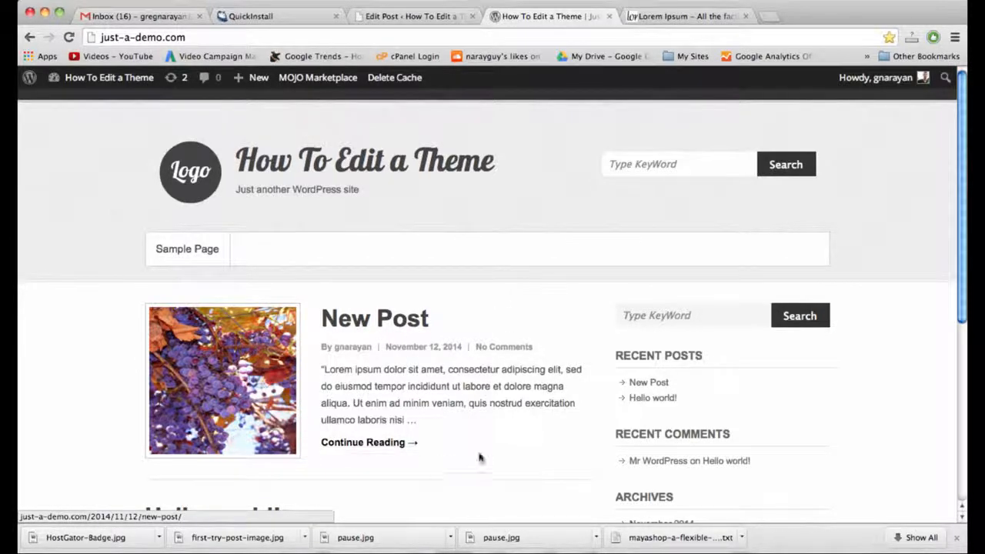
left_click(418, 16)
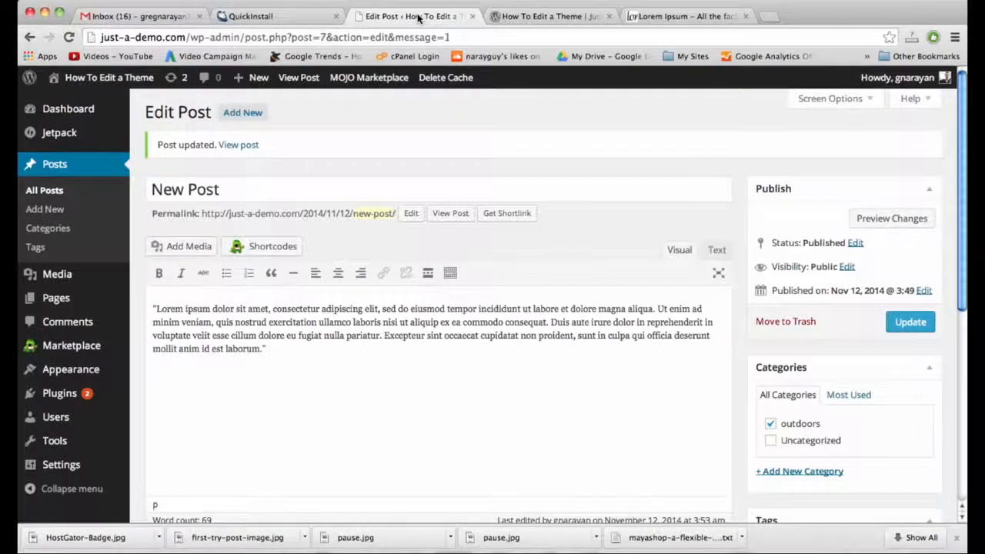
mouse_move(257, 79)
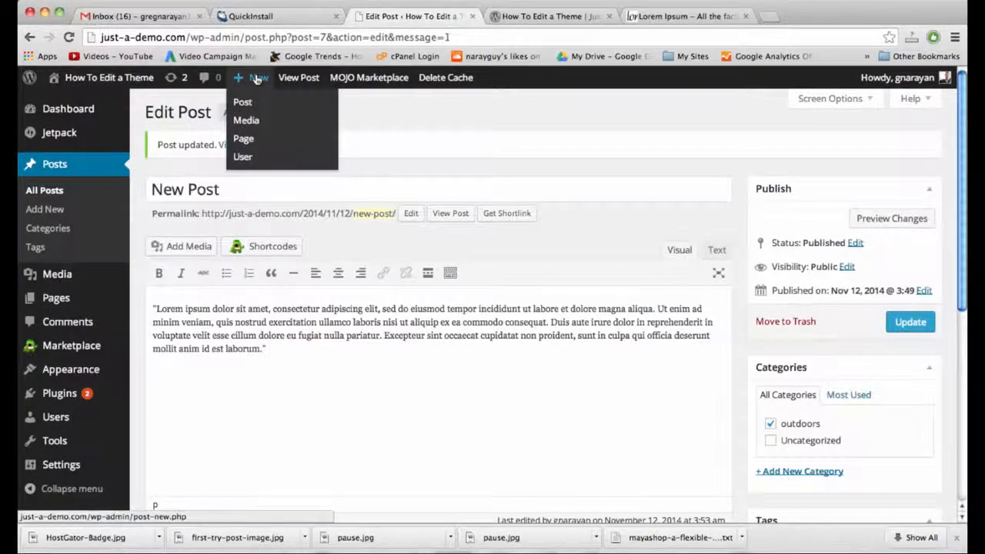
Create a new page titled 'New Page' and paste the Lorem ipsum paragraph into its body.
left_click(250, 144)
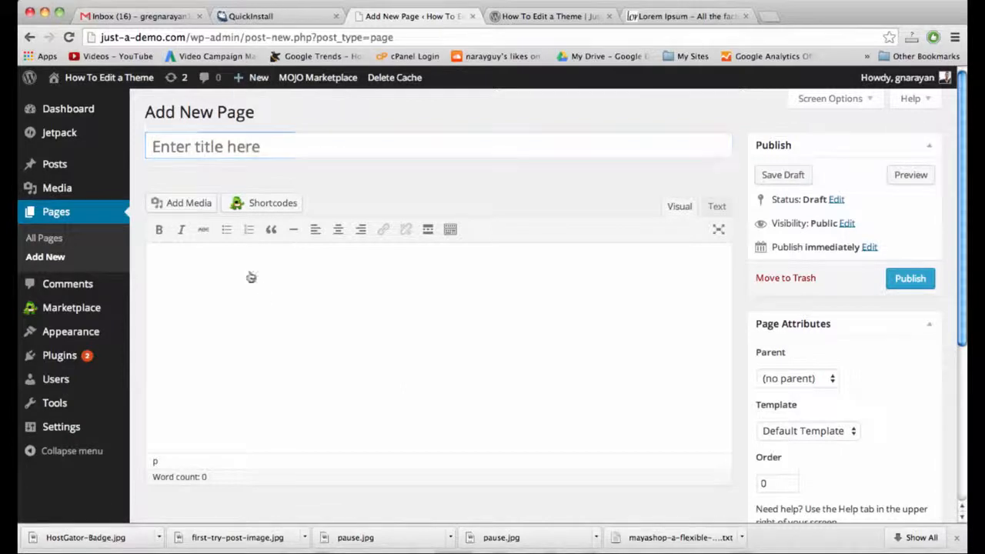
left_click(247, 144)
type("New Page")
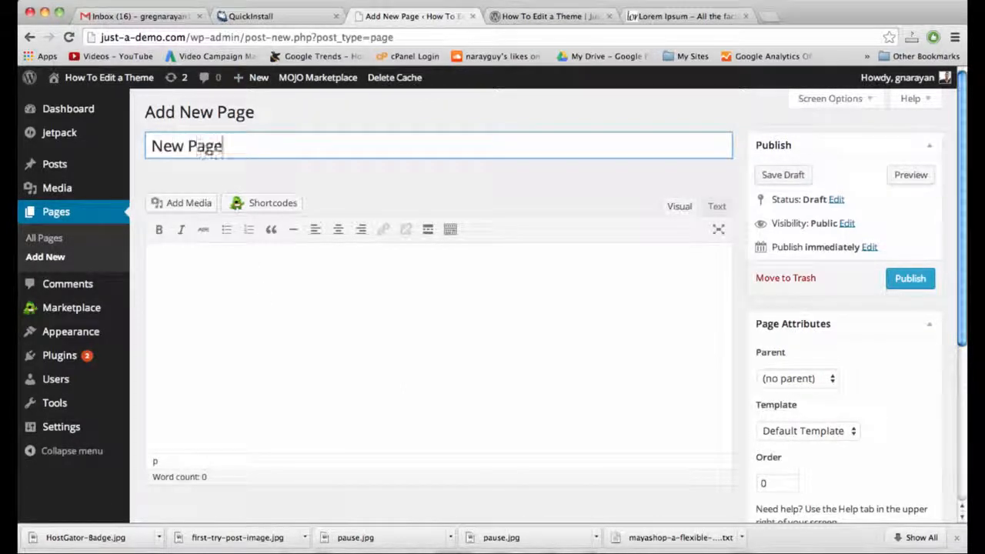
left_click(247, 264)
type("\"Lorem ipsum dolor sit amet, consectetur adipiscing elit, sed do eiusmod tempor incididunt ut labore et dolore magna aliqua. Ut enim ad minim veniam, quis nostrud exercitation ullamco laboris nisi ut aliquip ex ea commodo consequat. Duis aute irure dolor in reprehenderit in voluptate velit esse cillum dolore eu fugiat nulla pariatur. Excepteur sint occaecat cupidatat non proident, sunt in culpa qui officia deserunt mollit anim id est laborum.\"")
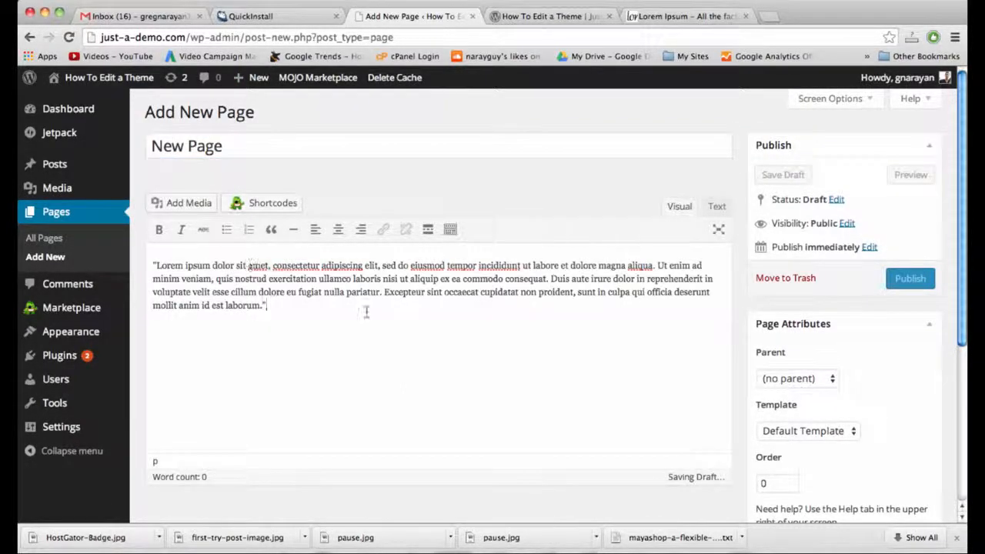
Add blank lines above the paragraph in the Text view and open the media library.
left_click(716, 205)
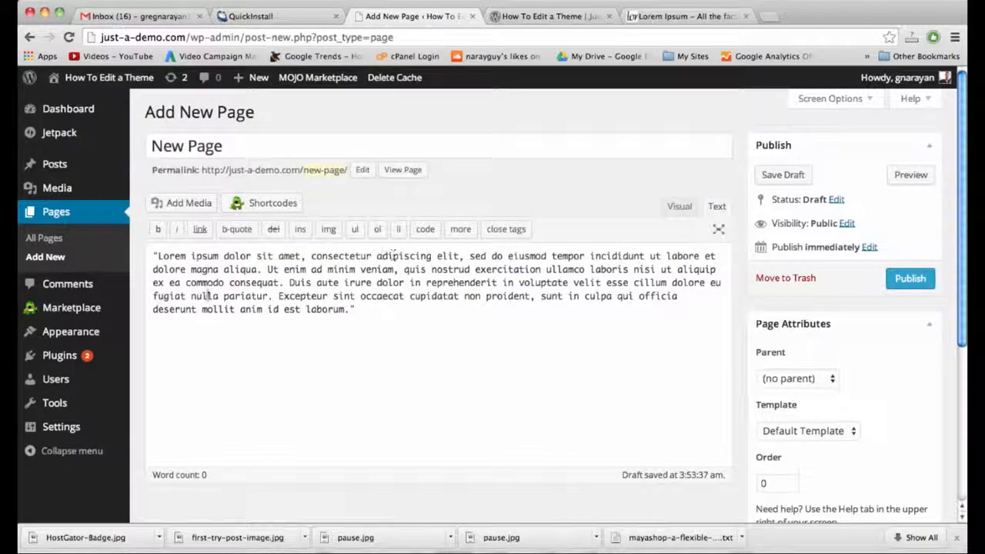
key("Return")
key("Return")
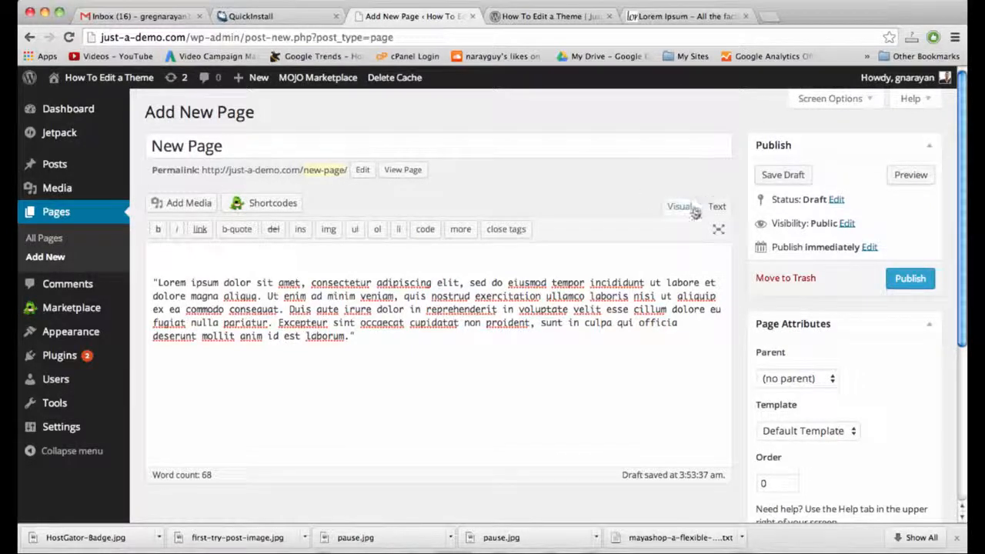
left_click(178, 202)
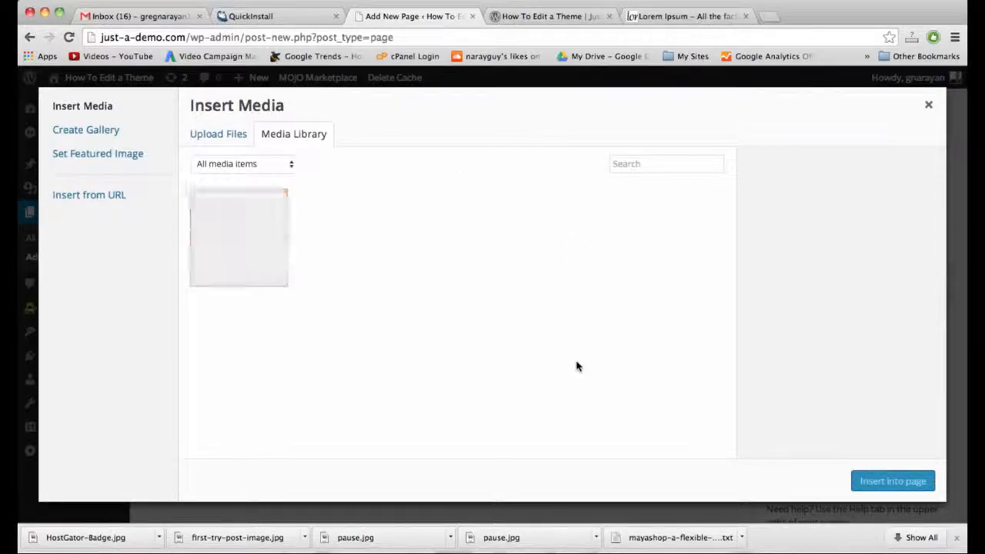
Upload 40love.jpg from the computer to the media library.
left_click(235, 138)
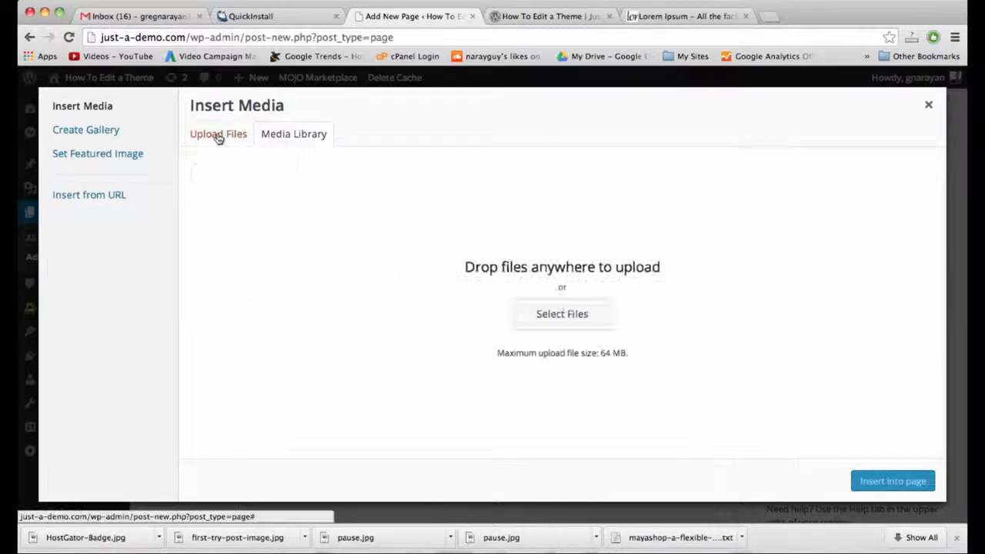
left_click(578, 315)
scroll(377, 181, "down", 10)
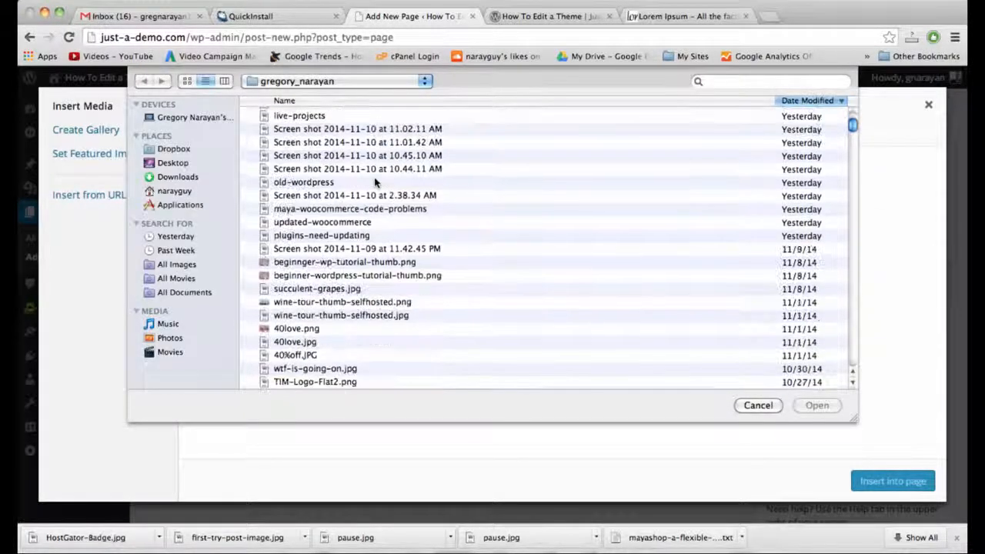
scroll(376, 181, "down", 5)
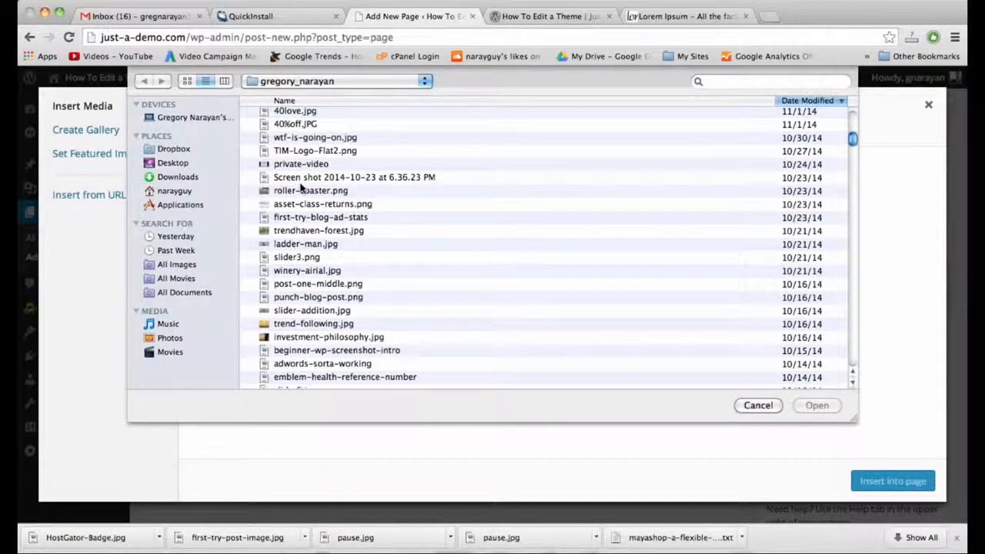
scroll(300, 187, "up", 5)
scroll(301, 187, "down", 2)
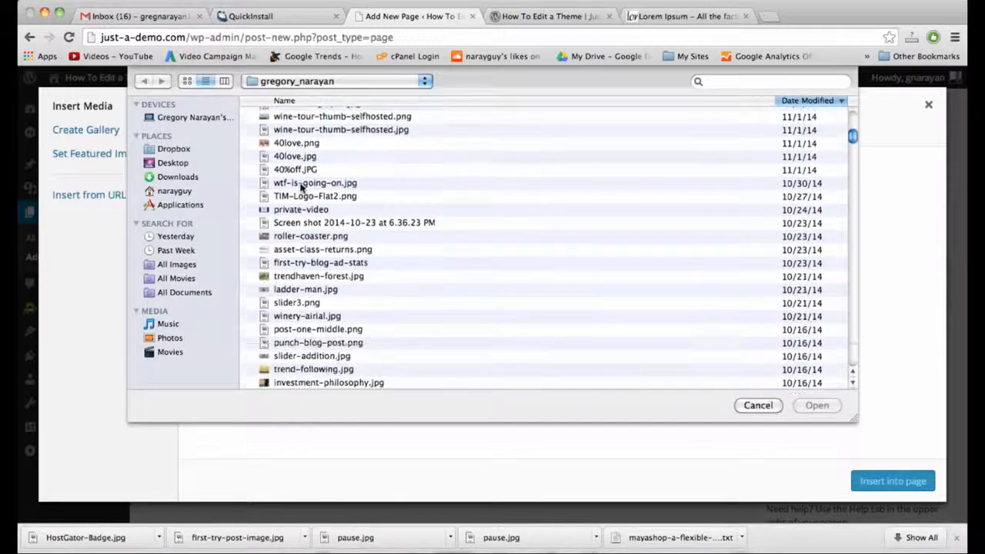
scroll(301, 187, "down", 5)
scroll(300, 187, "up", 6)
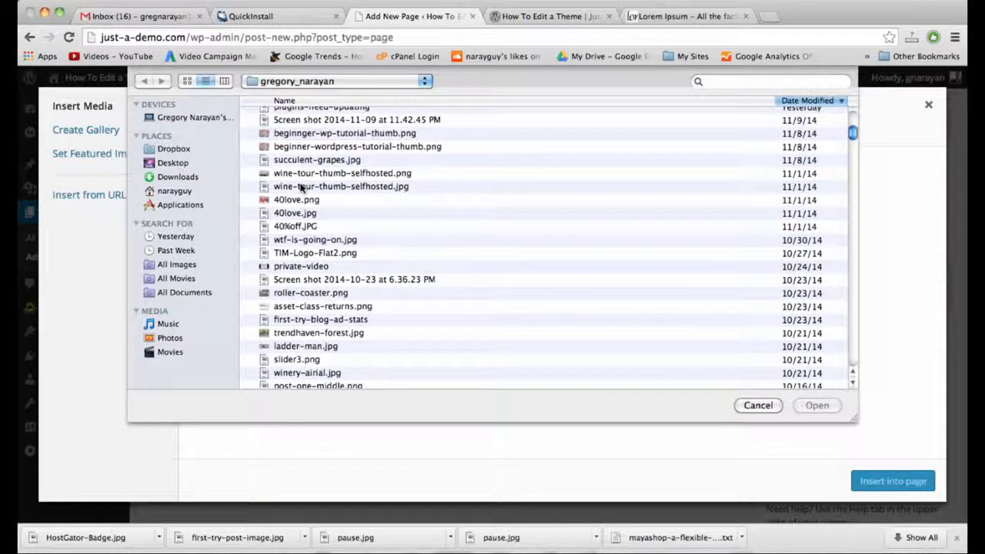
double_click(308, 213)
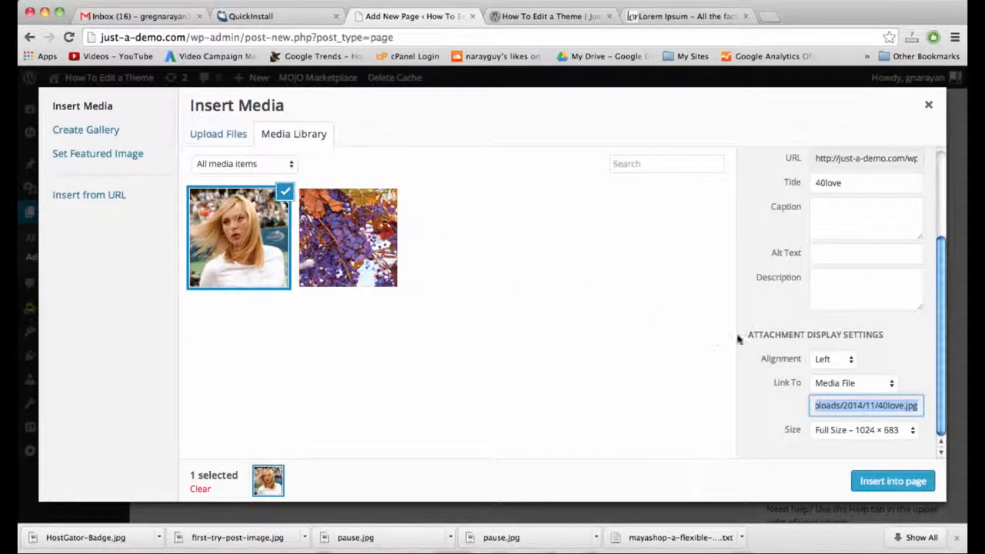
Insert the image into the page at Medium 300 × 200 size with alignment None.
left_click(905, 429)
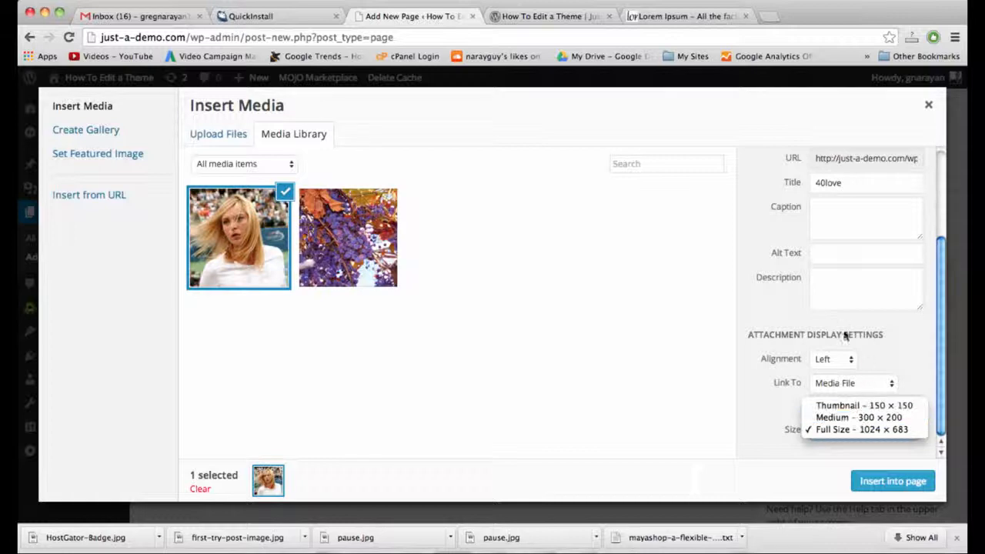
left_click(893, 418)
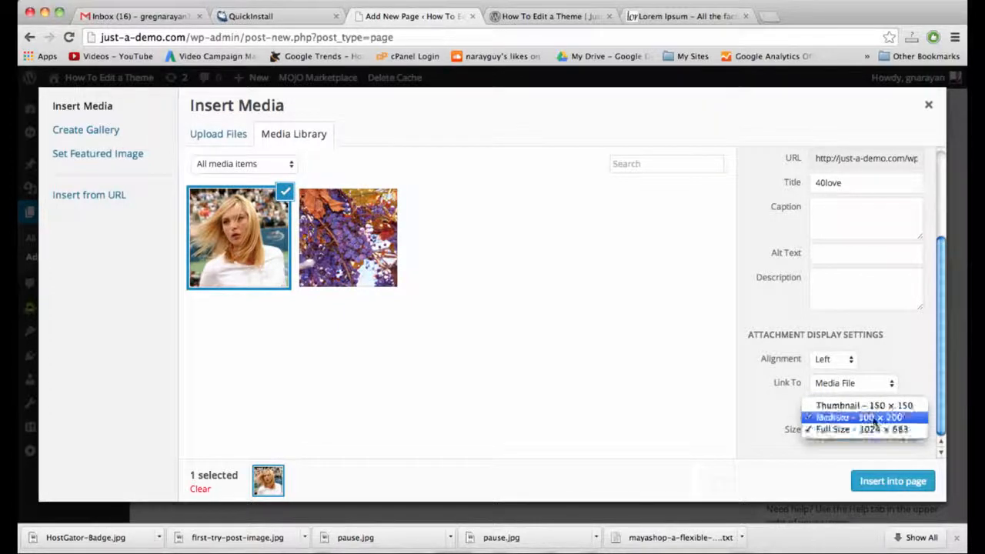
left_click(868, 417)
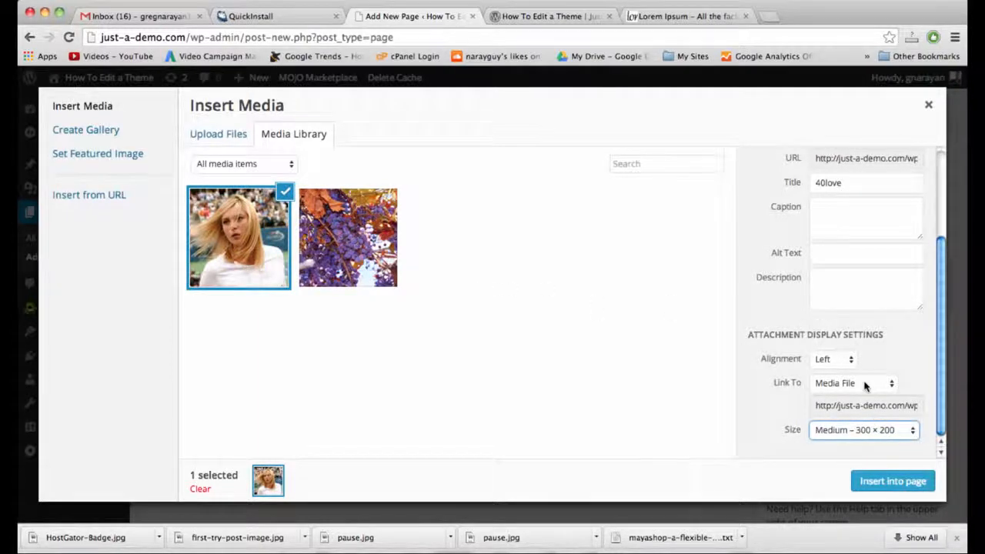
left_click(837, 360)
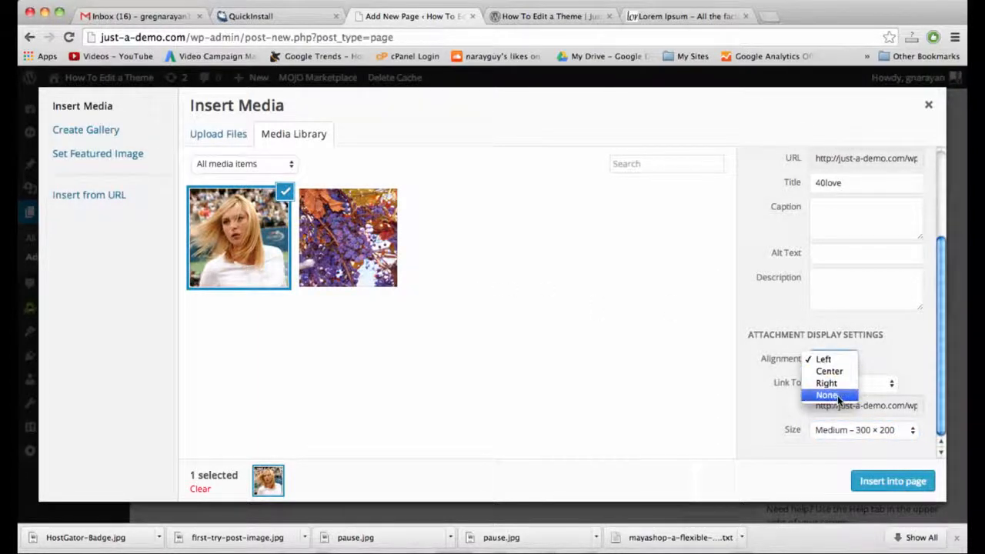
left_click(838, 395)
left_click(844, 360)
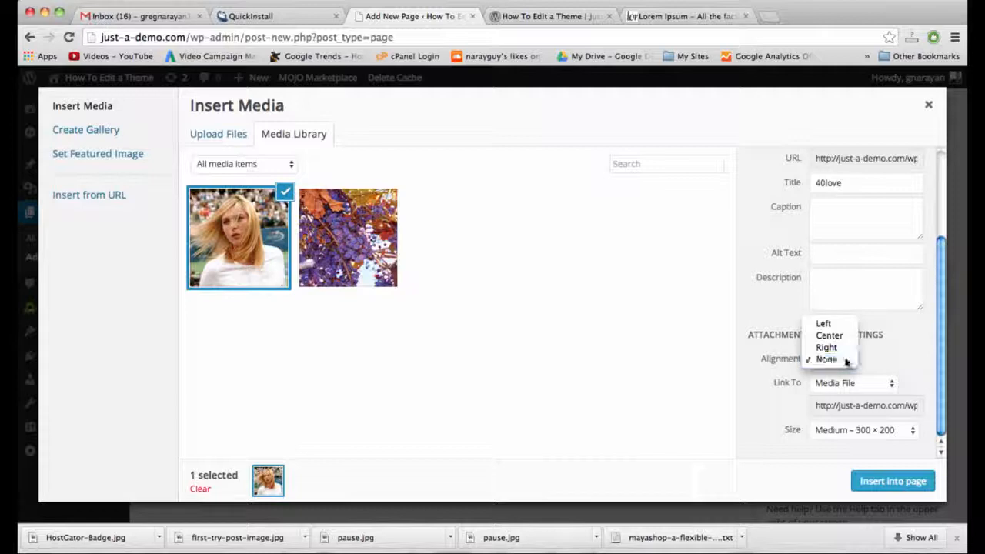
left_click(847, 360)
left_click(892, 487)
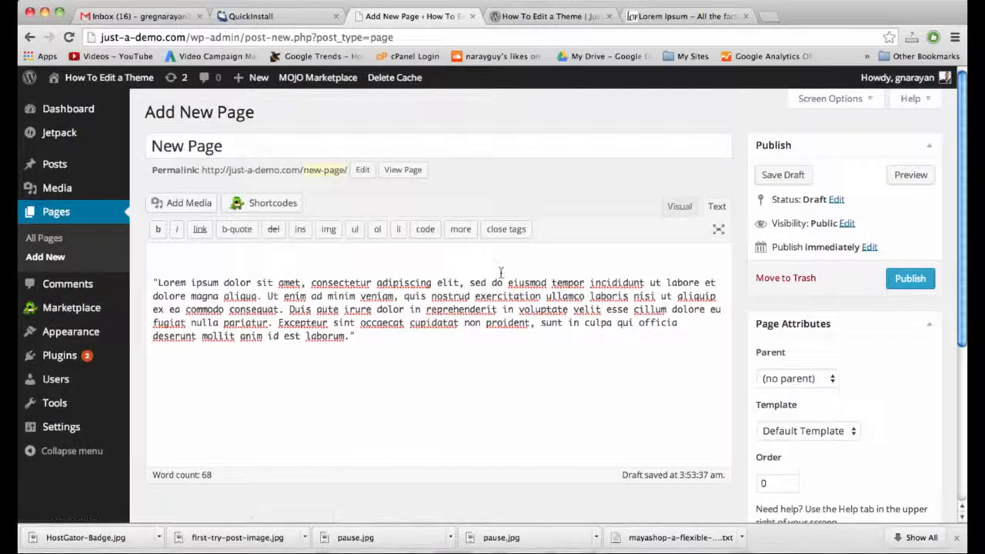
Switch to the Visual editor to show the tennis photo above the Lorem ipsum paragraph.
left_click(683, 206)
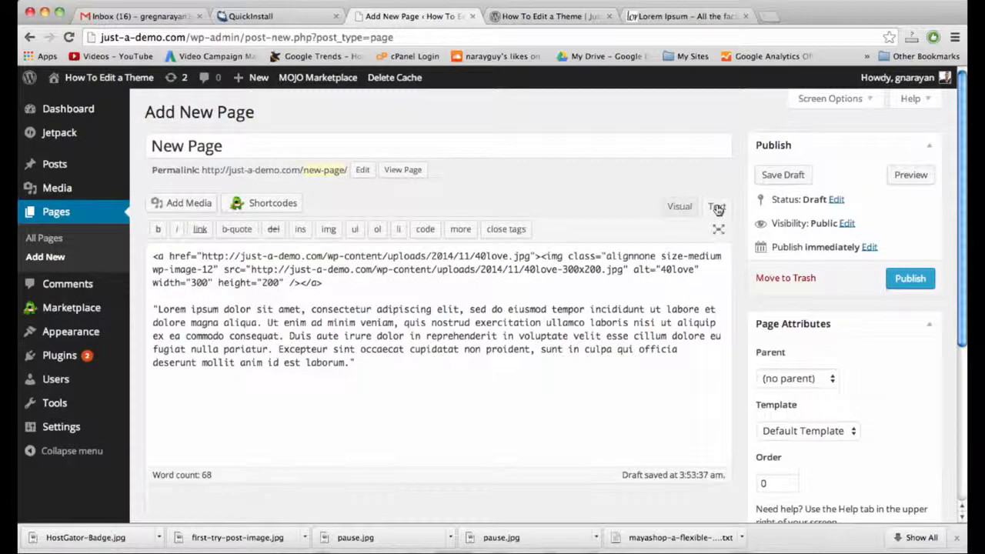
left_click(680, 206)
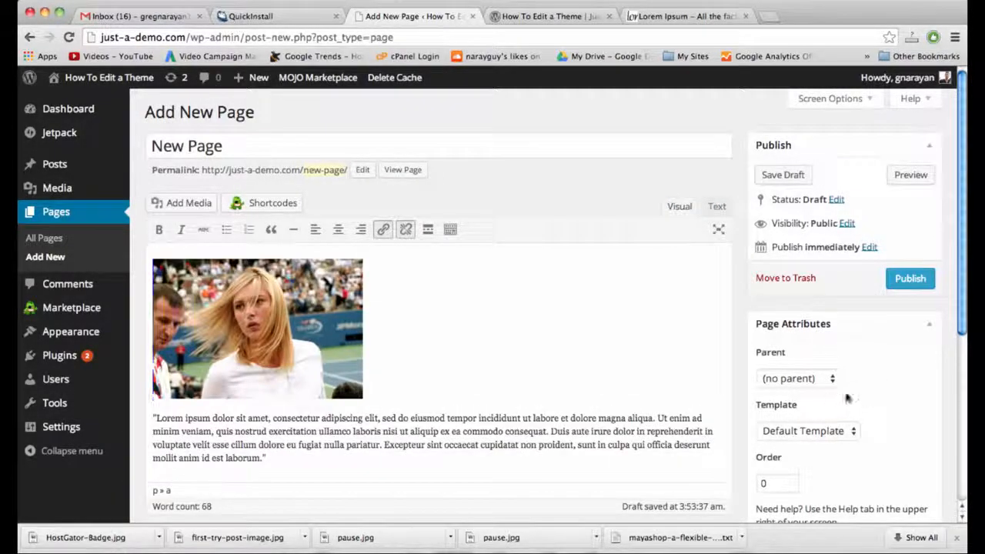
scroll(916, 410, "down", 3)
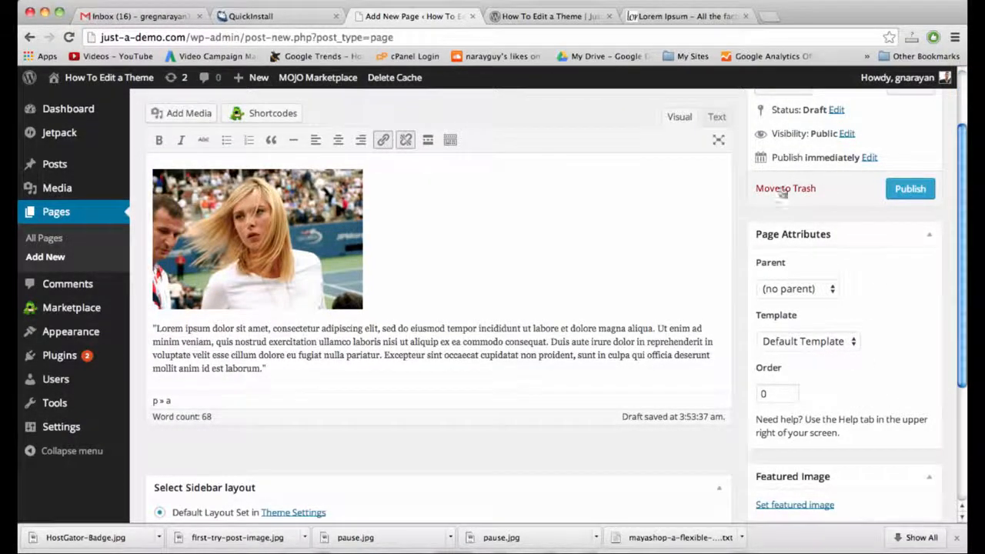
Try the Blog page template, then leave the page on Default Template.
left_click(837, 350)
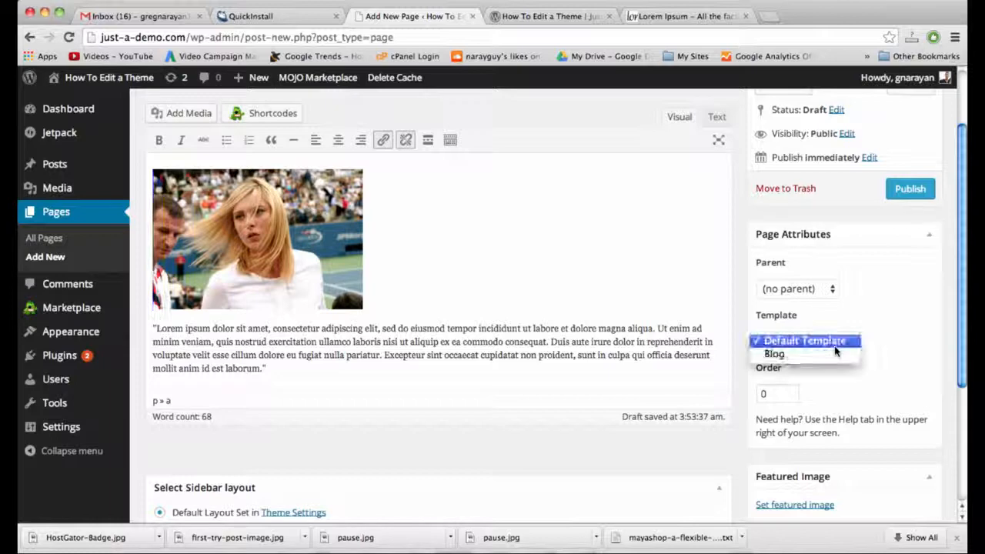
left_click(861, 386)
left_click(852, 343)
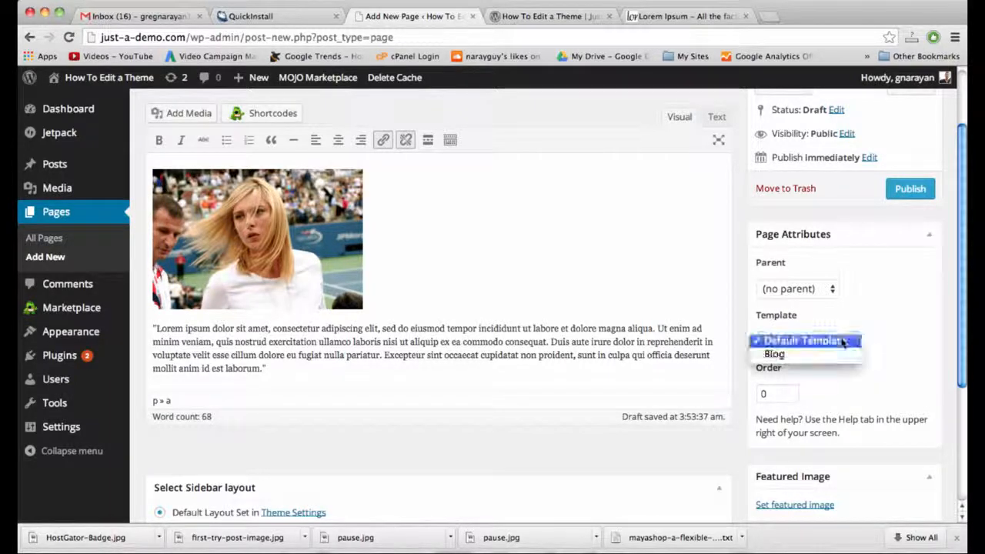
left_click(793, 356)
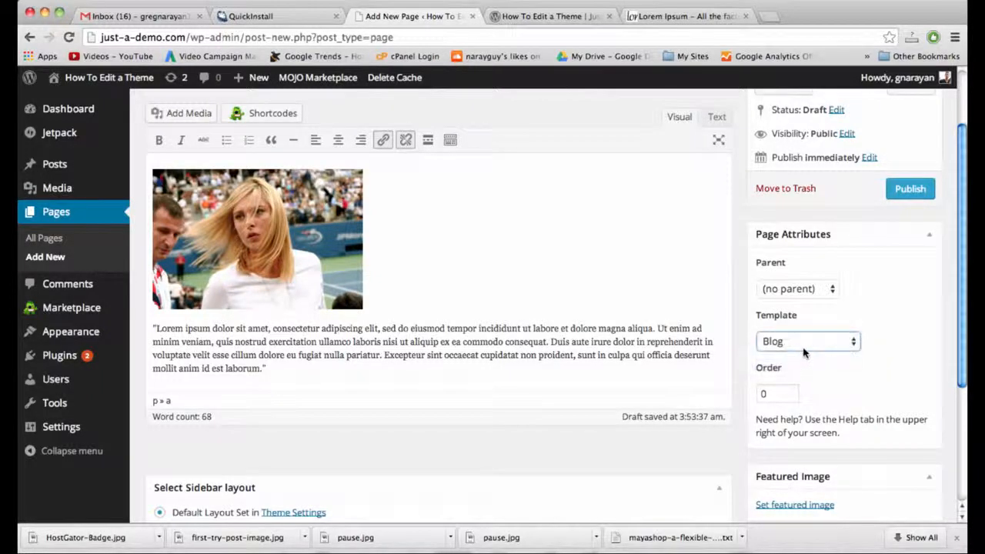
left_click(805, 341)
left_click(808, 341)
left_click(816, 336)
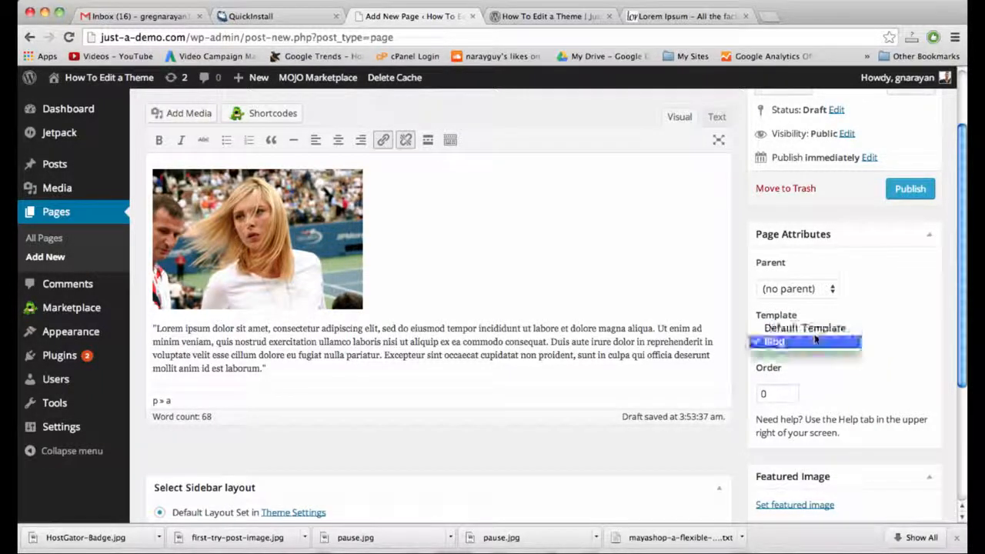
left_click(818, 328)
left_click(847, 341)
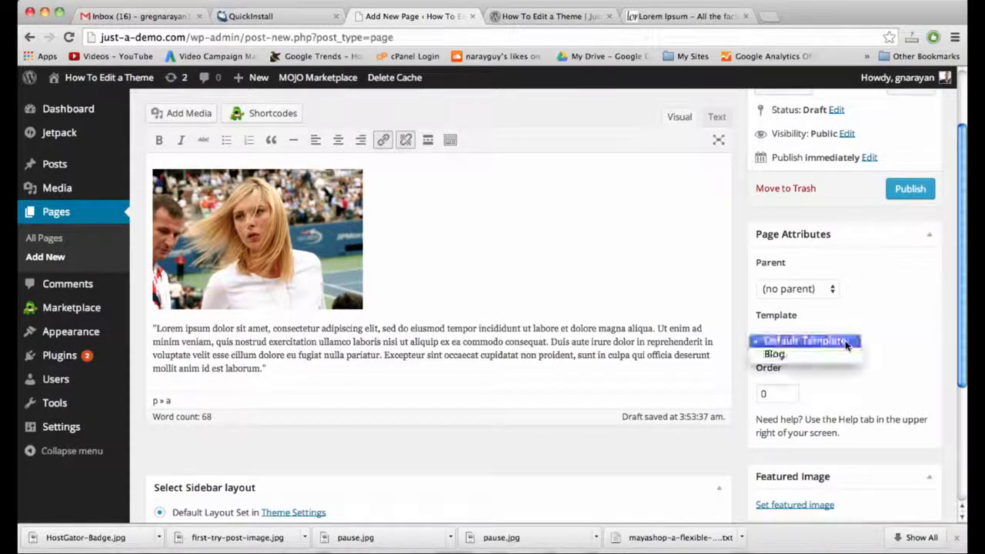
left_click(837, 354)
left_click(841, 344)
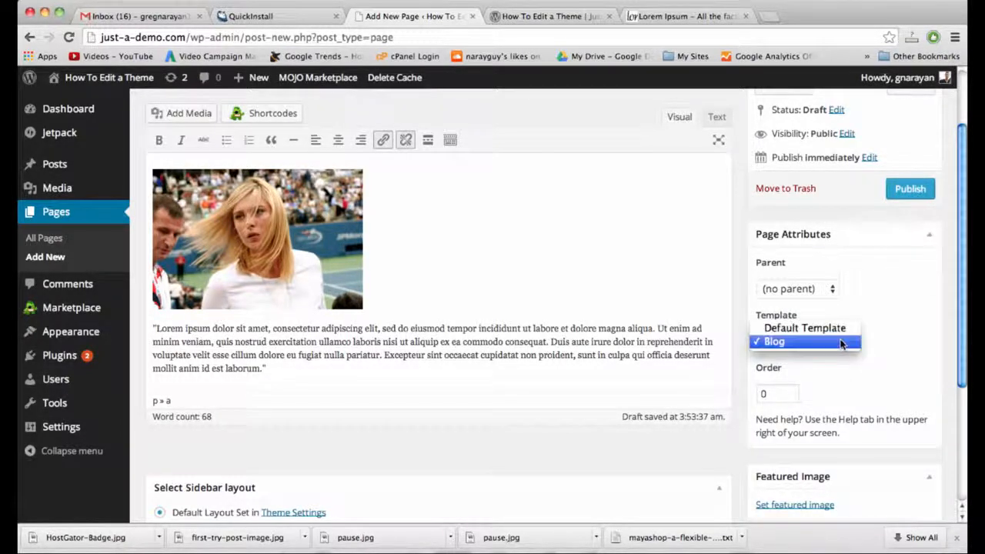
left_click(824, 328)
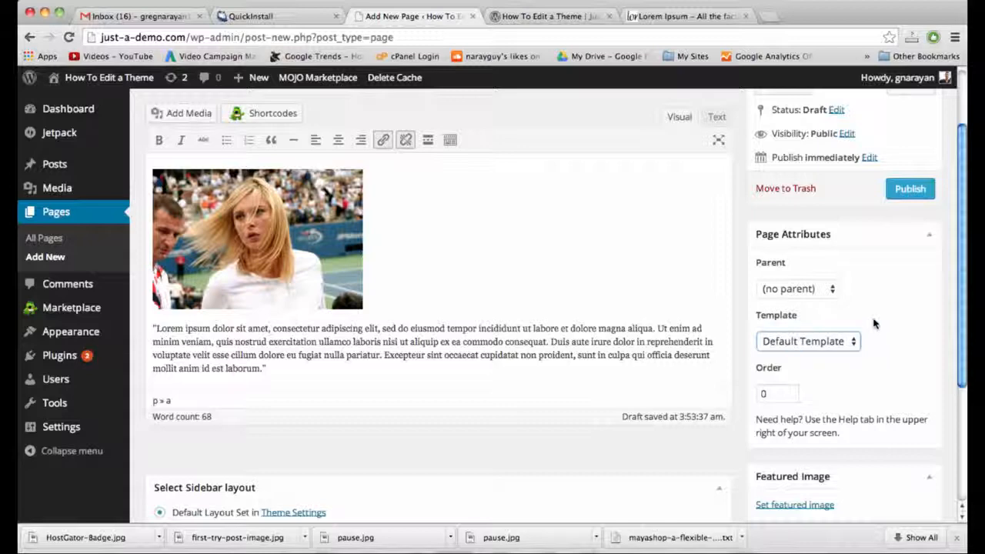
scroll(874, 323, "up", 3)
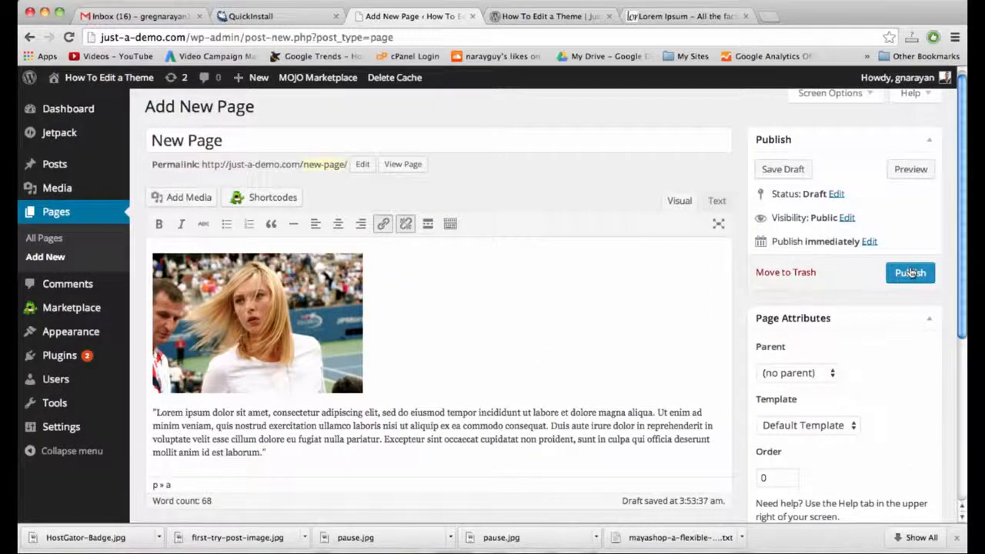
Publish New Page and reload the live site so it appears in the navigation.
left_click(911, 272)
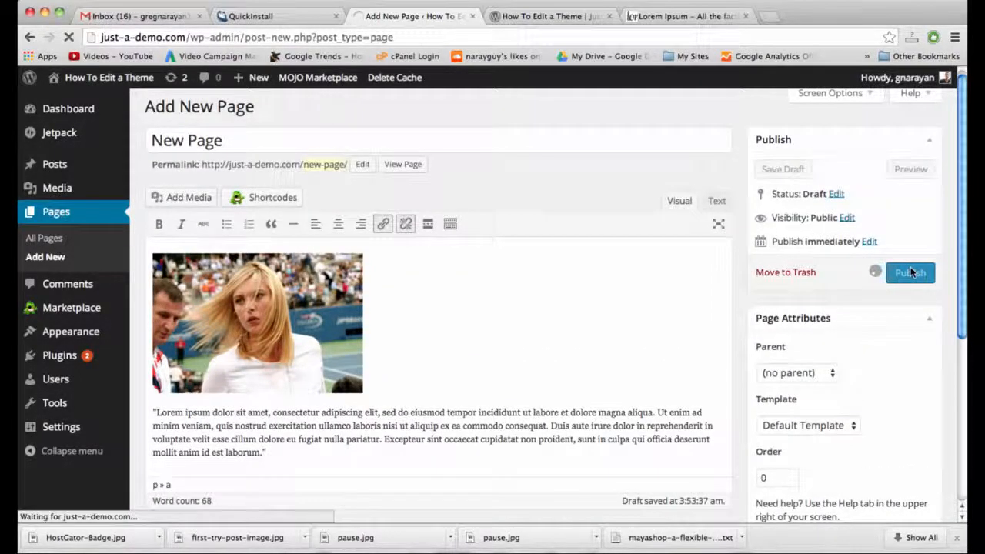
left_click(532, 18)
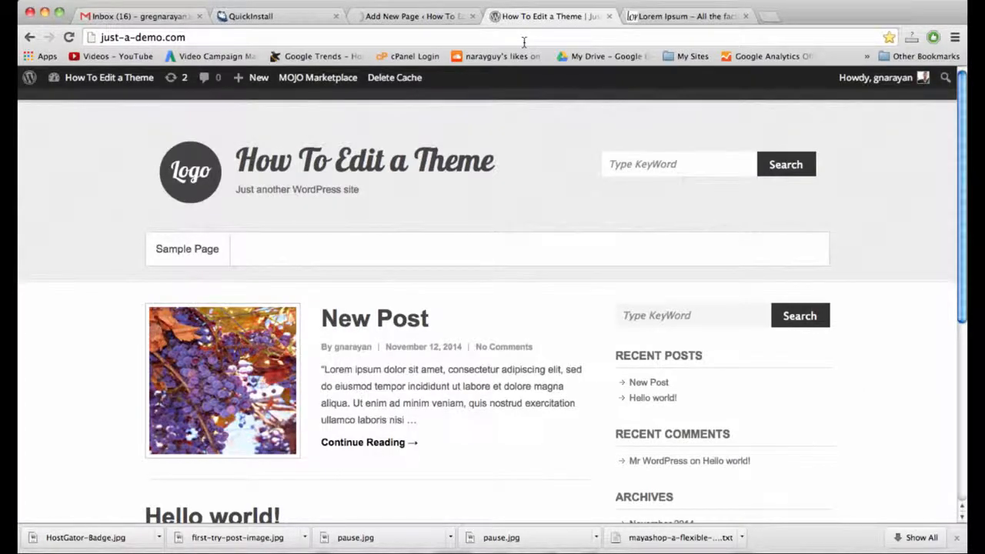
left_click(523, 41)
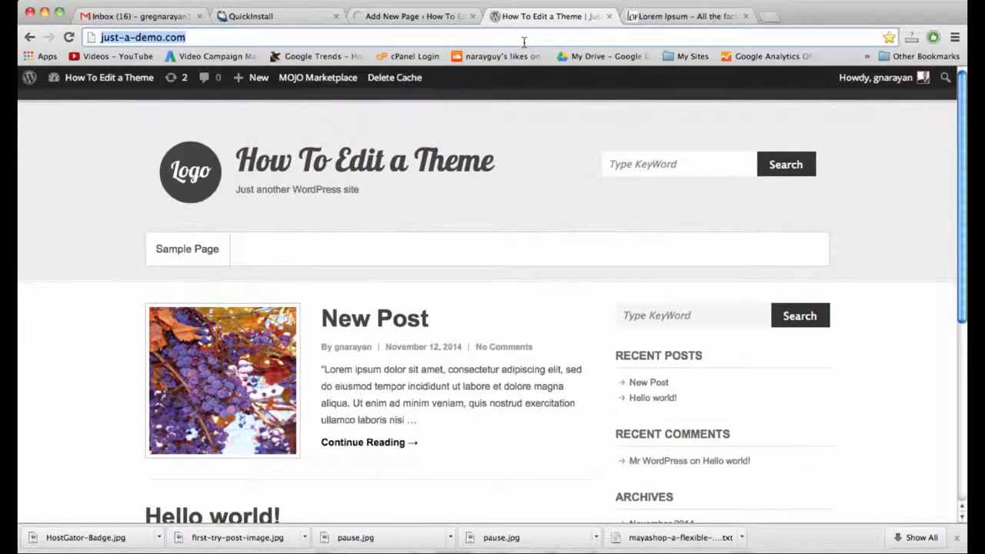
left_click(524, 42)
triple_click(523, 42)
left_click(400, 16)
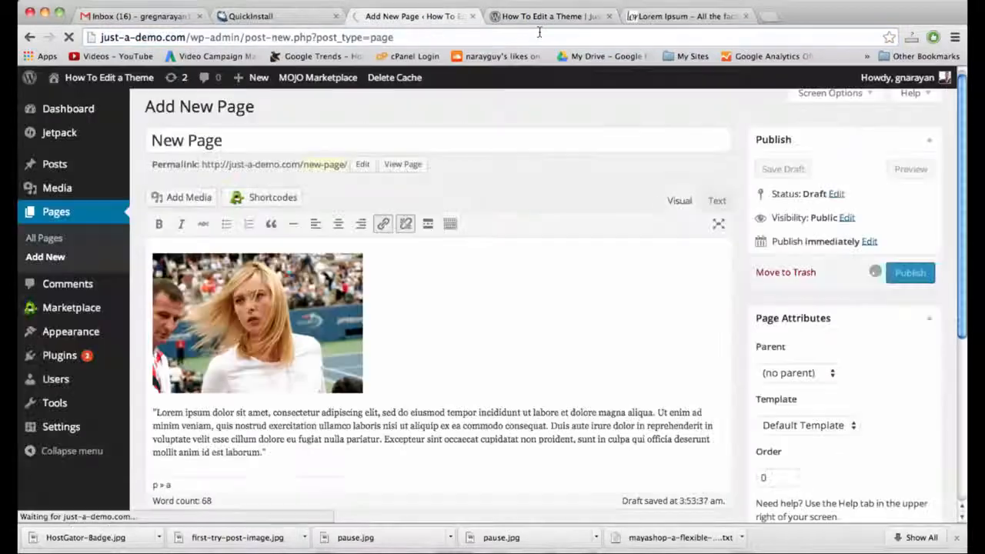
left_click(559, 17)
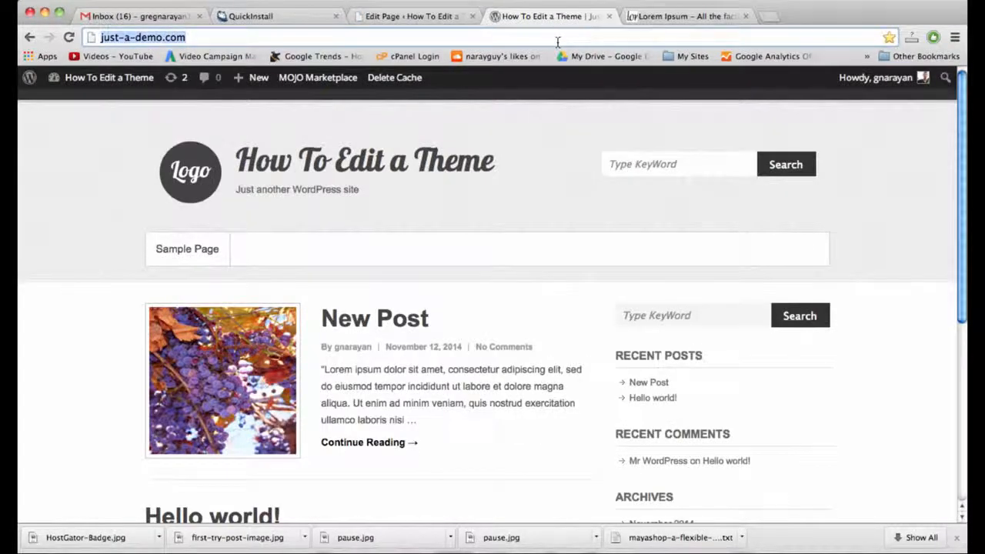
key("Return")
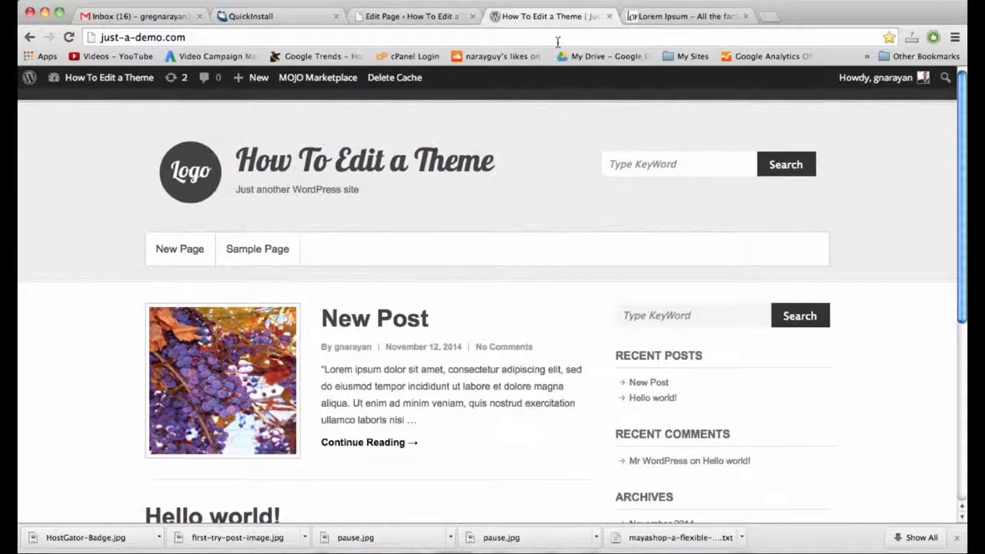
Open New Page from the site navigation and scroll through its tennis photo and text.
left_click(191, 254)
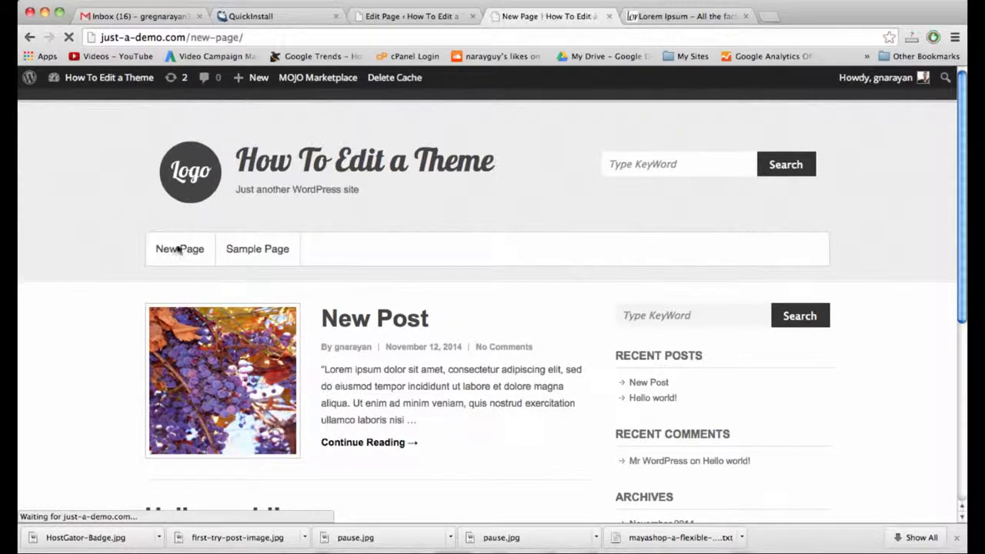
scroll(193, 264, "down", 5)
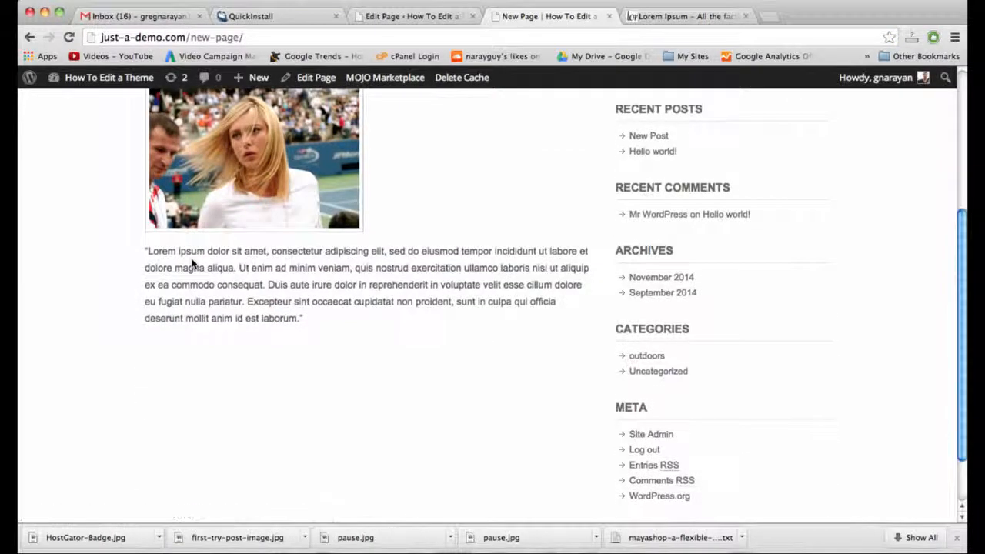
scroll(192, 264, "up", 3)
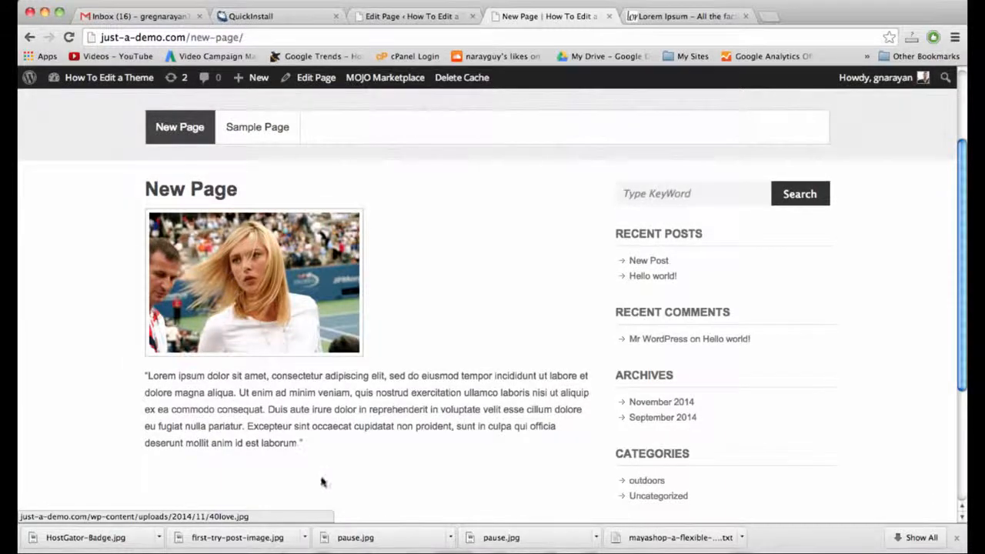
scroll(309, 452, "down", 3)
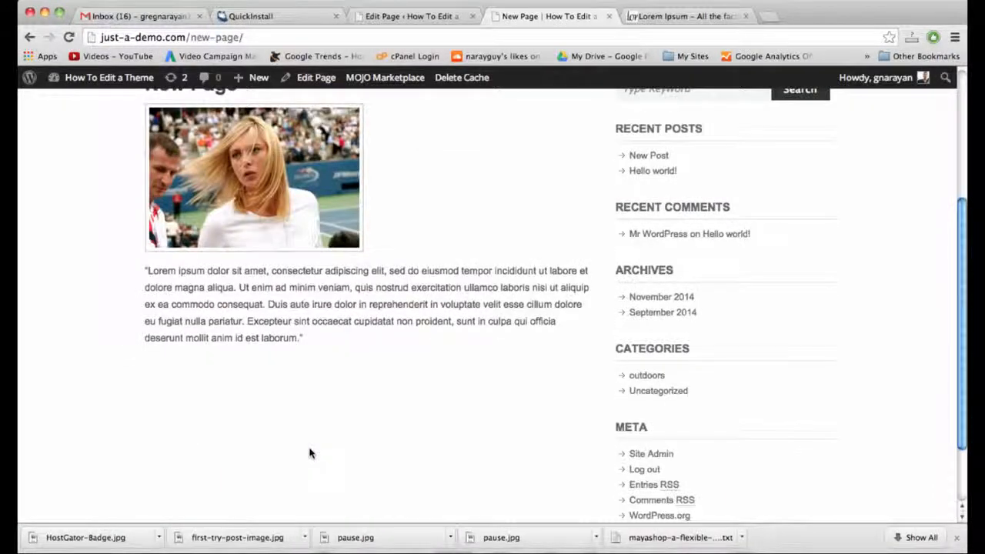
scroll(309, 452, "up", 6)
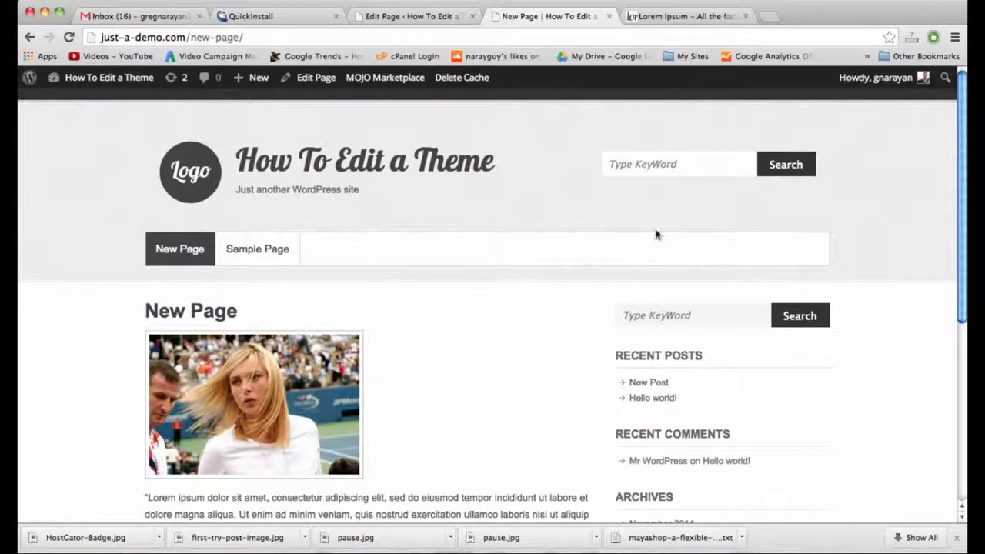
In Appearance > Menus, rename 'Menu 1' to 'Main Navigation' and create the menu.
left_click(430, 17)
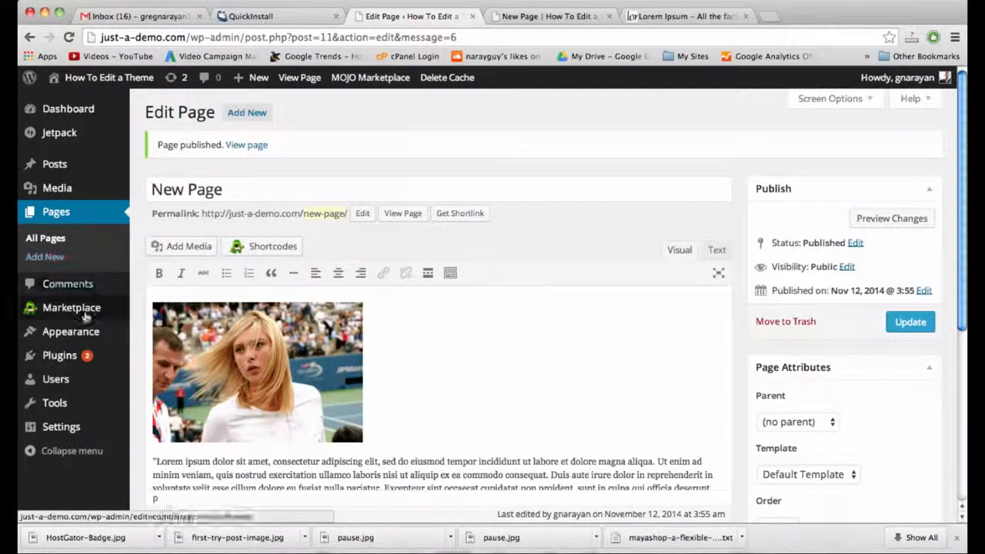
mouse_move(85, 331)
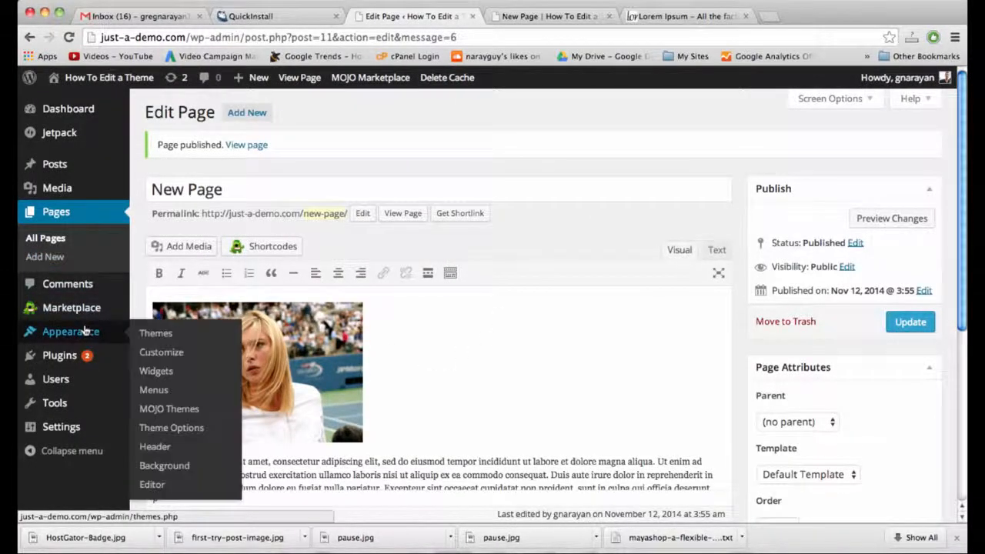
left_click(164, 392)
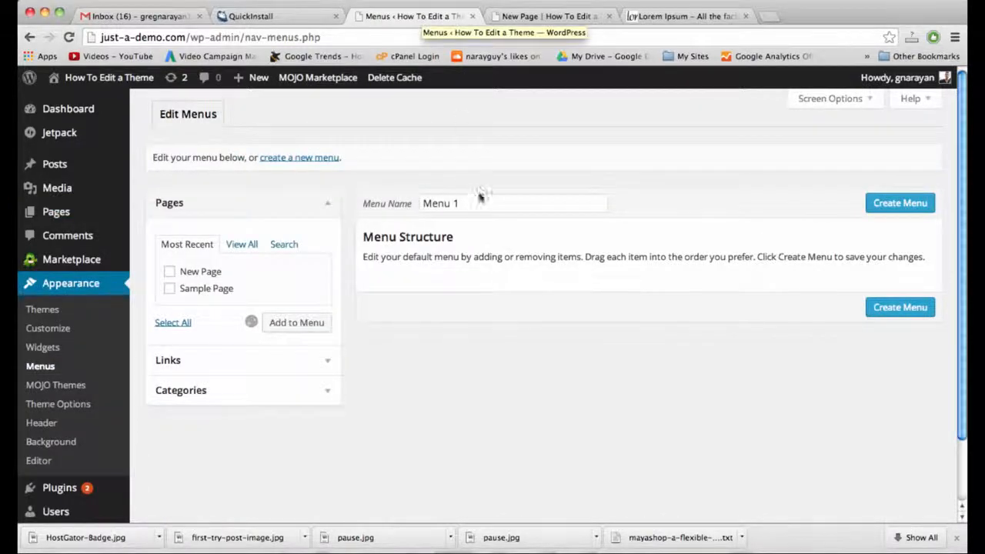
triple_click(477, 202)
triple_click(477, 202)
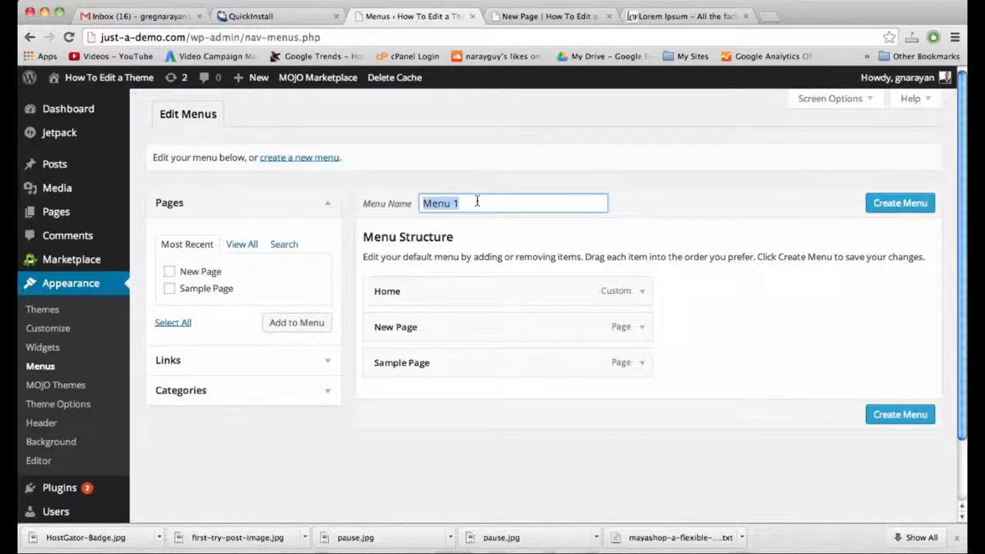
type("Me")
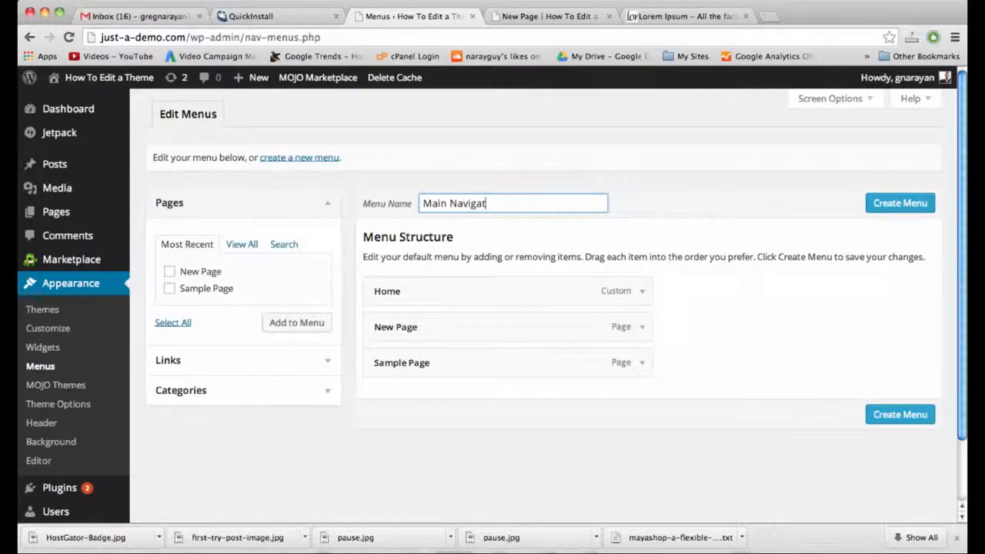
left_click(878, 204)
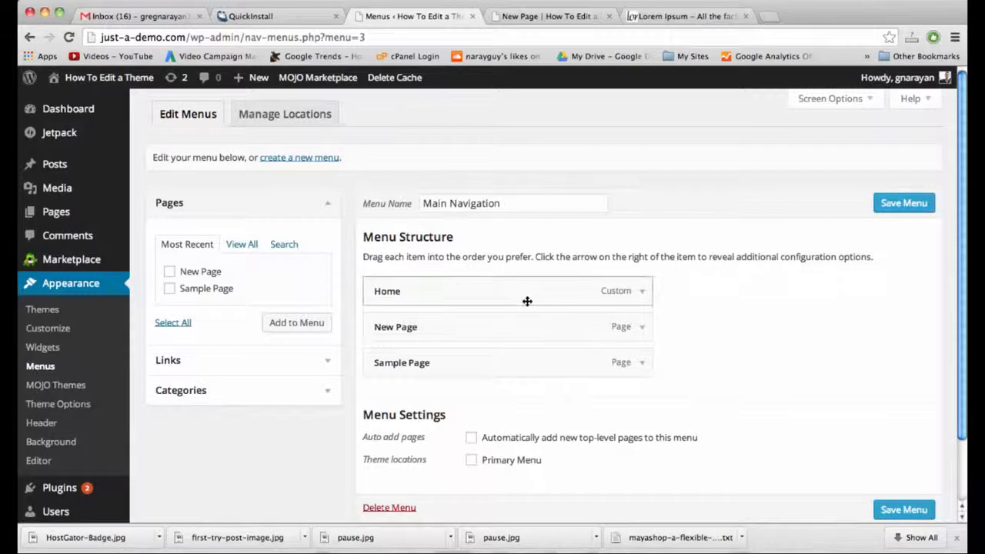
Check the Home and New Page menu items, then remove Sample Page from Main Navigation.
left_click(642, 292)
left_click(642, 292)
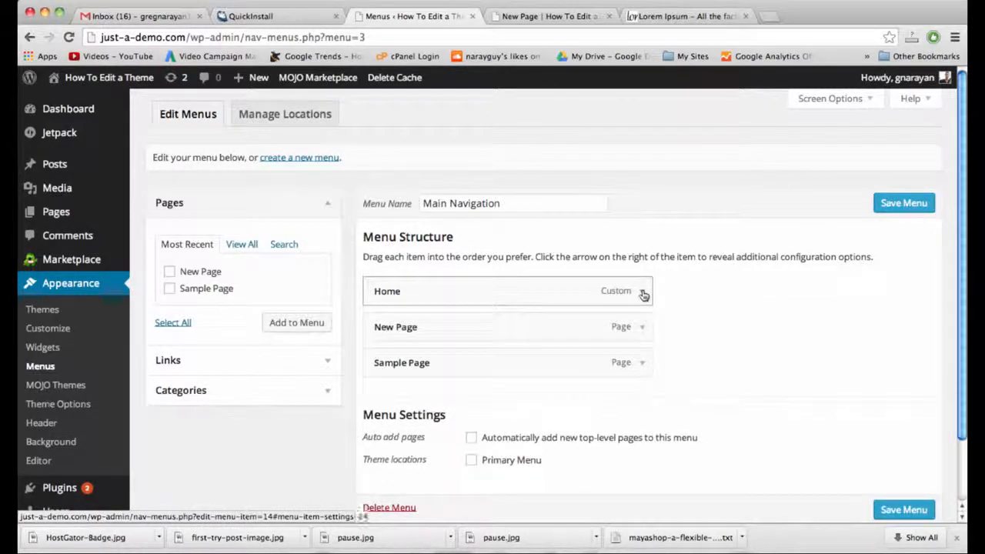
left_click(643, 293)
left_click(643, 293)
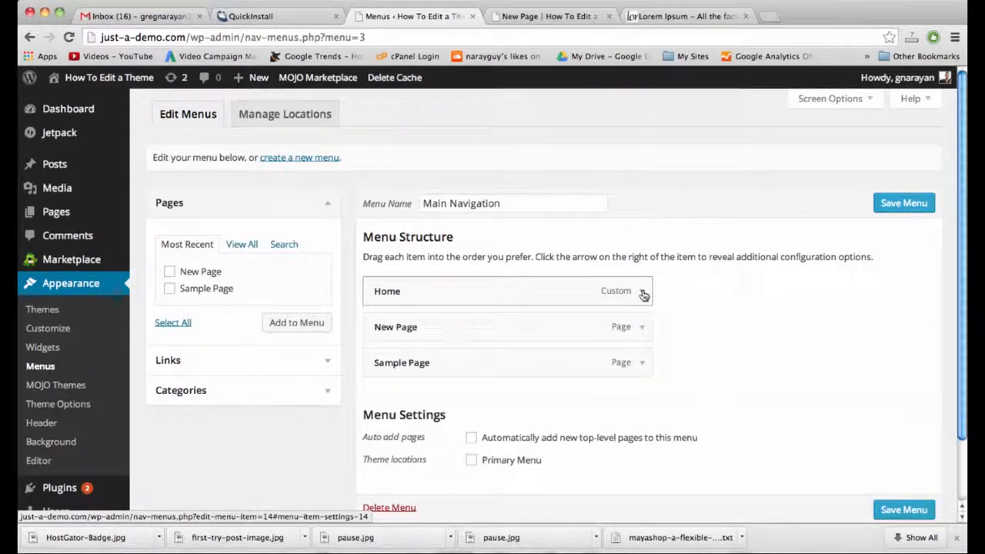
left_click(643, 329)
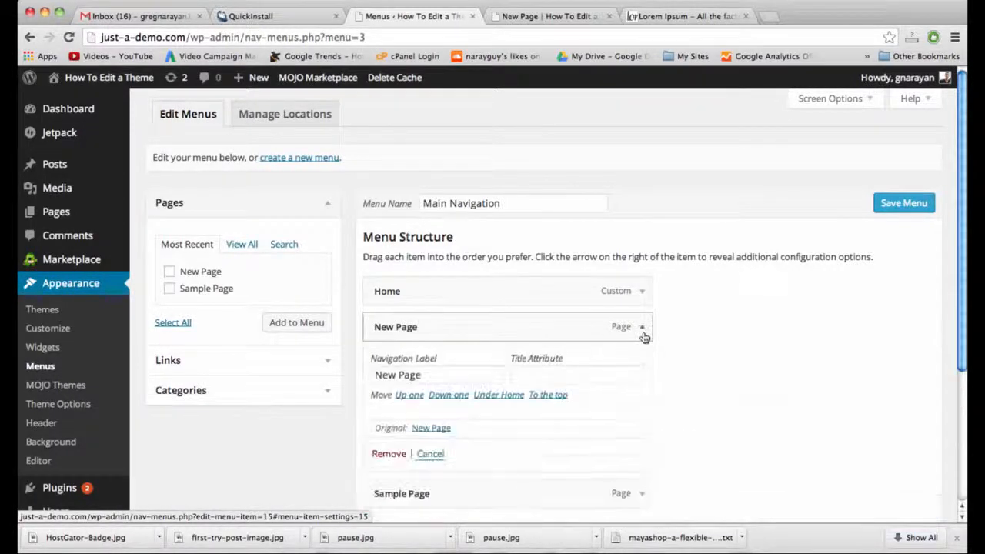
left_click(642, 328)
left_click(642, 363)
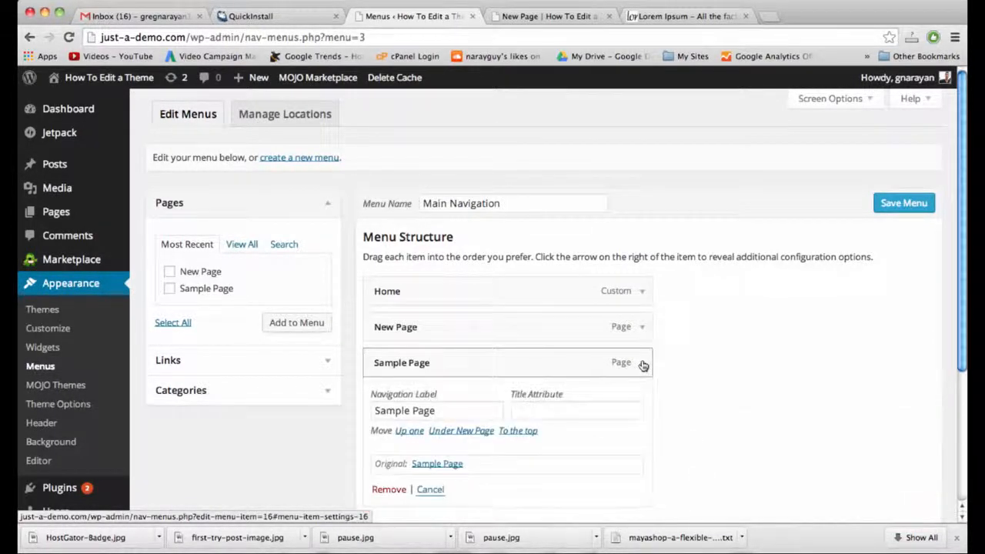
left_click(390, 490)
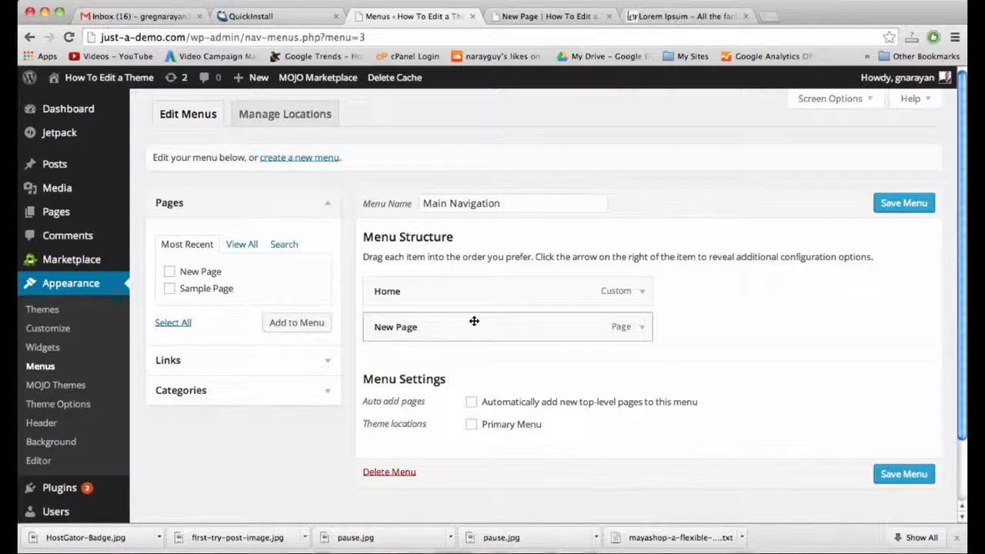
Add the outdoors category to Main Navigation, relabel it 'Outdoors', and save the menu.
left_click(325, 389)
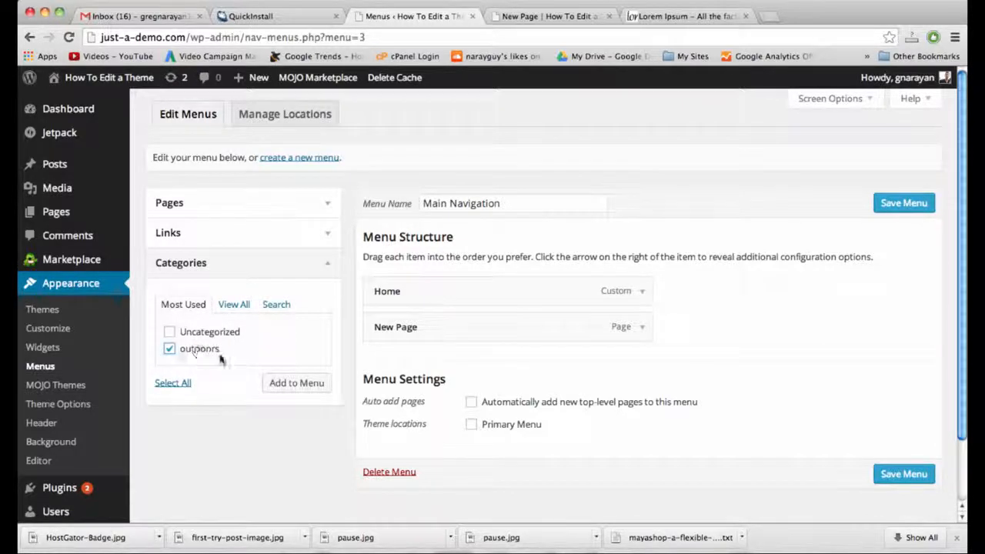
left_click(308, 384)
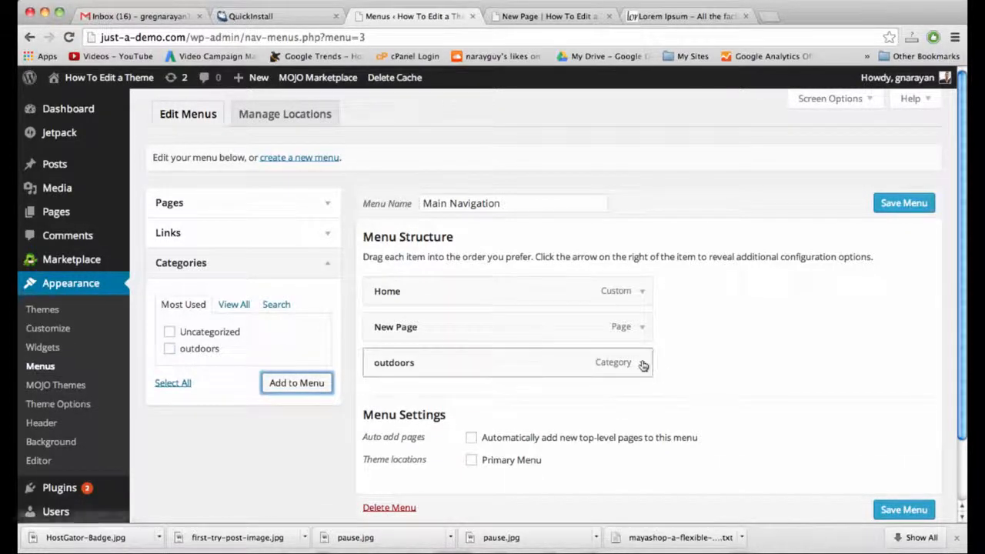
left_click(643, 363)
double_click(454, 410)
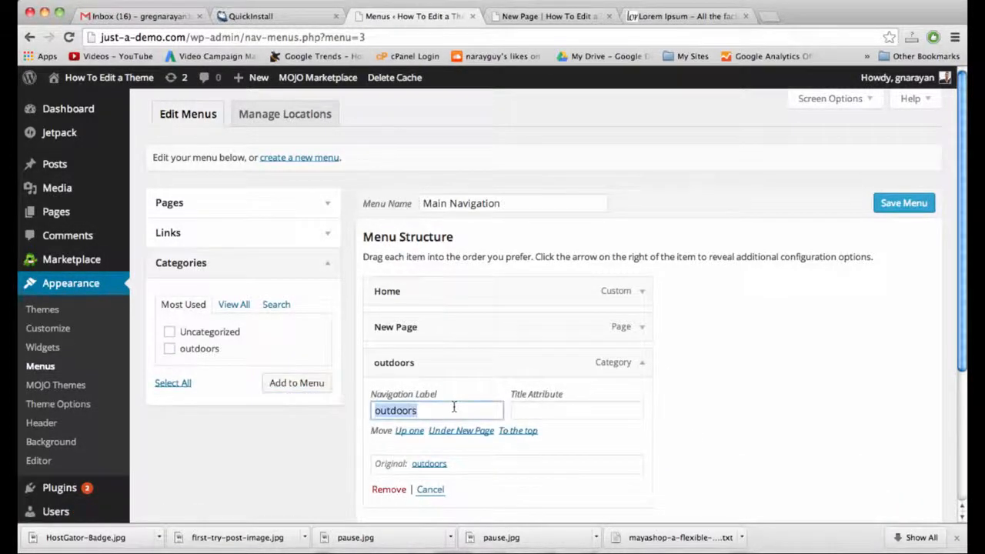
type("O")
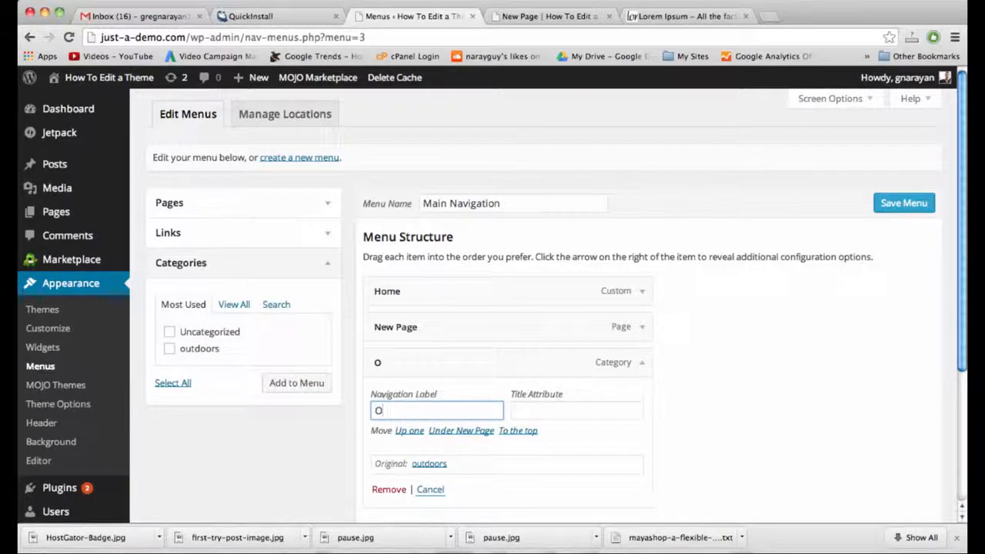
type("utdoors")
scroll(453, 448, "down", 2)
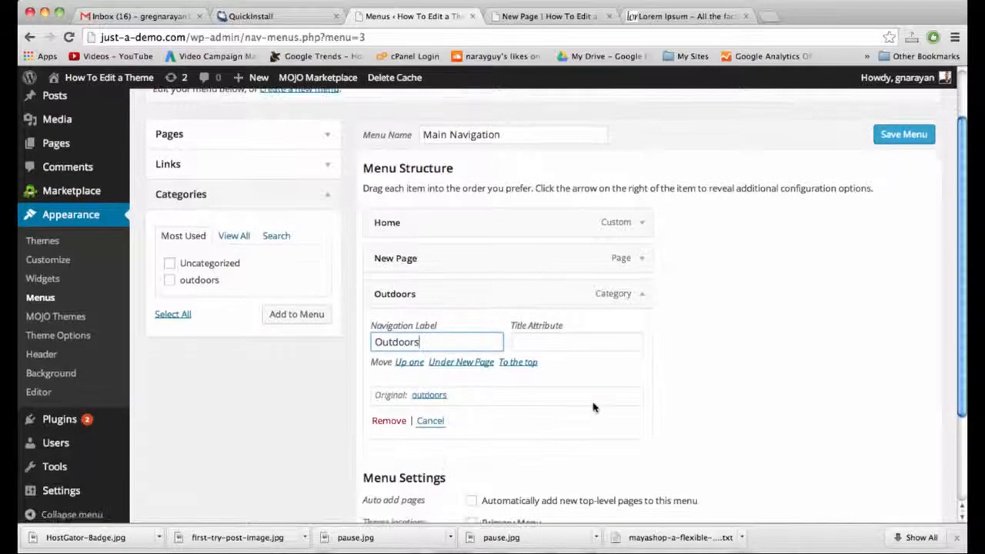
left_click(642, 293)
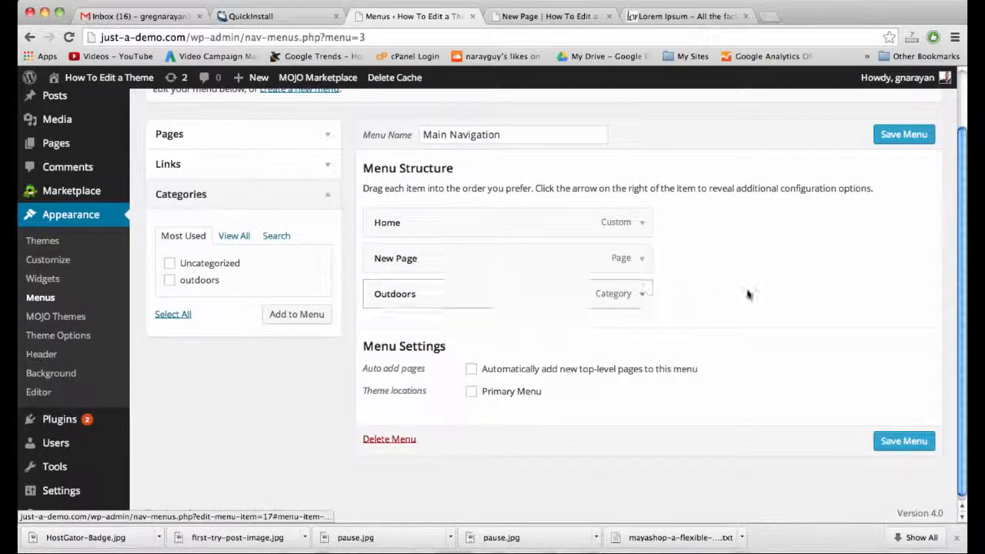
left_click(906, 137)
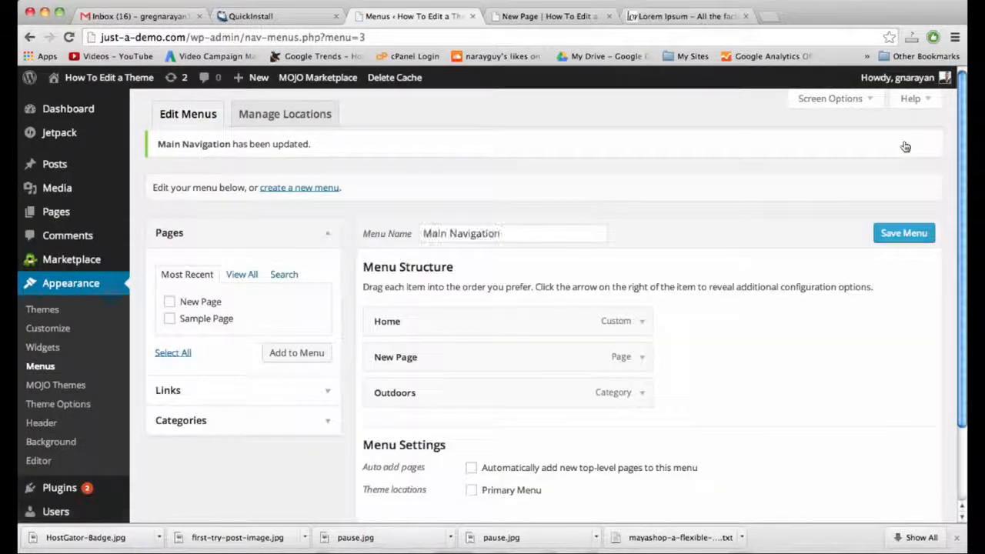
Tick Primary Menu as Main Navigation's theme location and save the menu.
scroll(798, 314, "down", 3)
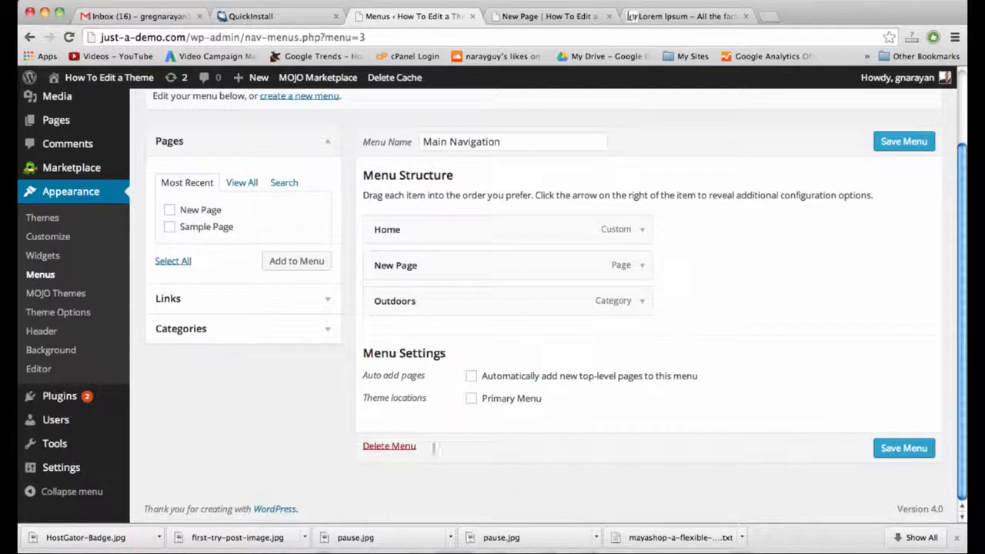
left_click(501, 401)
left_click(916, 143)
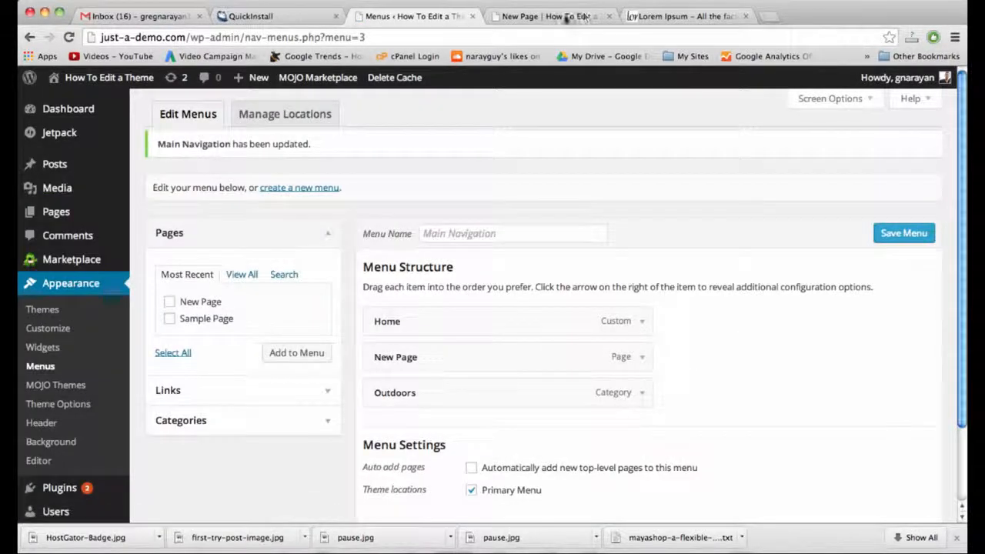
Reload the live New Page to see the Home, New Page, Outdoors menu, then open Home.
left_click(560, 17)
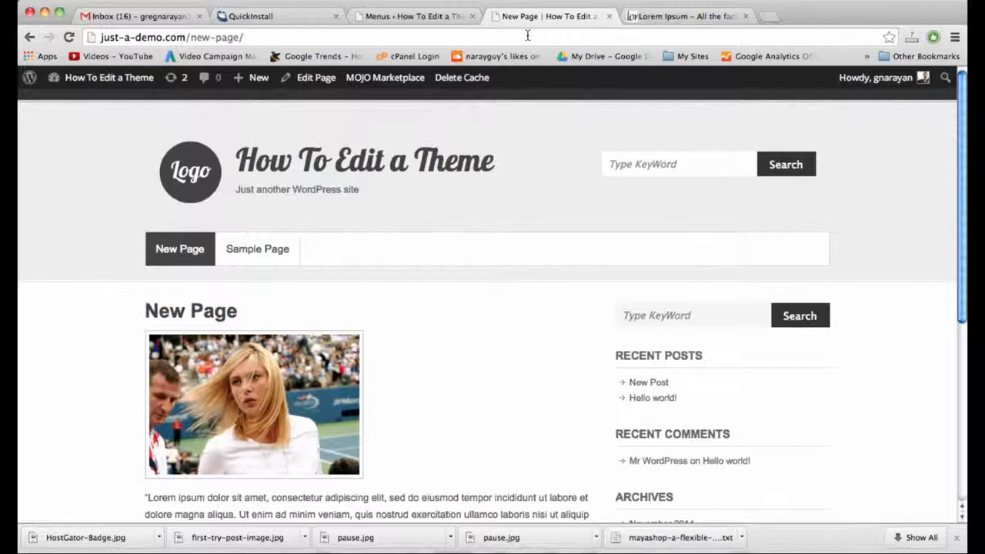
left_click(528, 36)
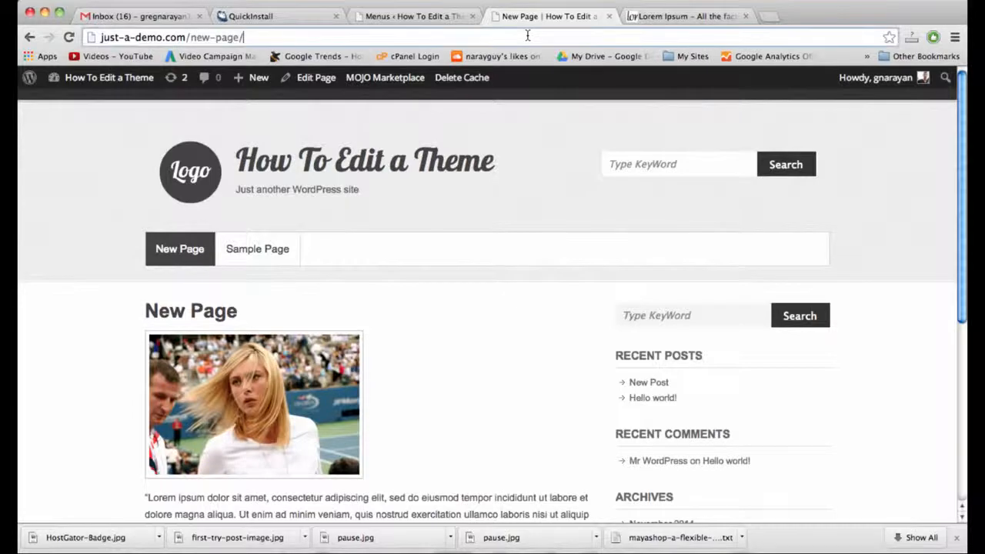
key("Return")
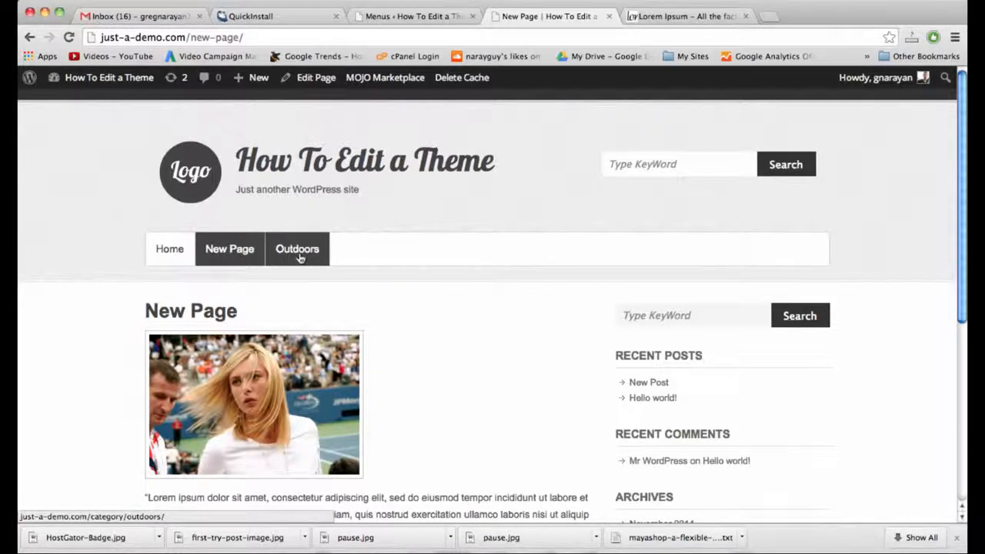
left_click(169, 245)
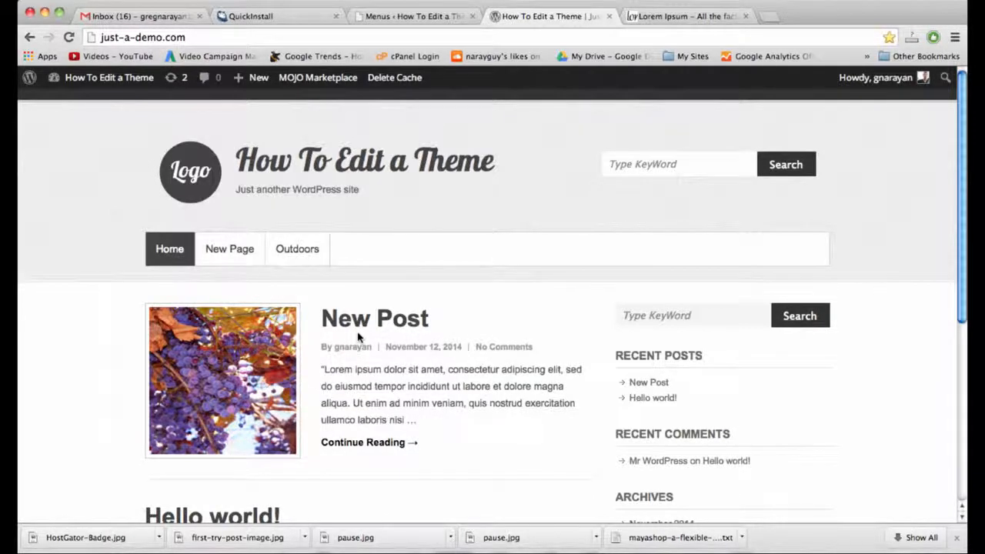
scroll(358, 337, "down", 3)
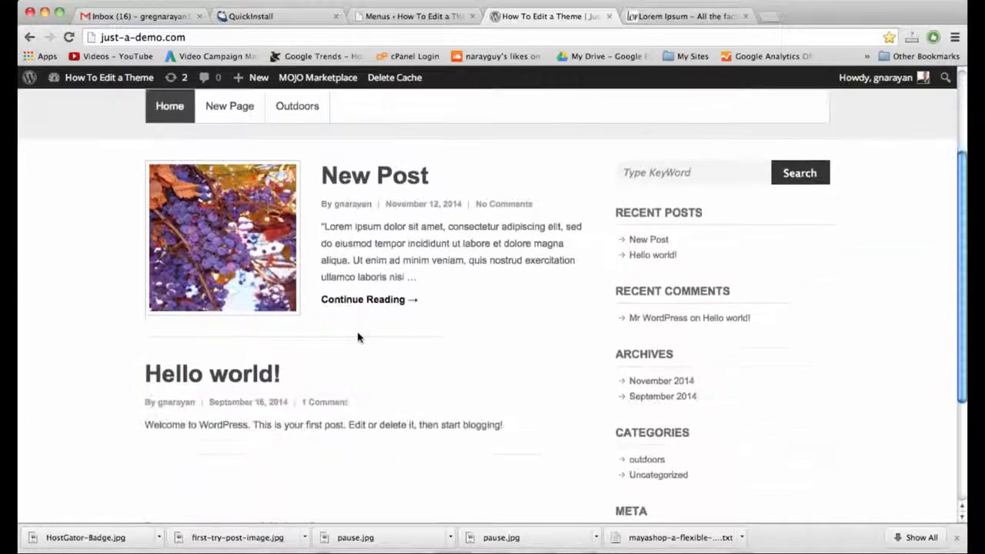
scroll(358, 336, "up", 3)
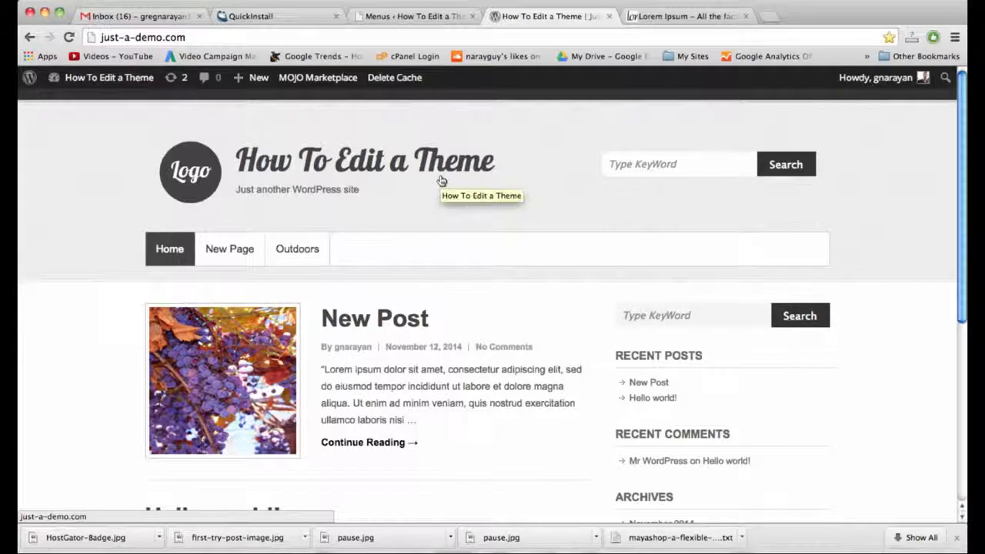
Go to dryicons.com in the Lorem Ipsum tab.
left_click(676, 17)
key("super+l")
type("dry")
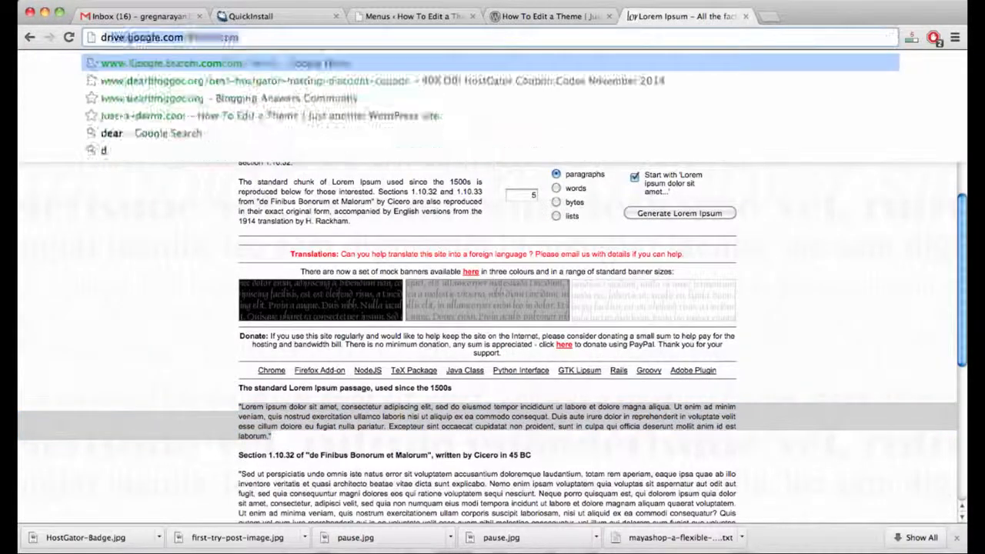
type("icons.com")
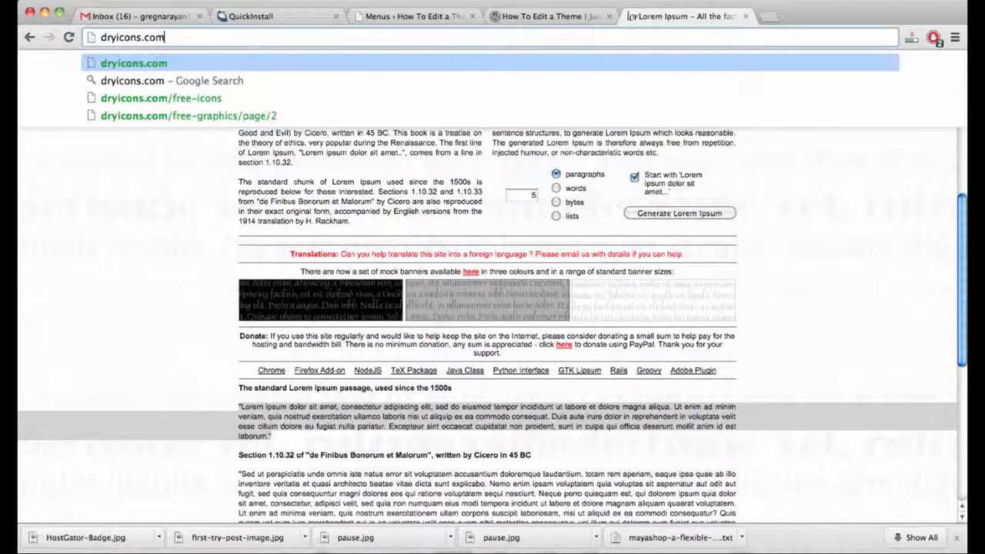
key("Return")
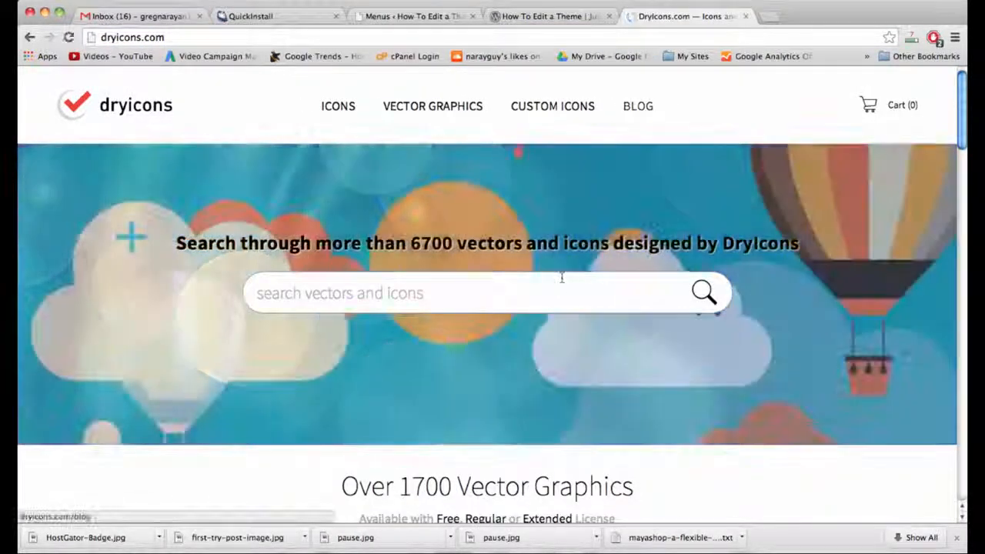
Search 'male female comments' and open the Male Female Users Comments icon page.
left_click(554, 307)
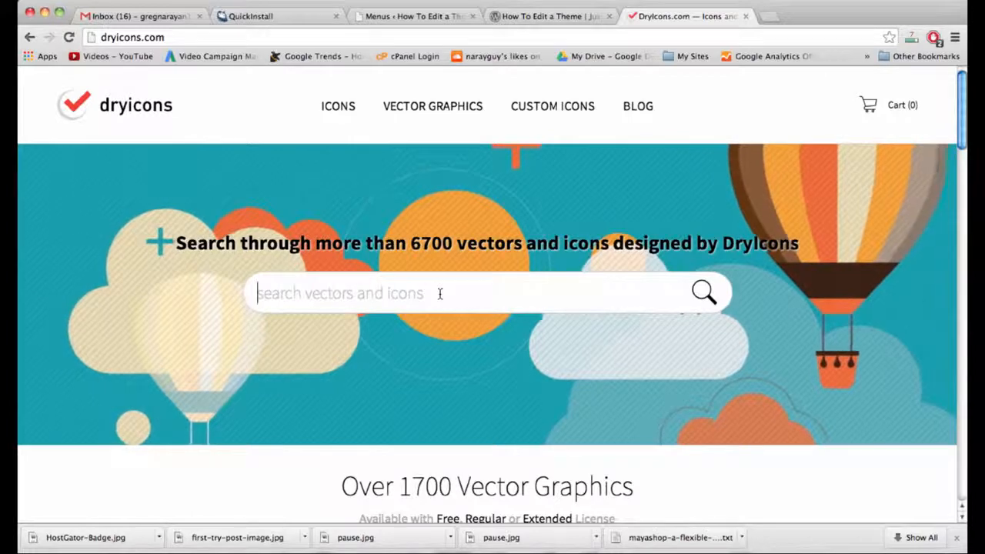
type("male fem")
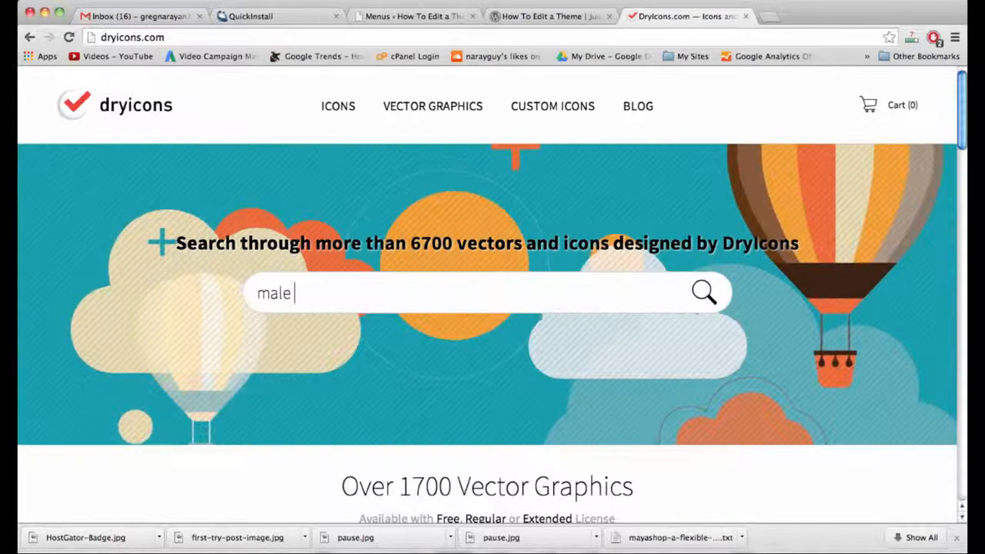
type("ale")
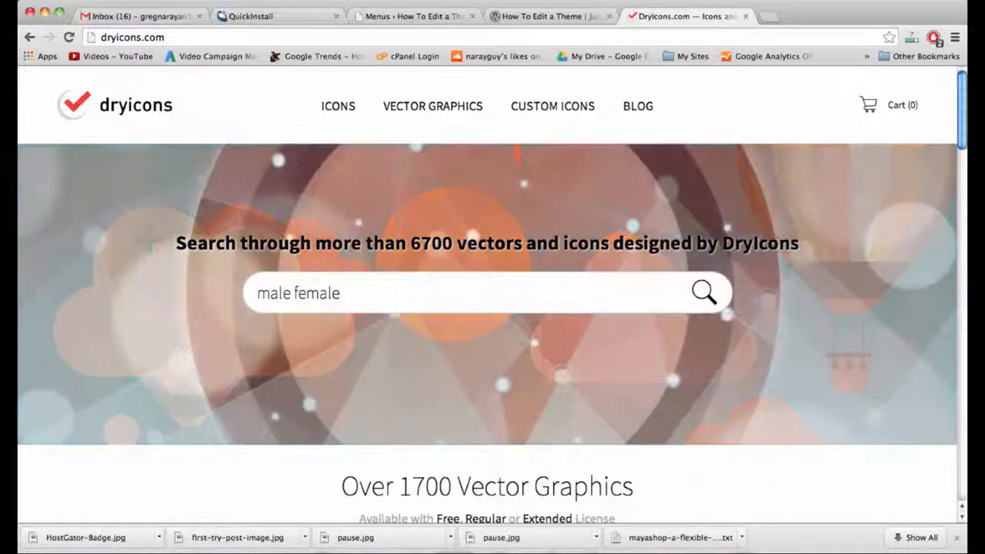
type(" comments")
key("Return")
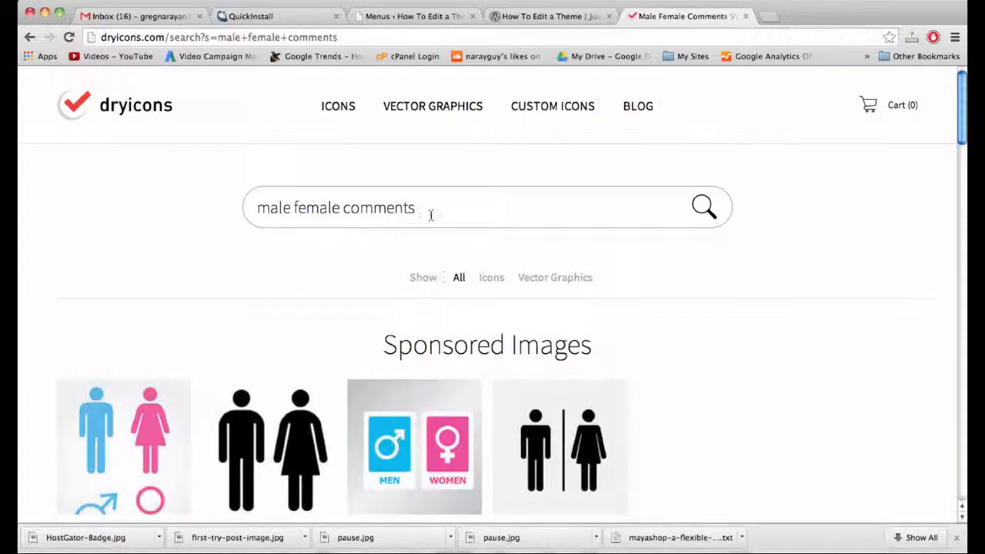
scroll(431, 218, "down", 2)
scroll(431, 218, "down", 10)
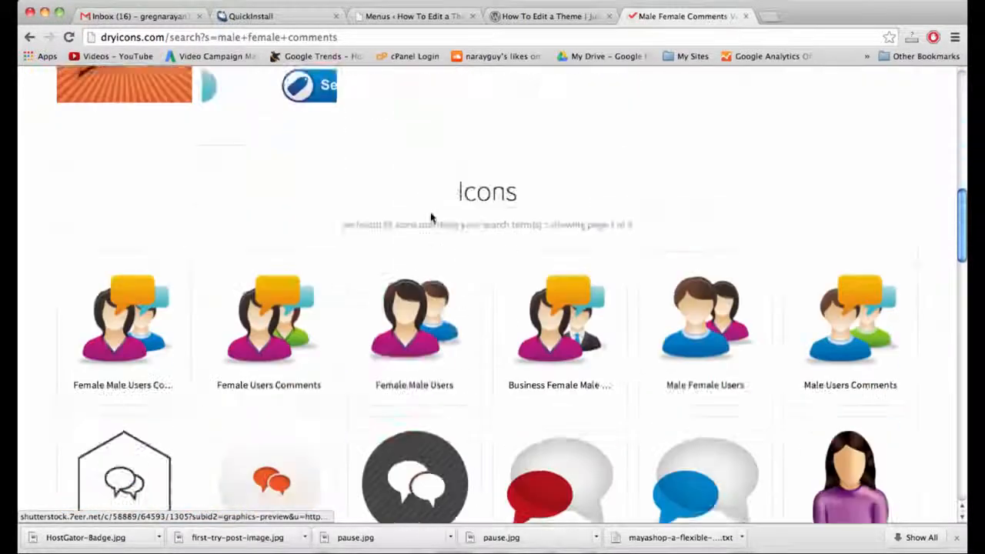
scroll(431, 218, "up", 6)
scroll(431, 218, "down", 4)
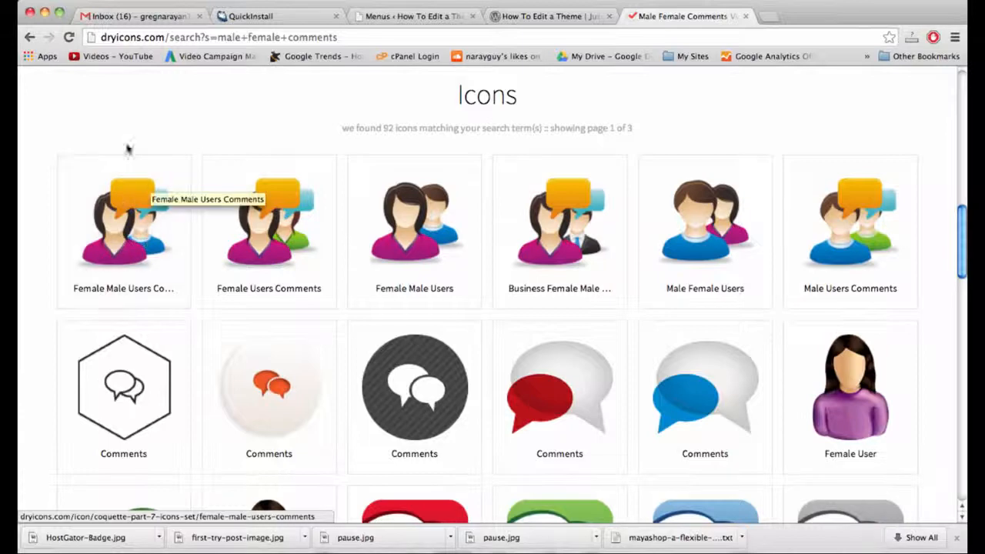
scroll(114, 230, "down", 3)
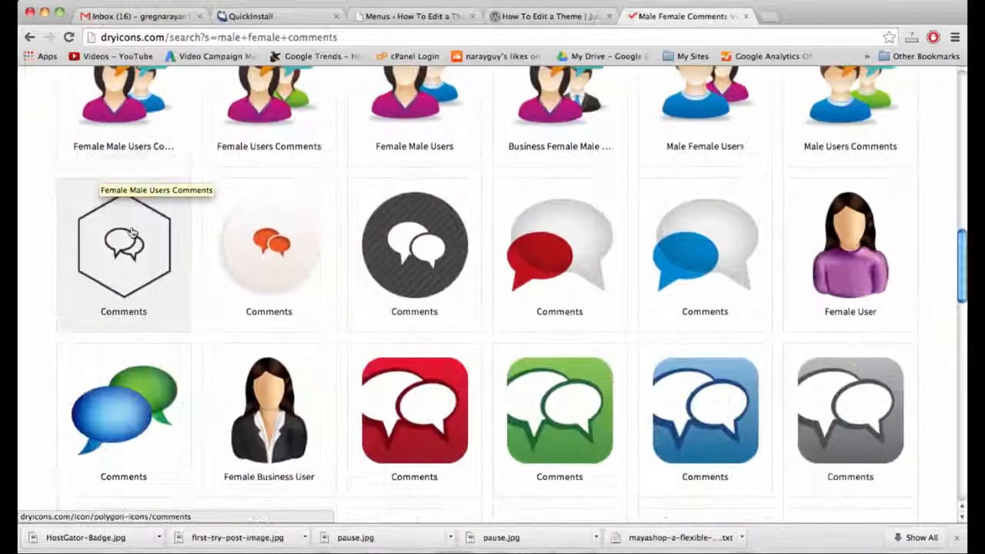
scroll(616, 424, "down", 9)
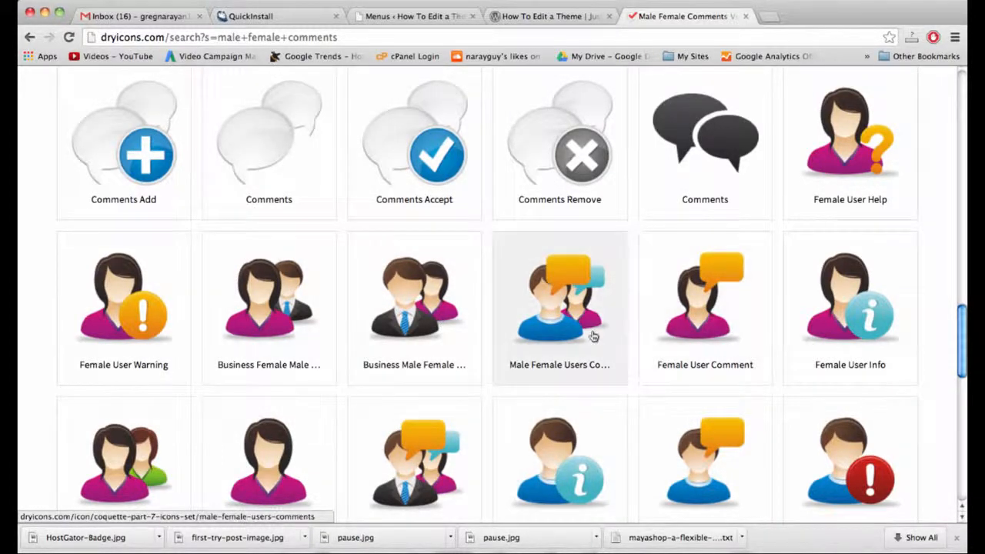
scroll(594, 336, "down", 2)
scroll(594, 336, "down", 1)
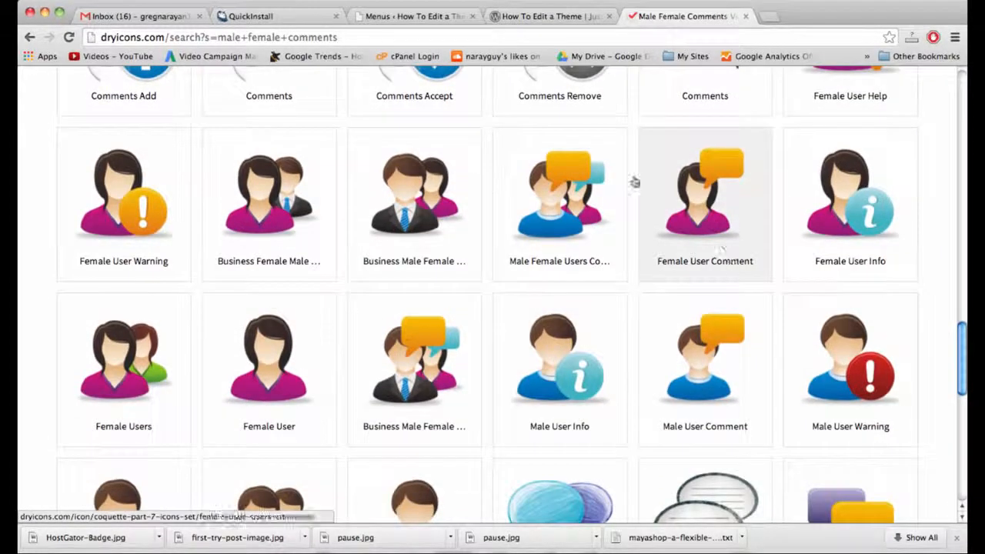
left_click(556, 199)
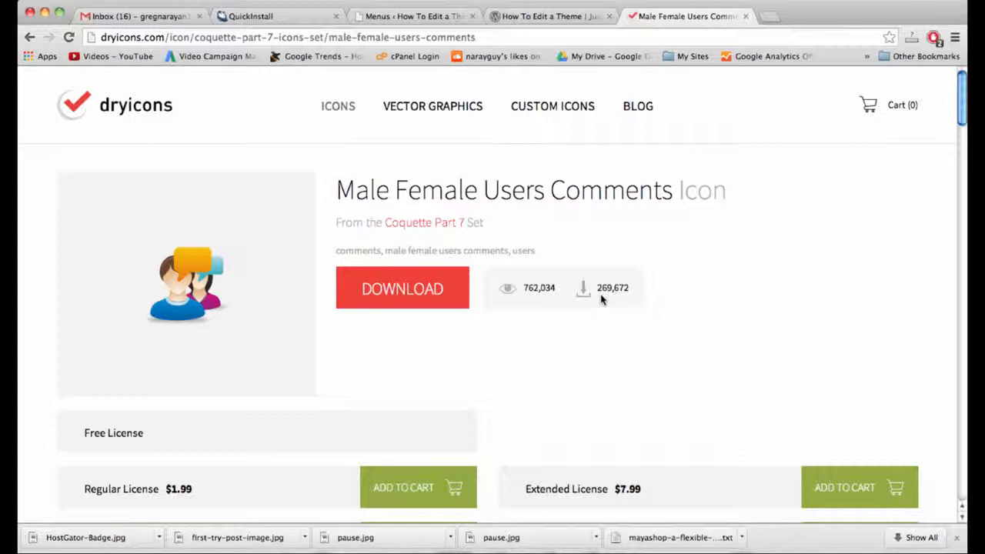
Download the Male Female Users Comments icon and unzip the Coquette Part 7 archive.
left_click(421, 293)
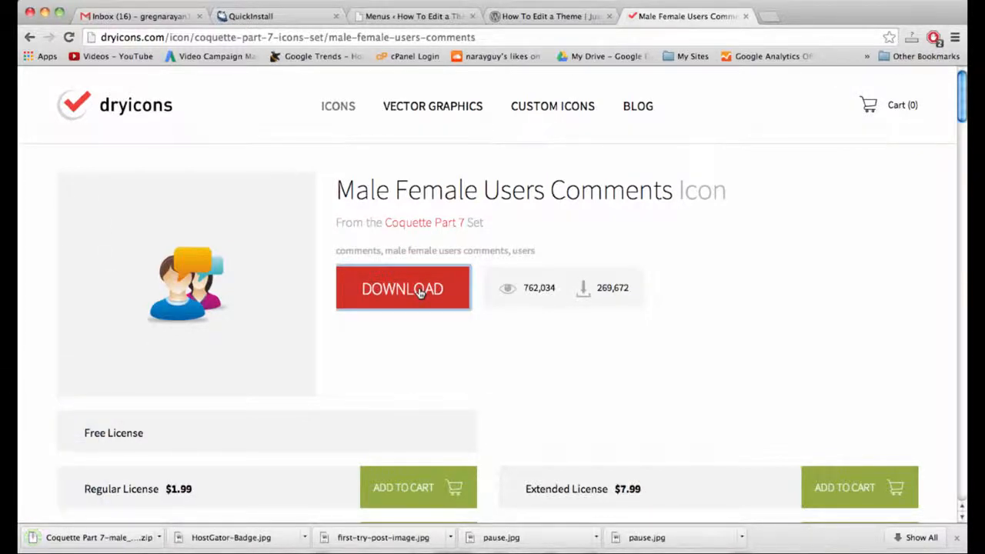
scroll(421, 293, "down", 1)
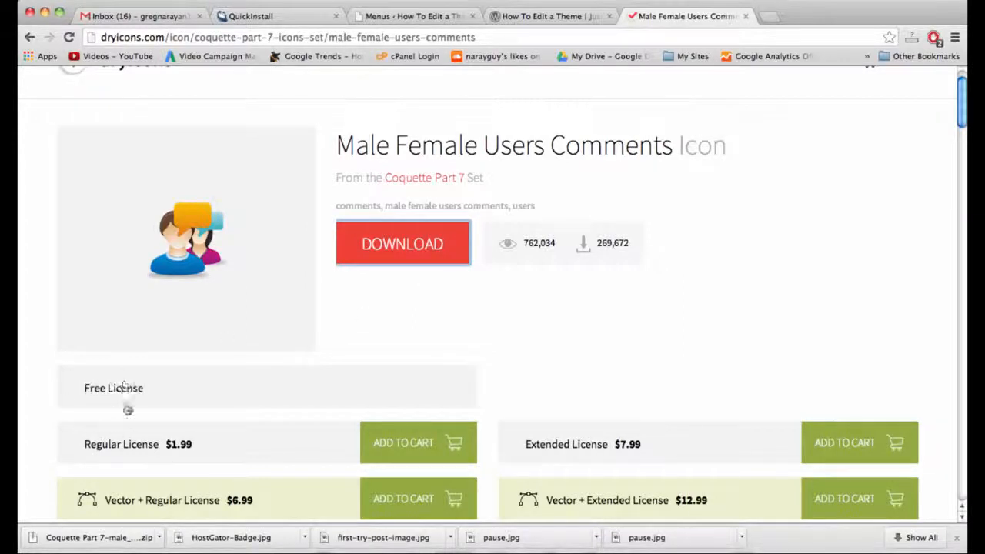
scroll(230, 394, "down", 1)
scroll(230, 394, "down", 3)
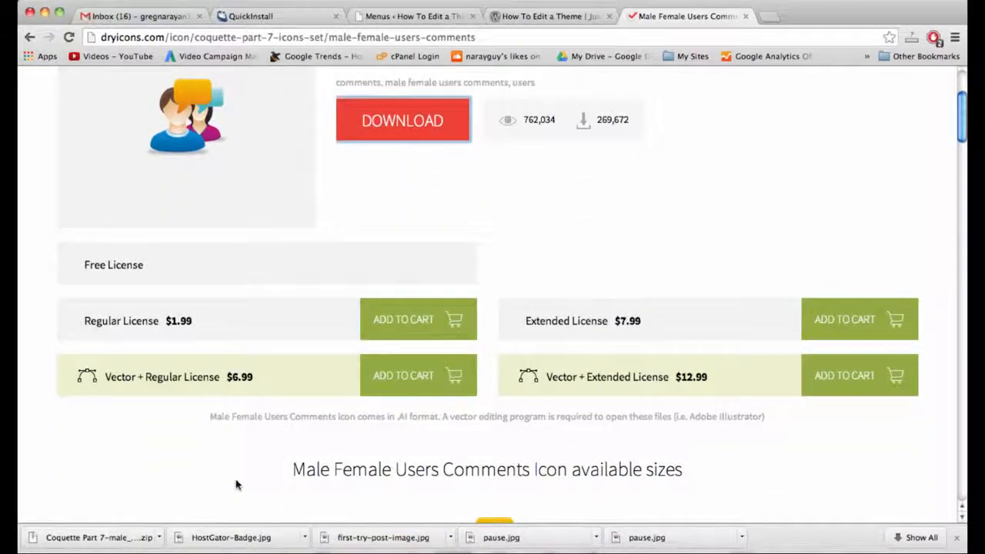
left_click(97, 538)
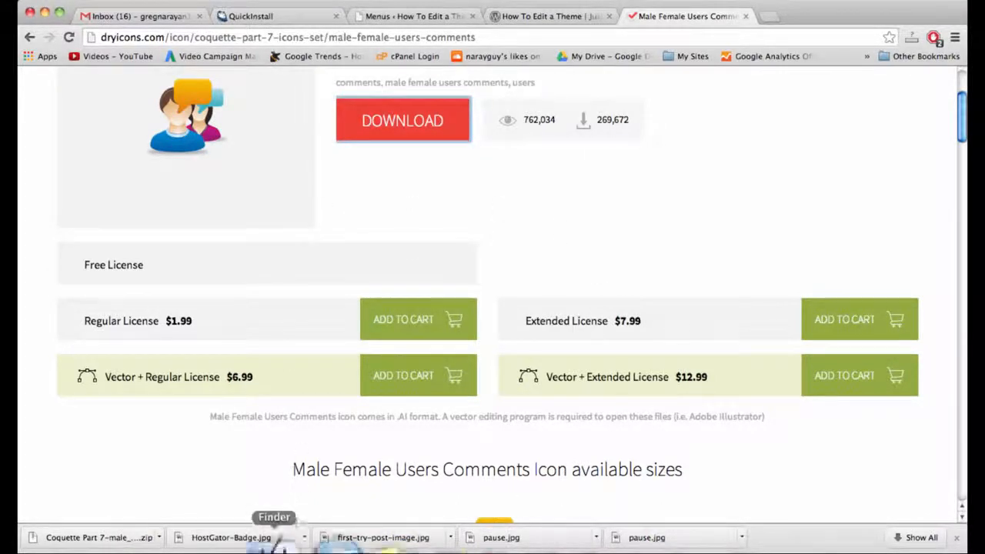
In Finder, locate male_female_users_comments.png in the Coquette Part 7 png/128x128 folder.
left_click(264, 534)
double_click(425, 105)
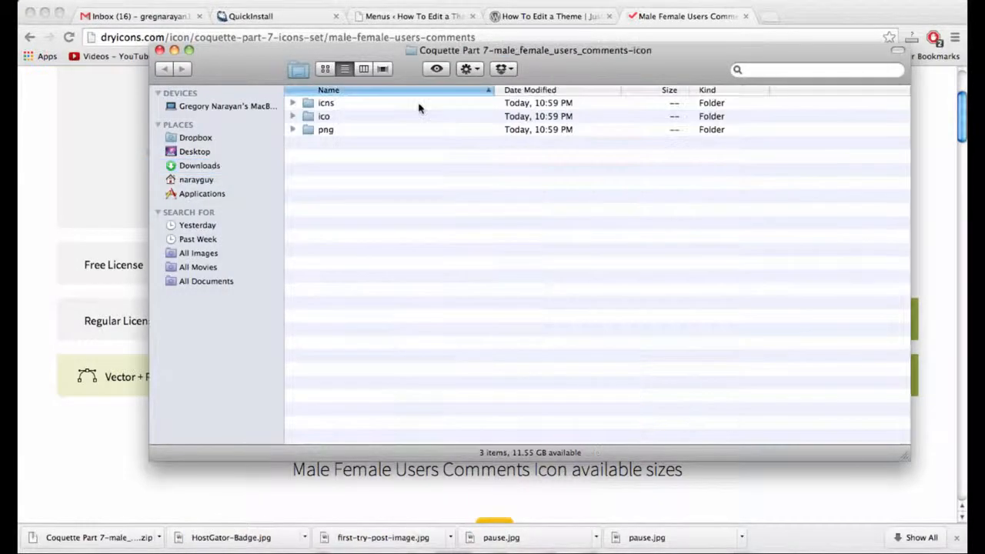
double_click(324, 130)
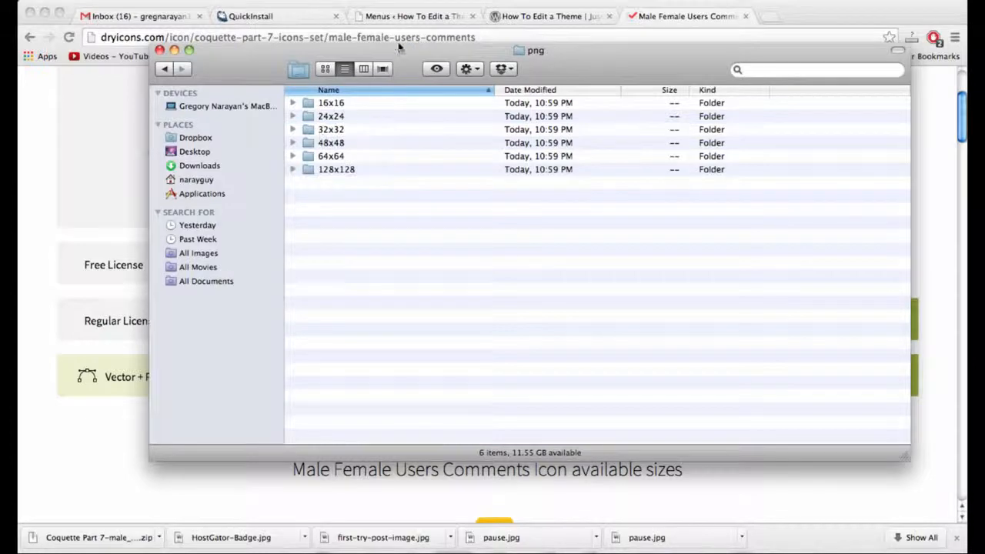
left_click_drag(408, 58, 434, 88)
left_click(353, 202)
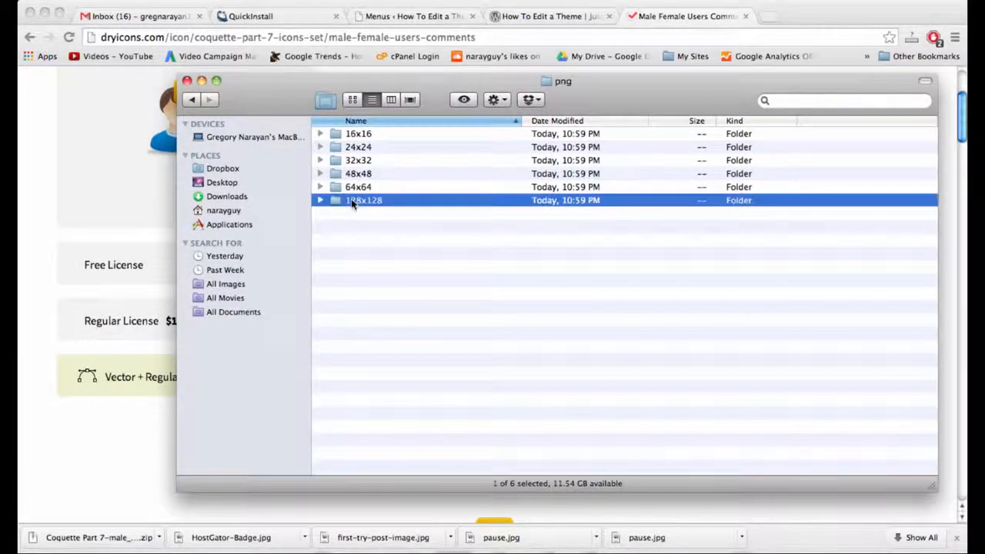
left_click(358, 187)
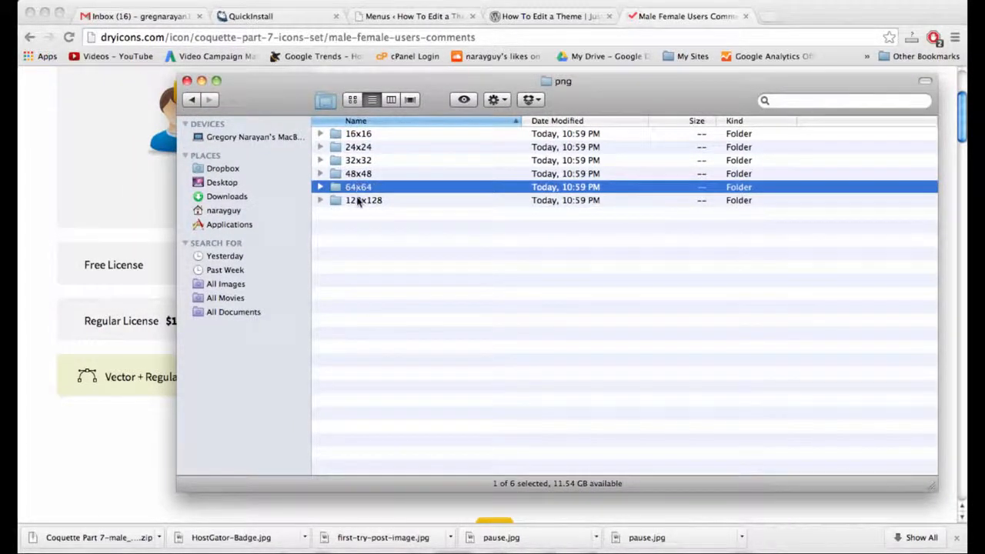
double_click(356, 200)
left_click(398, 133)
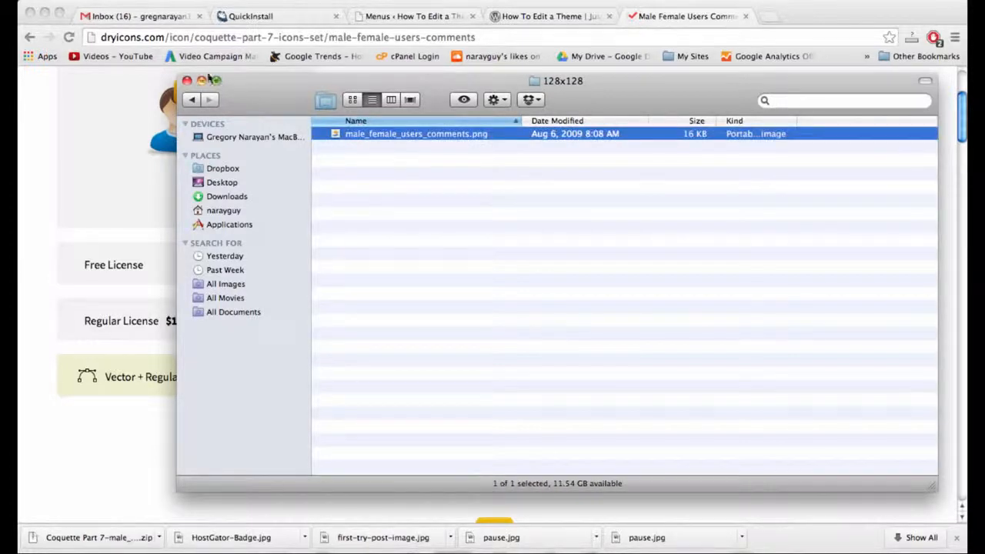
left_click(192, 100)
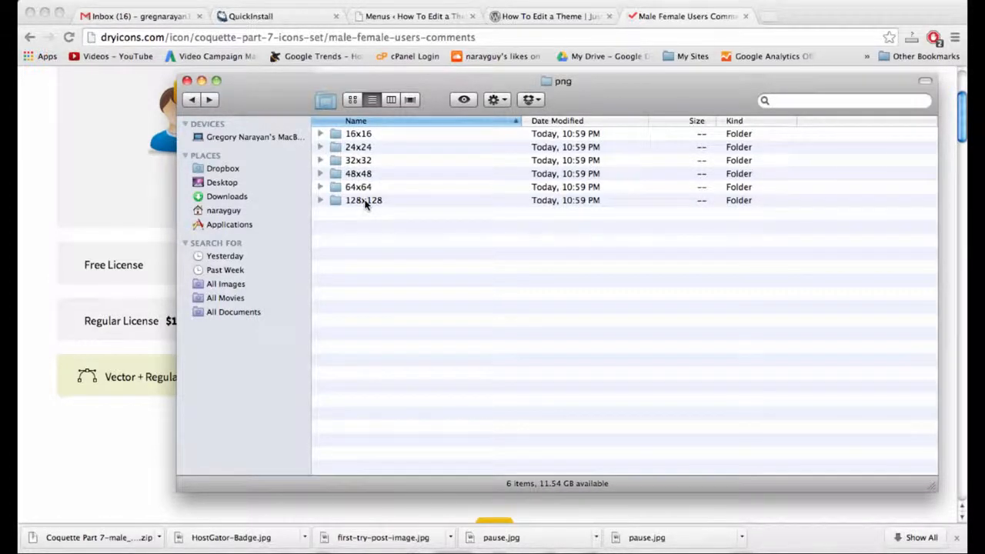
left_click(579, 16)
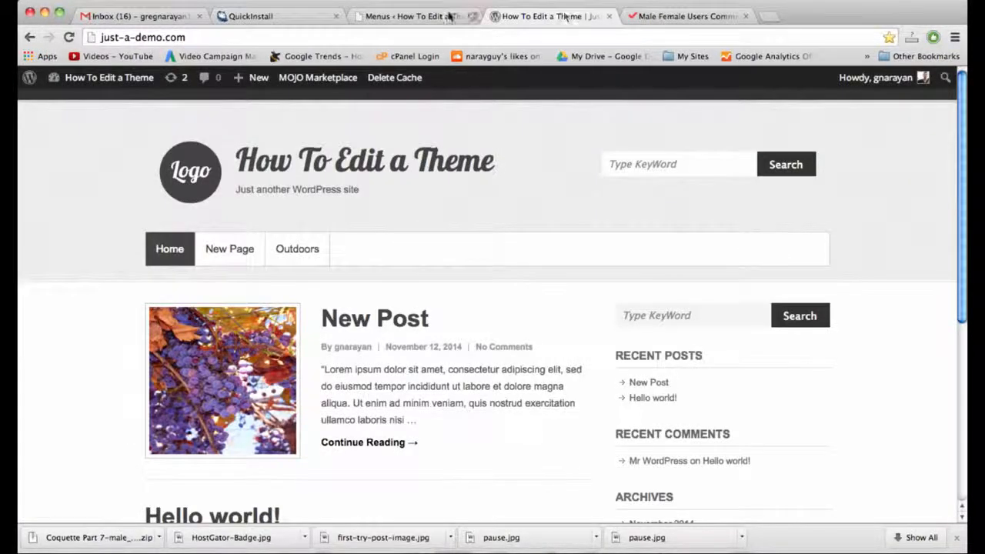
Glance at the live front page and the dryicons page, then return to the Menus admin tab.
left_click(439, 15)
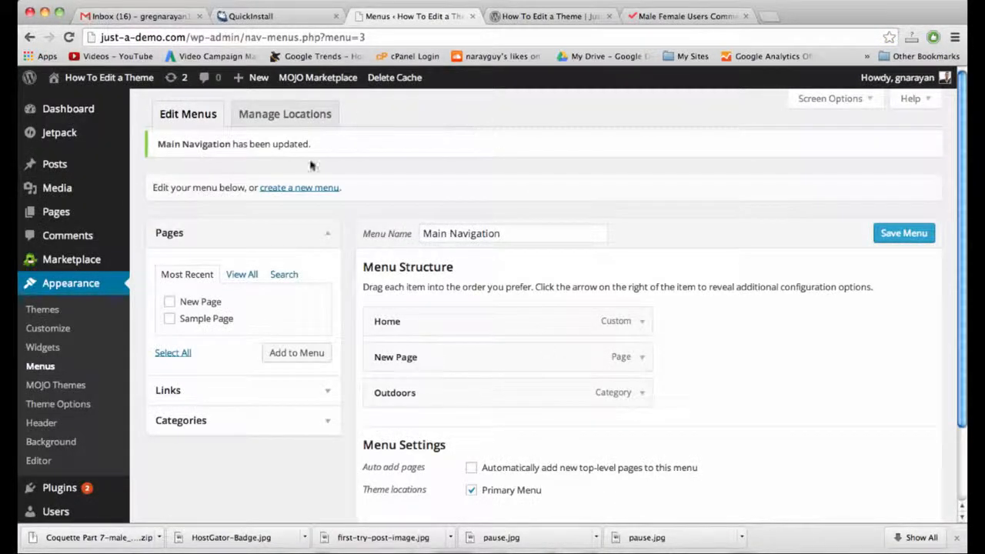
left_click(551, 16)
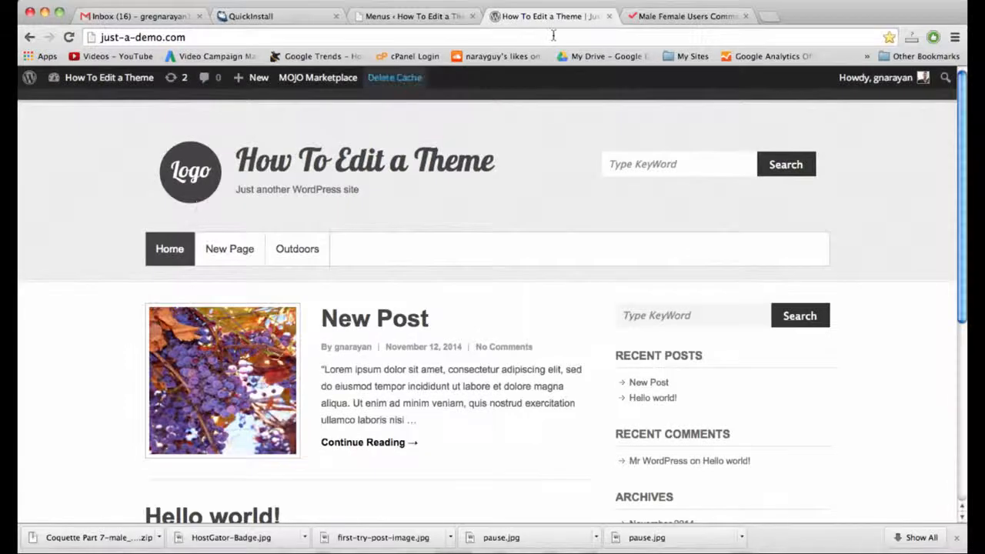
left_click(677, 16)
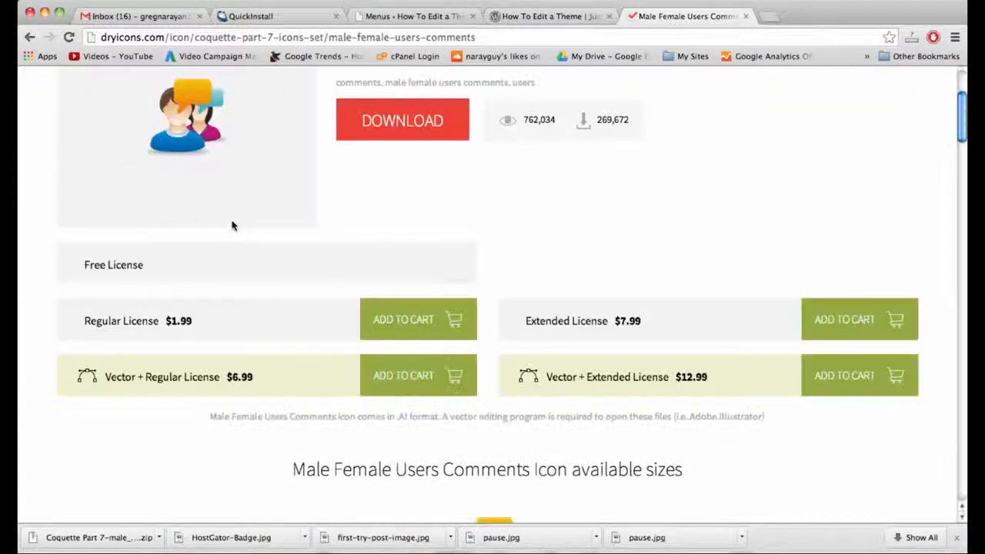
scroll(358, 261, "up", 3)
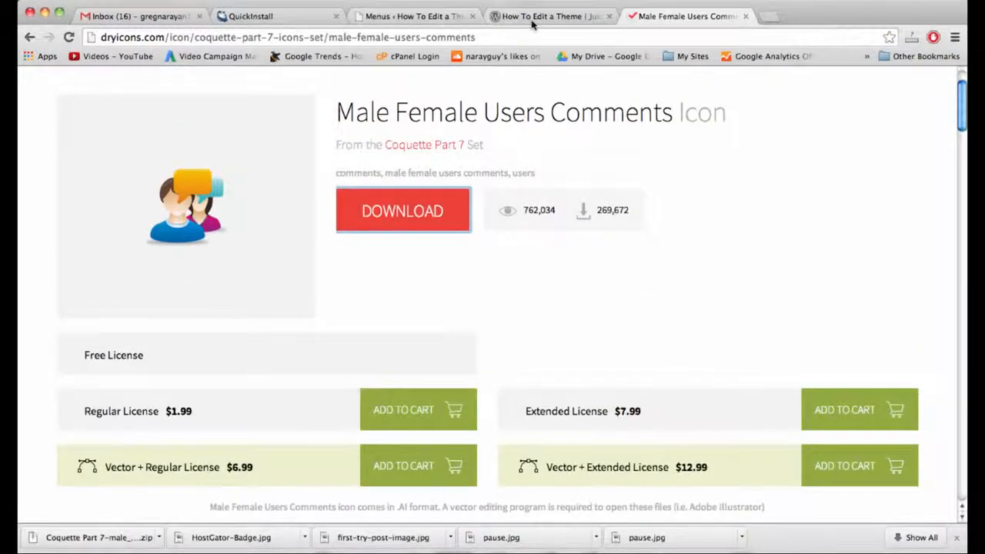
left_click(532, 19)
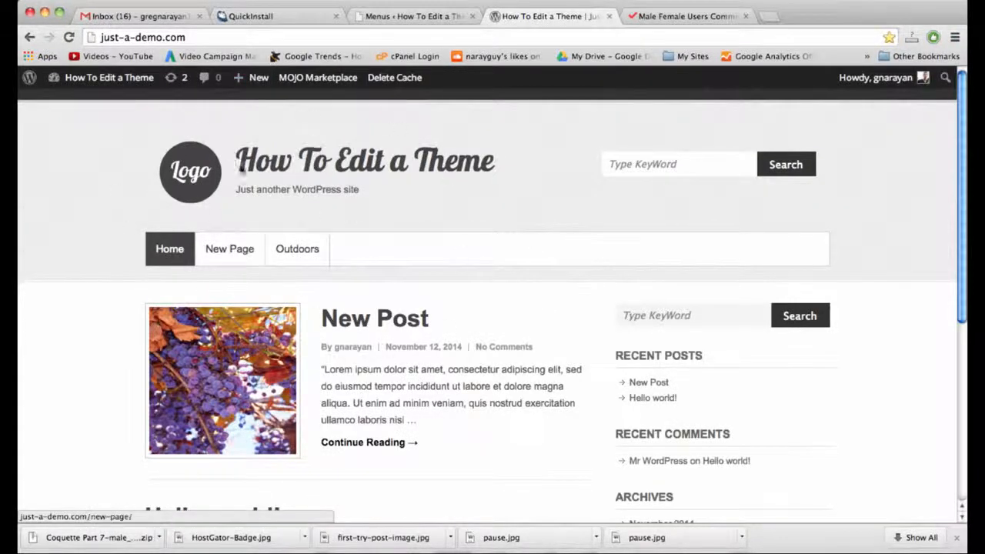
left_click(416, 16)
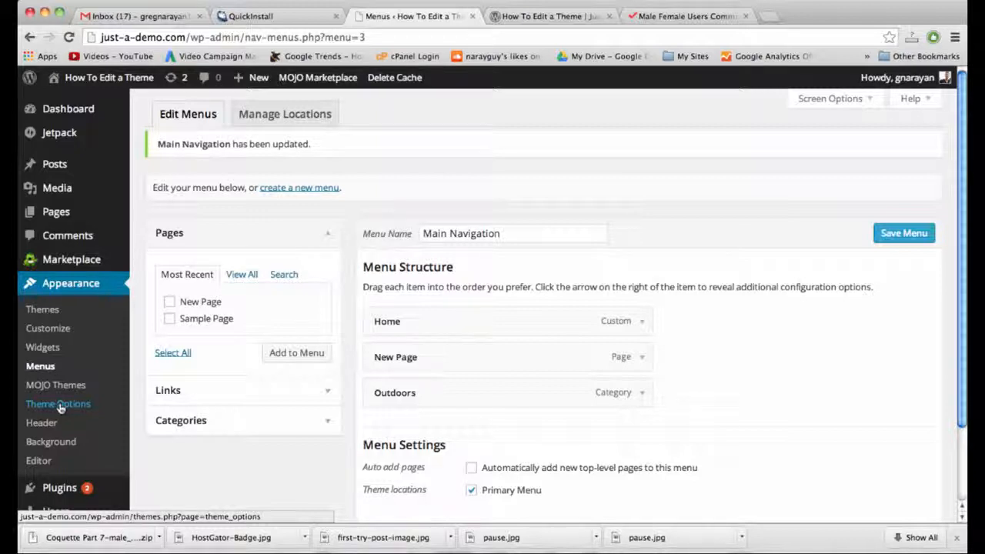
Open Appearance > Theme Options and expand Logo Options showing logo-head.png and logo-foot.png.
left_click(60, 408)
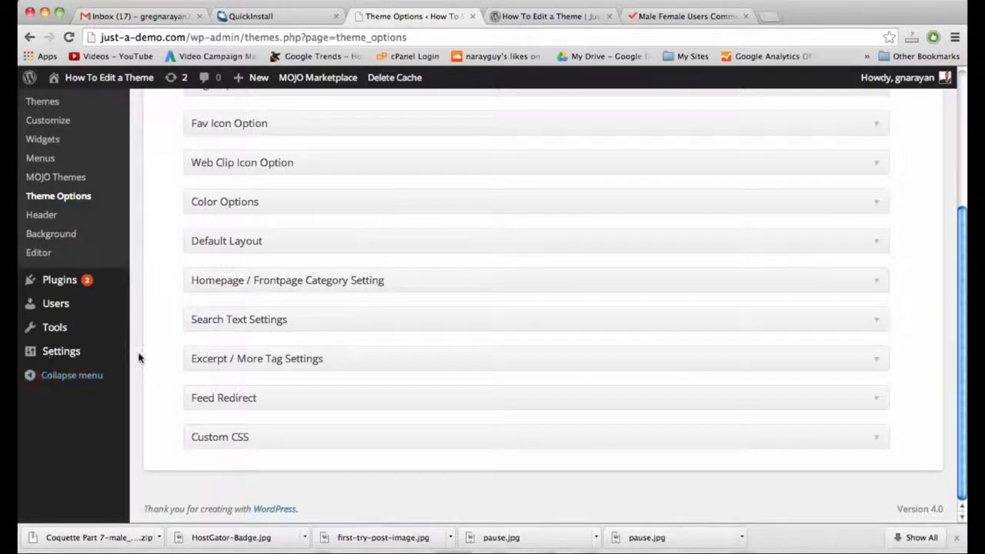
scroll(139, 357, "up", 2)
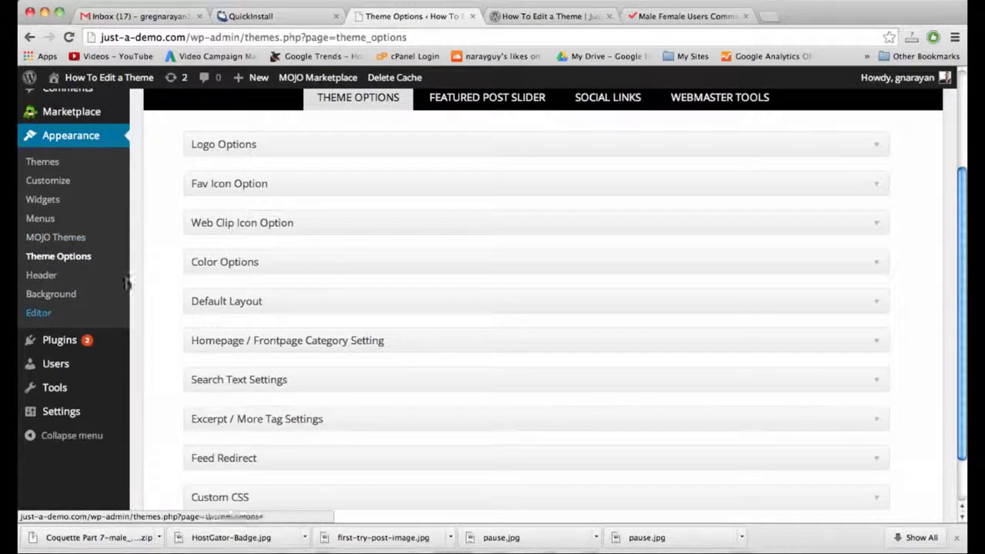
scroll(377, 324, "up", 5)
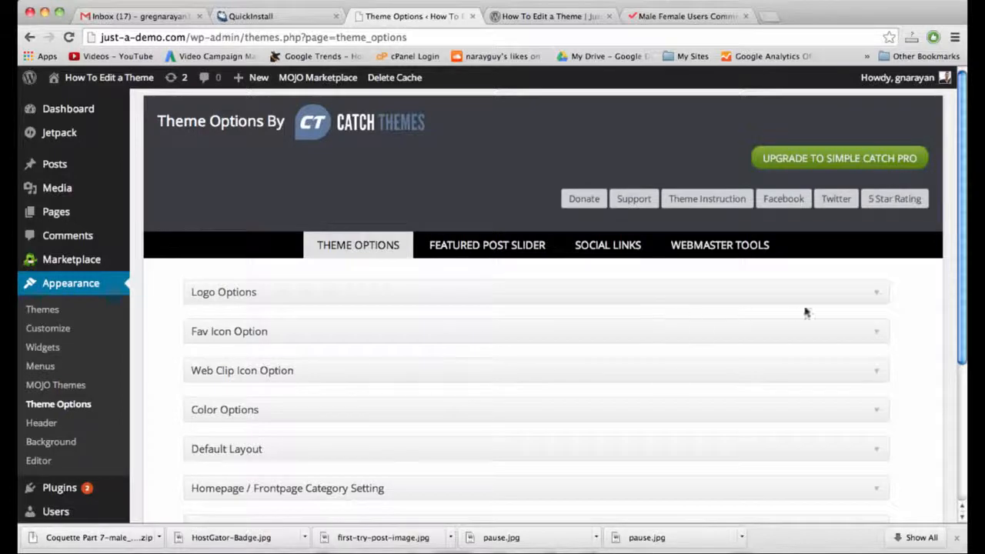
left_click(875, 296)
scroll(674, 308, "down", 3)
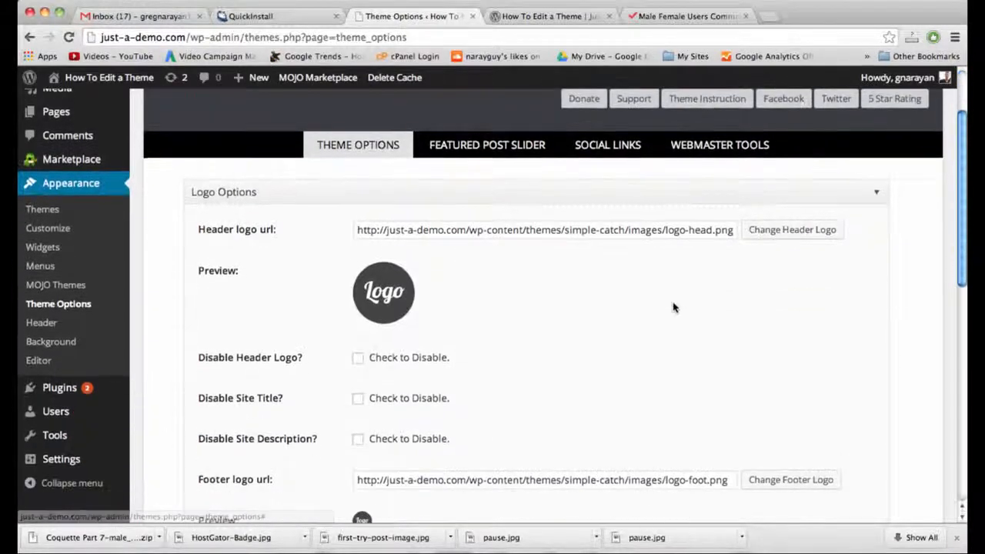
Upload male_female_users_comments.png from Downloads through Change Header Logo.
left_click(800, 231)
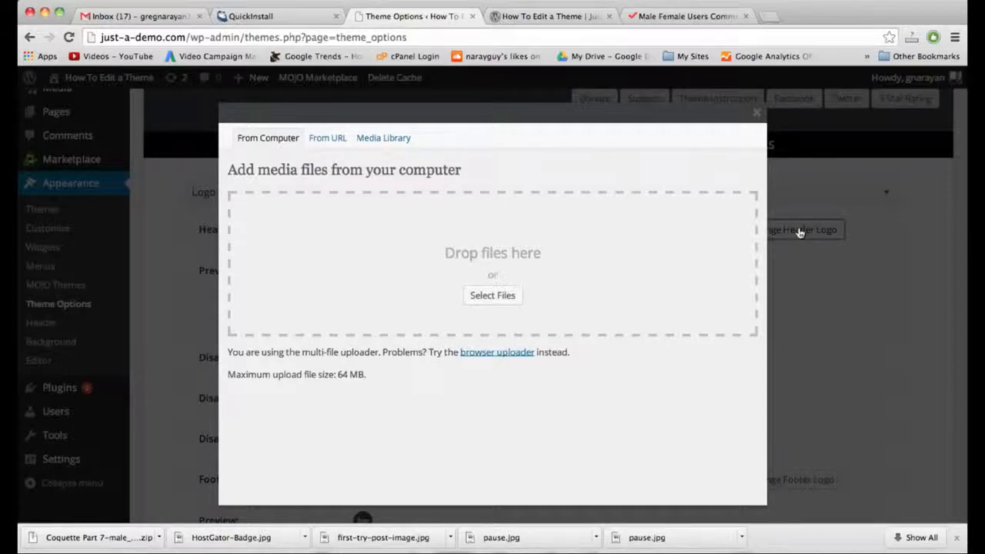
left_click(490, 297)
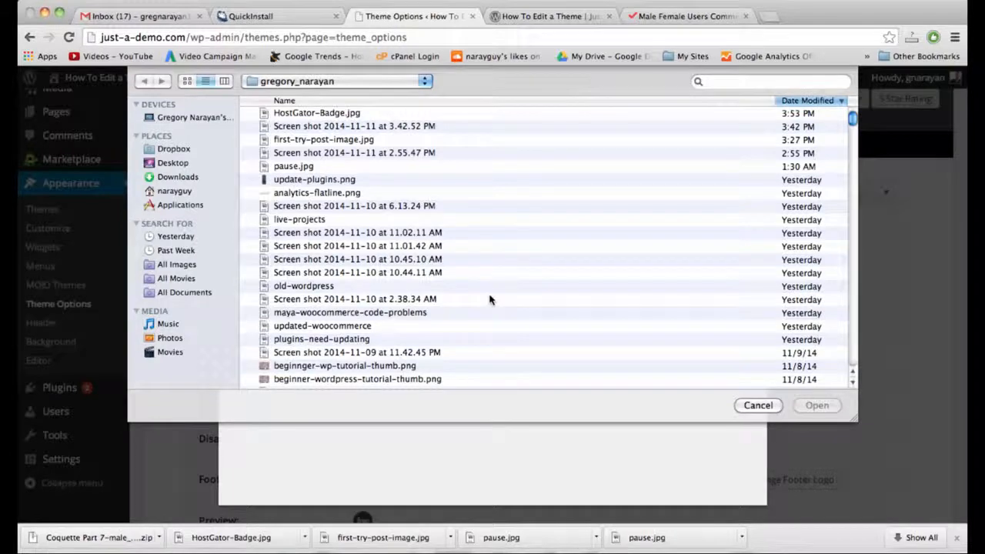
left_click(177, 178)
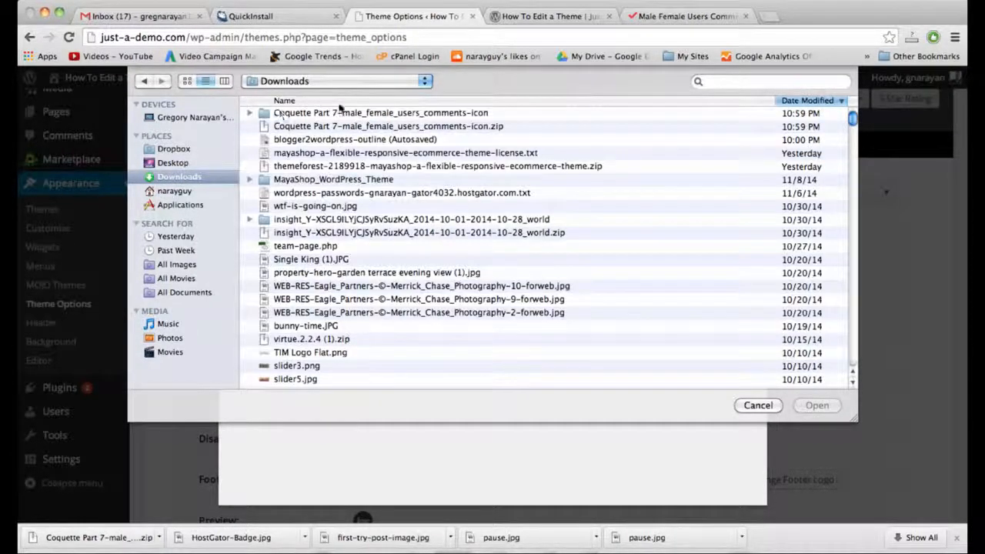
double_click(342, 114)
double_click(290, 114)
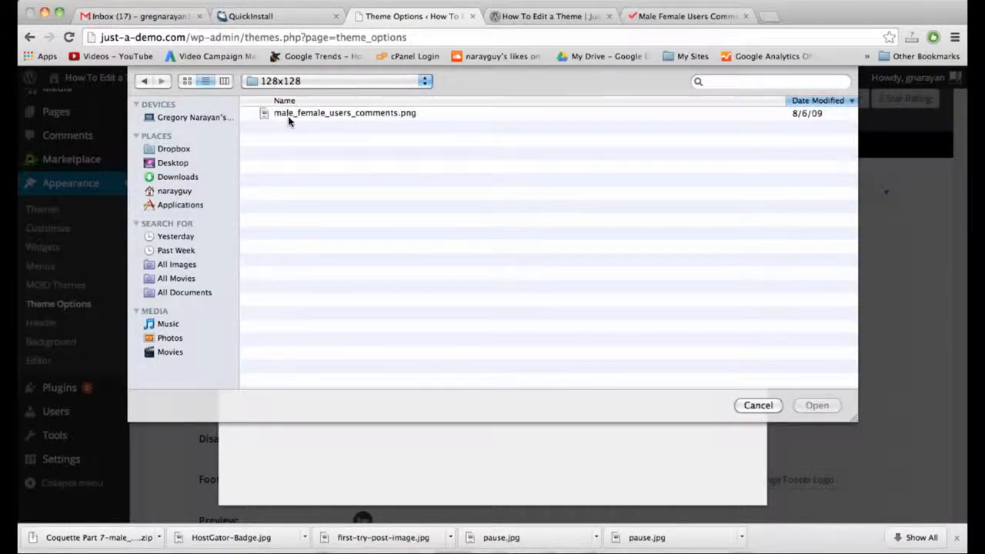
double_click(308, 119)
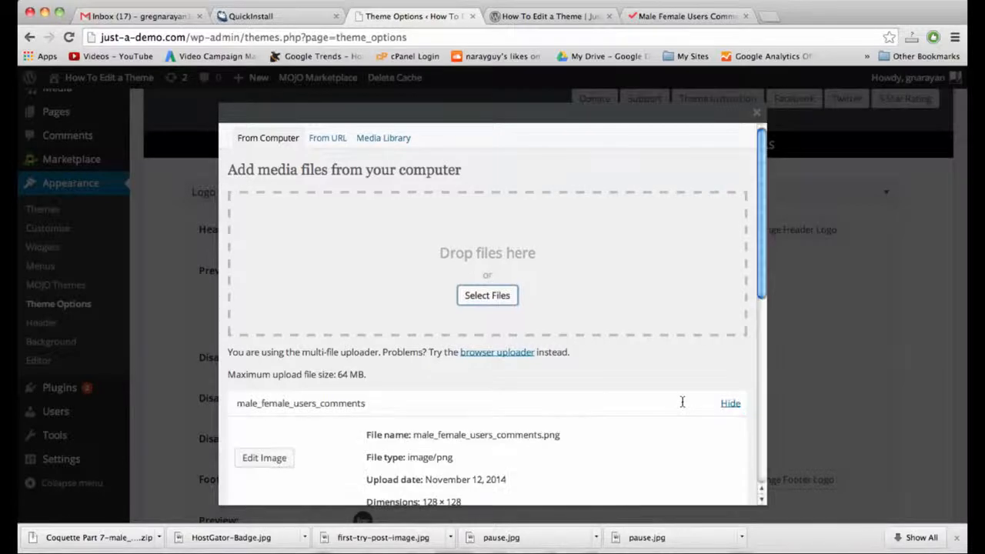
Insert the uploaded 128 × 128 icon at Full Size as the header logo.
scroll(682, 403, "down", 10)
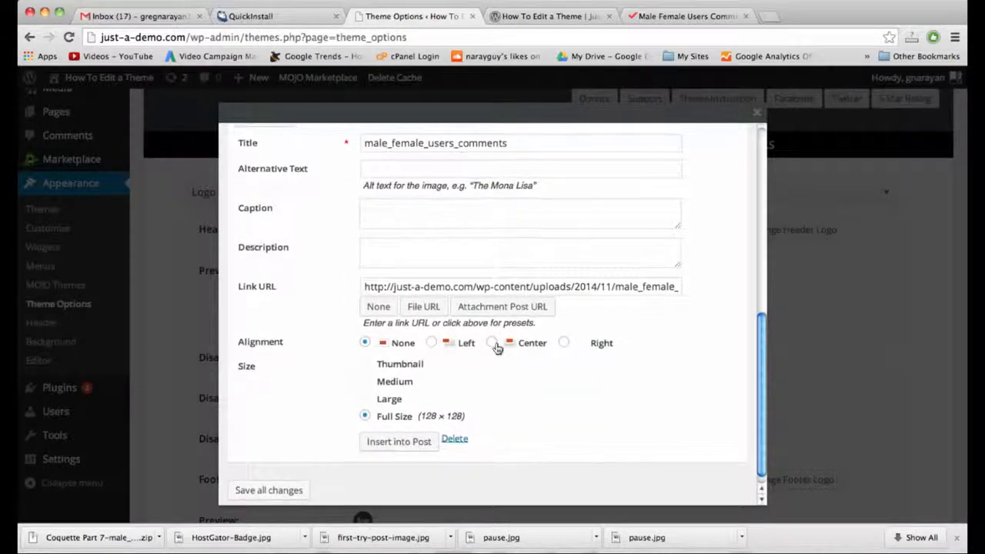
scroll(496, 349, "up", 3)
scroll(497, 348, "up", 3)
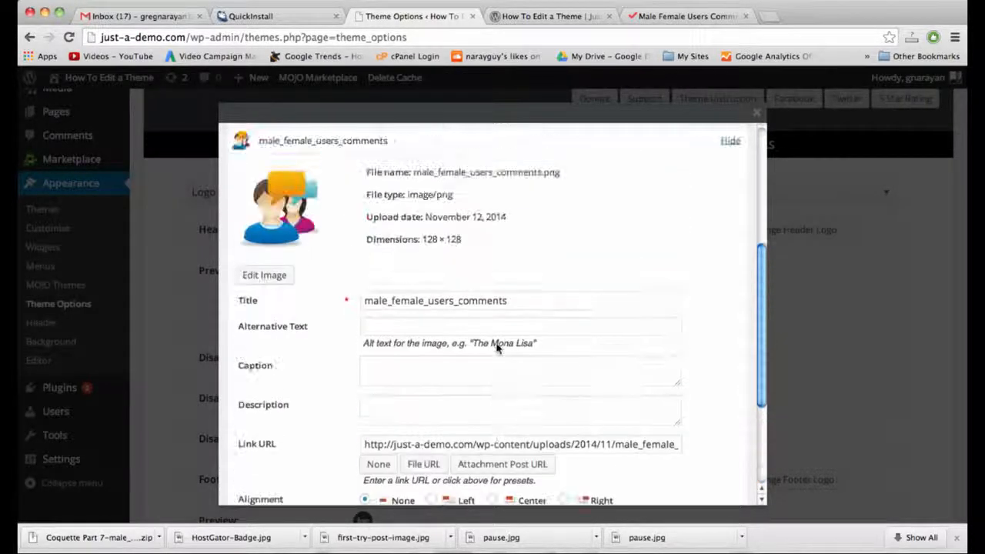
scroll(497, 348, "down", 6)
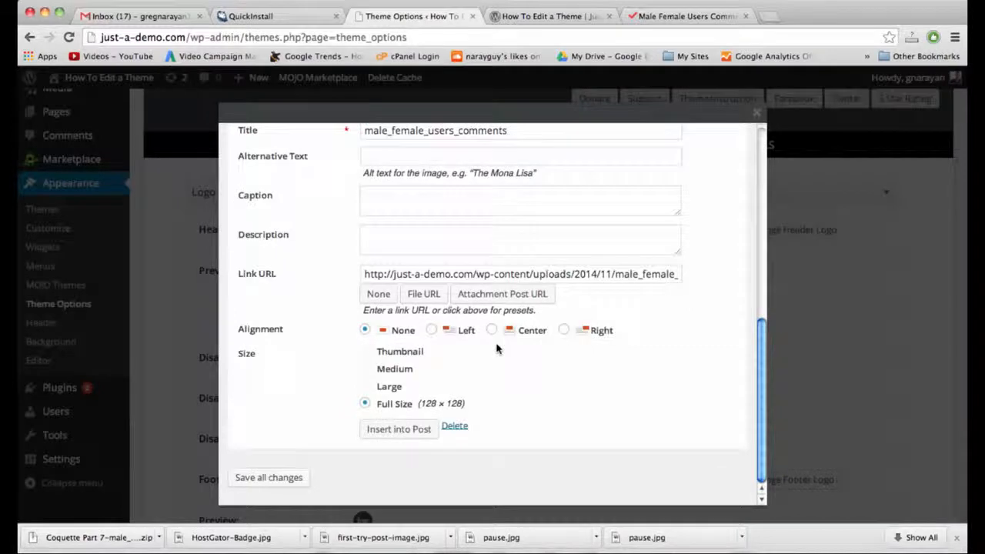
left_click(406, 431)
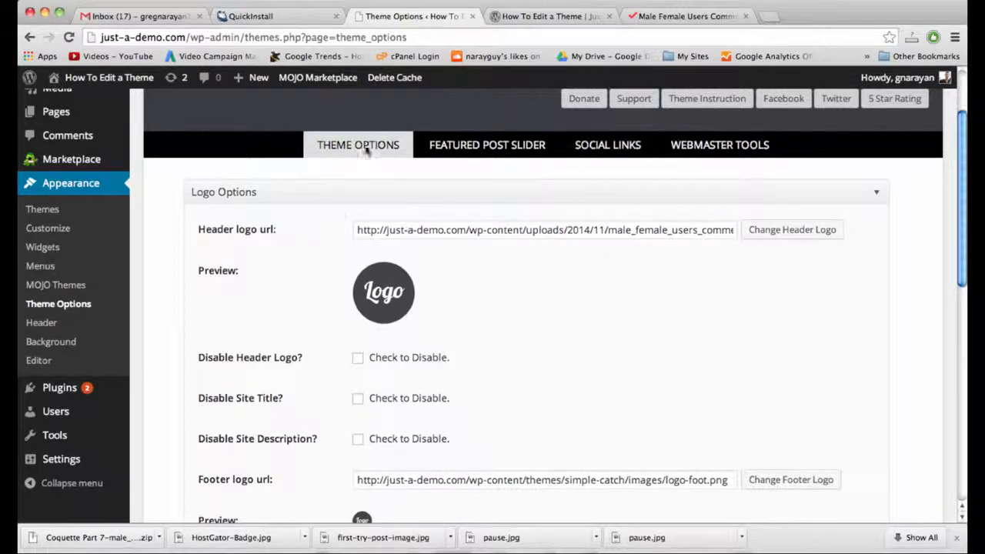
Select the current footer logo URL and browse the Media Library for a replacement image.
scroll(504, 275, "down", 10)
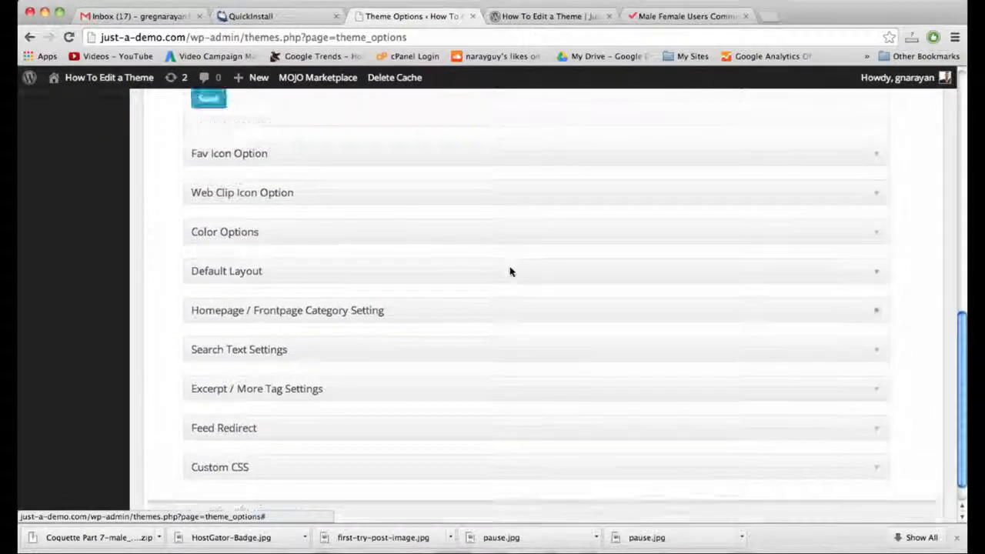
scroll(510, 271, "up", 4)
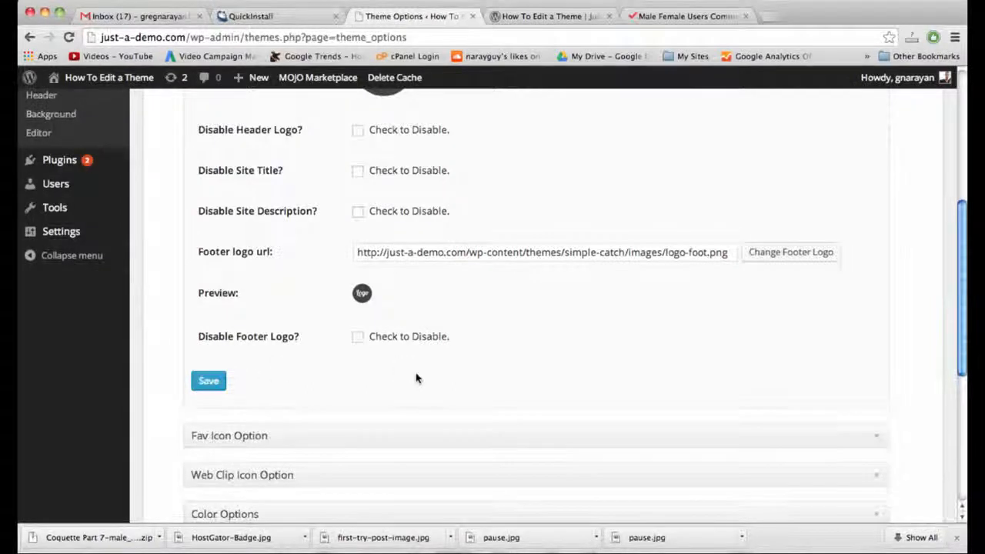
scroll(416, 378, "up", 3)
left_click(488, 403)
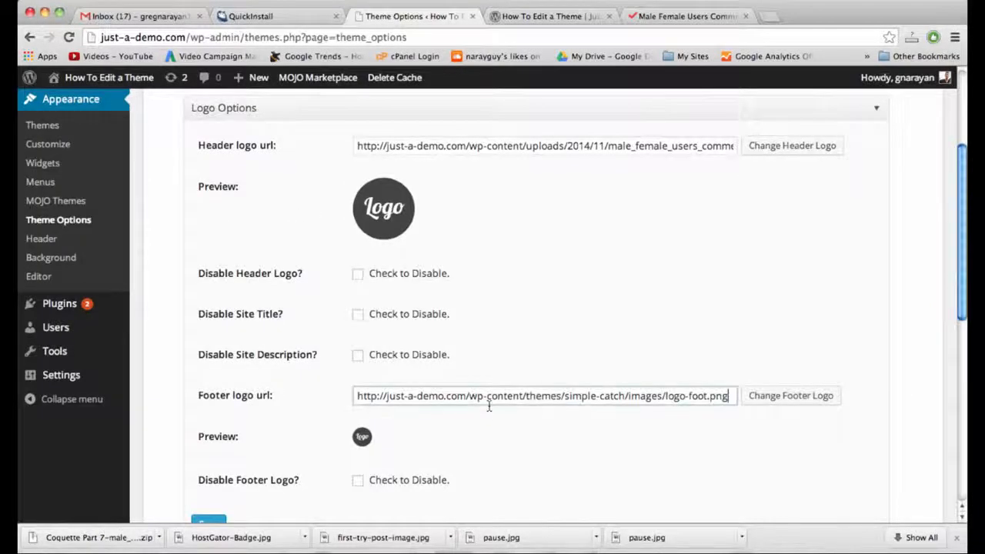
triple_click(519, 398)
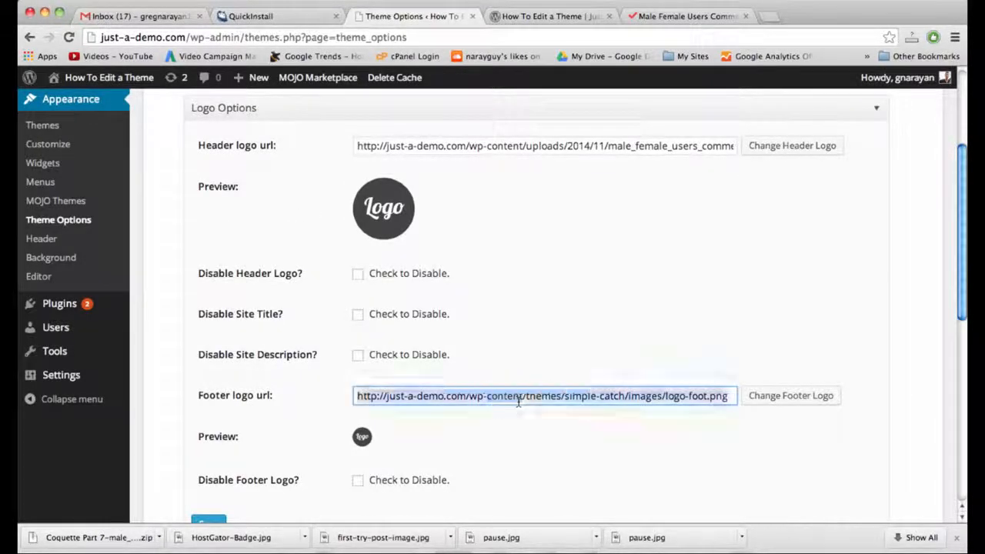
left_click(801, 401)
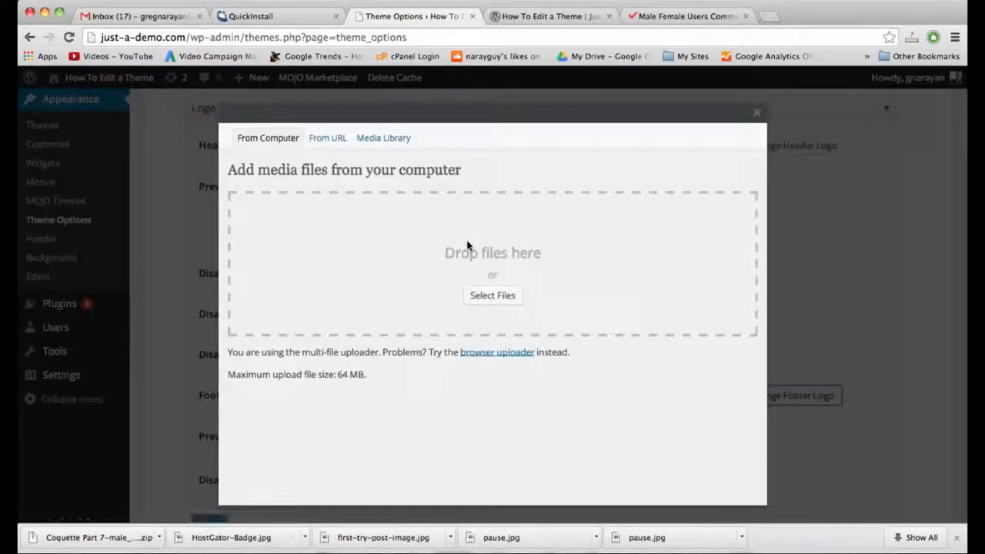
left_click(370, 139)
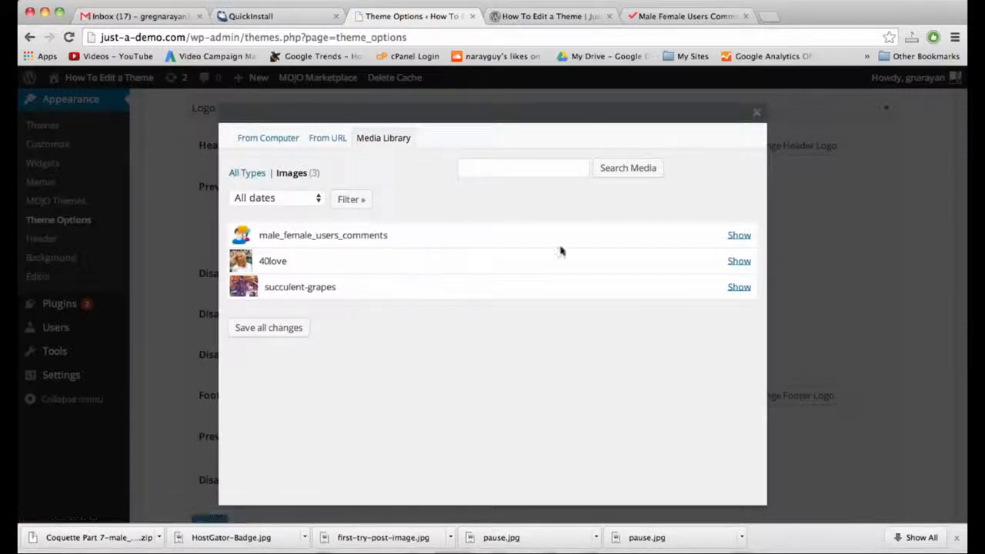
Insert male_female_users_comments.png as the footer logo and save the logo settings.
left_click(737, 235)
scroll(677, 254, "down", 10)
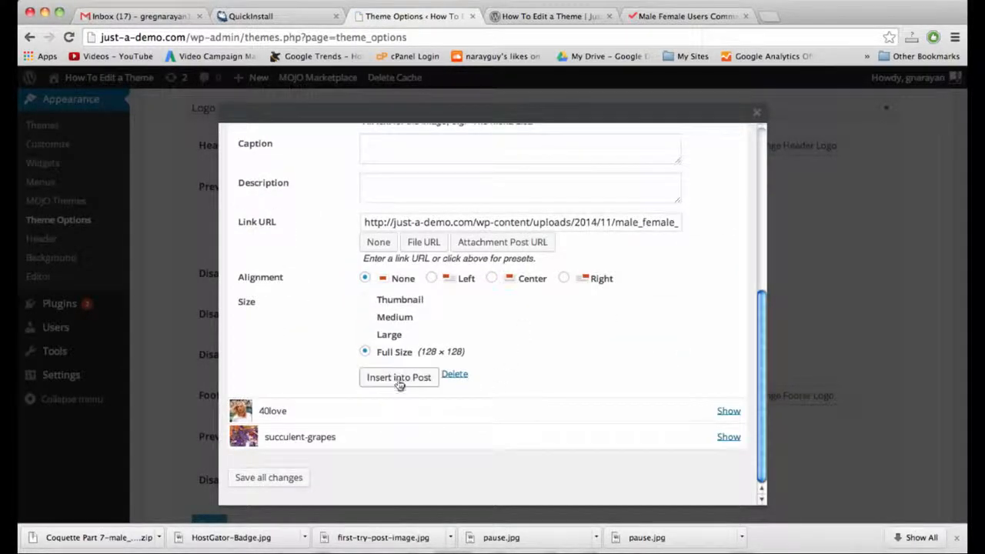
left_click(399, 381)
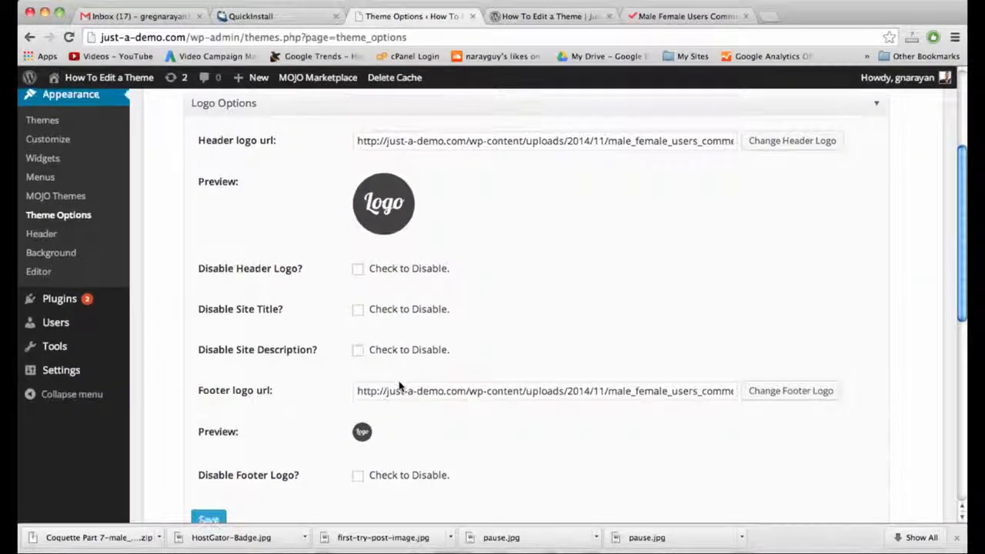
scroll(399, 387, "down", 5)
left_click(209, 302)
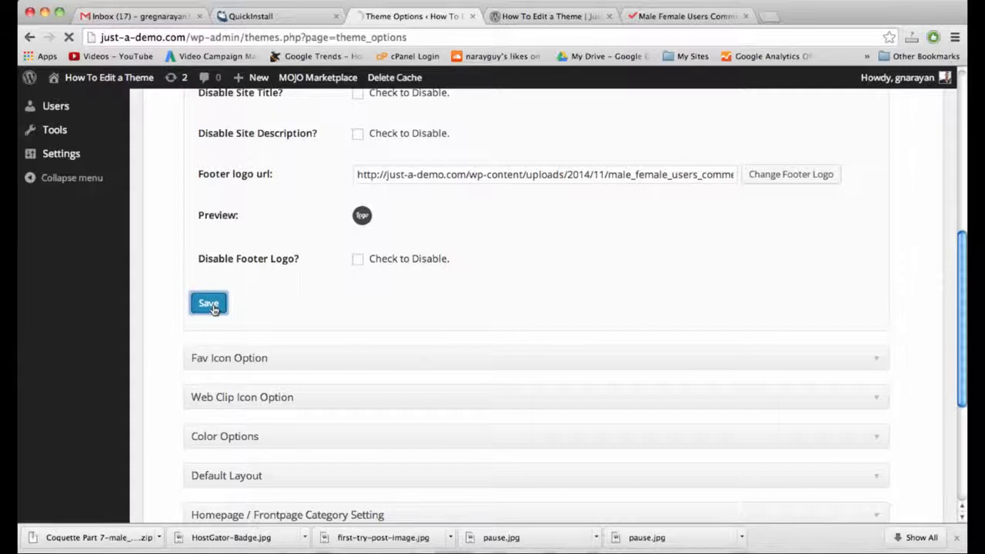
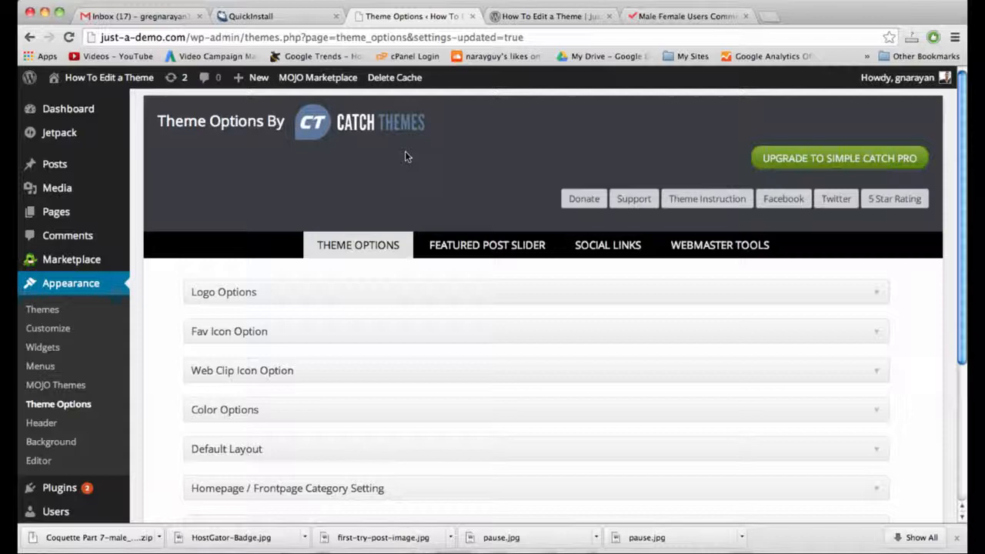
Reload the live site and browse its New Page, Outdoors and Home pages to check the new logo.
left_click(547, 16)
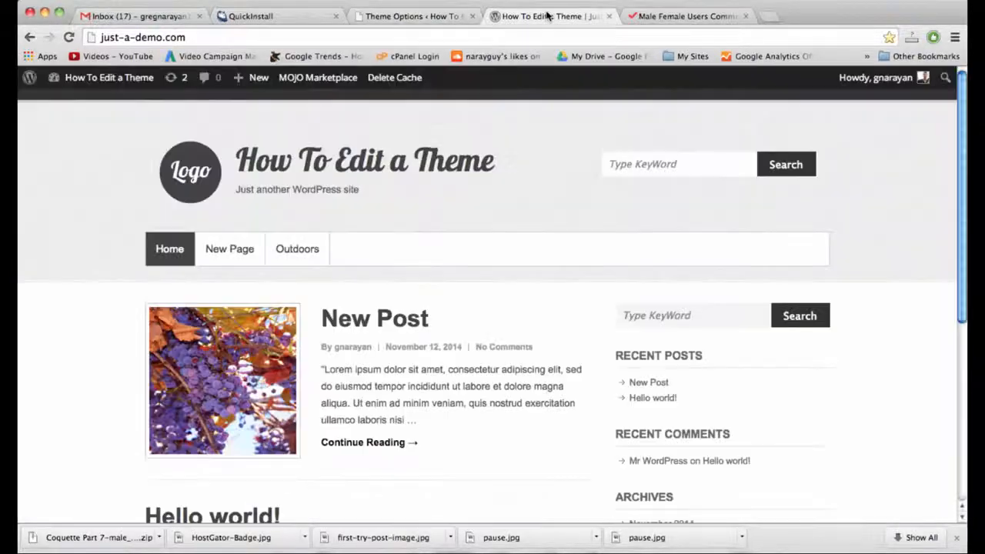
left_click(547, 37)
key("Return")
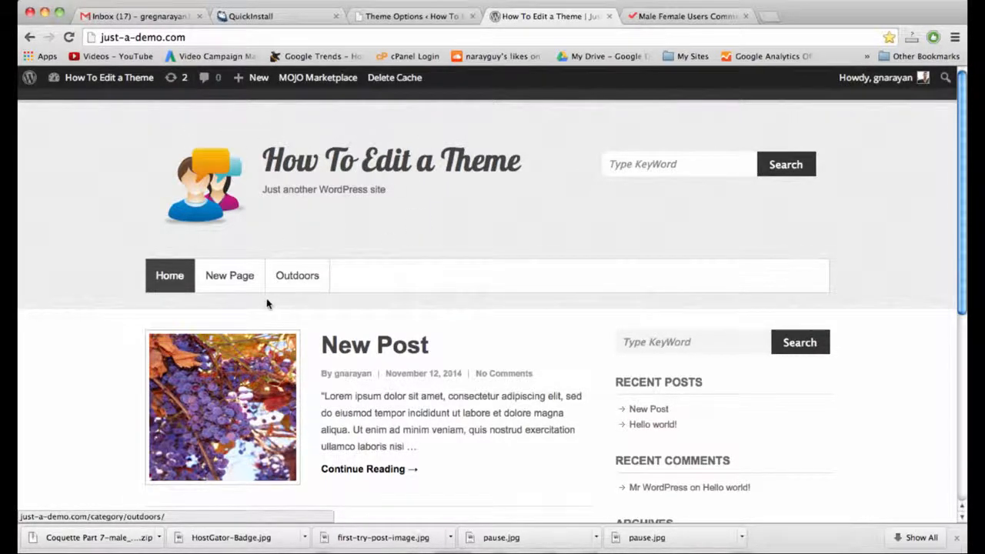
left_click(250, 288)
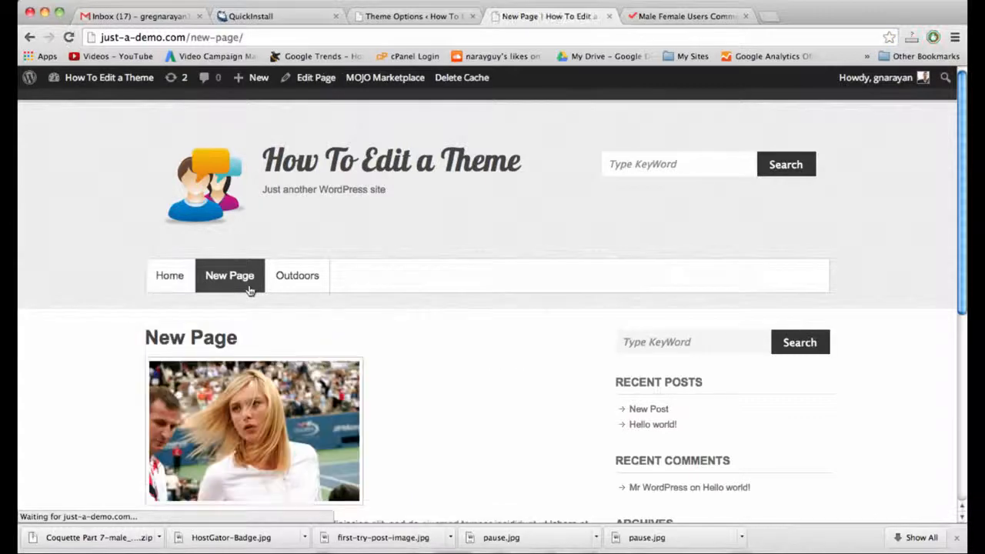
left_click(301, 277)
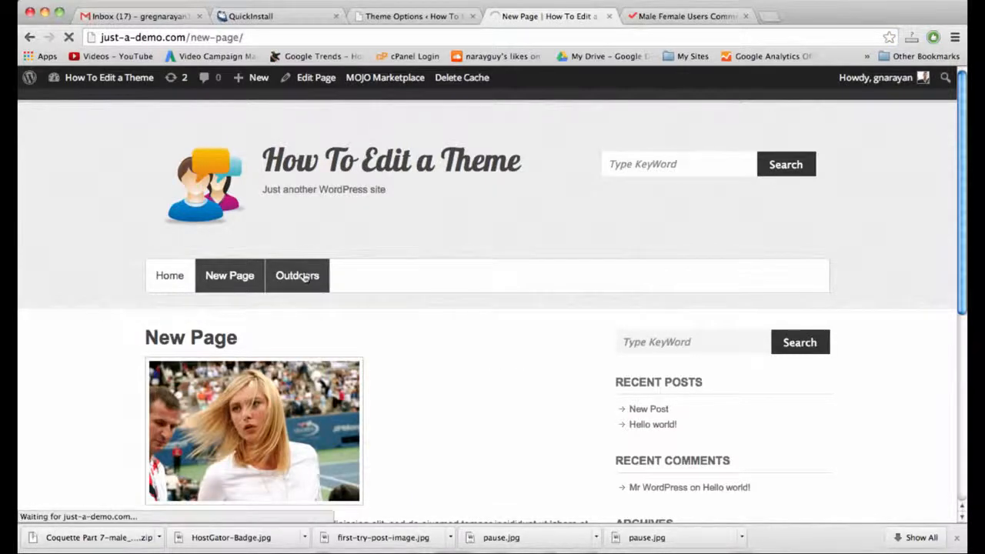
left_click(174, 275)
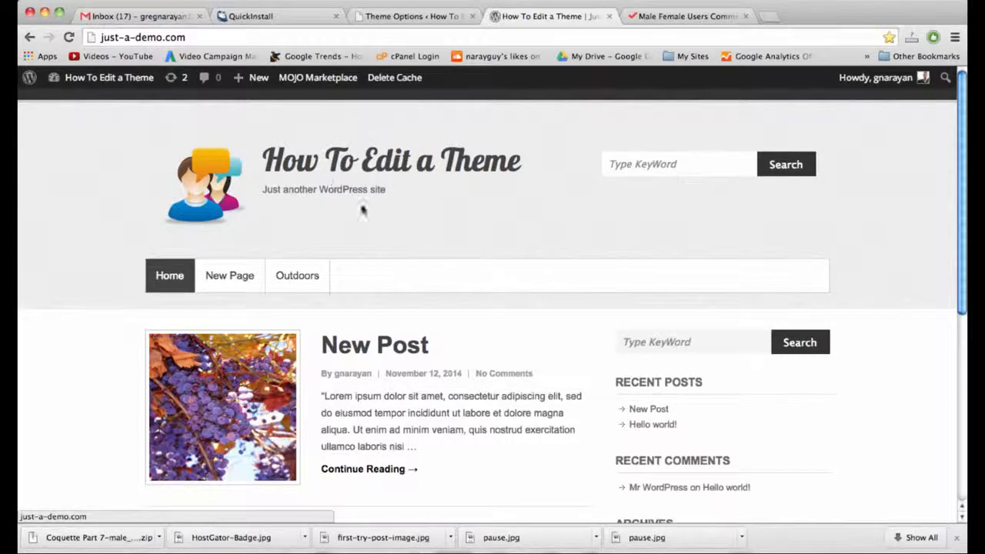
left_click(416, 16)
In Settings > General, replace the site title with 'My New Blog'.
scroll(501, 272, "down", 3)
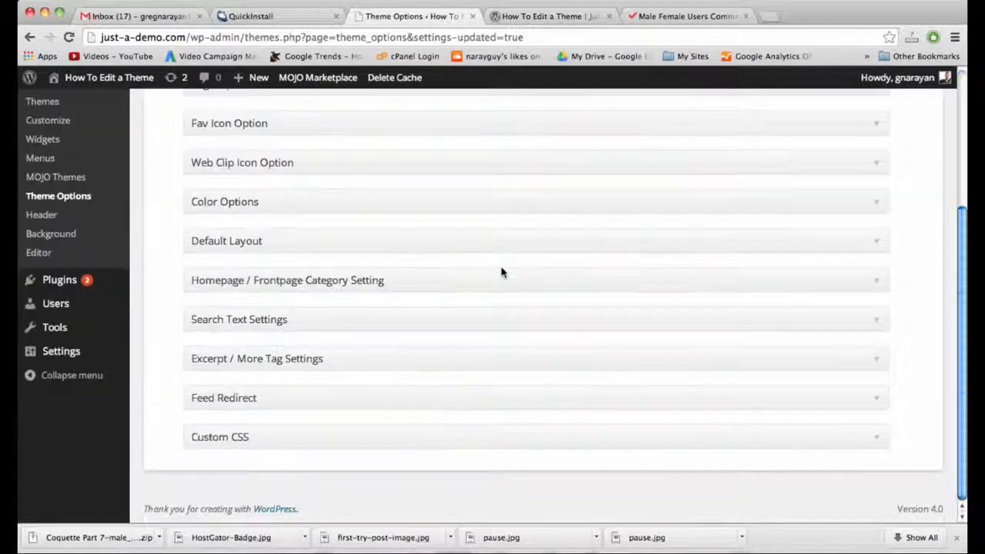
scroll(167, 342, "up", 2)
mouse_move(128, 360)
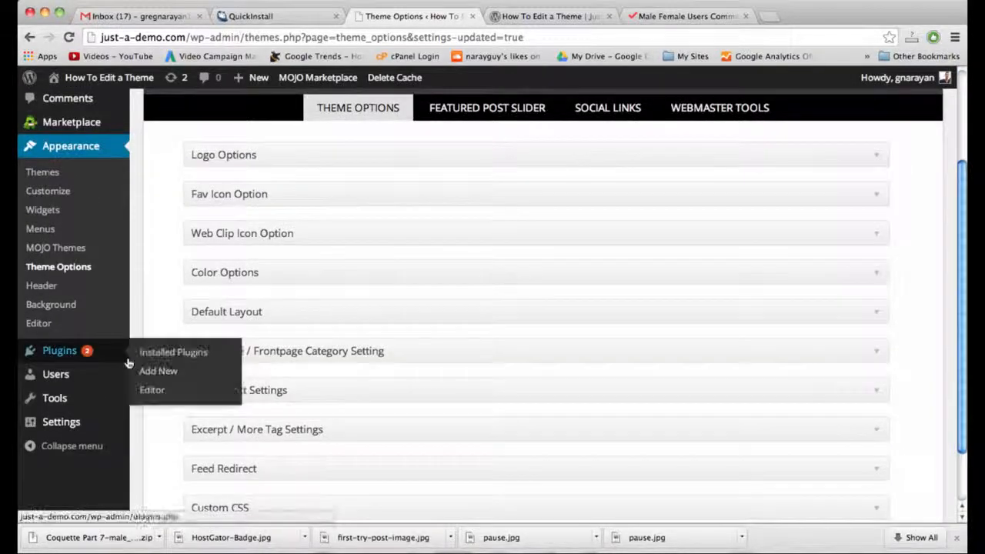
mouse_move(86, 424)
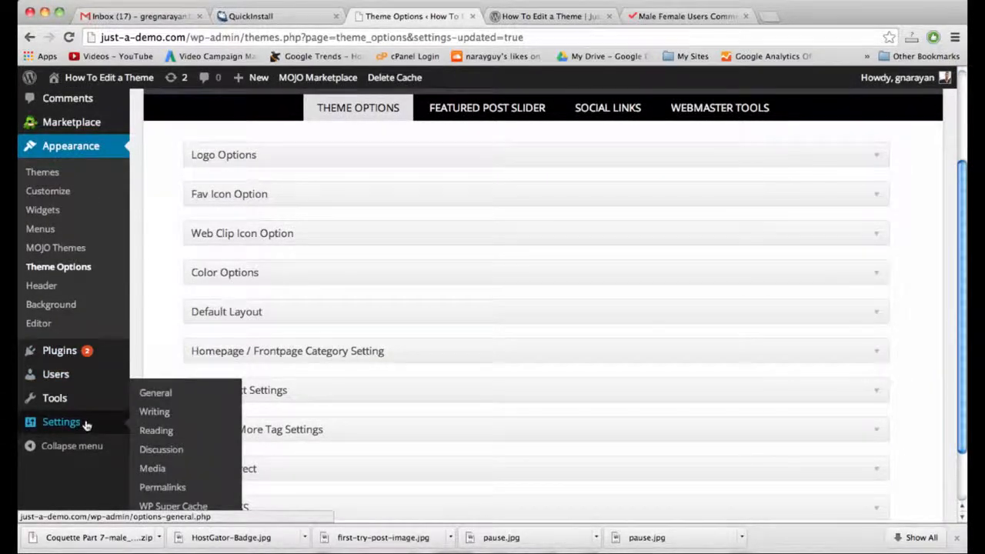
left_click(164, 395)
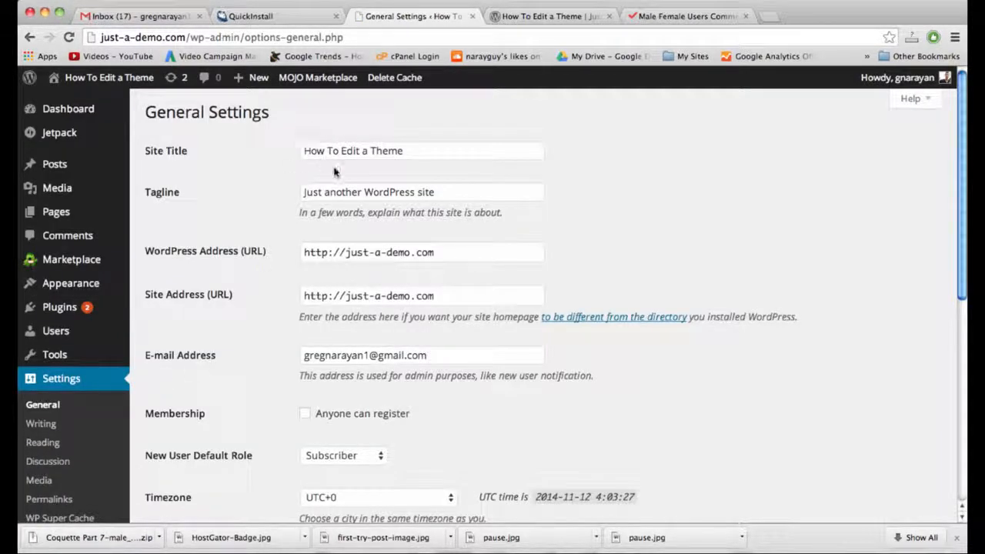
triple_click(353, 154)
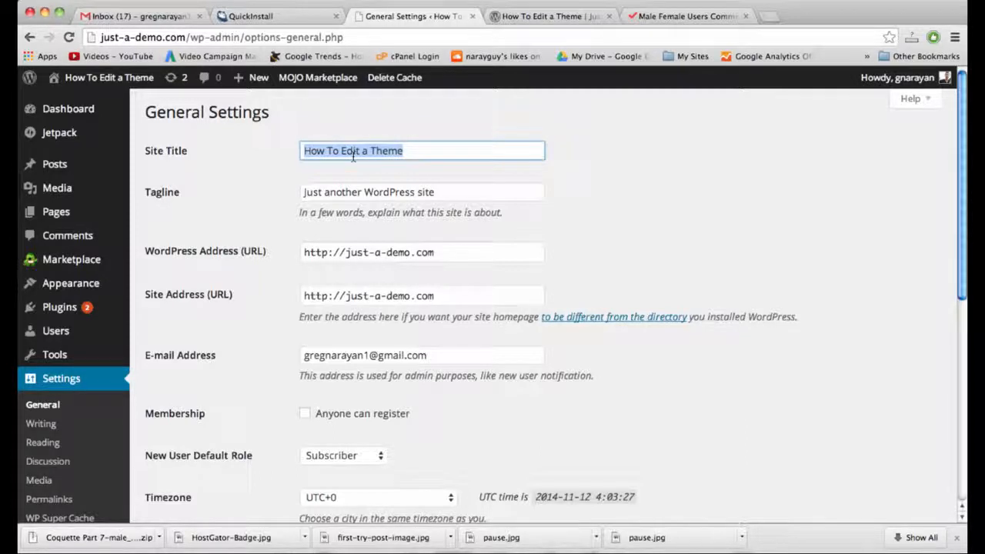
type("My New Blog")
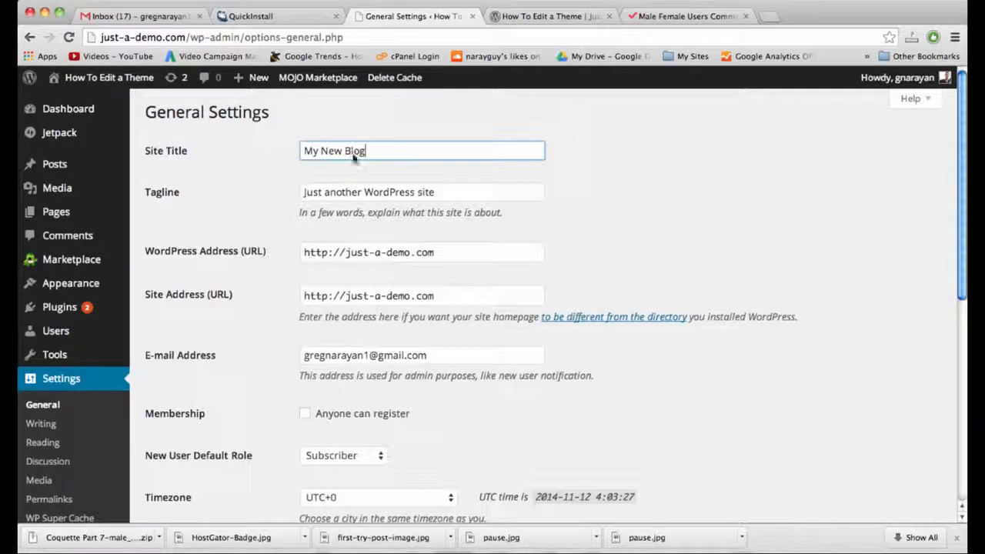
left_click(567, 17)
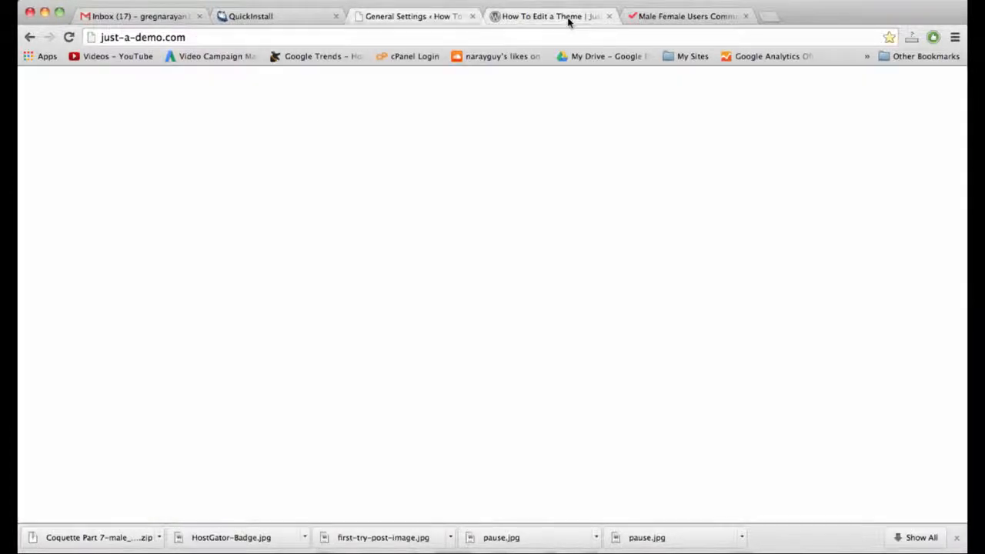
left_click(422, 17)
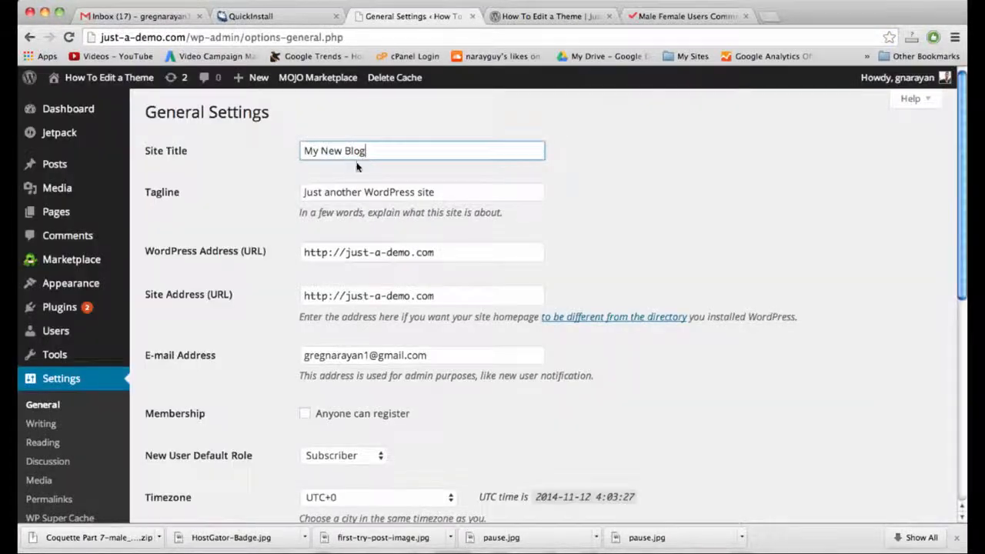
Replace the tagline with 'Thanks for stopping by!' and compare it against the live site.
left_click(353, 192)
triple_click(353, 191)
type("Th")
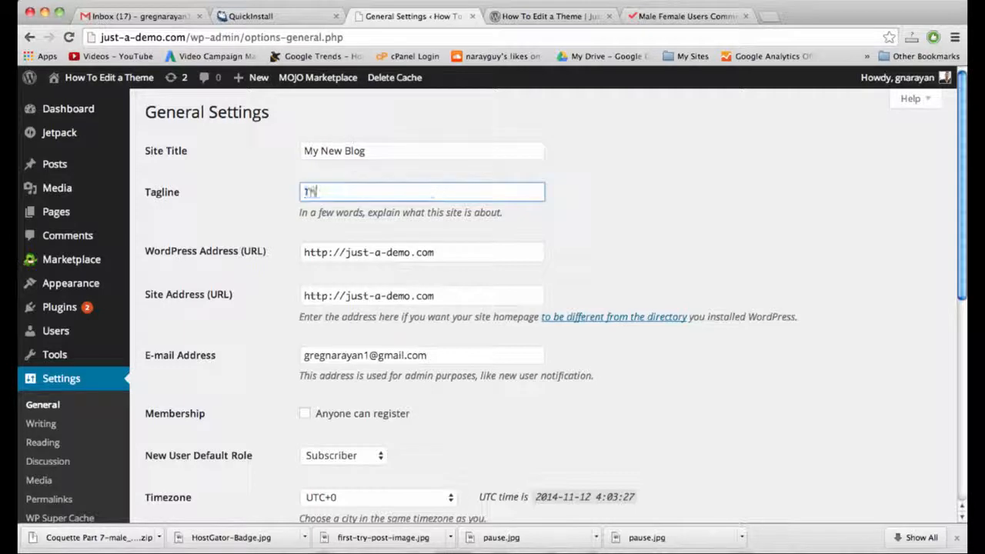
type("anks for stopp")
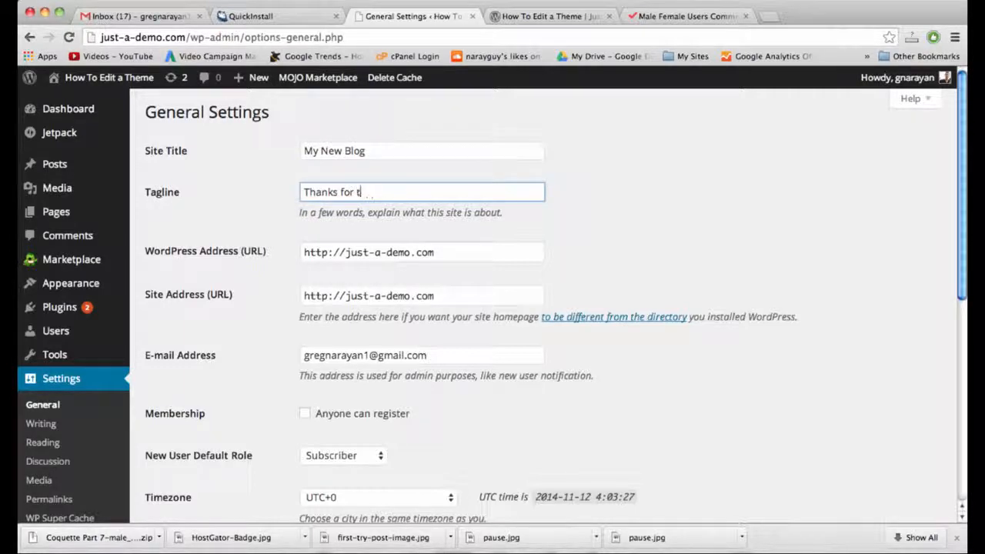
type("ing by!")
left_click(539, 16)
left_click(433, 20)
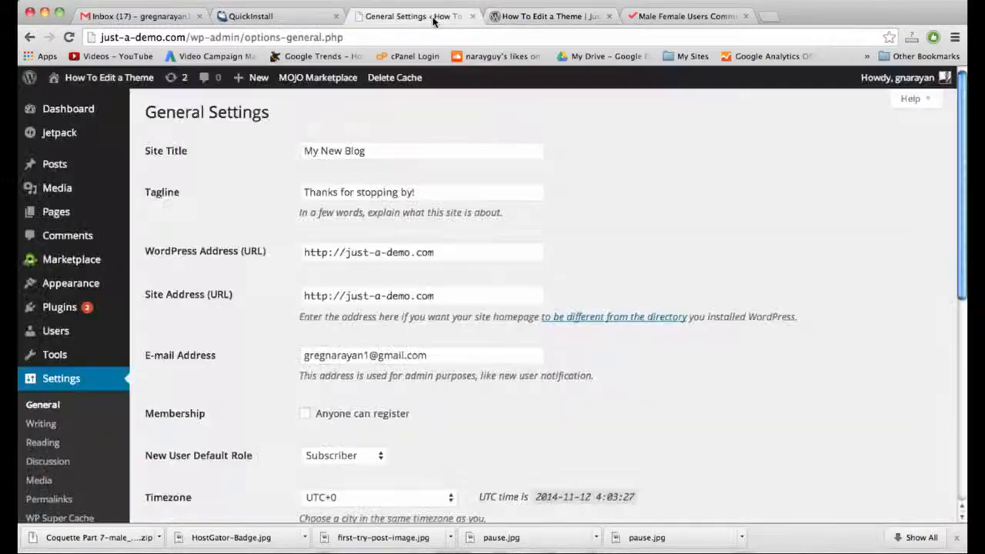
left_click(512, 17)
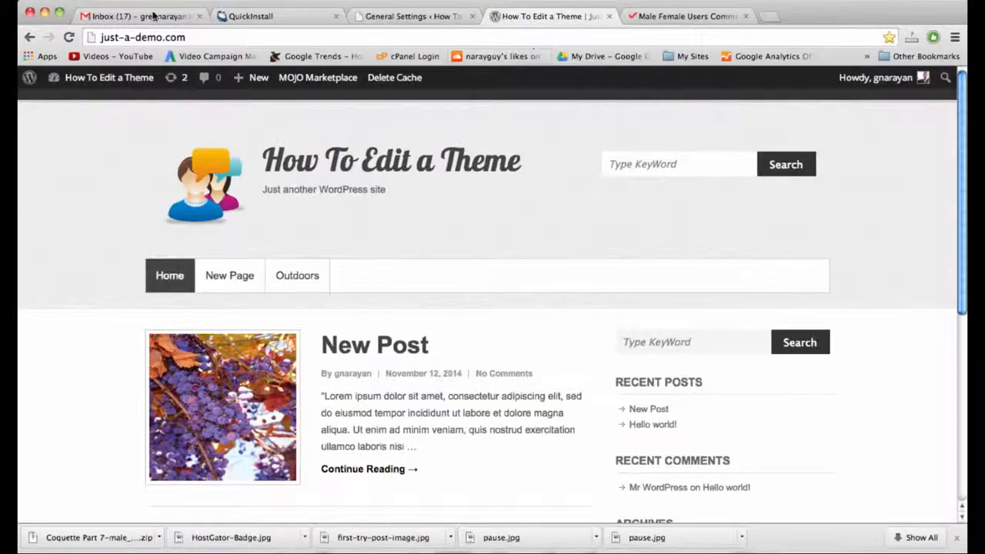
left_click(102, 37)
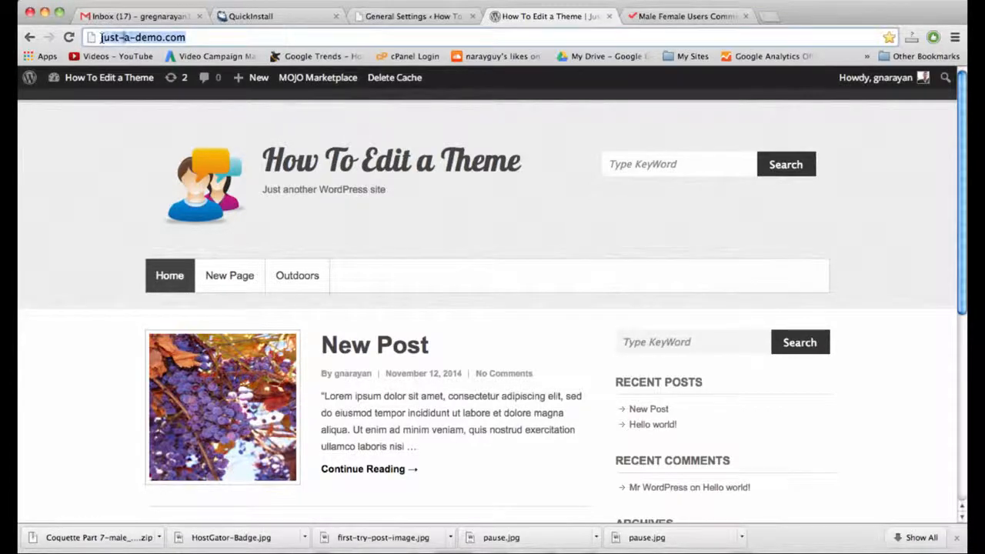
left_click(411, 17)
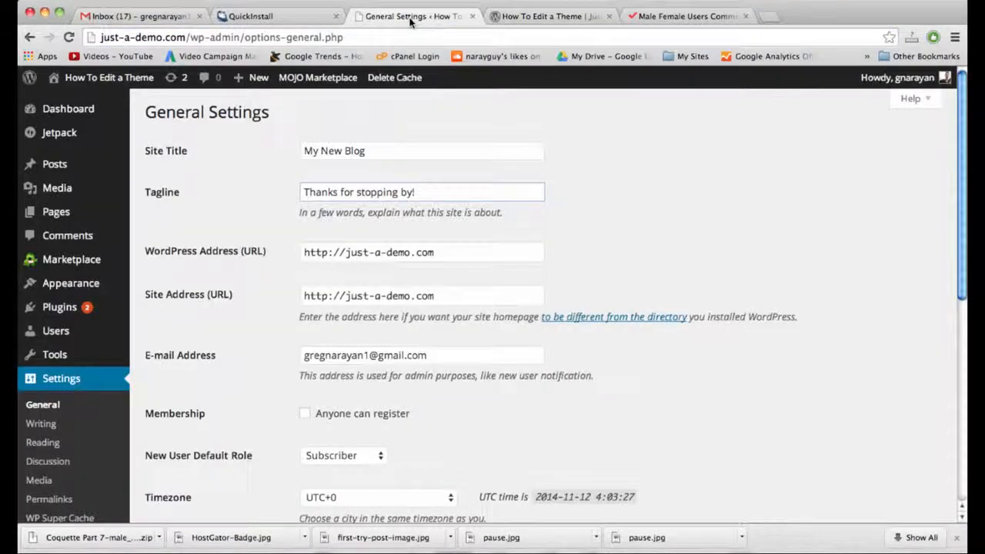
left_click(345, 254)
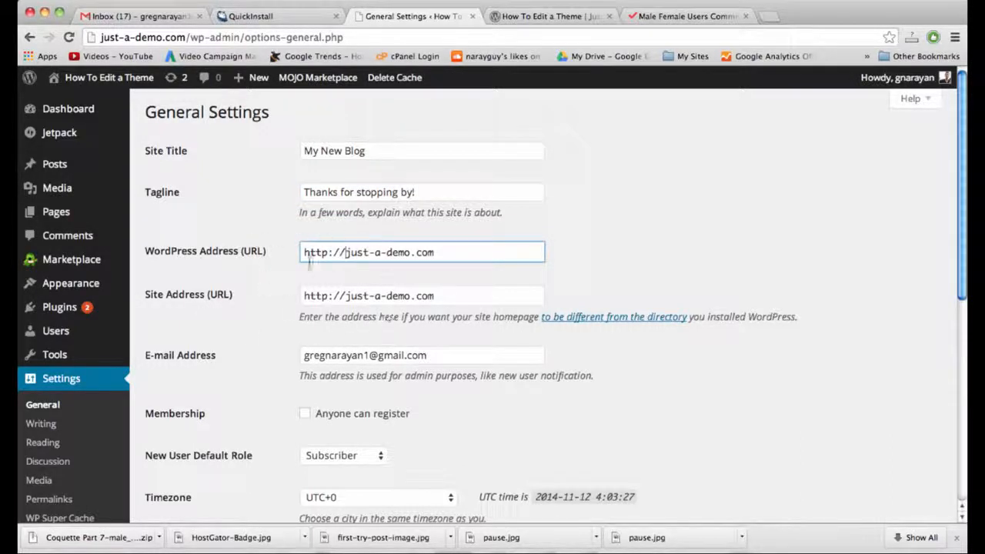
left_click(410, 297)
left_click(350, 253)
type("www.")
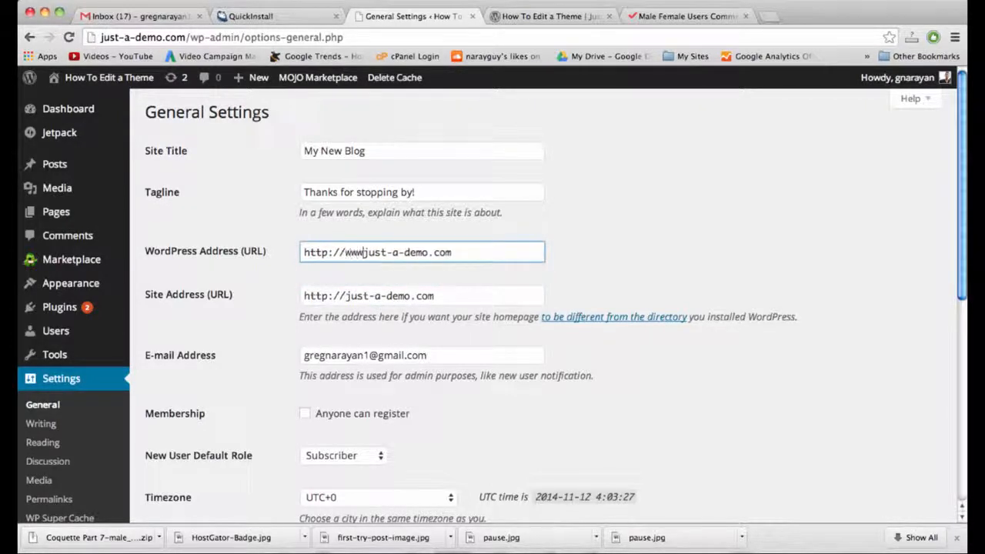
left_click(344, 297)
type("www.")
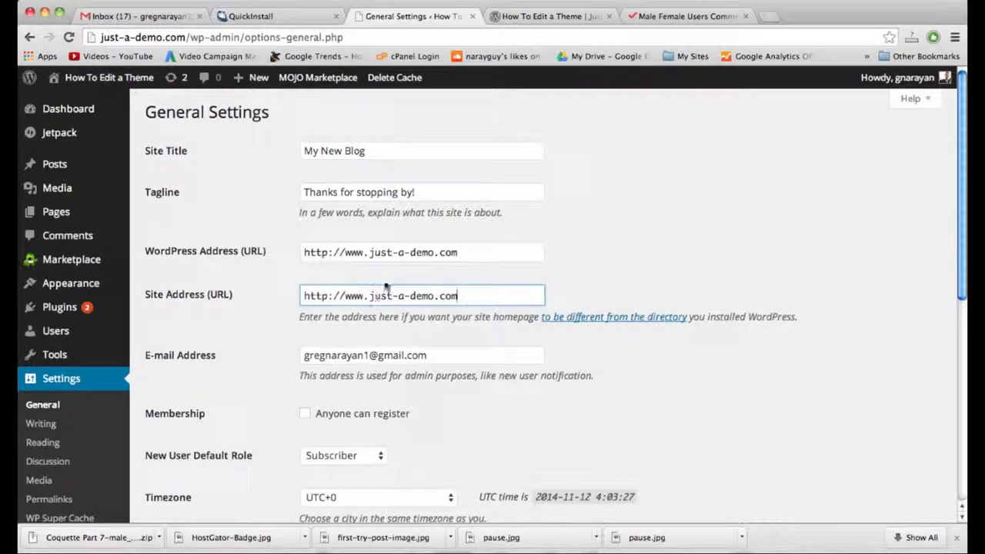
Save the general settings and look at the live site.
scroll(679, 314, "down", 1)
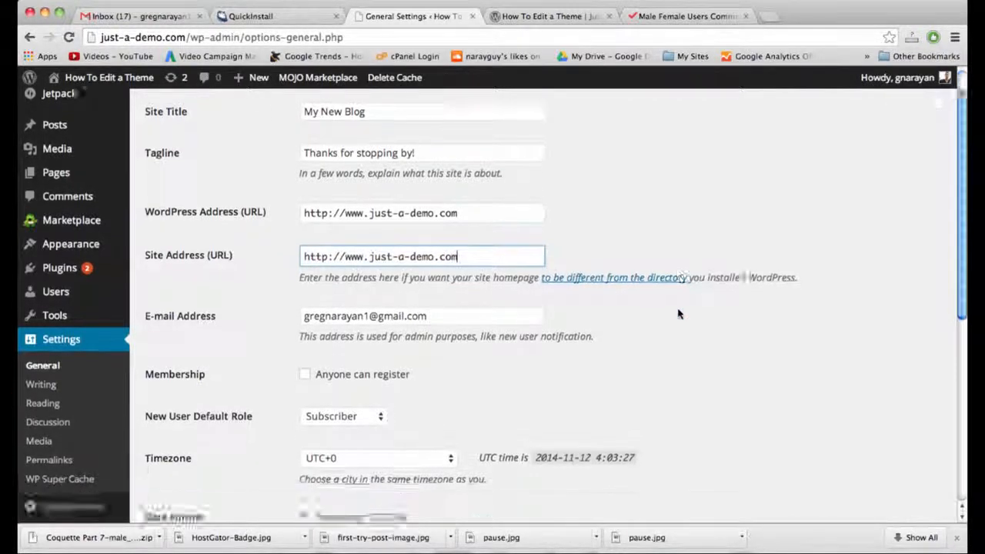
scroll(679, 314, "down", 5)
left_click(180, 454)
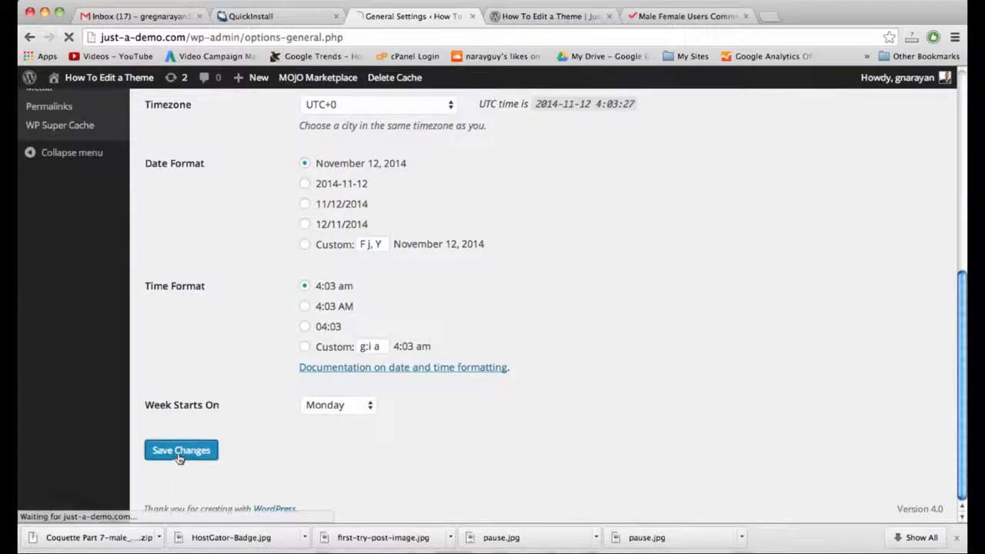
left_click(525, 15)
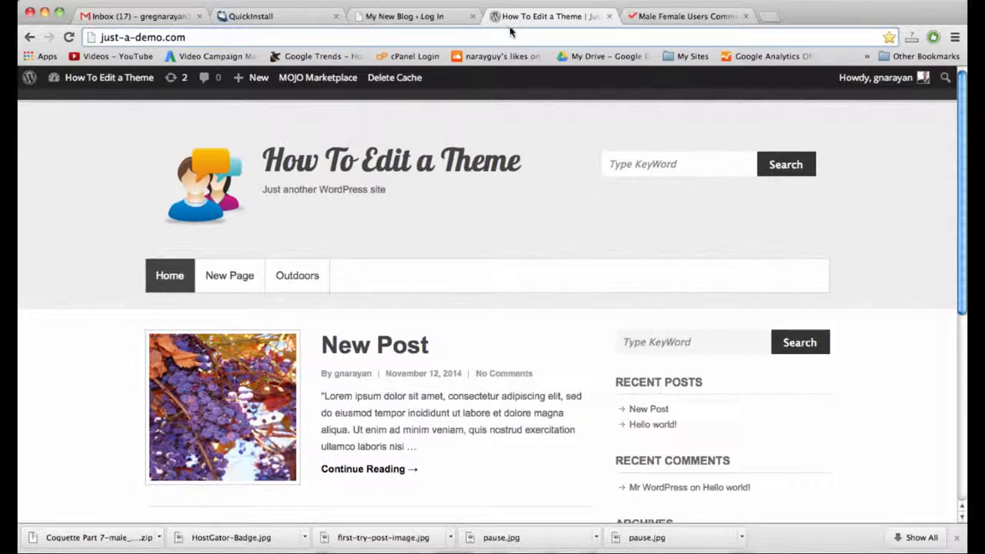
Log in as admin using the password from the install page, then close the two unrelated tabs.
left_click(508, 37)
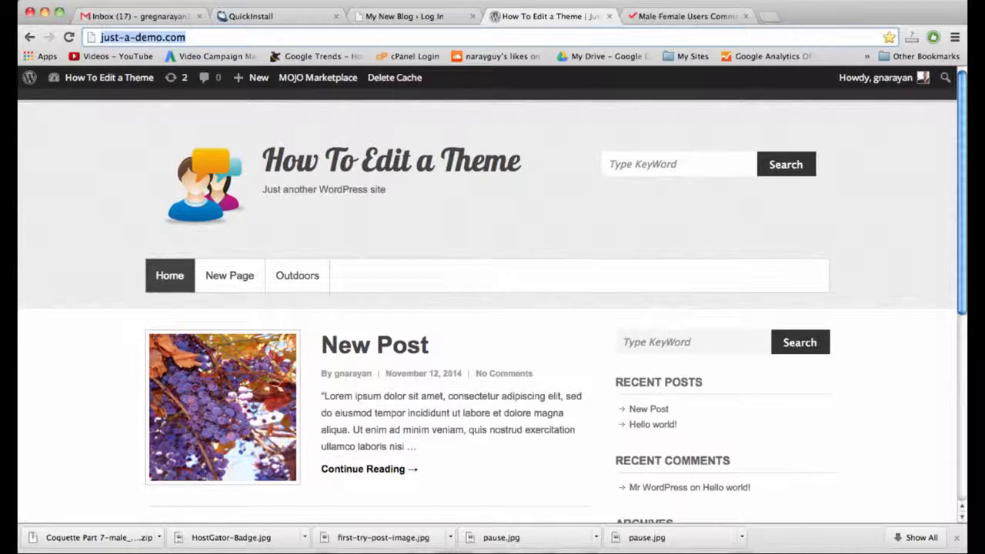
left_click(403, 15)
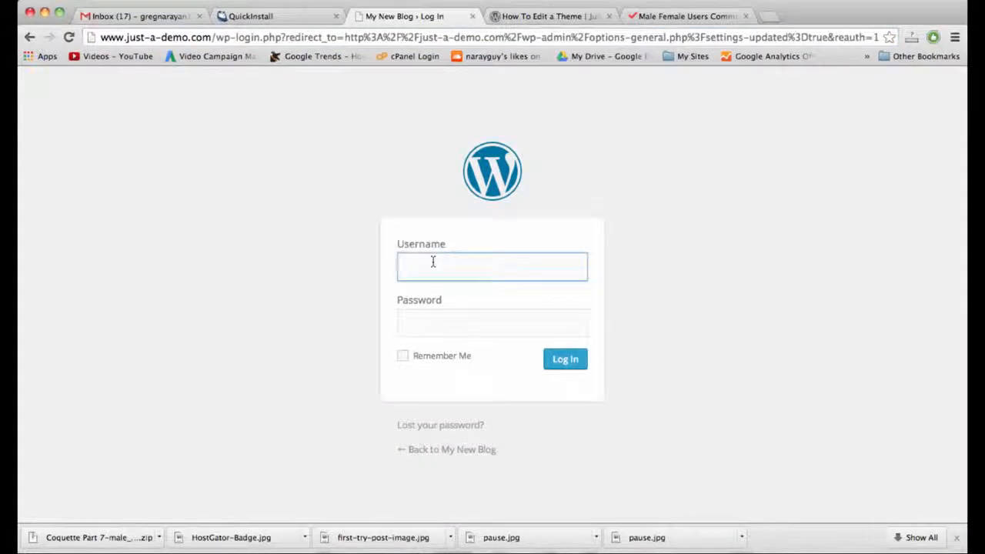
left_click(278, 16)
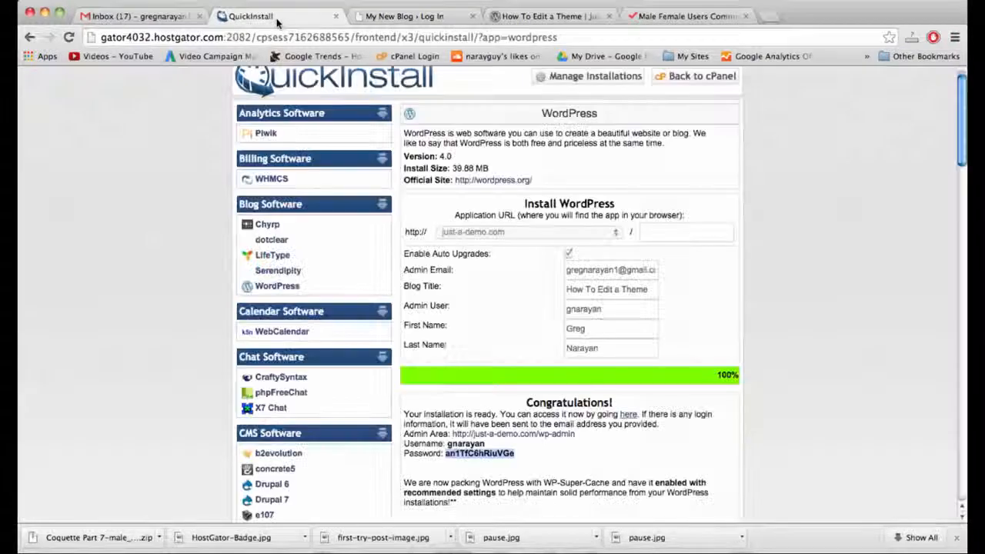
left_click(471, 460)
double_click(476, 454)
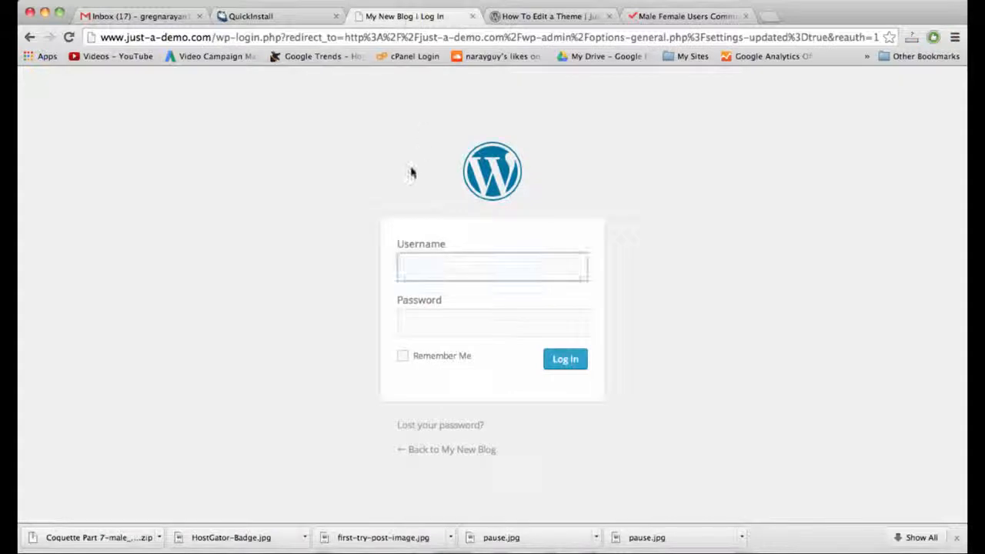
type("gnarayan")
key("Tab")
type("••••••••••••••")
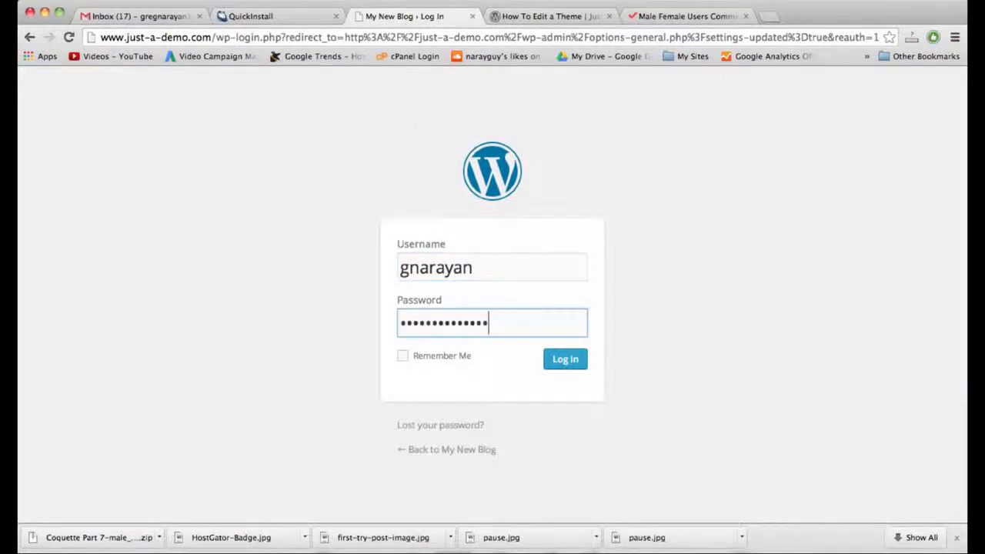
key("Return")
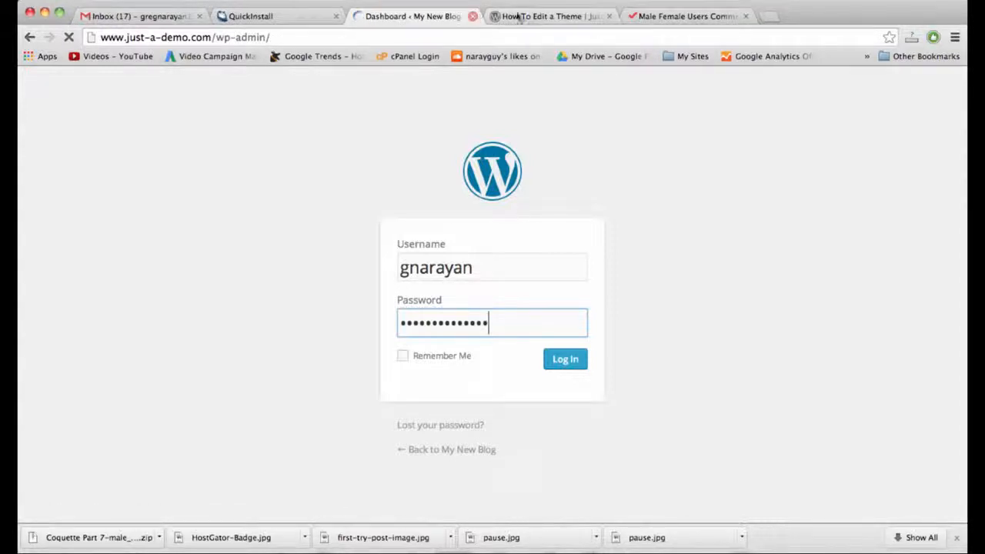
left_click(610, 16)
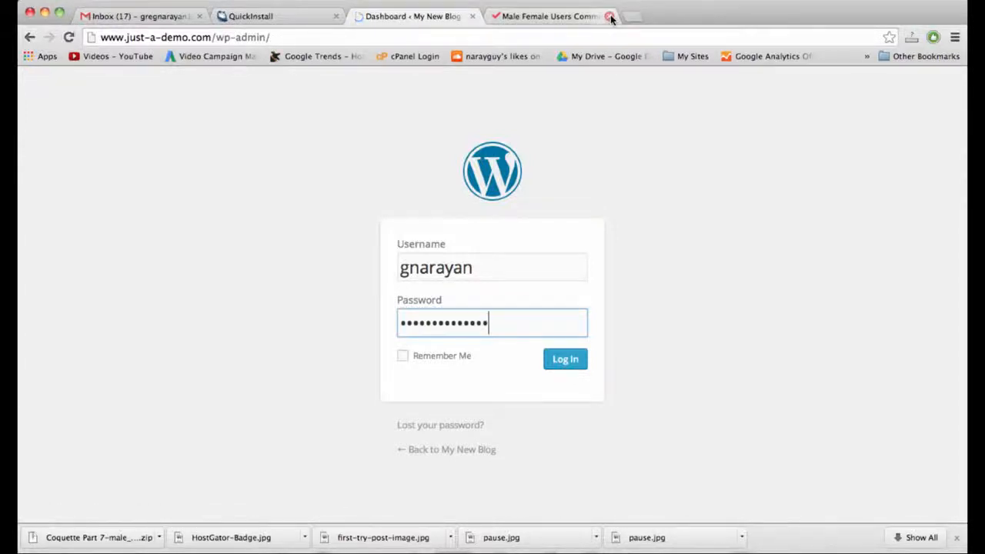
left_click(609, 17)
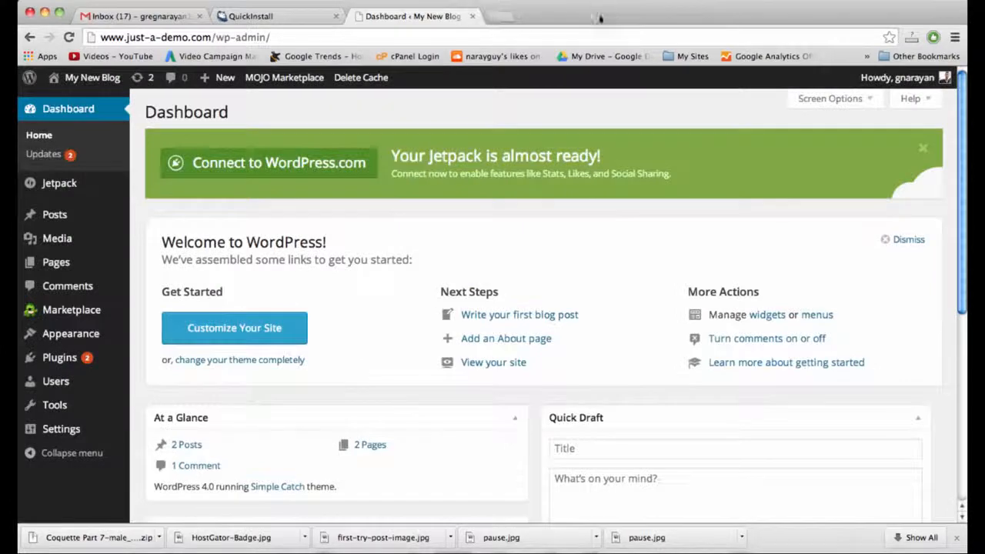
Visit the front page to see the 'My New Blog' title and 'Thanks for stopping by!' tagline.
left_click(96, 77)
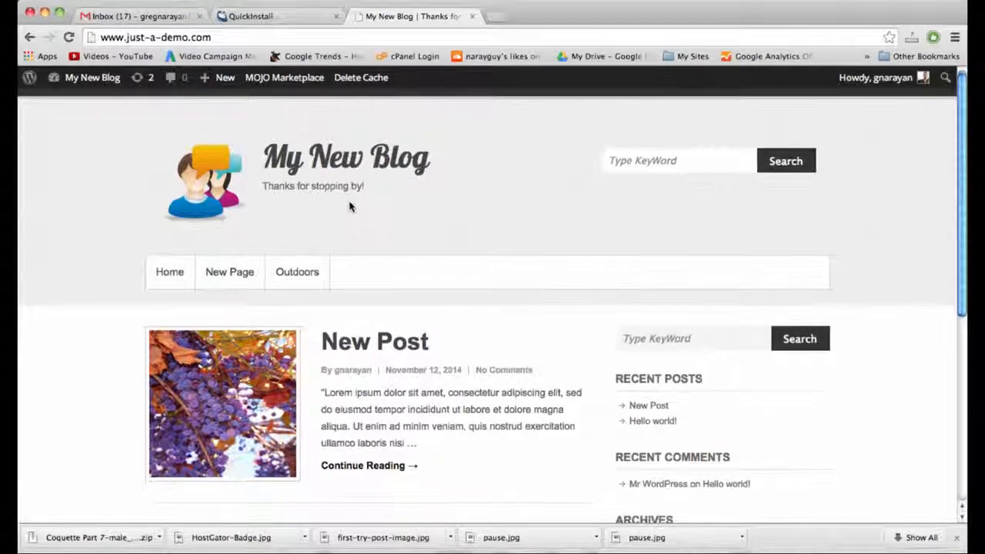
scroll(349, 206, "down", 5)
scroll(349, 206, "up", 5)
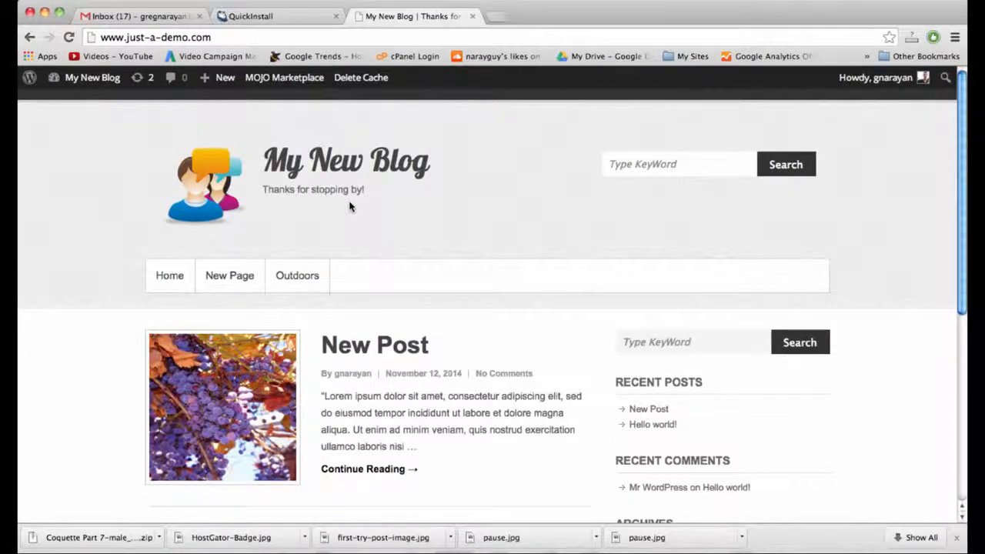
left_click(283, 23)
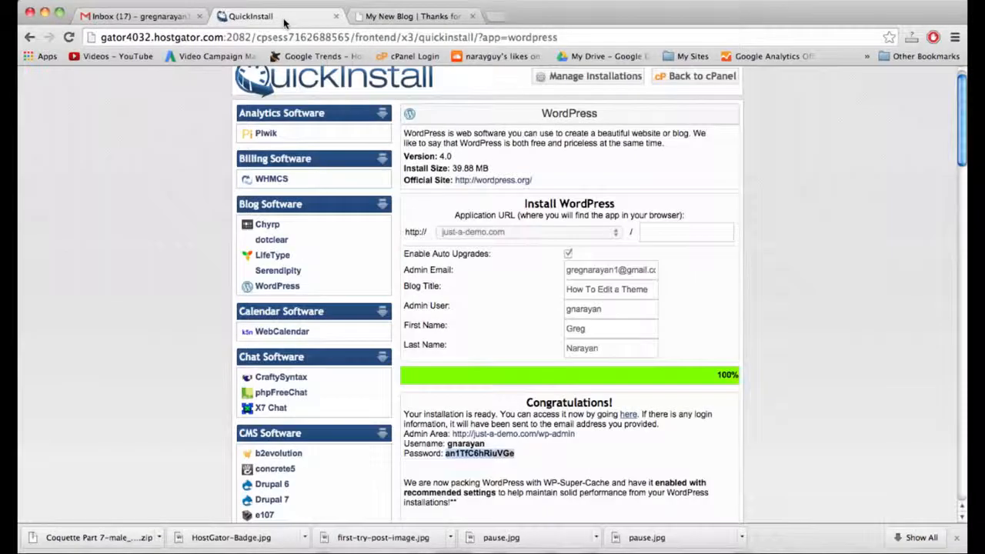
left_click(409, 17)
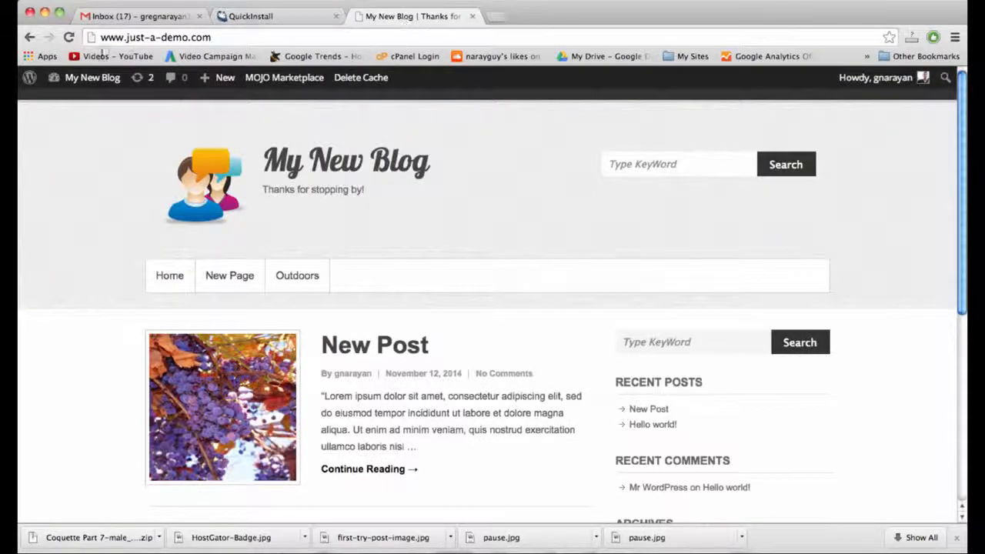
Go to Appearance > Theme Options and bring up the Social Links settings.
left_click(92, 90)
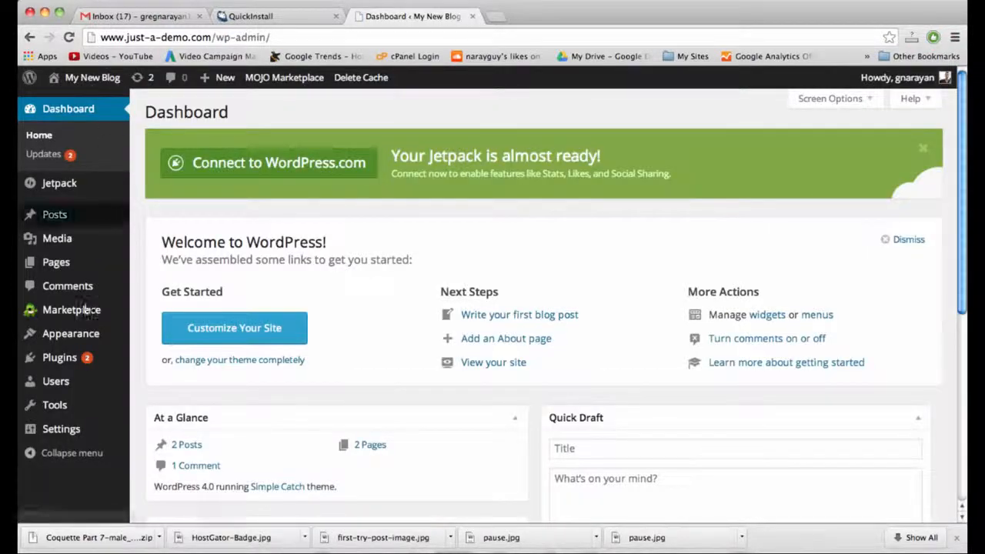
mouse_move(85, 333)
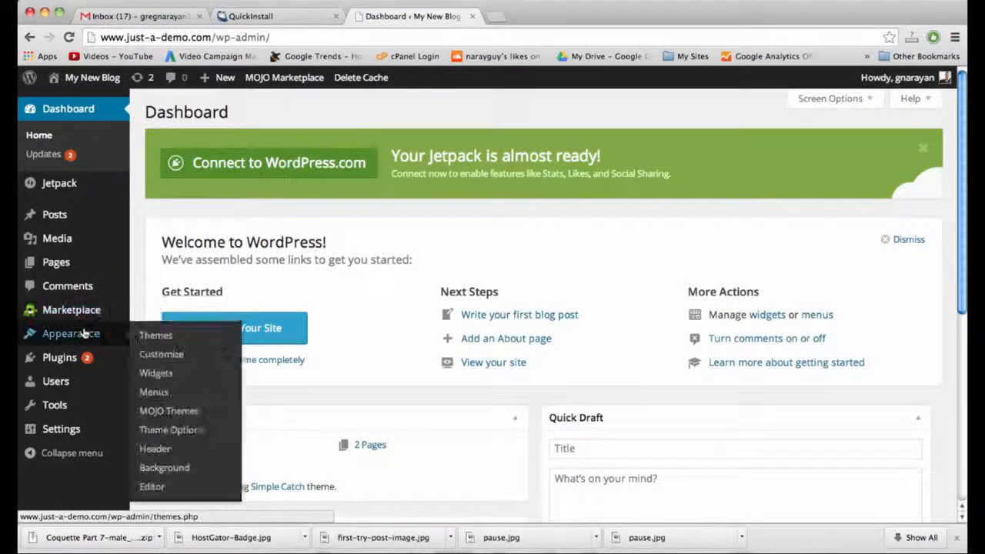
left_click(167, 432)
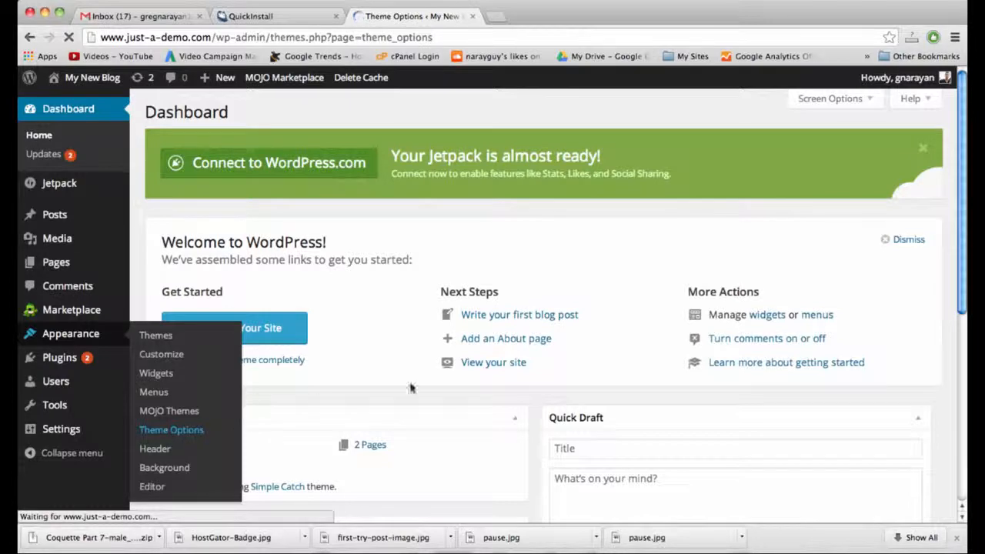
scroll(698, 370, "down", 5)
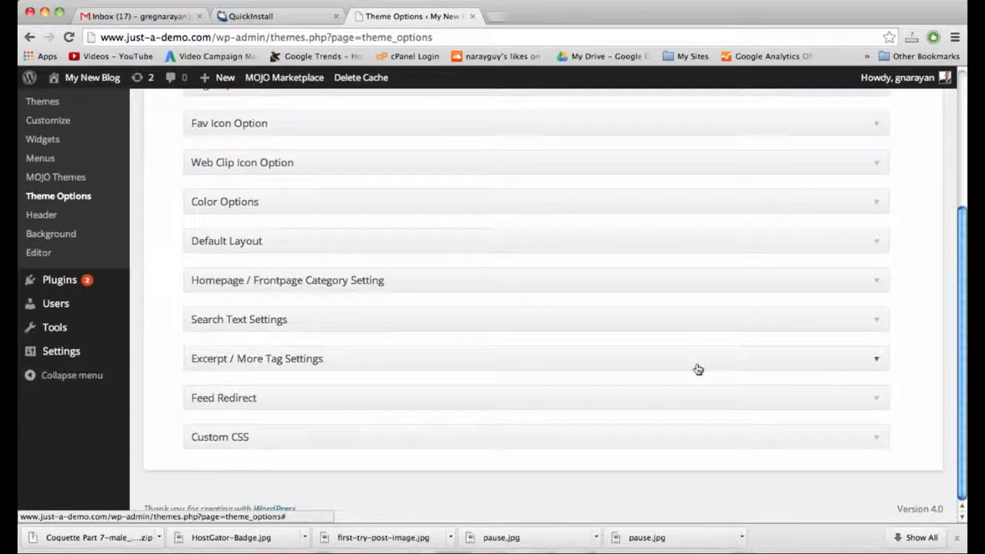
scroll(698, 369, "up", 2)
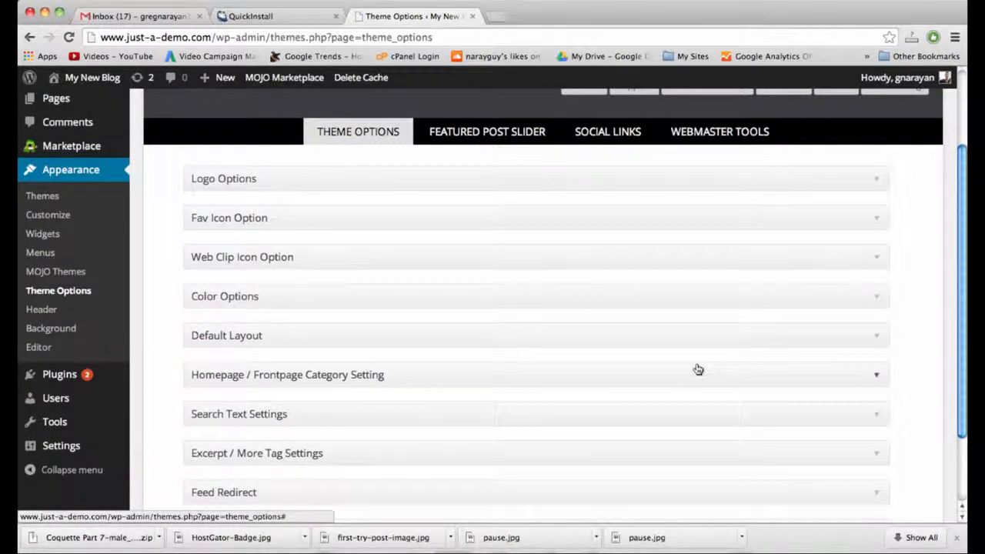
scroll(699, 369, "down", 1)
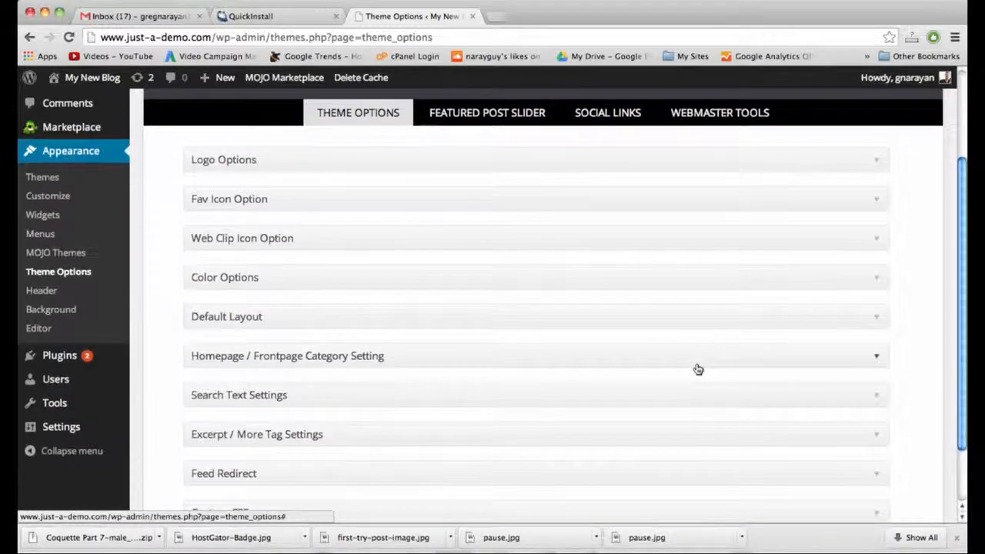
left_click(590, 109)
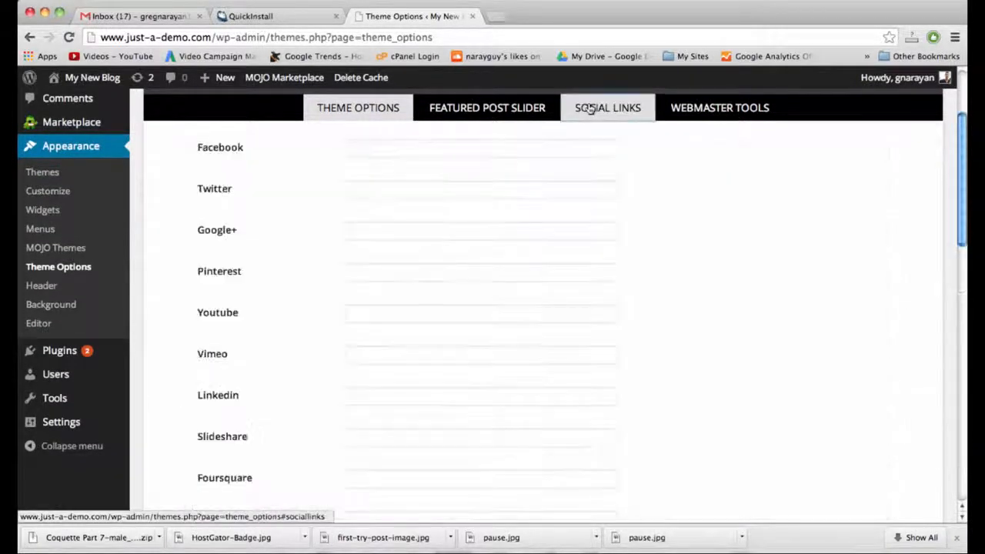
scroll(606, 260, "up", 3)
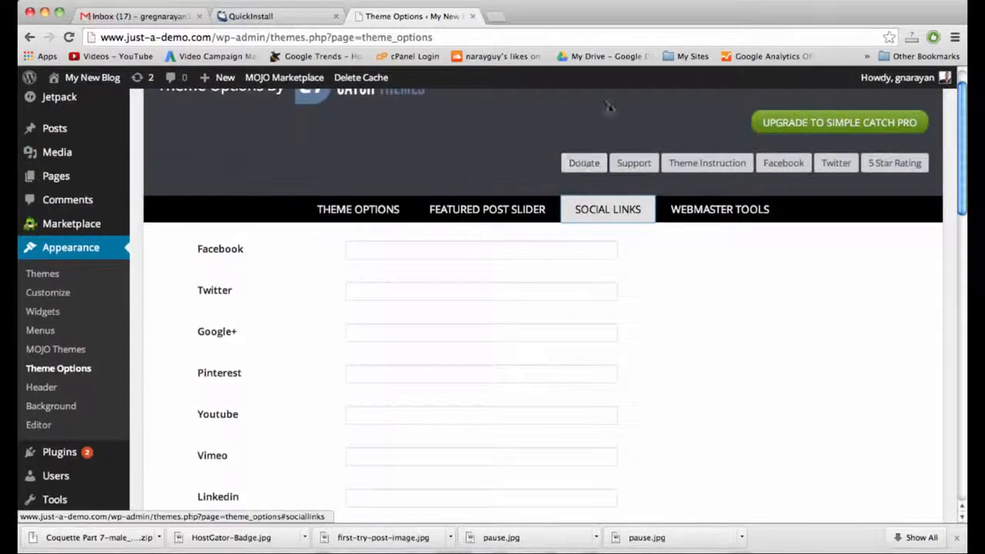
scroll(648, 458, "up", 1)
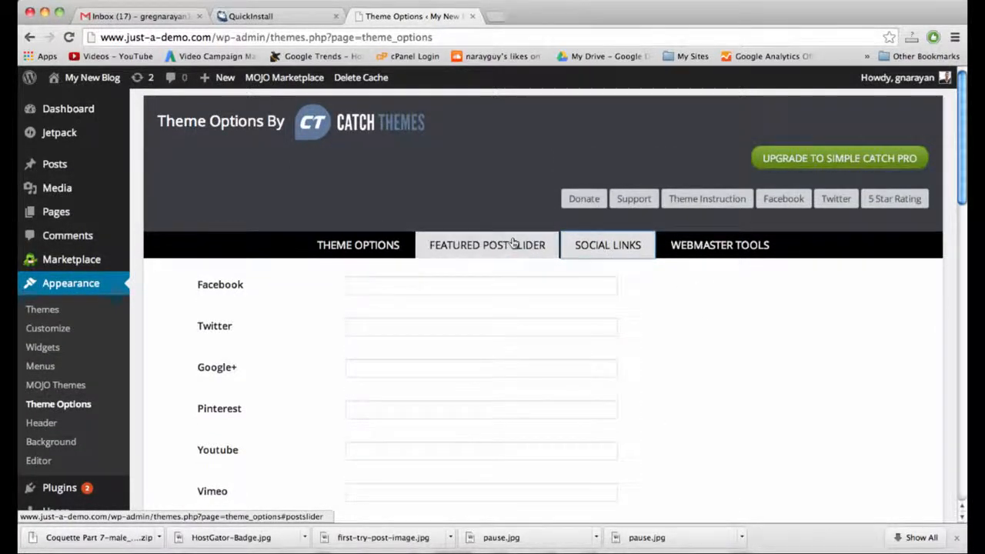
Compare the General, Featured Post Slider and Social Links tabs, ending on Social Links.
left_click(358, 245)
left_click(473, 247)
left_click(616, 245)
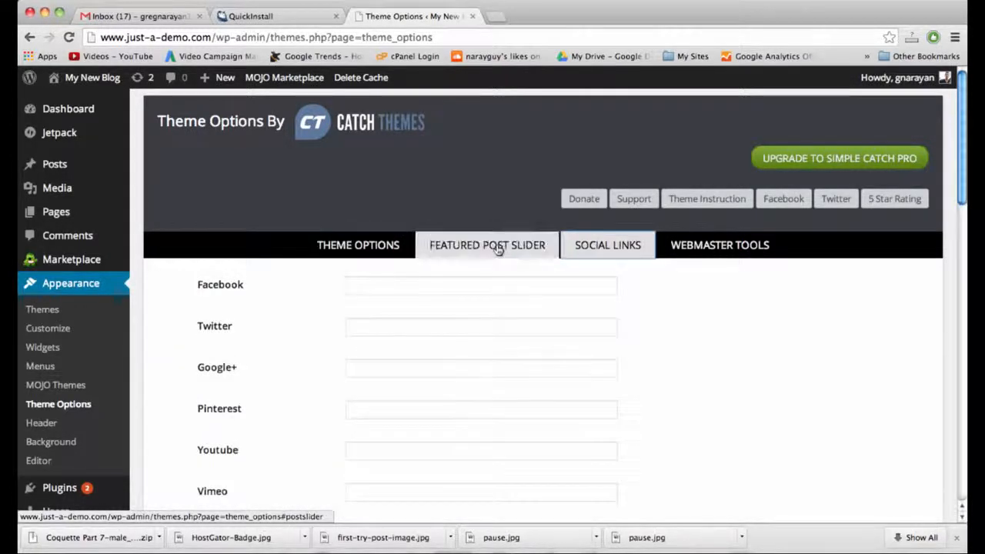
left_click(479, 245)
left_click(585, 248)
left_click(471, 243)
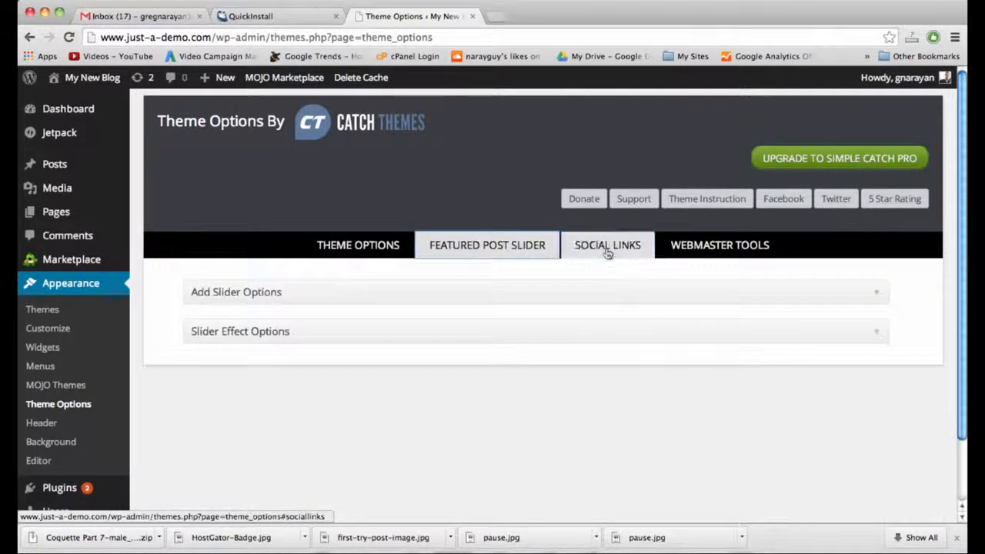
left_click(586, 243)
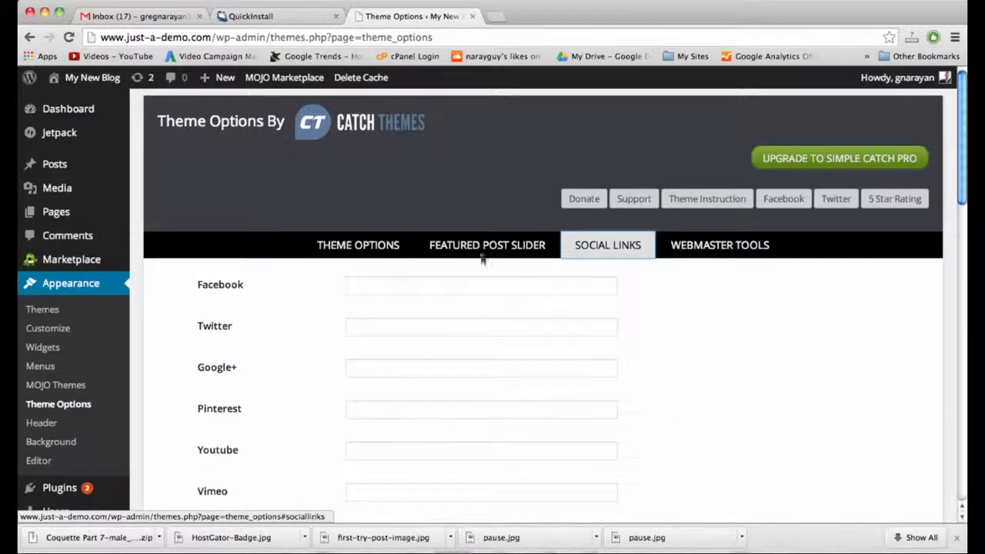
Enter the Facebook and Twitter profile URLs and save the social link settings.
left_click(357, 285)
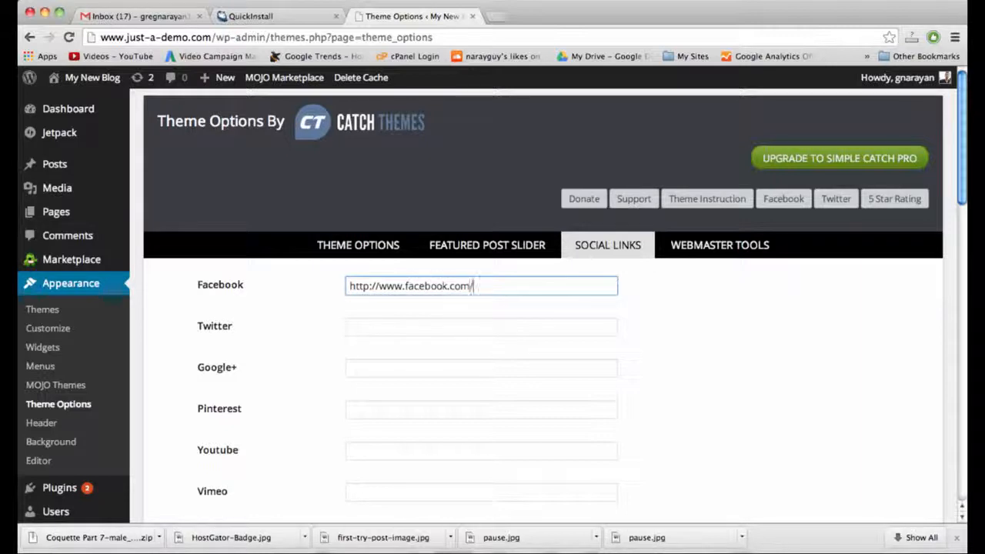
left_click(356, 326)
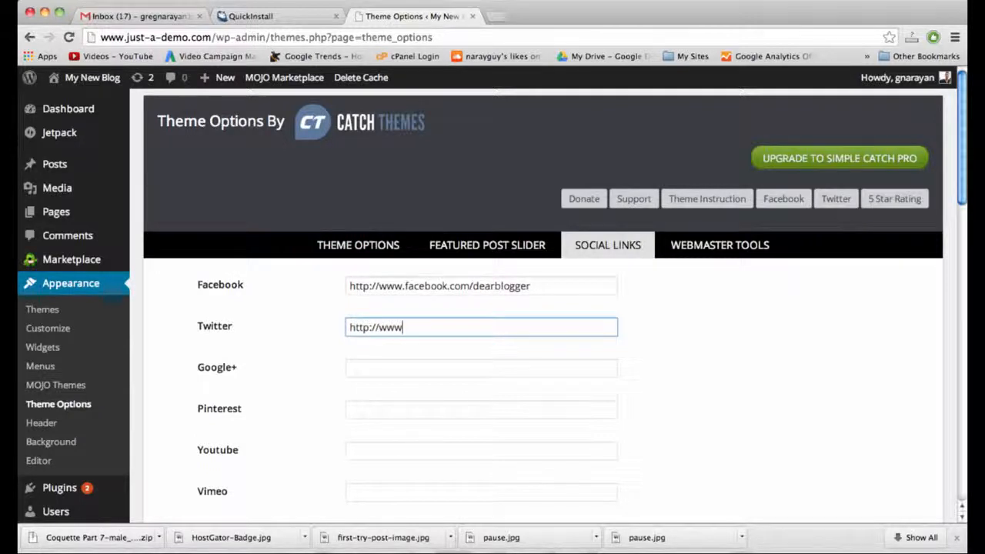
type(".")
key("BackSpace")
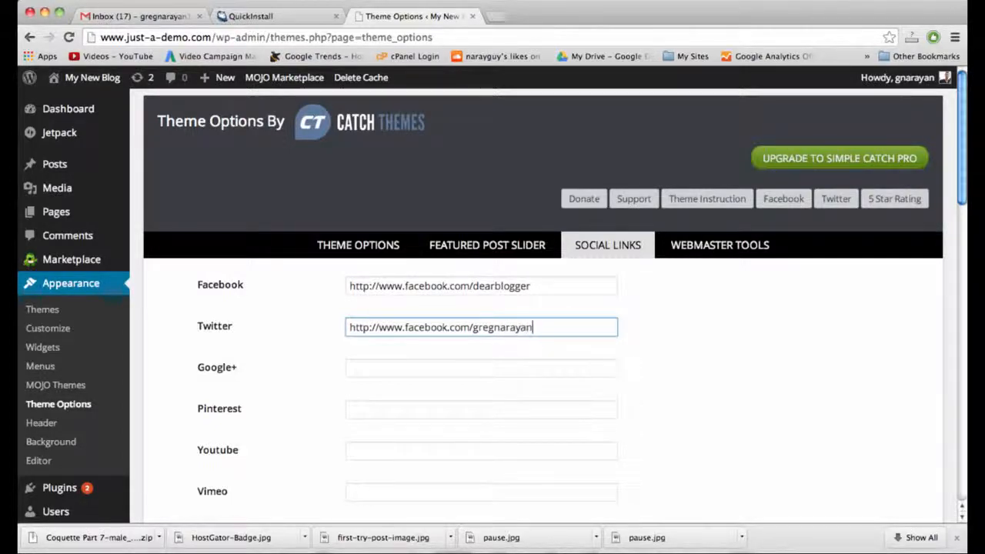
scroll(603, 394, "down", 15)
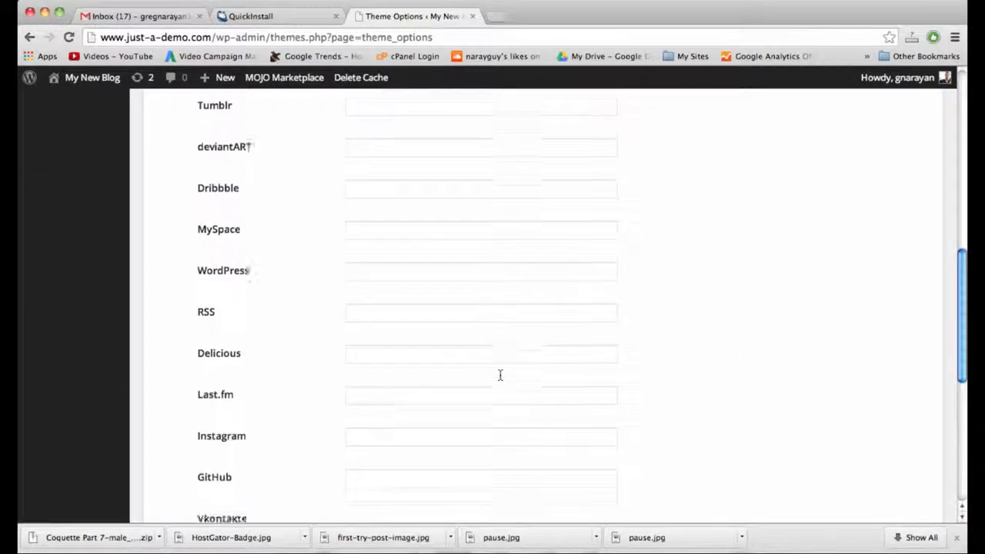
left_click(201, 425)
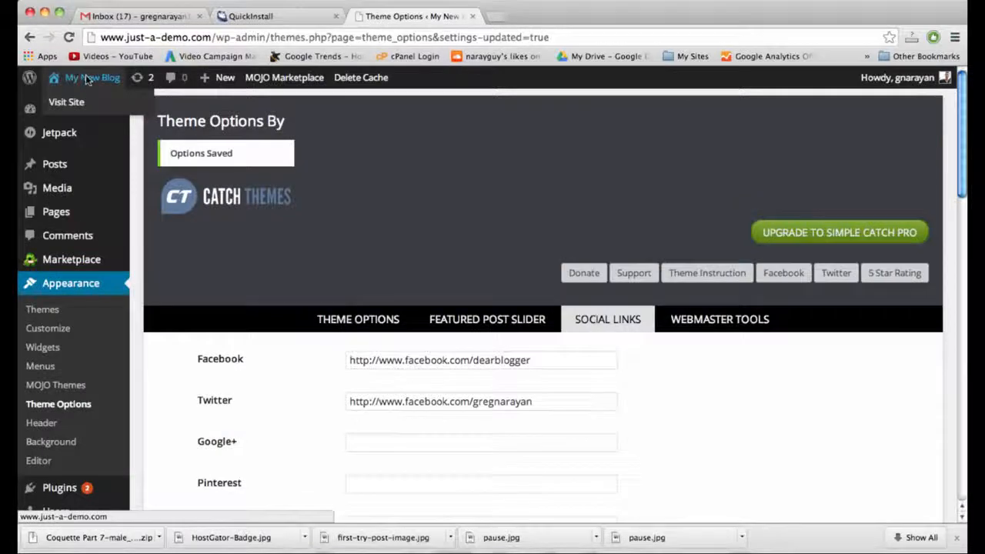
Open the blog front page in a new tab to check the new Facebook and Twitter header icons.
right_click(86, 80)
left_click(123, 82)
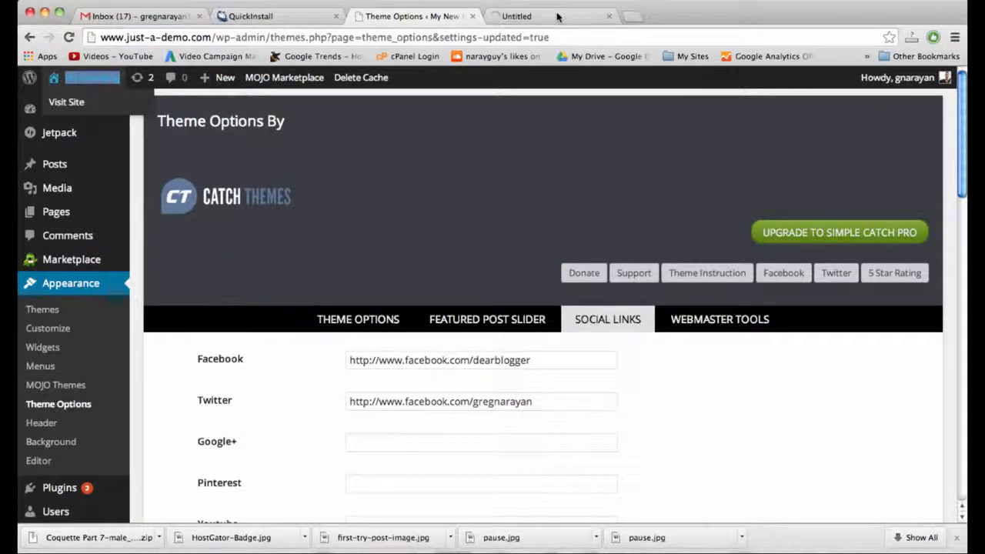
left_click(559, 13)
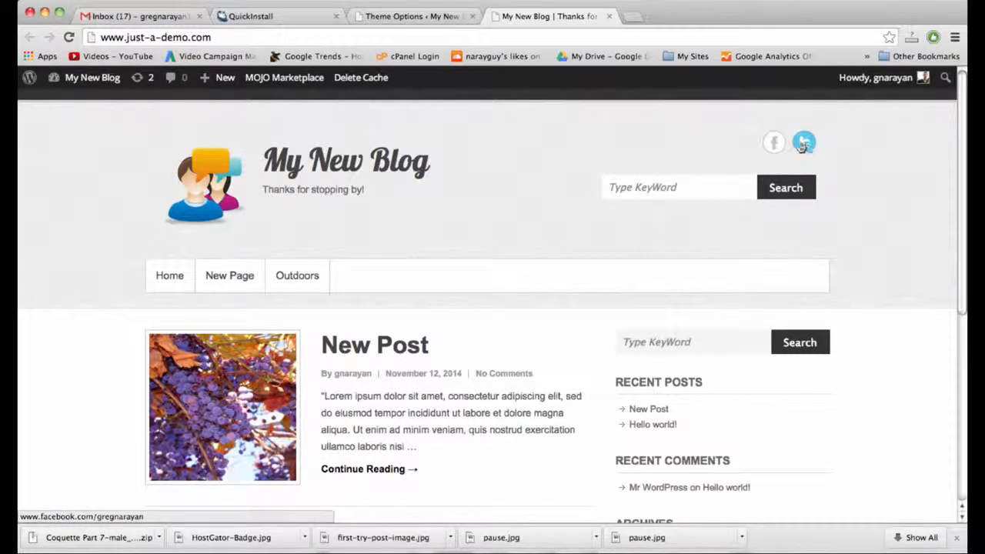
left_click(424, 15)
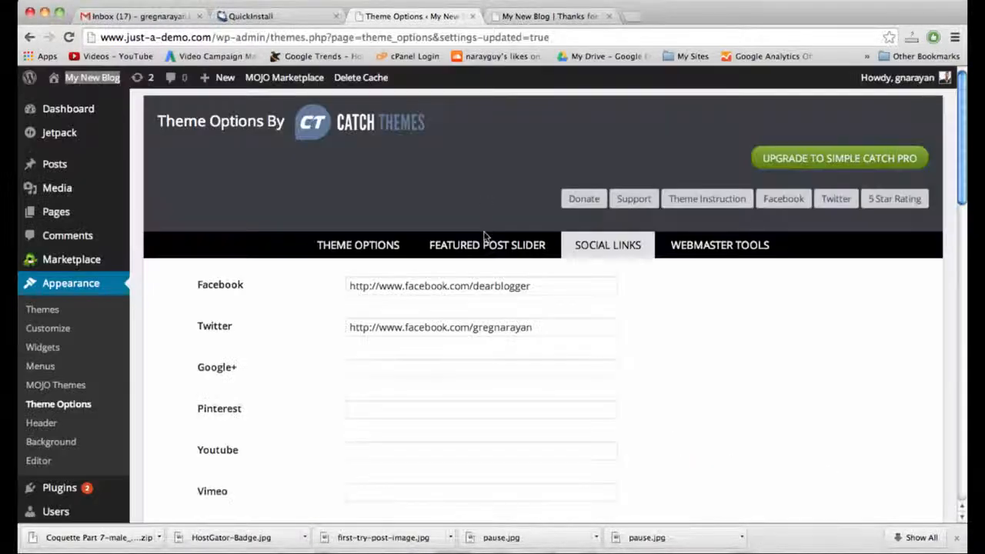
scroll(484, 231, "down", 10)
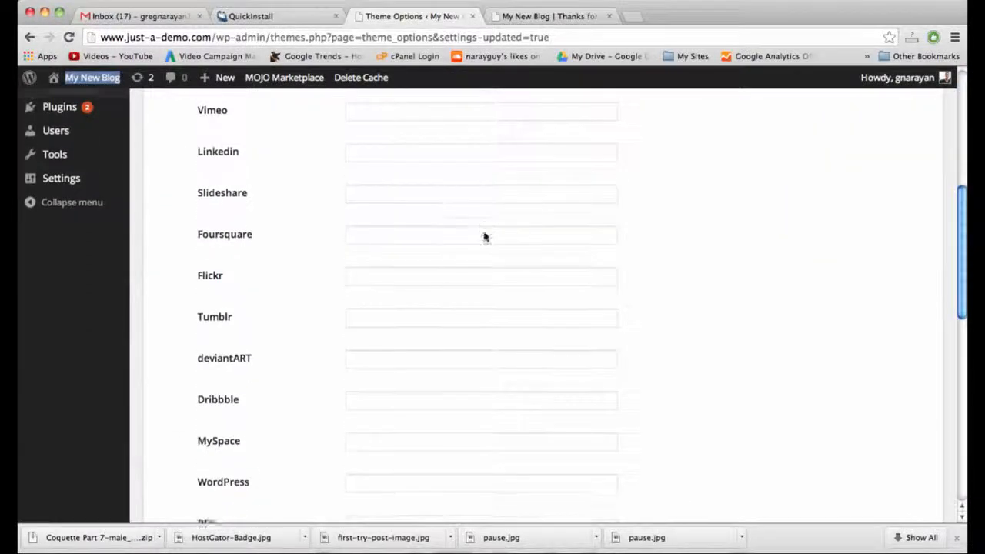
left_click(575, 15)
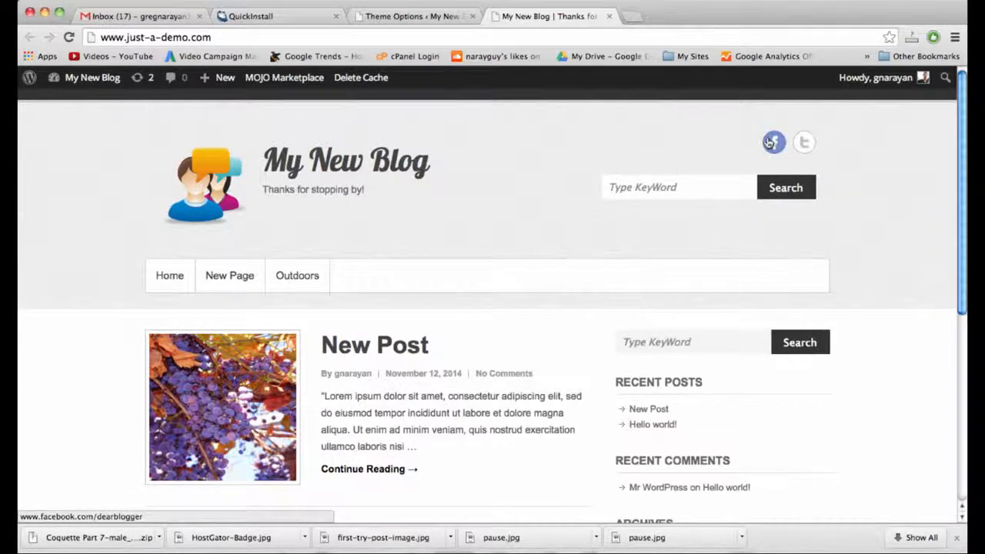
left_click(724, 191)
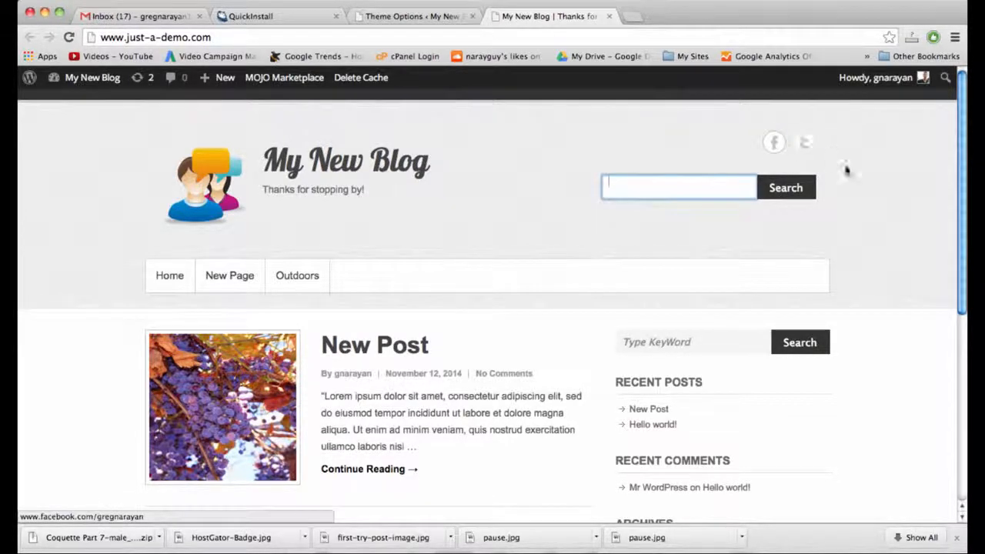
left_click(759, 228)
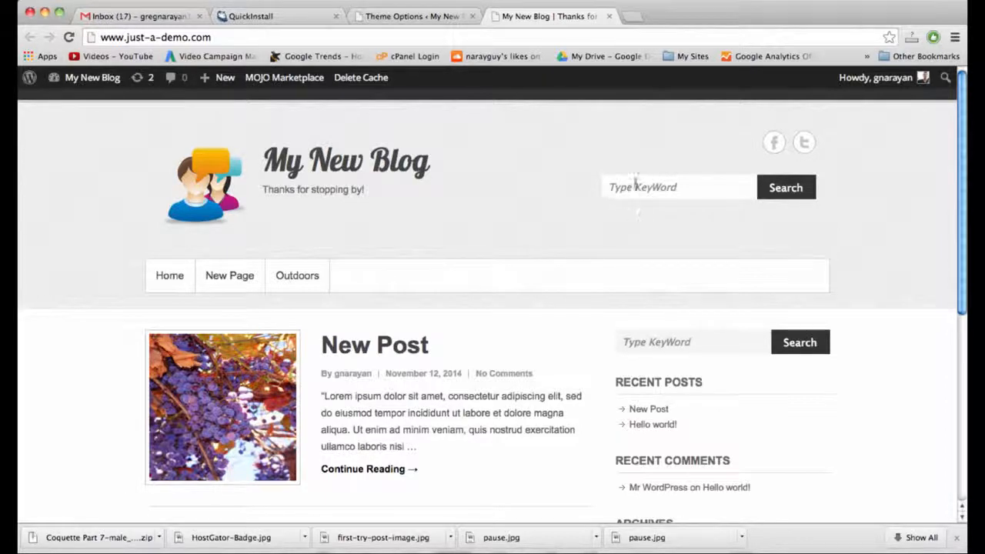
Return to the Theme Options Social Links tab in the admin.
left_click(414, 16)
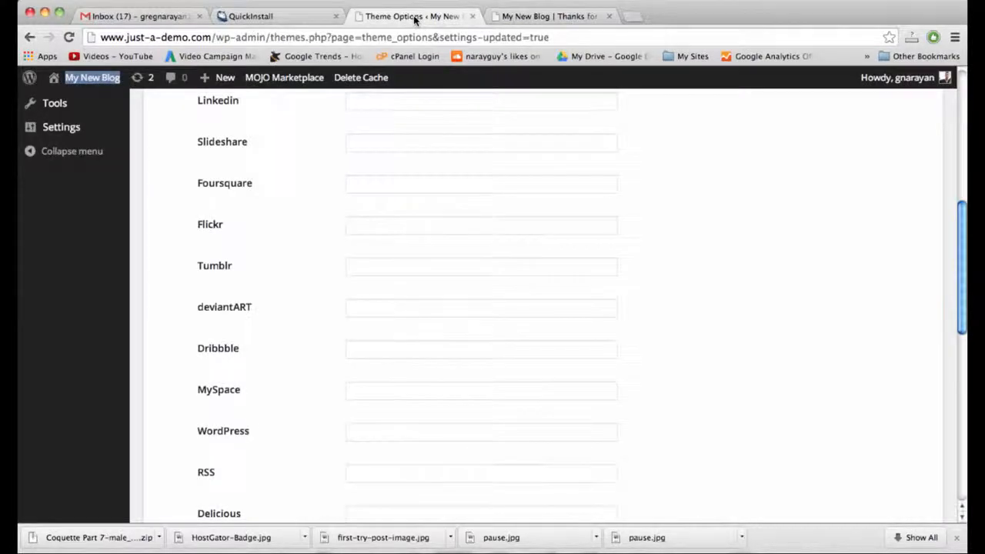
scroll(283, 299, "up", 7)
scroll(284, 298, "down", 2)
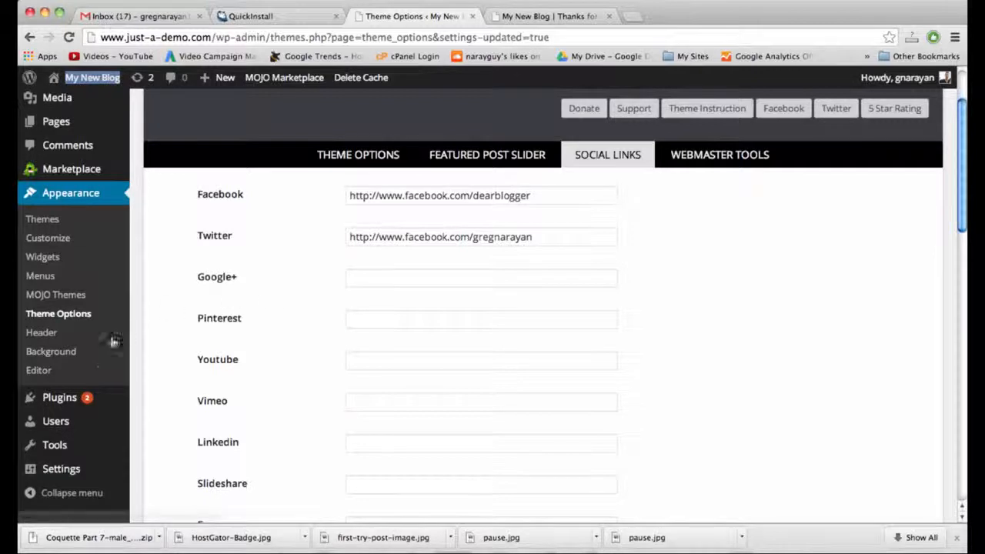
mouse_move(92, 401)
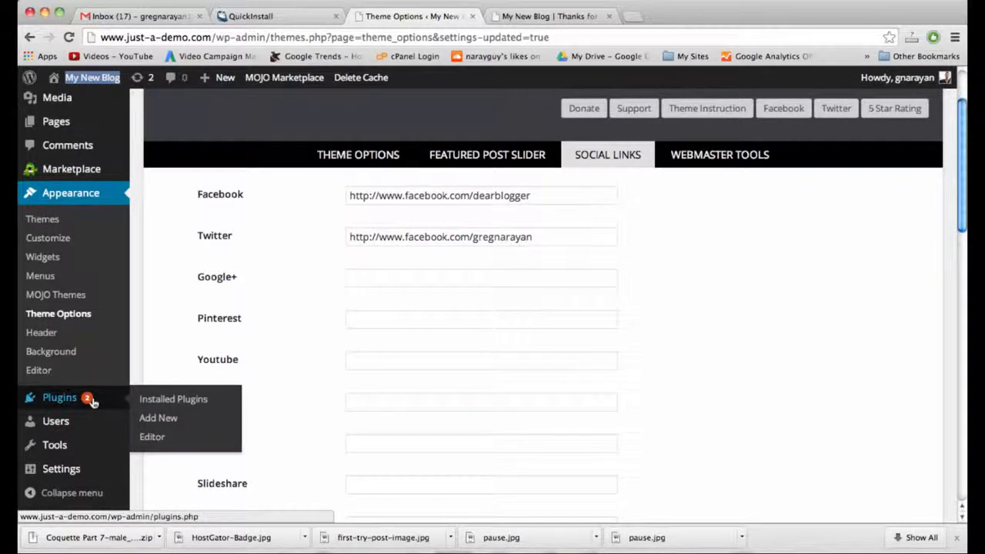
Search Add New plugins for 'twitter facebook social share' and install the first result.
left_click(156, 419)
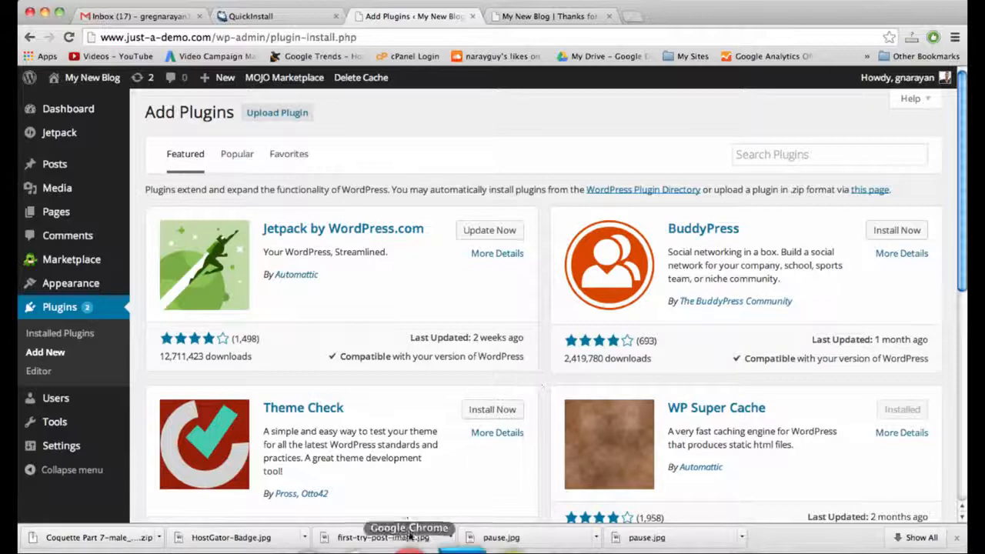
left_click(779, 150)
type("twitter")
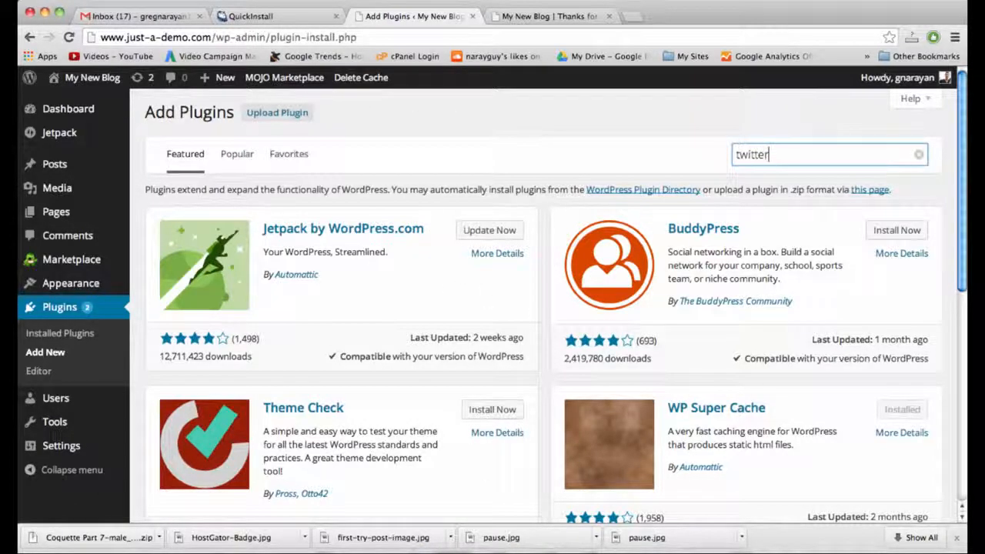
type(" facebook soci")
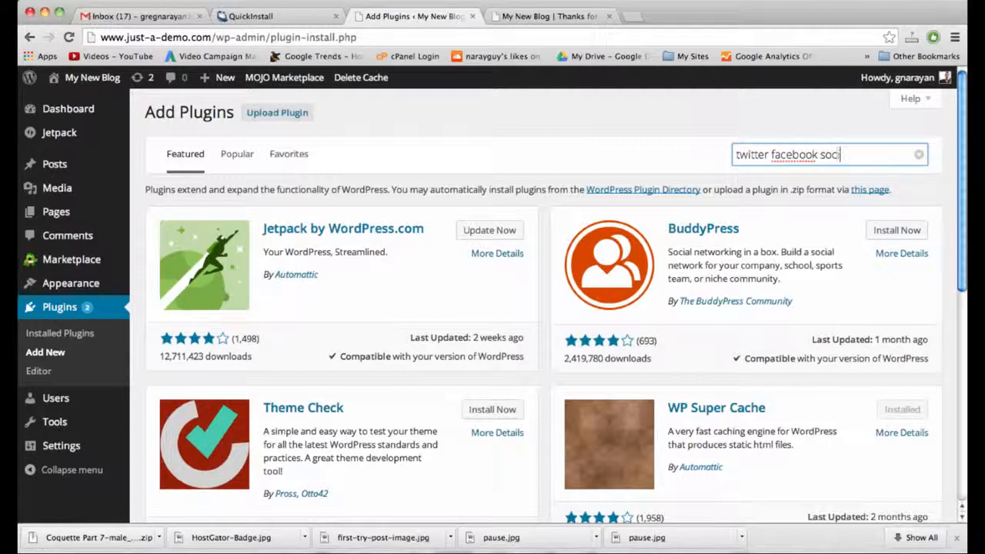
type("al share")
key("Return")
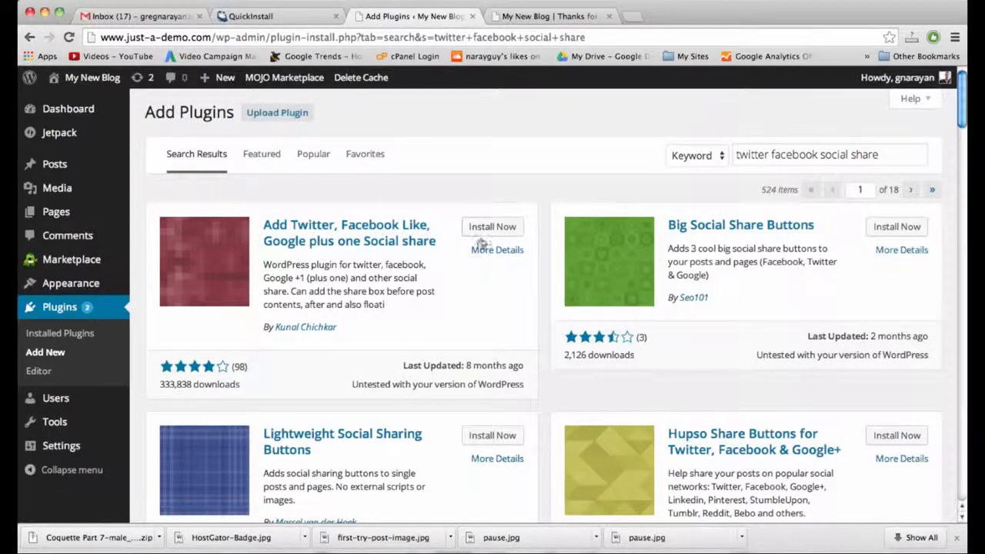
left_click(497, 227)
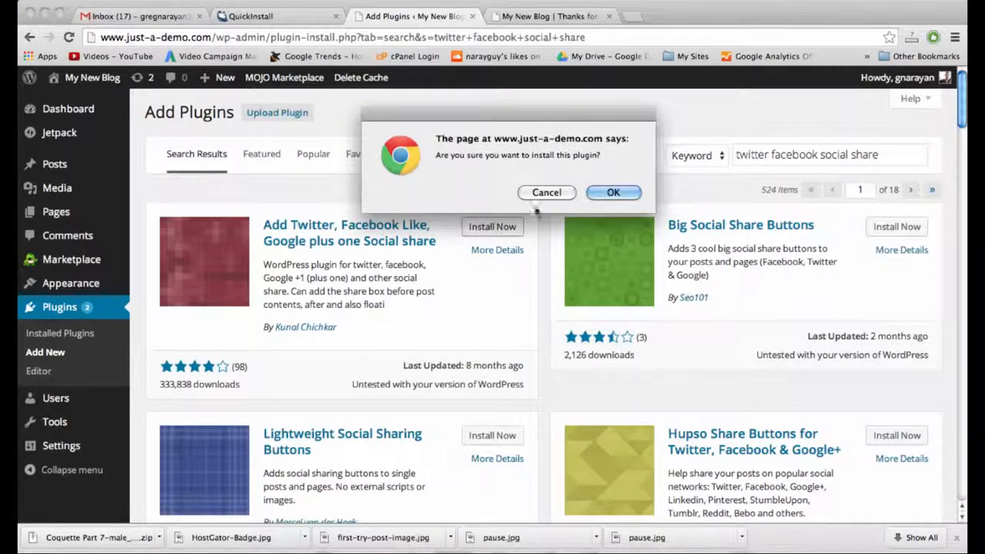
key("Return")
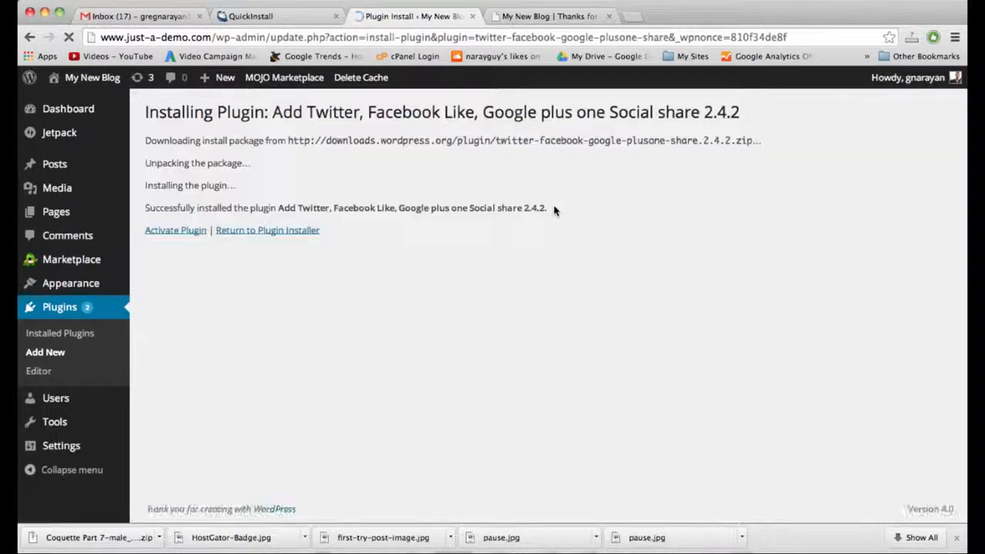
Activate the new social share plugin, then Akismet and Hello Dolly.
left_click(182, 233)
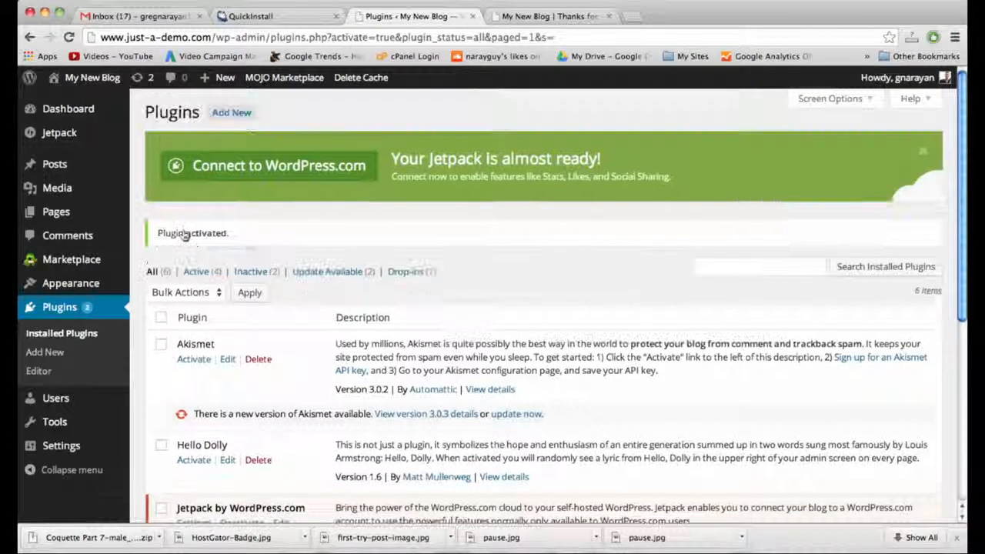
scroll(487, 273, "down", 5)
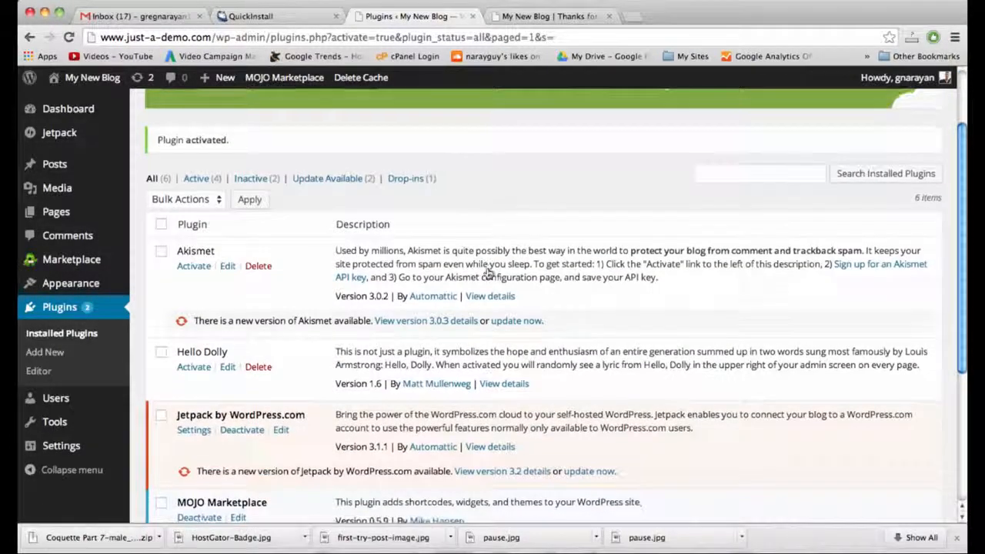
scroll(487, 270, "down", 1)
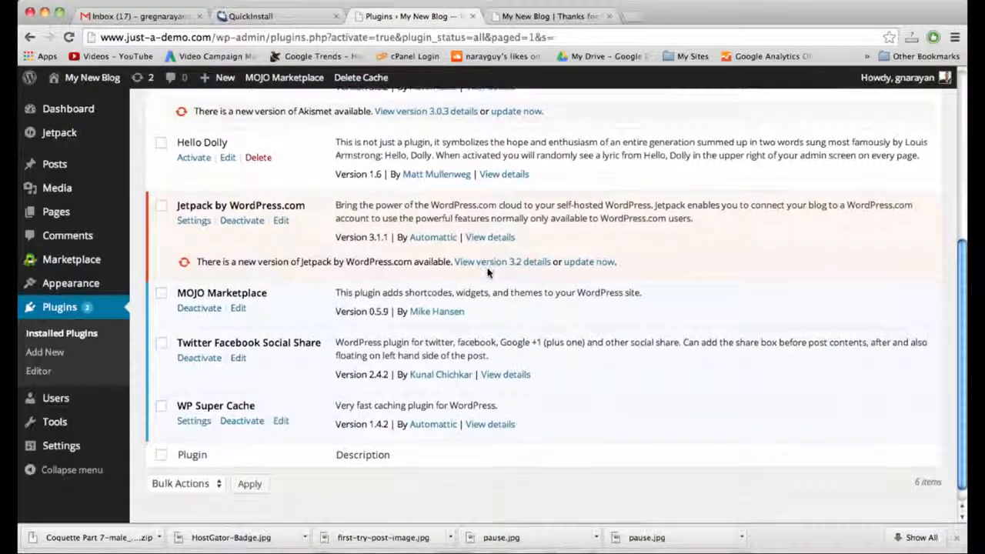
scroll(487, 271, "up", 3)
scroll(487, 273, "up", 1)
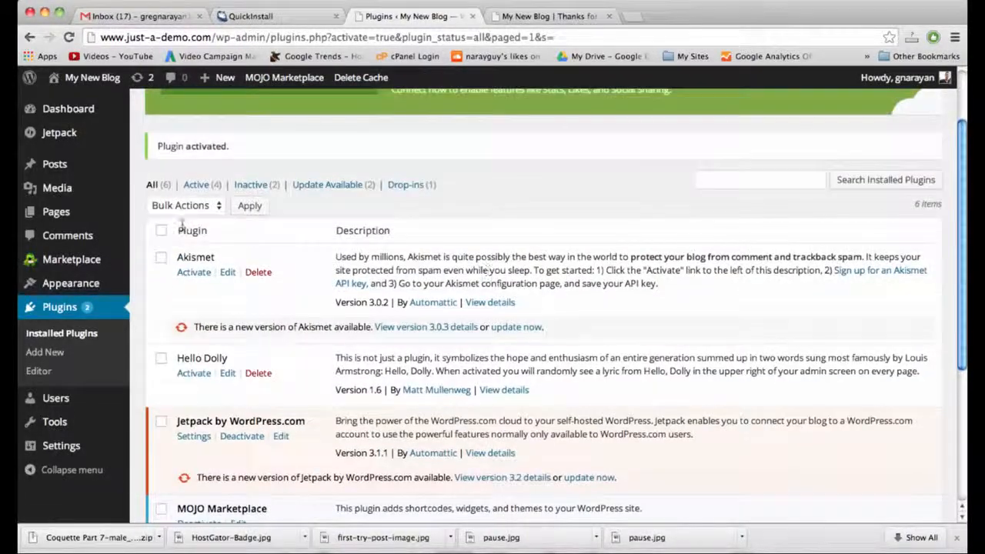
left_click(194, 273)
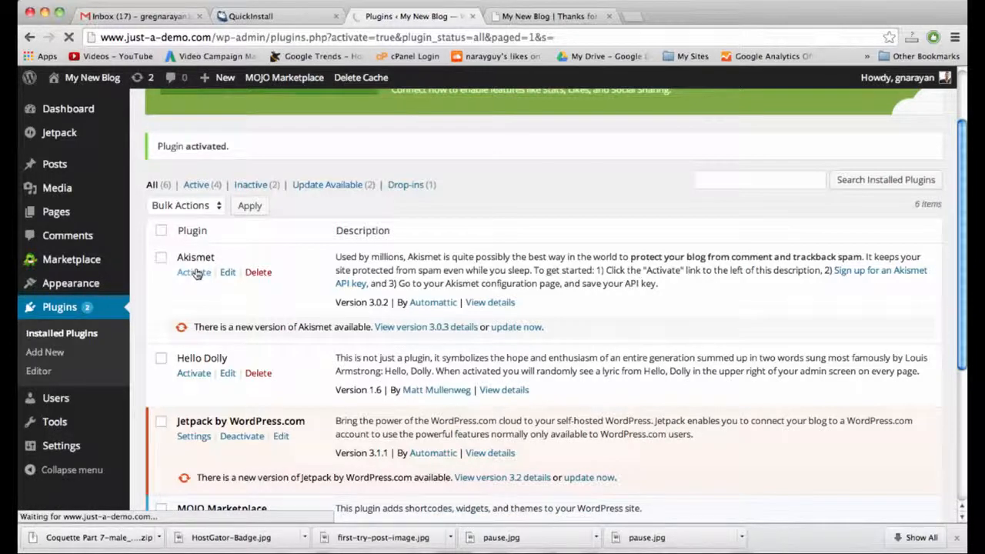
scroll(197, 273, "down", 3)
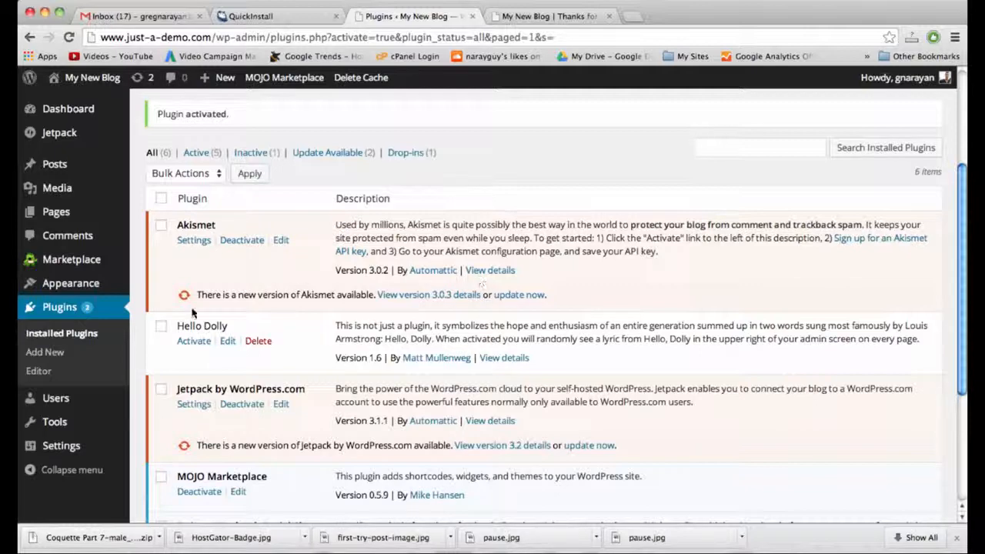
left_click(193, 341)
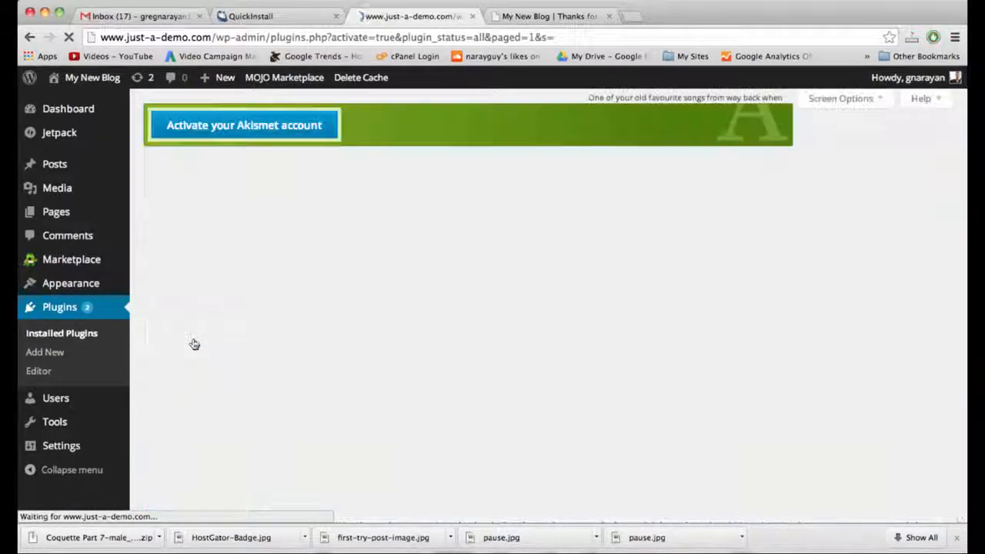
Deactivate the Jetpack plugin.
scroll(359, 442, "down", 2)
scroll(359, 443, "down", 2)
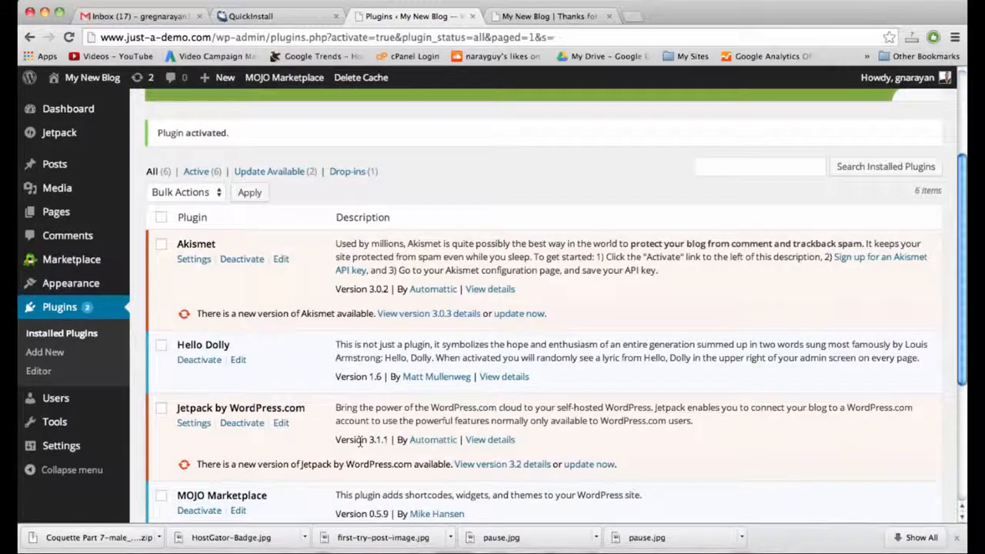
scroll(359, 440, "down", 2)
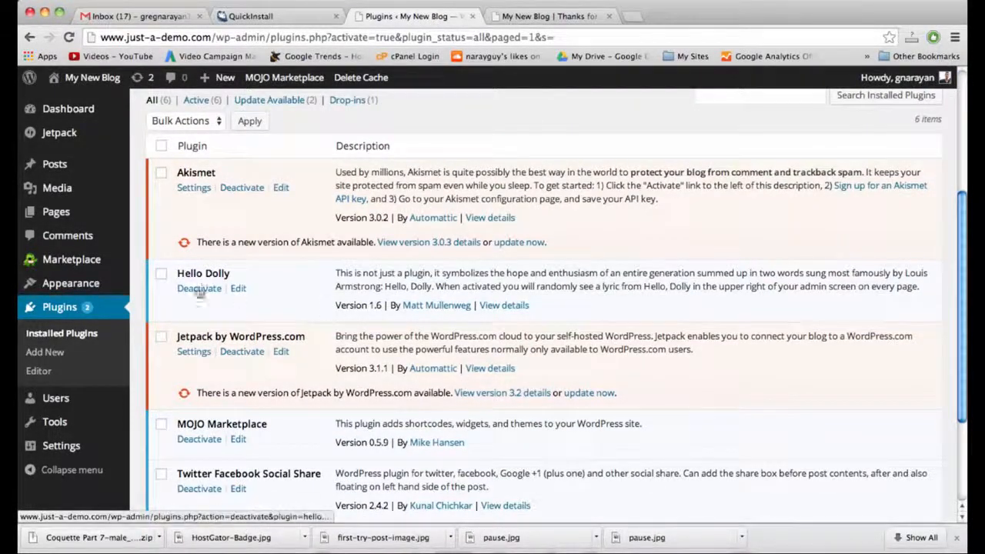
left_click(239, 354)
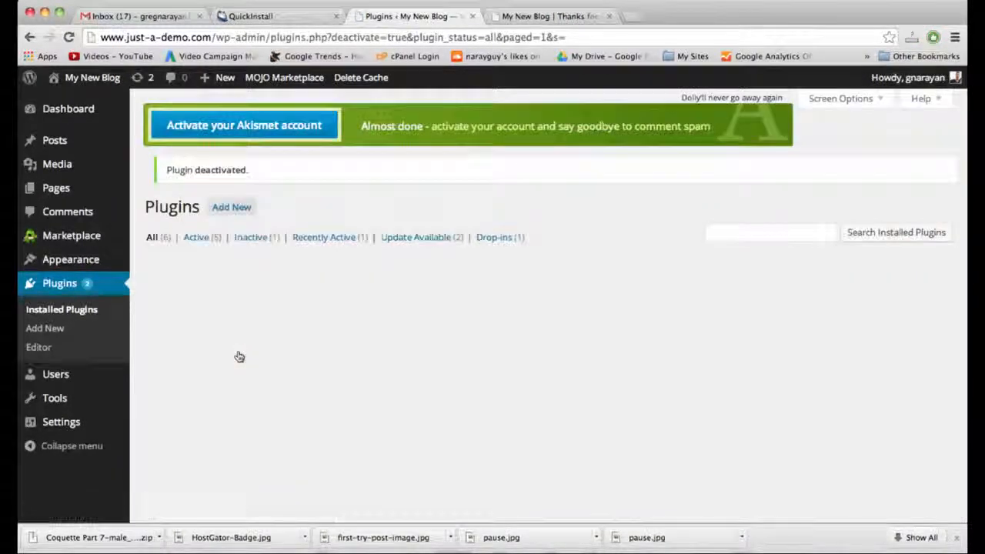
Delete the deactivated Jetpack plugin along with its files and data.
scroll(241, 338, "down", 5)
left_click(254, 308)
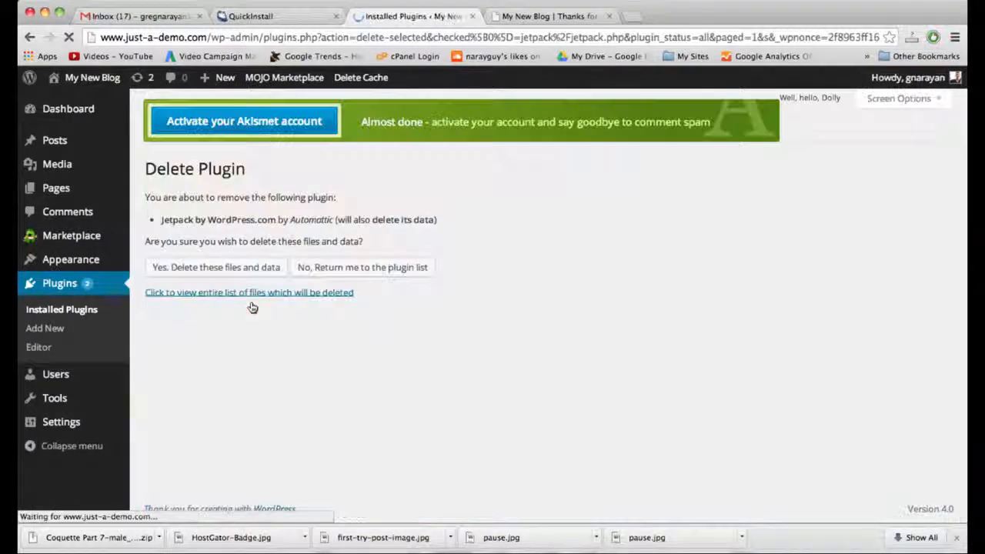
left_click(237, 267)
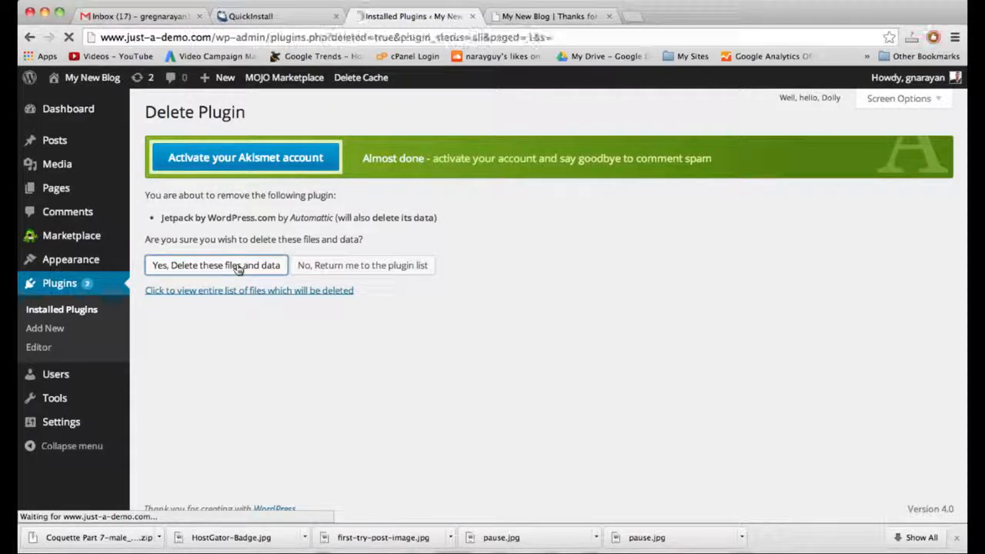
Select all plugins and bulk-update them.
scroll(238, 269, "down", 1)
scroll(239, 270, "down", 2)
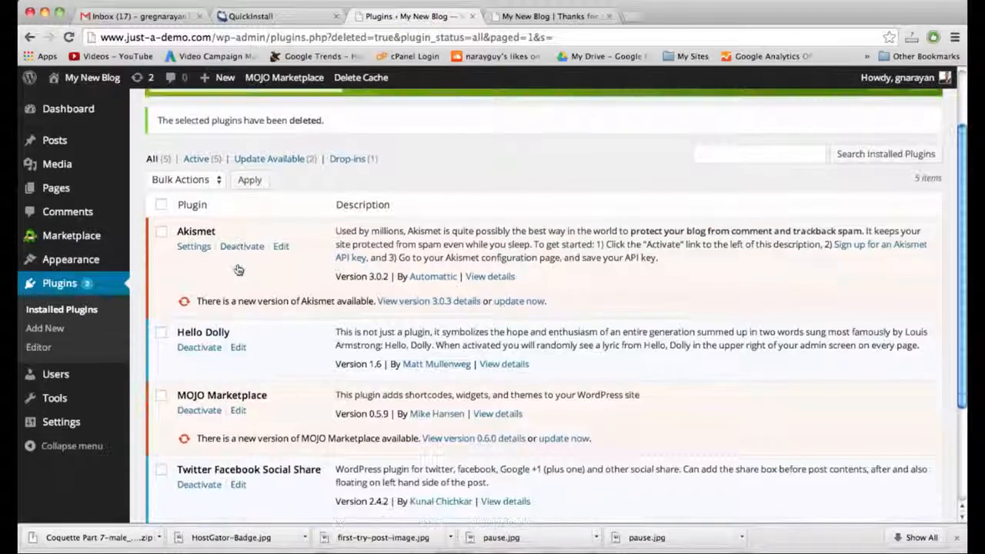
left_click(161, 205)
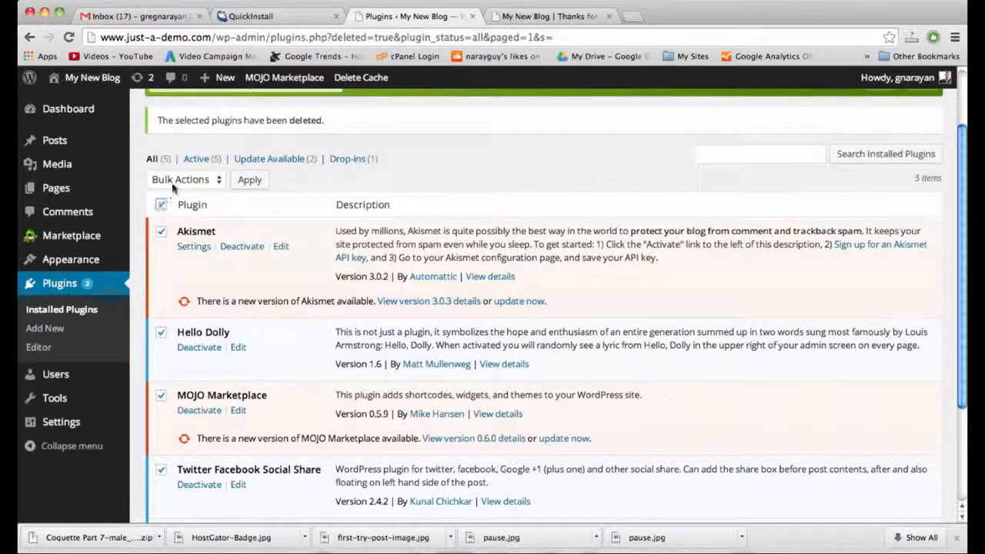
left_click(173, 179)
left_click(179, 220)
left_click(248, 180)
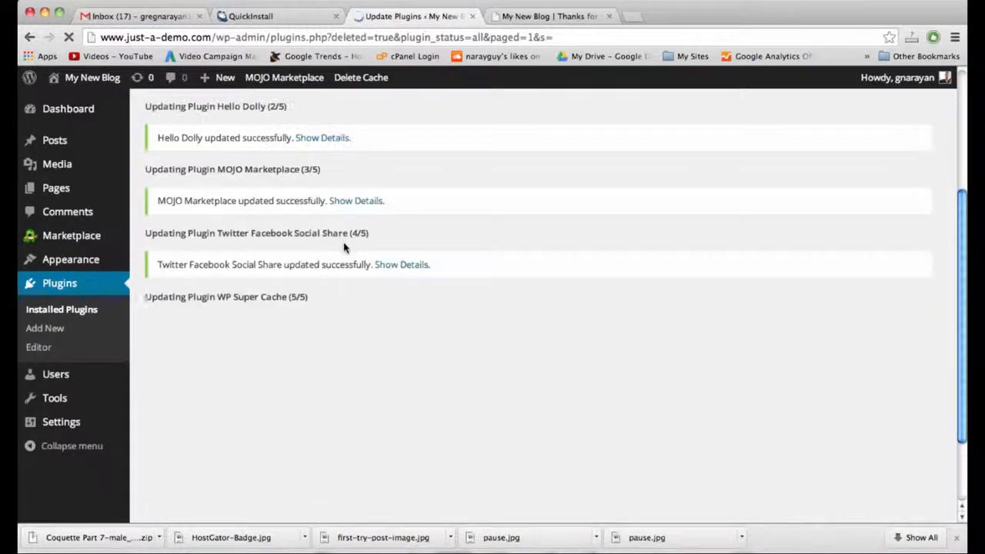
scroll(344, 247, "down", 3)
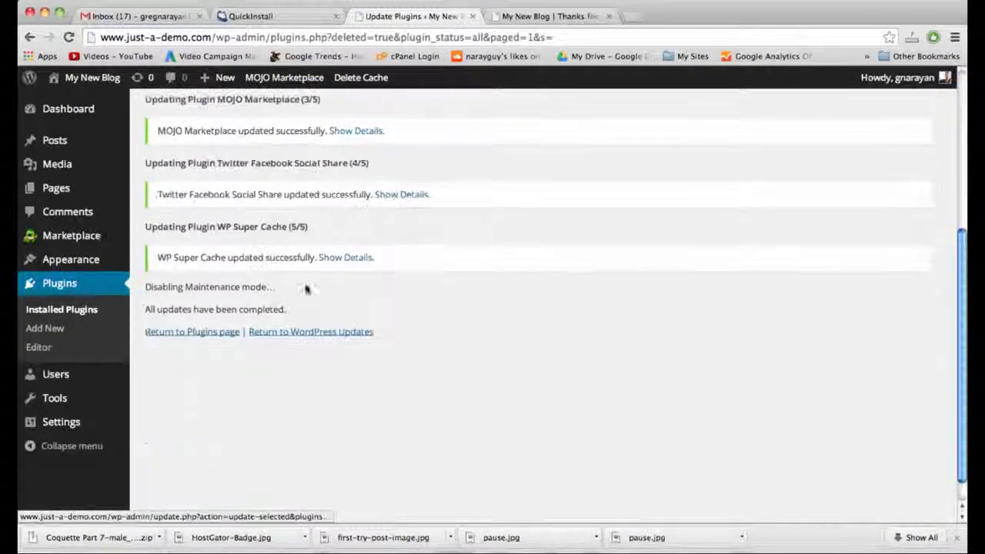
left_click(208, 334)
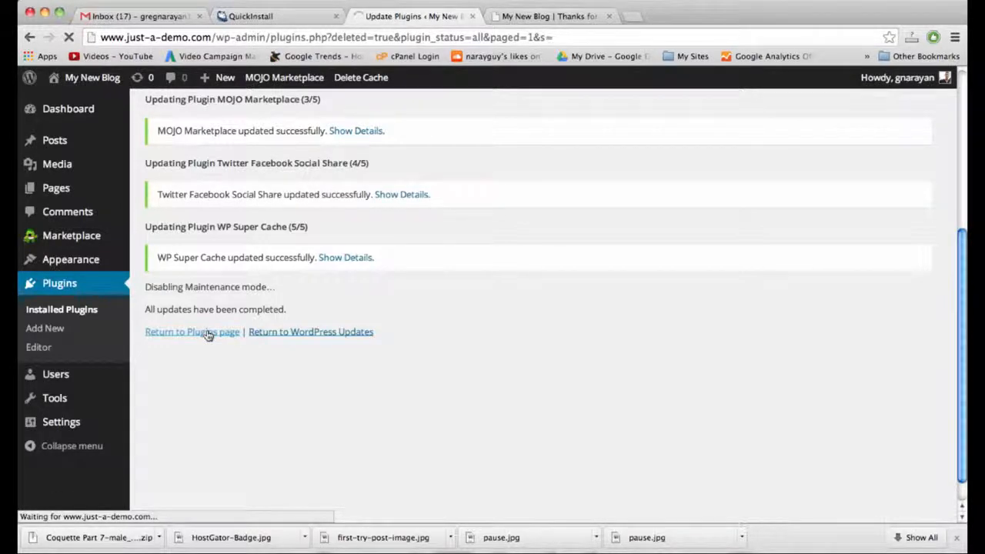
Delete the MOJO Marketplace plugin, then view the blog's home page.
scroll(206, 335, "down", 4)
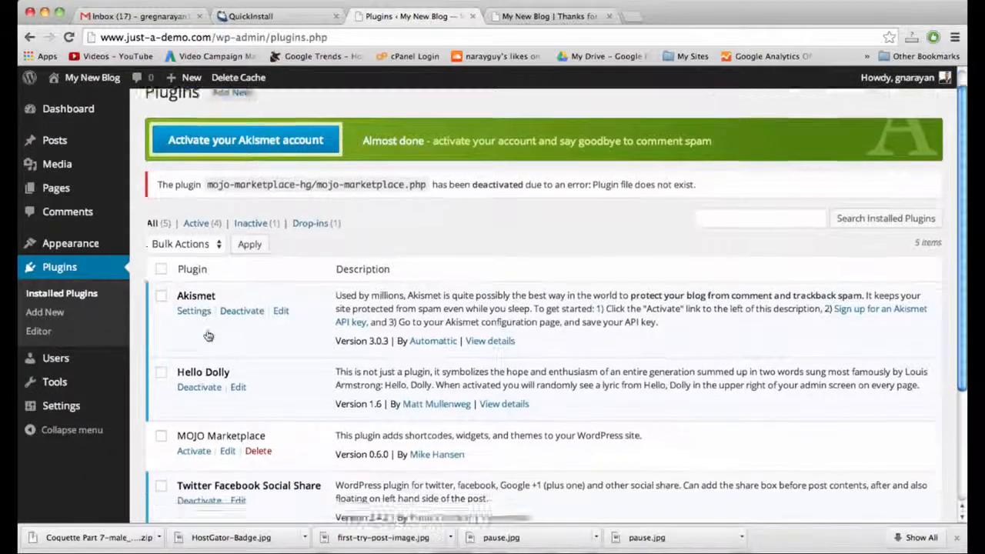
left_click(259, 296)
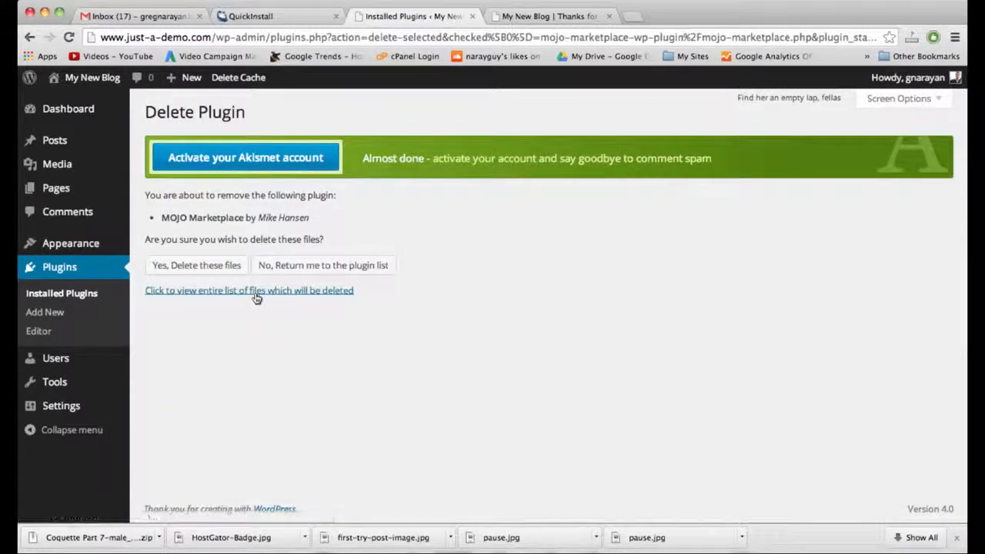
left_click(204, 268)
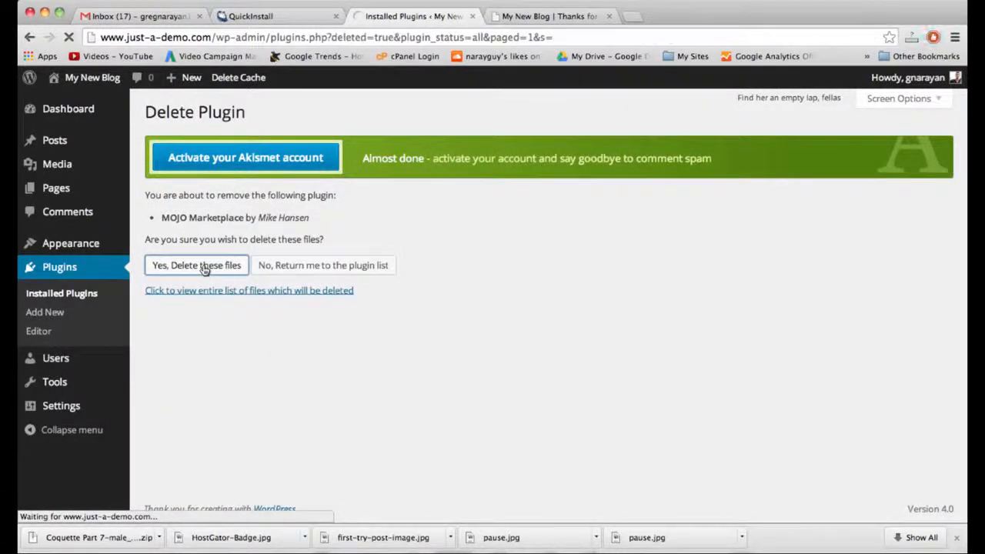
scroll(204, 269, "down", 3)
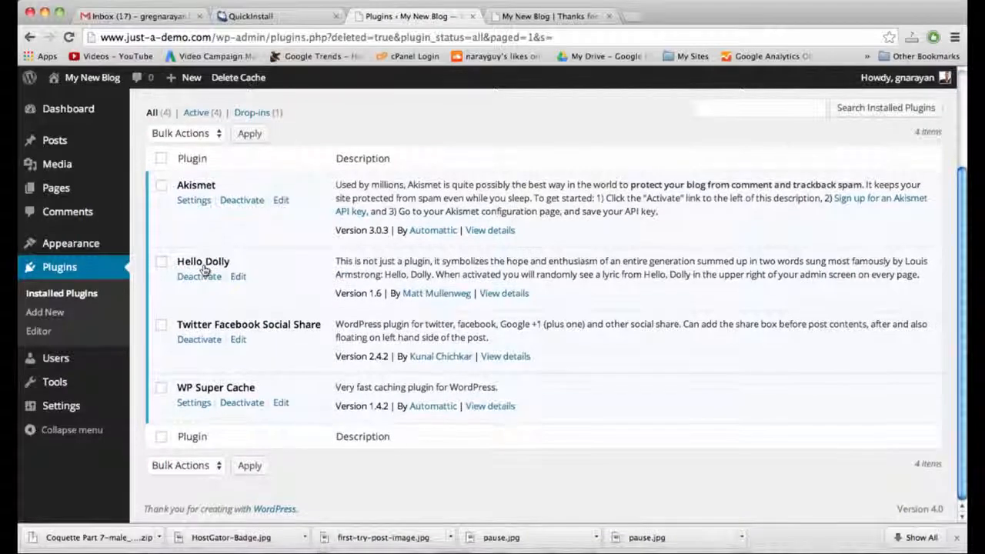
scroll(477, 395, "up", 2)
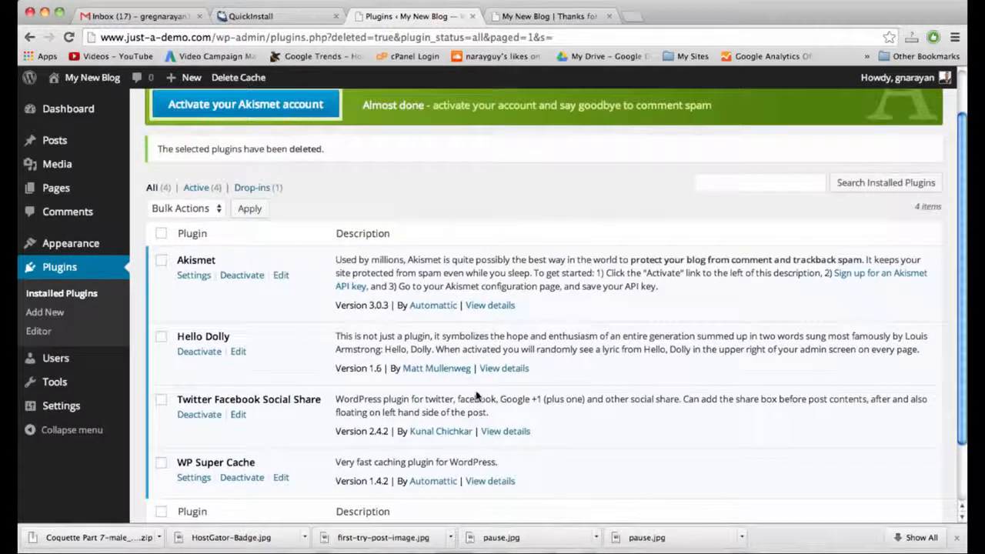
left_click(558, 17)
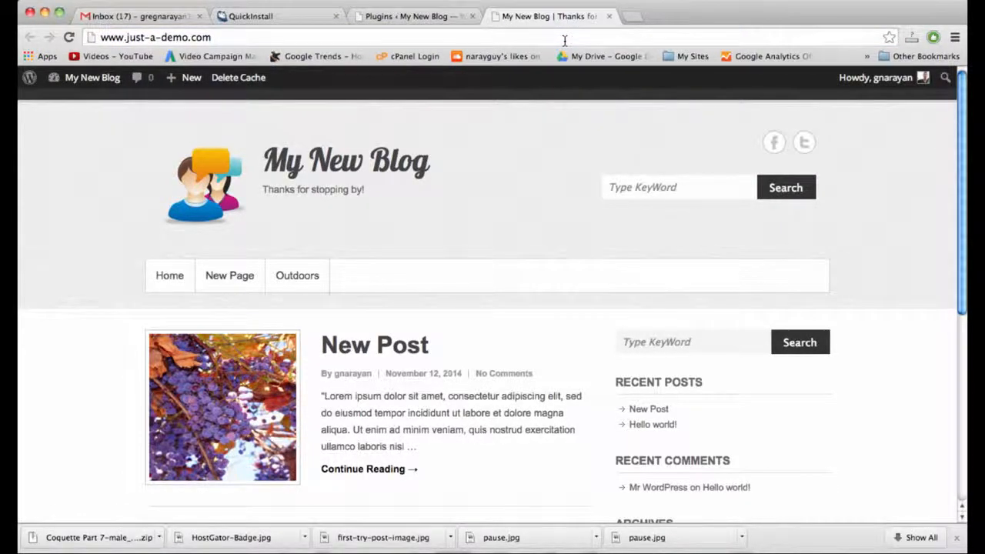
Open the New Post article and test its Google +1 and Facebook Like buttons, undoing the Like.
left_click(394, 346)
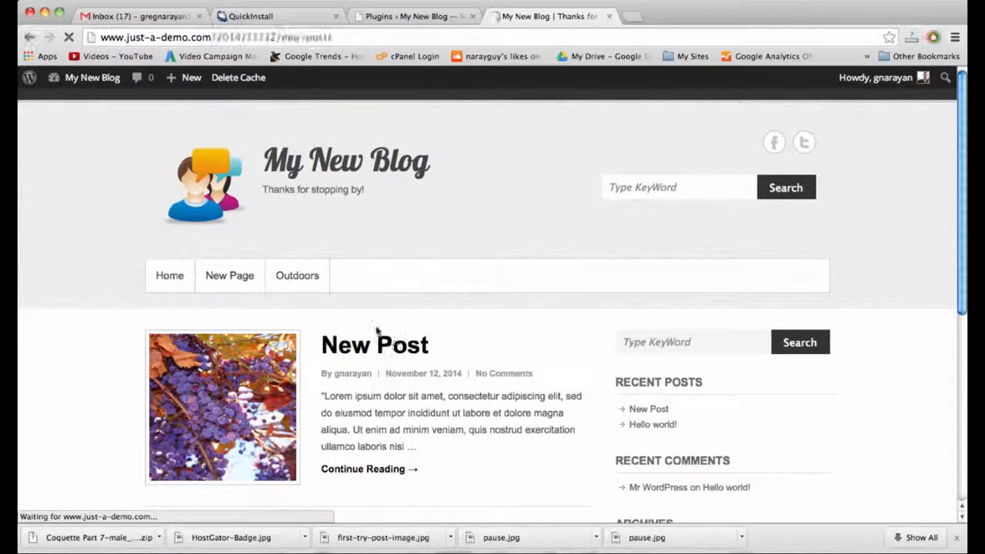
scroll(436, 283, "down", 3)
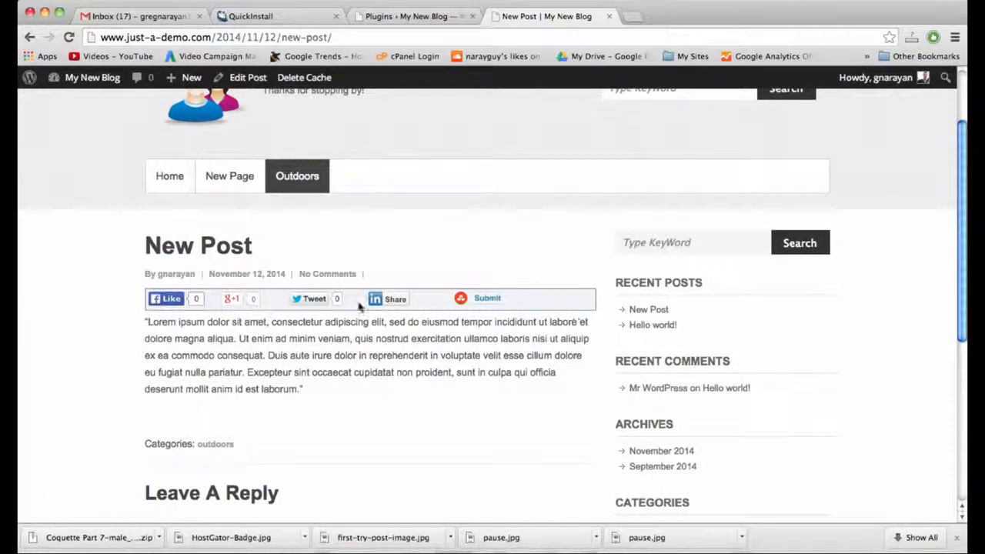
left_click(232, 300)
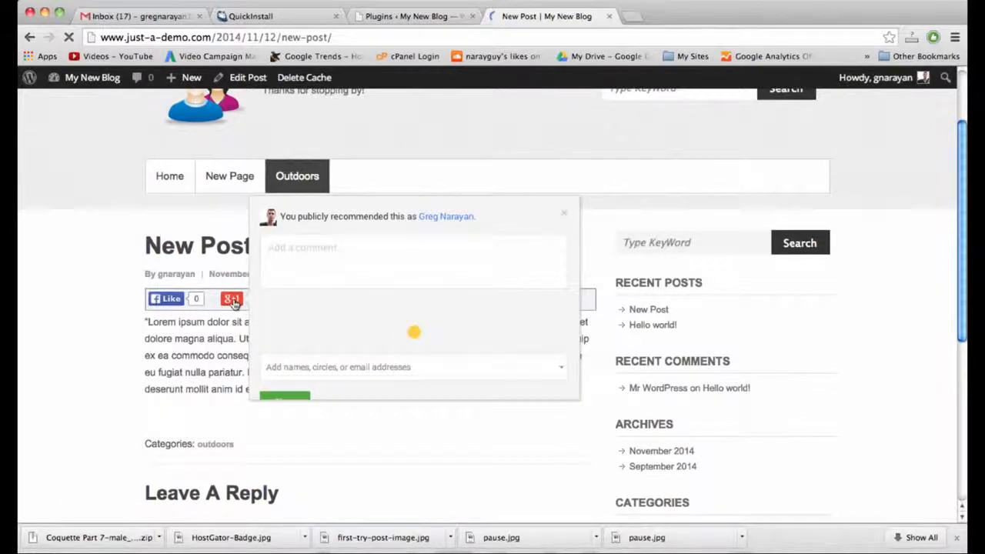
left_click(162, 300)
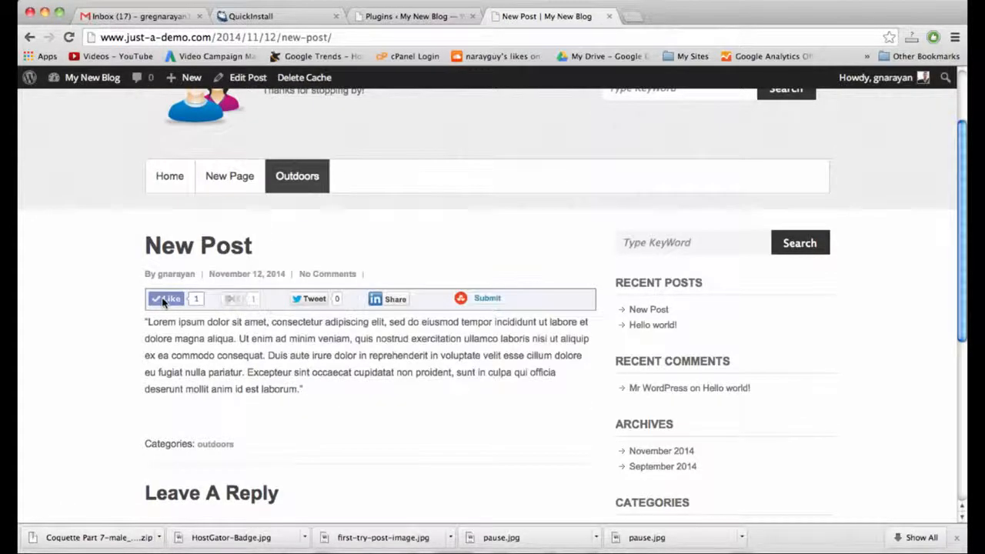
left_click(160, 301)
Open and close the Tweet share window, then return to the installed plugins list.
left_click(318, 301)
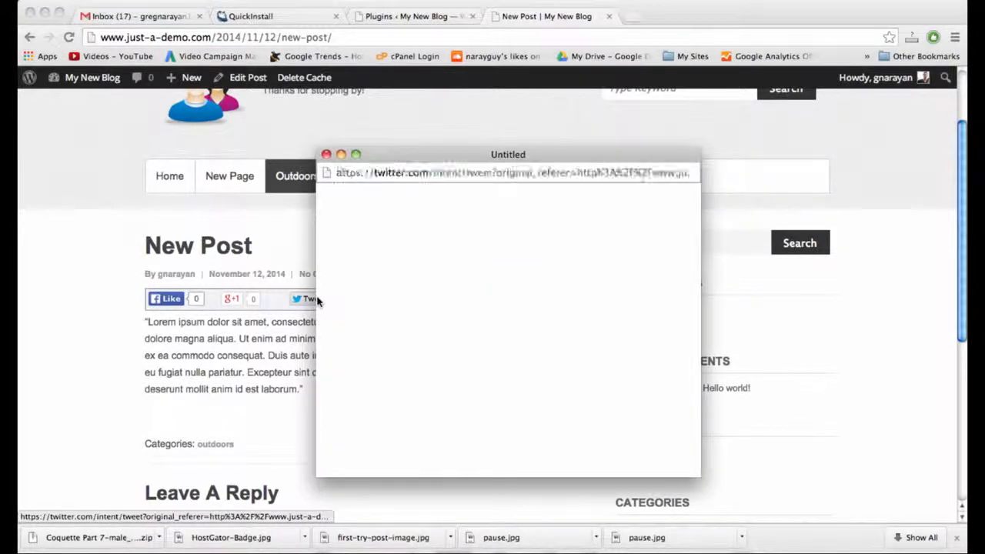
left_click(327, 158)
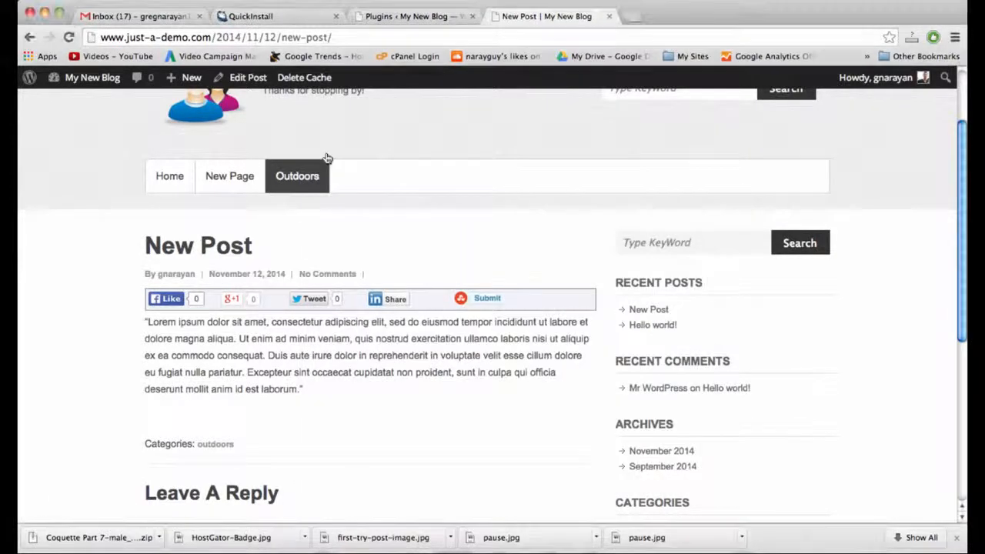
left_click(417, 22)
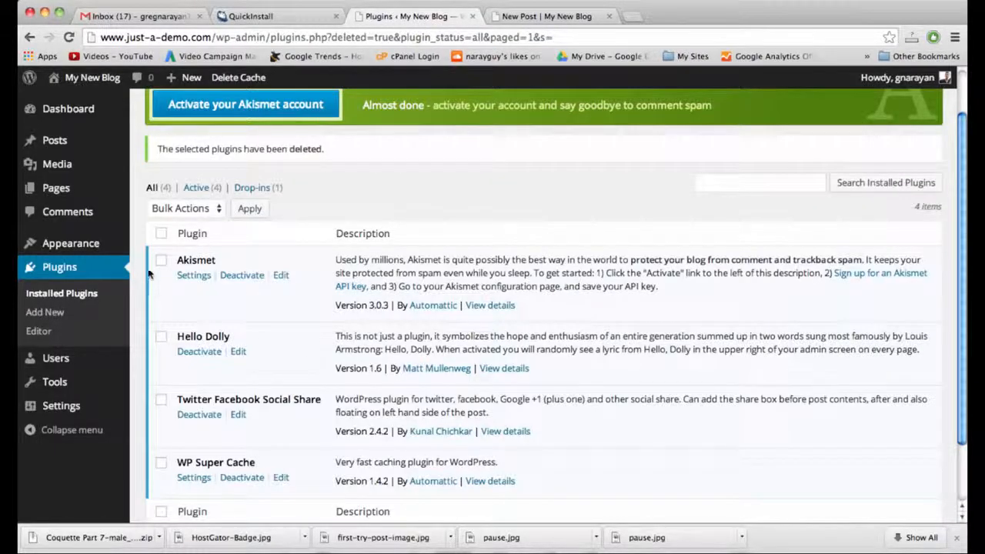
In TF Social Share settings, set Position to Above and Below the post, choose No Border, and save.
mouse_move(75, 407)
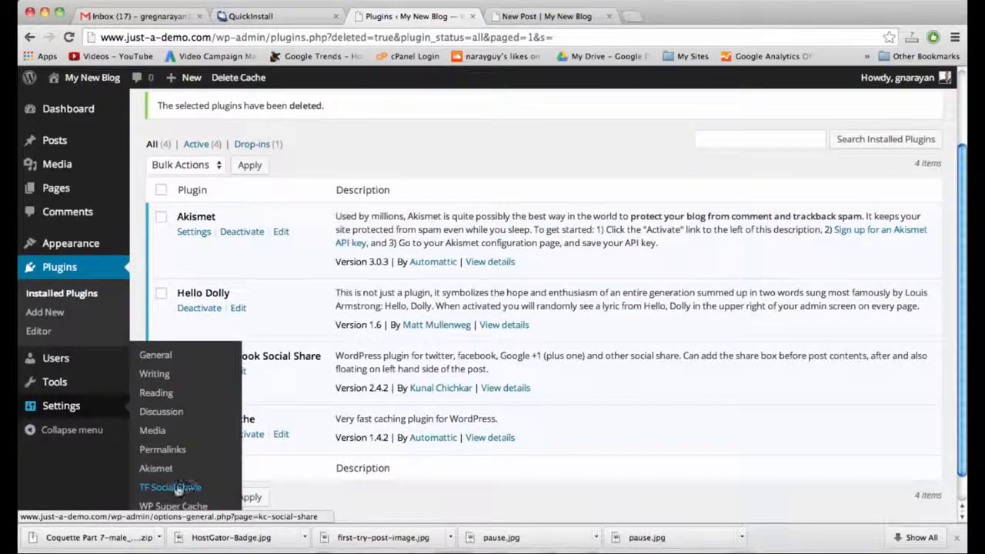
left_click(173, 489)
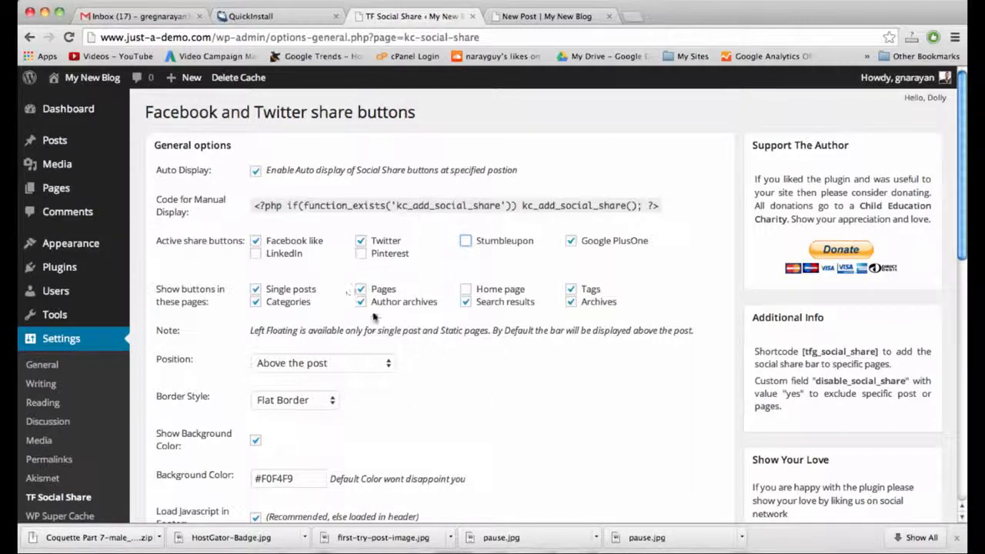
left_click(356, 360)
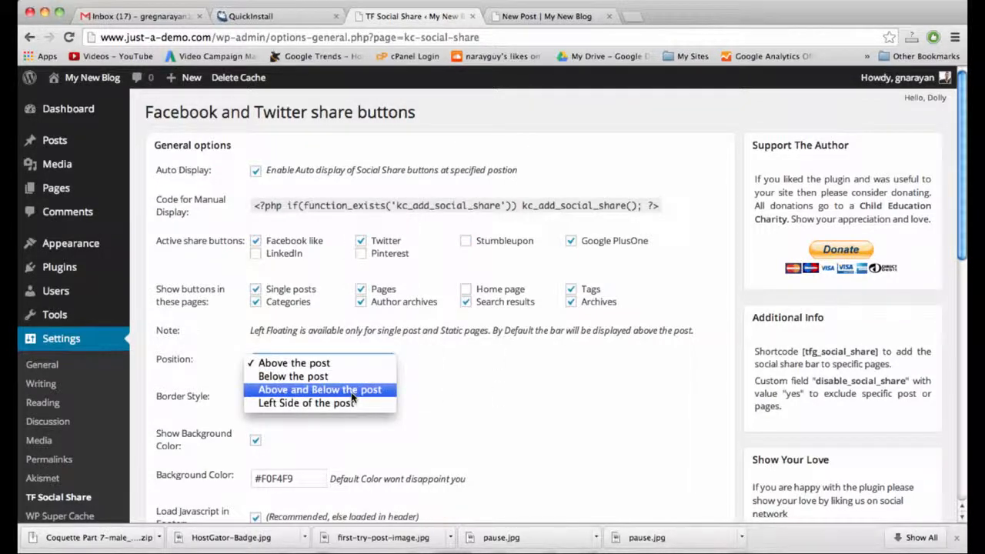
left_click(359, 384)
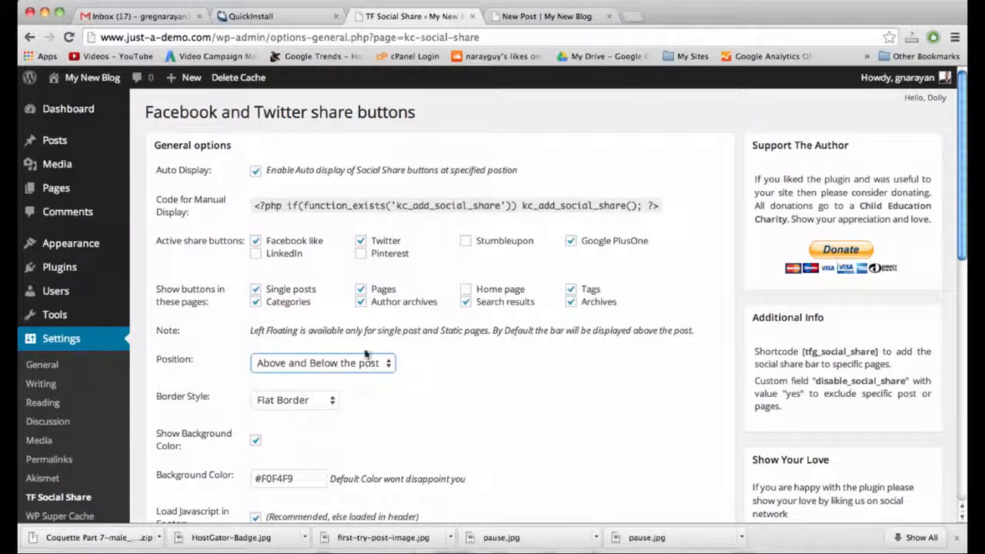
scroll(352, 371, "down", 2)
left_click(317, 337)
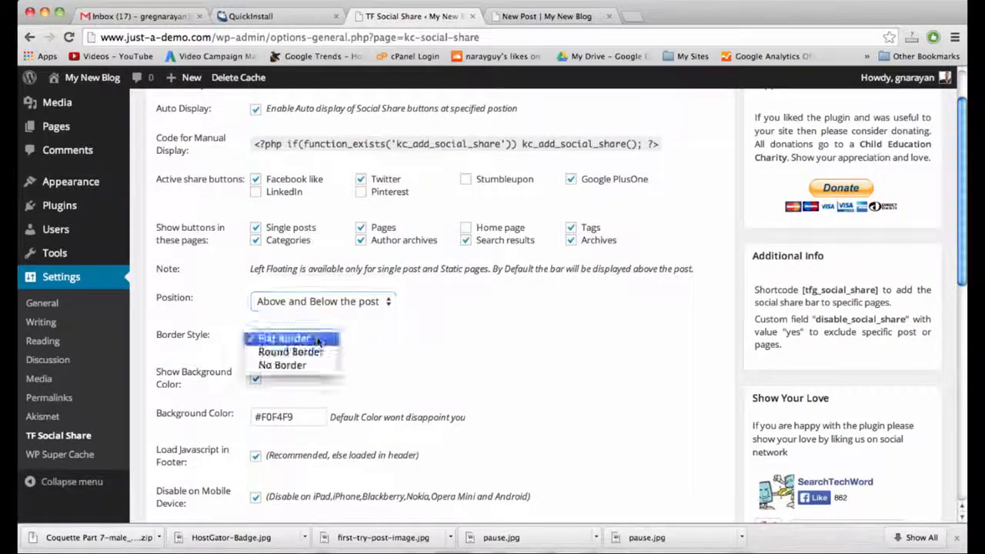
left_click(312, 363)
scroll(434, 366, "down", 5)
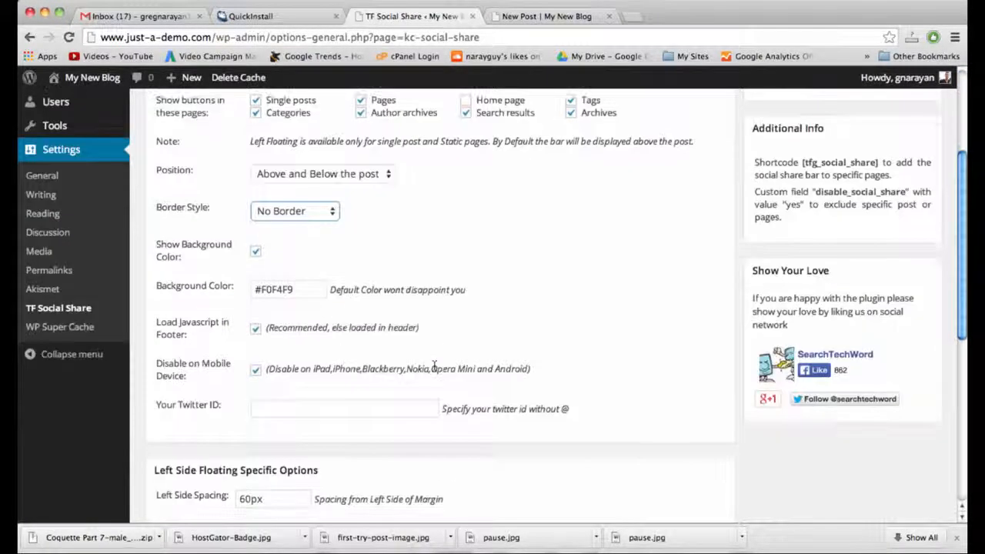
scroll(434, 367, "down", 10)
left_click(202, 452)
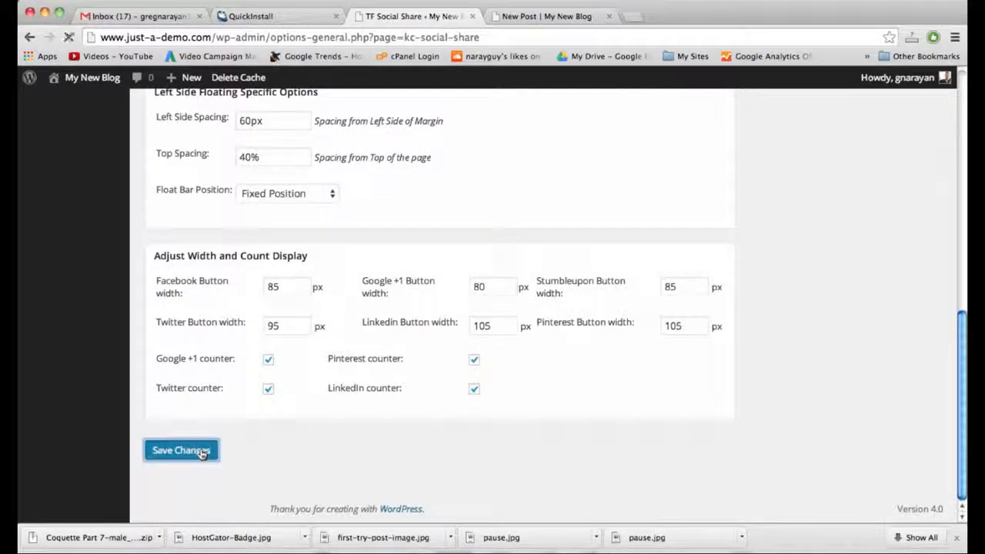
left_click(560, 15)
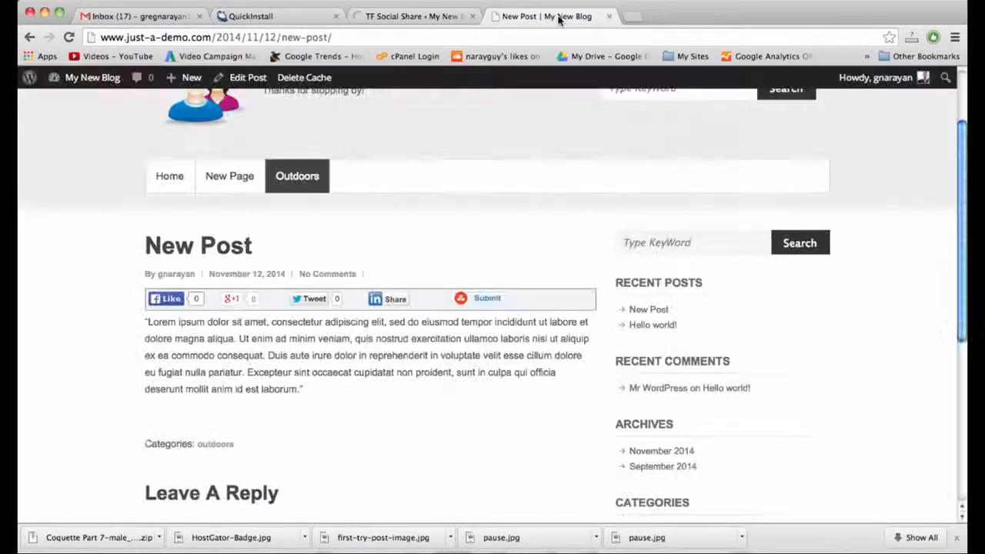
Reload the New Post page and test the Facebook Like button on the new share bars, undoing it.
left_click(553, 36)
key("Return")
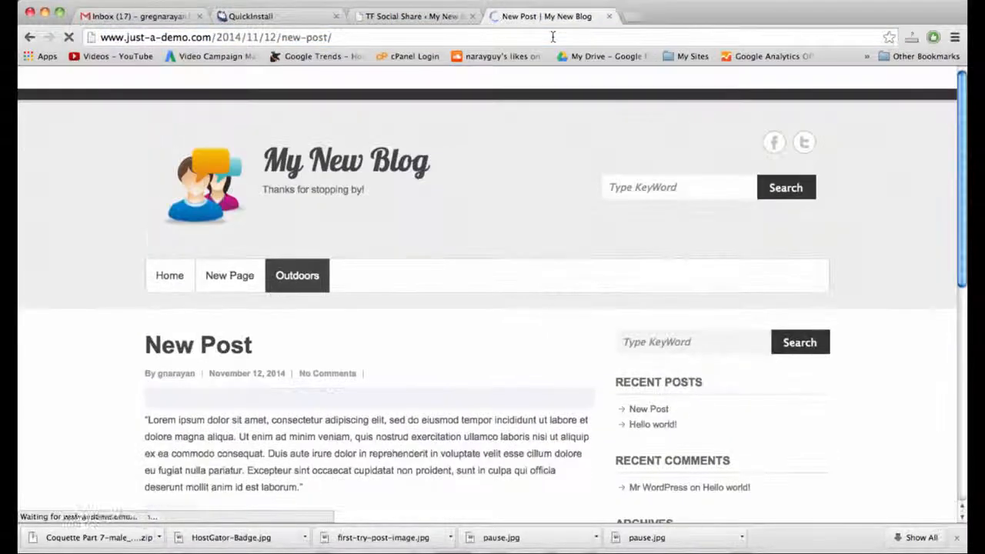
scroll(512, 344, "down", 4)
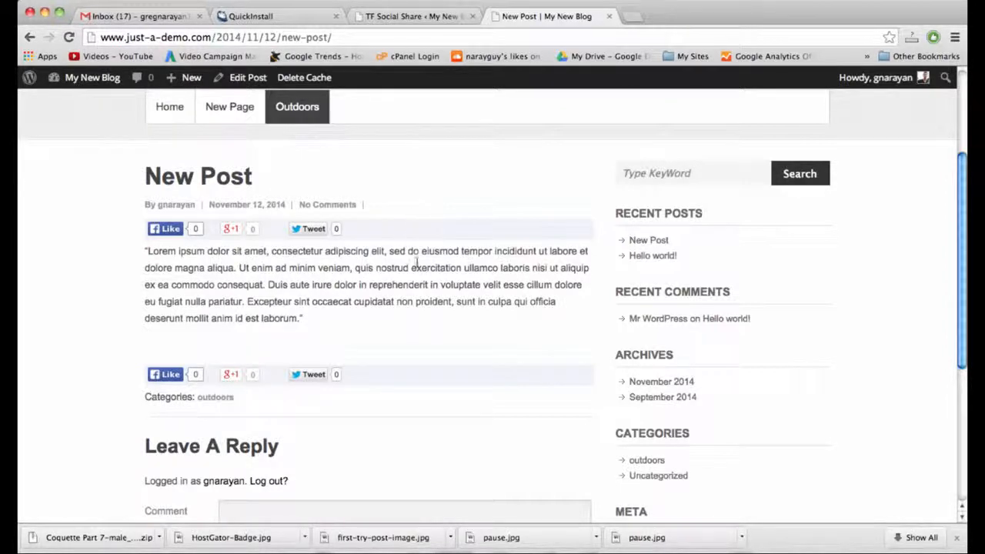
scroll(416, 265, "down", 5)
scroll(416, 281, "up", 5)
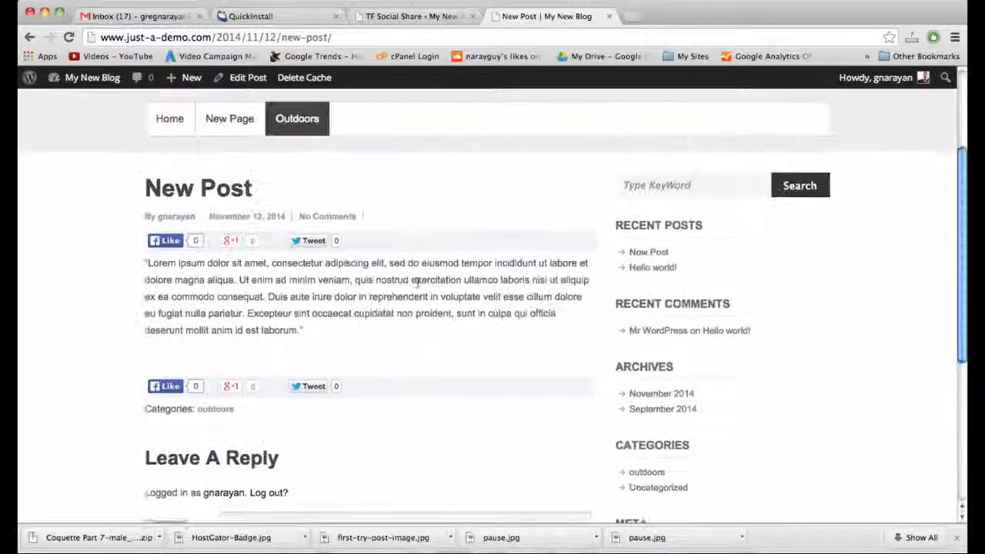
scroll(417, 282, "up", 1)
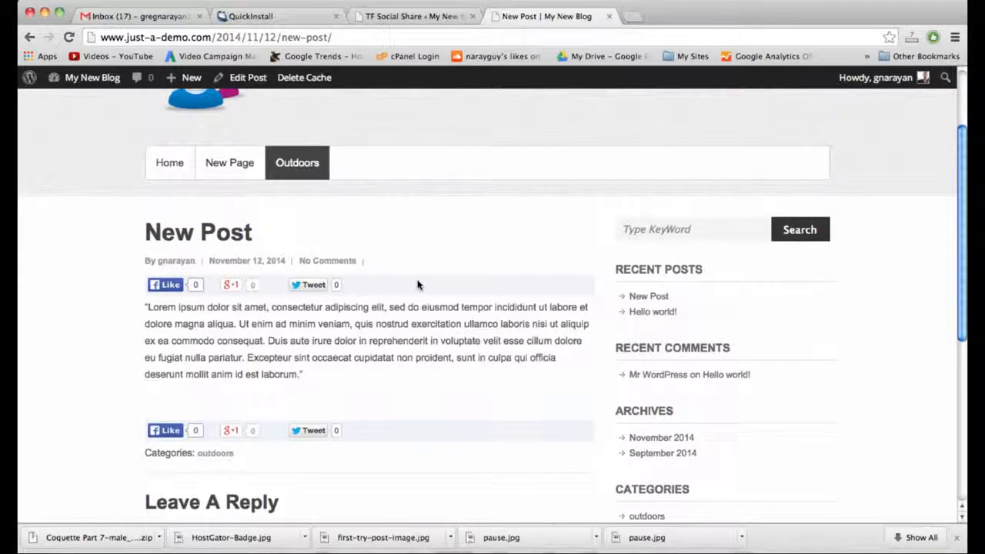
left_click(167, 286)
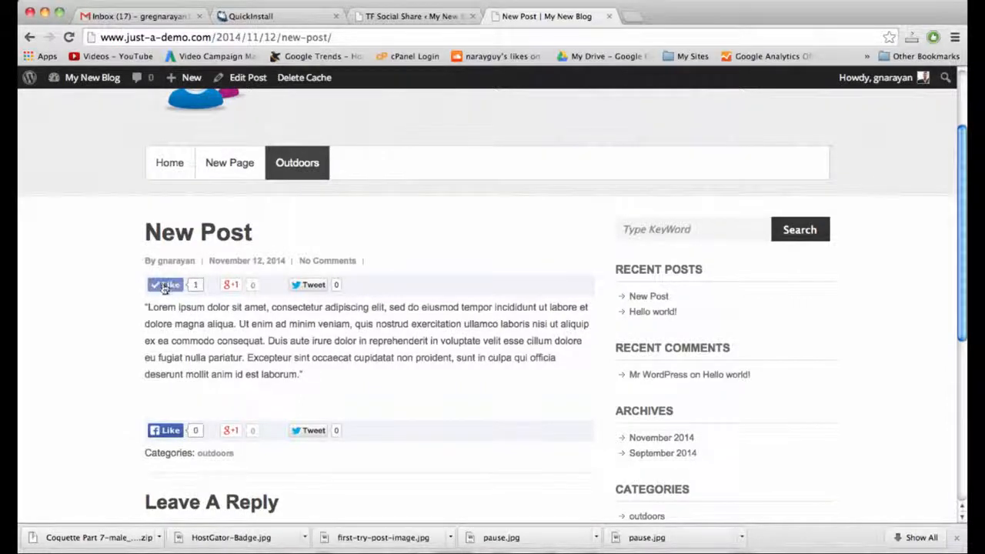
left_click(156, 288)
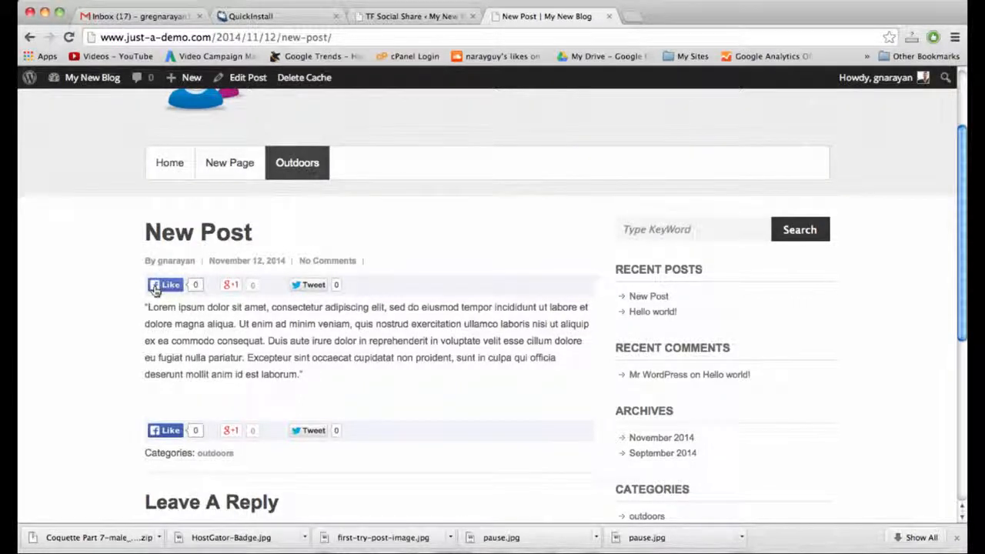
Return to the blog home page and look over the New Post excerpt and Hello world!
scroll(315, 286, "down", 5)
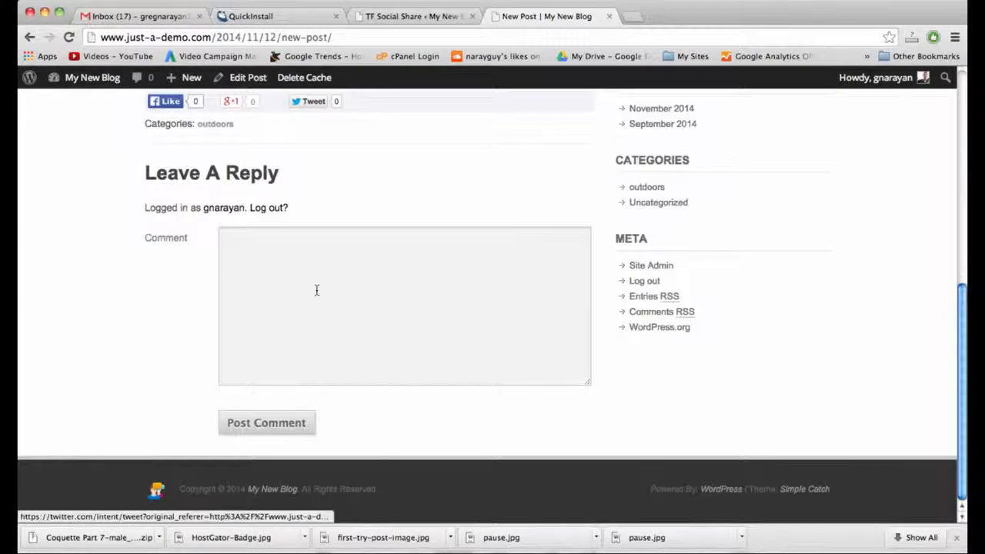
scroll(315, 288, "up", 7)
left_click(214, 201)
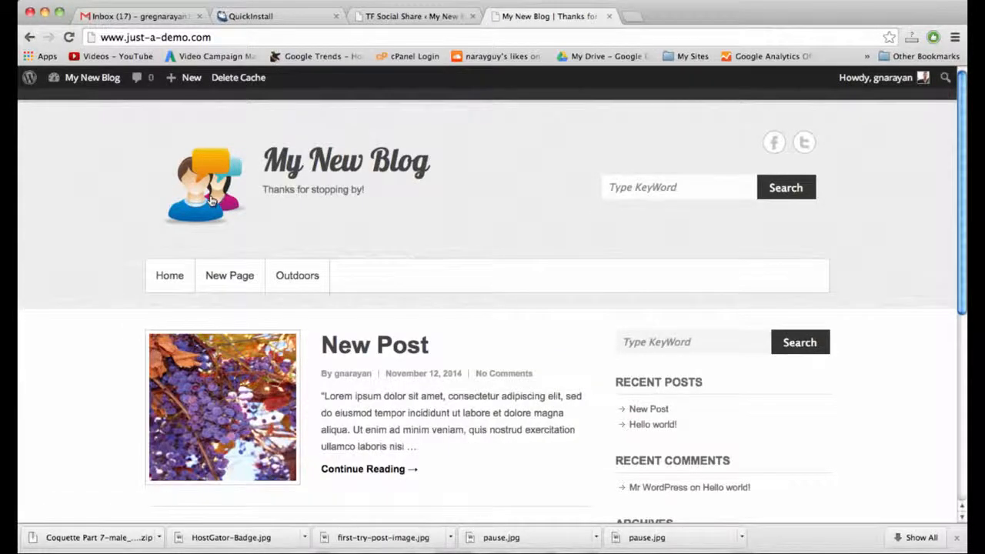
scroll(351, 253, "down", 5)
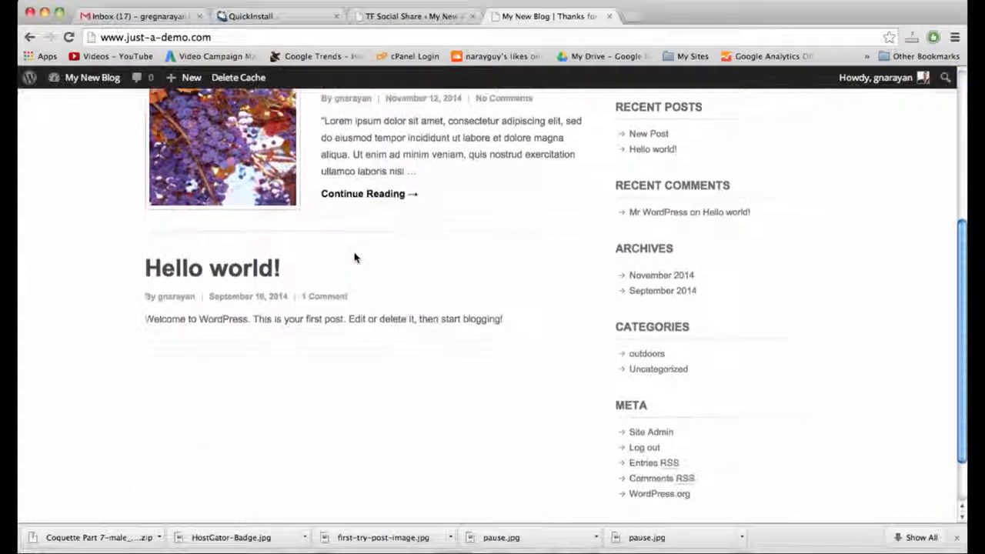
scroll(355, 254, "down", 2)
scroll(354, 254, "up", 8)
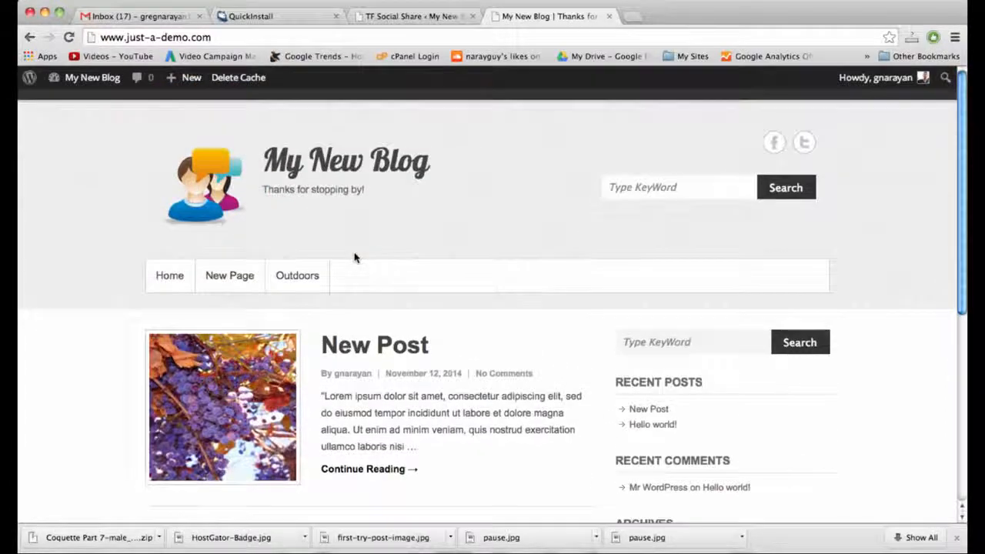
scroll(355, 258, "down", 2)
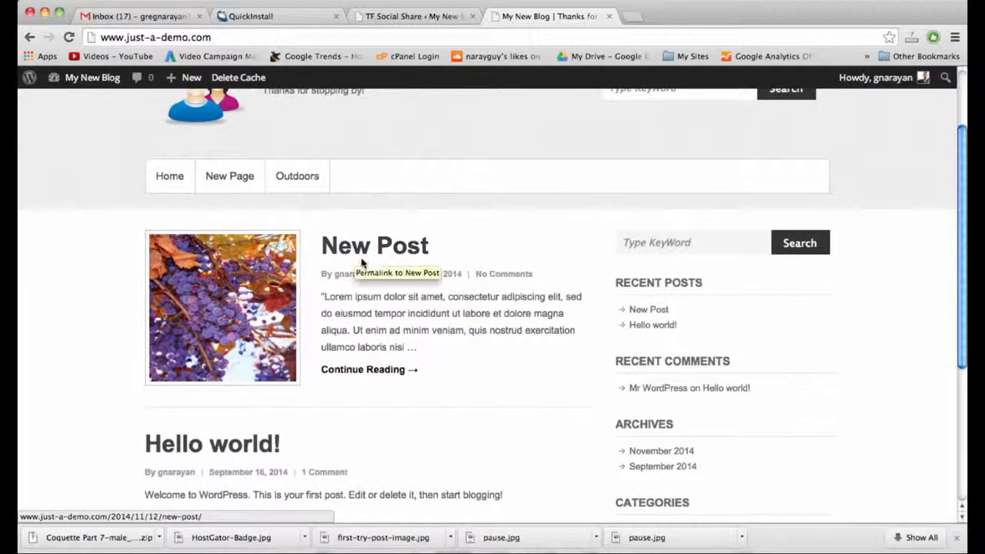
scroll(587, 497, "up", 3)
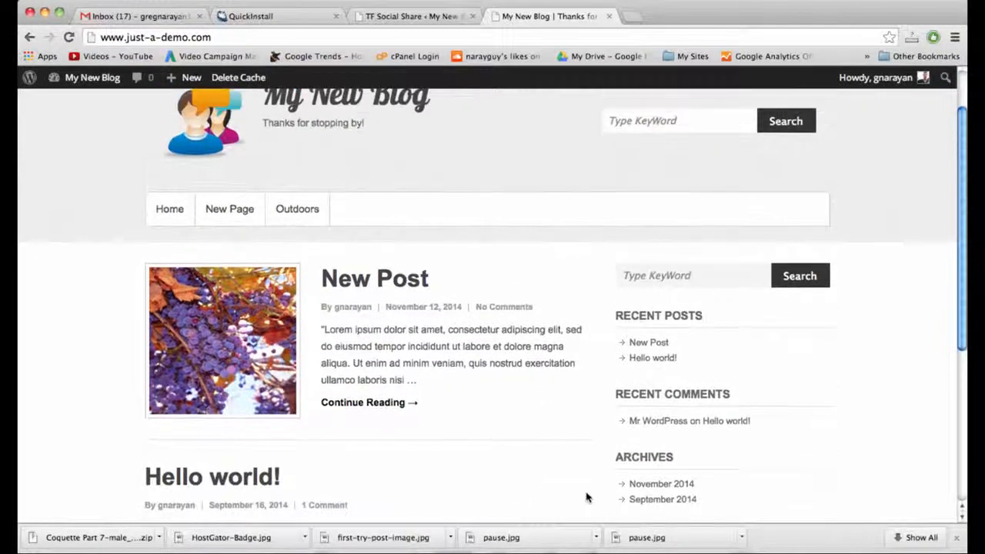
scroll(586, 497, "down", 4)
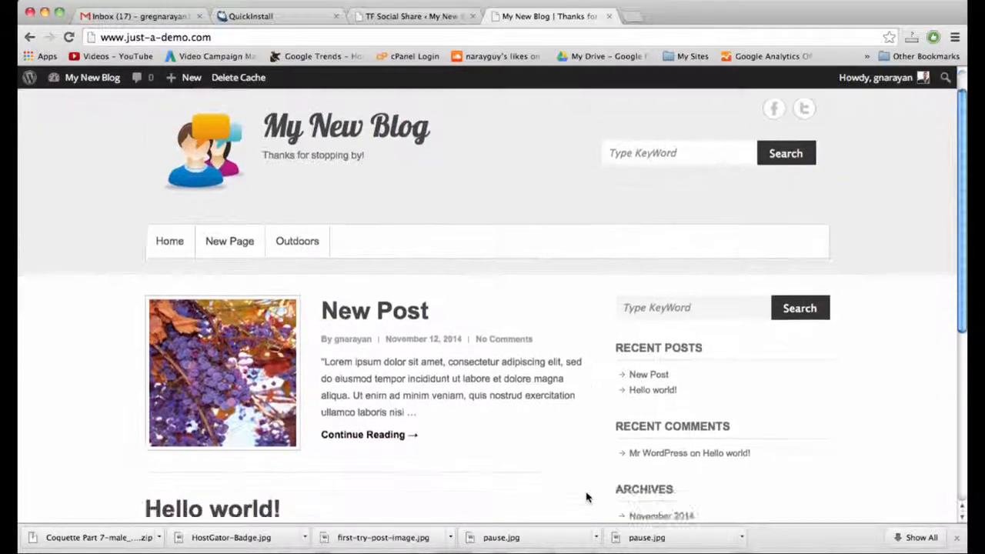
Go from the TF Social Share settings to the Appearance > Widgets page.
left_click(404, 16)
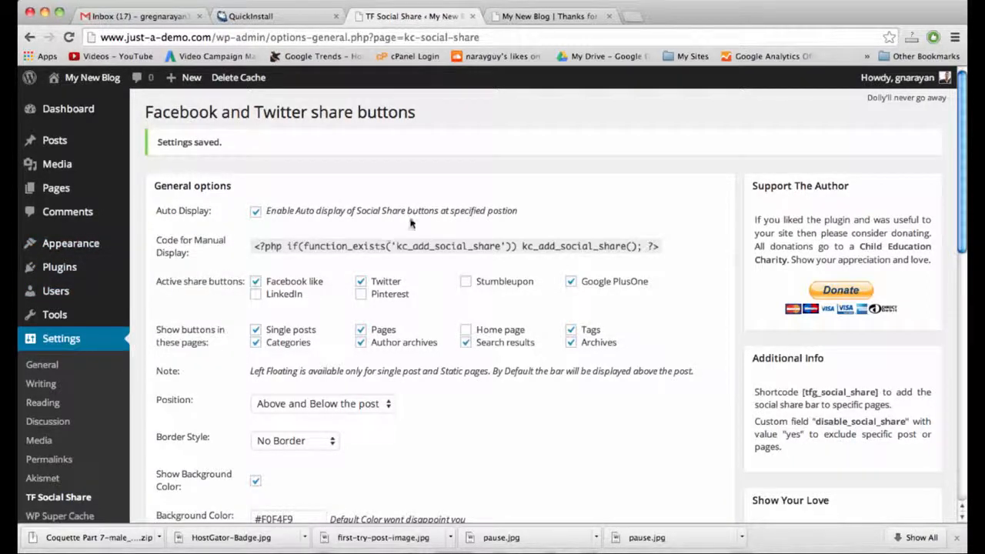
mouse_move(91, 247)
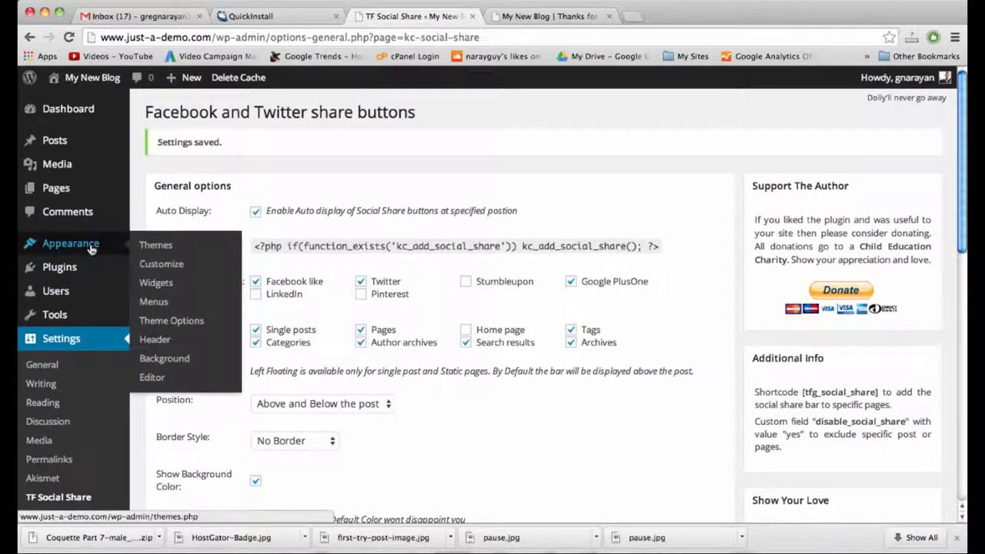
left_click(171, 286)
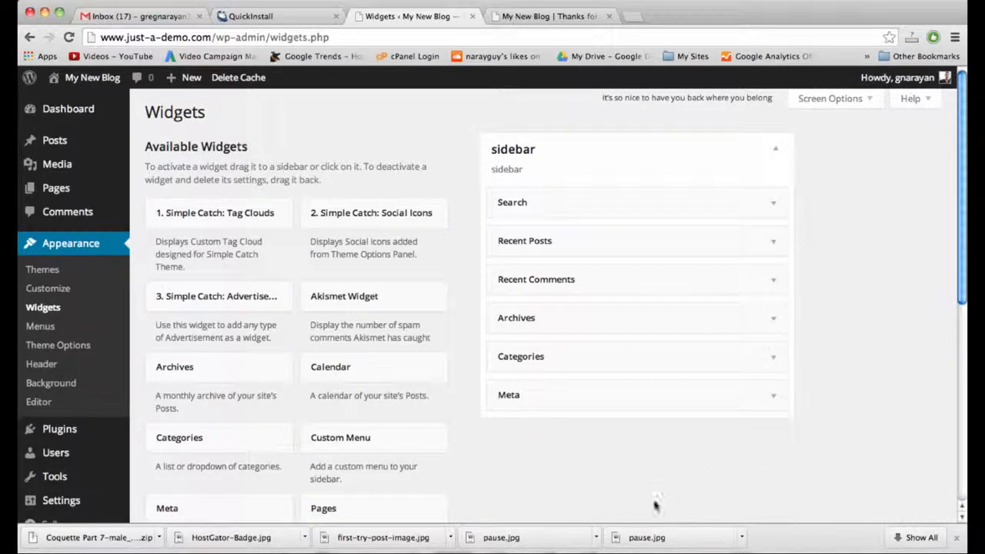
Delete the Recent Posts, Recent Comments and Archives widgets from the sidebar, keeping Search, Categories and Meta.
left_click(771, 204)
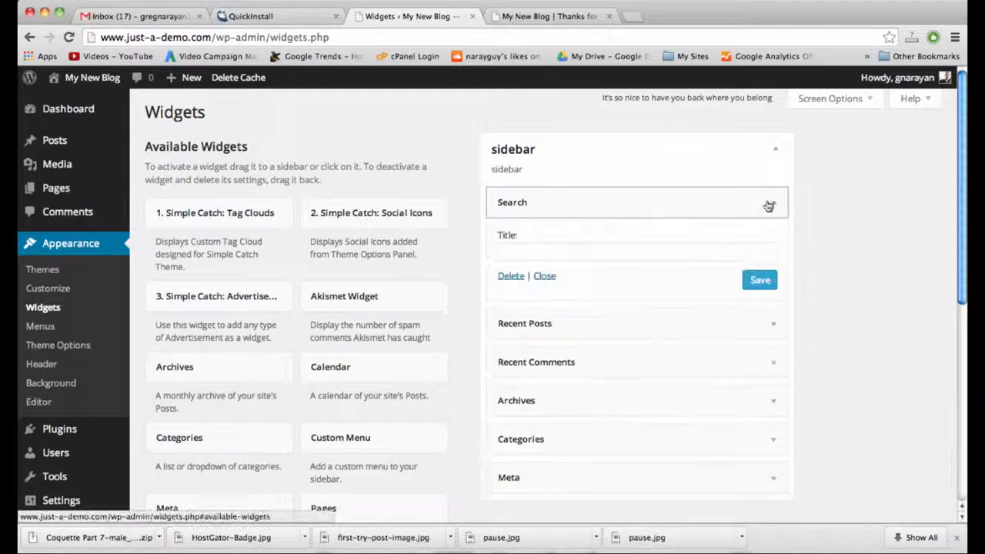
left_click(771, 204)
left_click(772, 243)
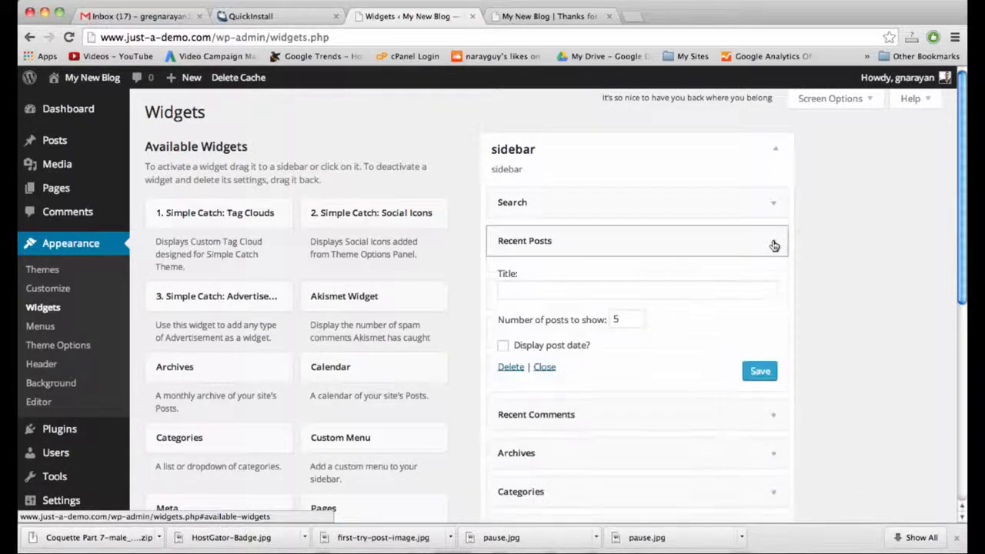
left_click(511, 367)
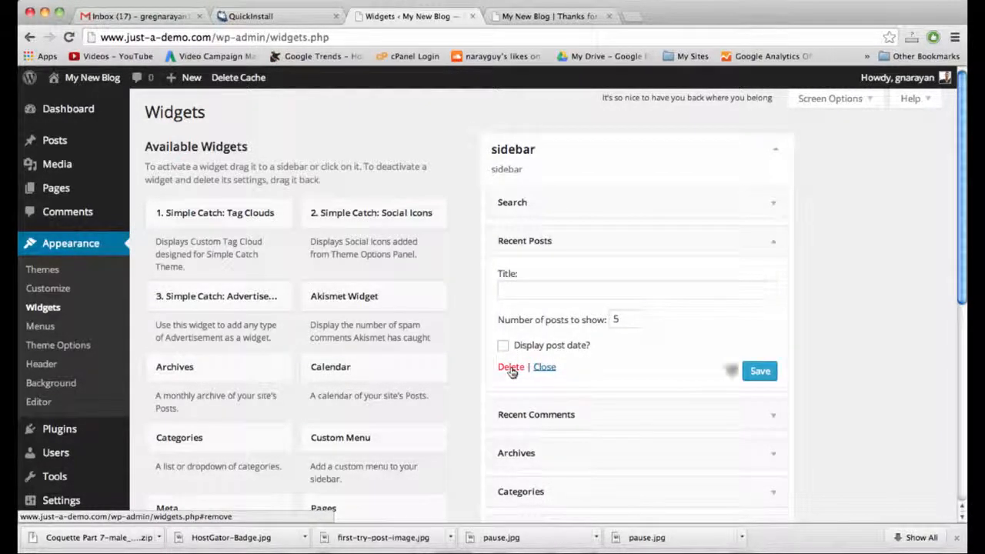
left_click(773, 244)
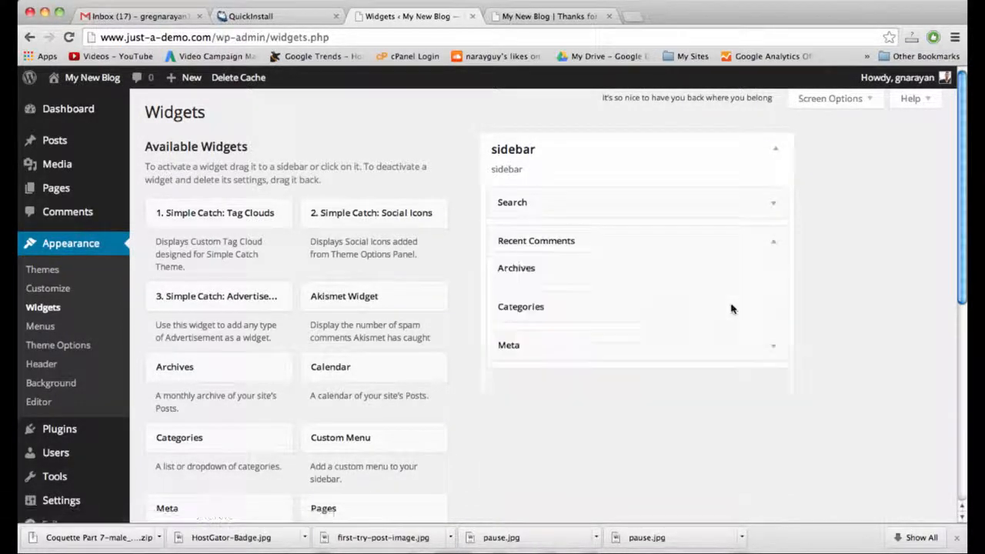
left_click(774, 244)
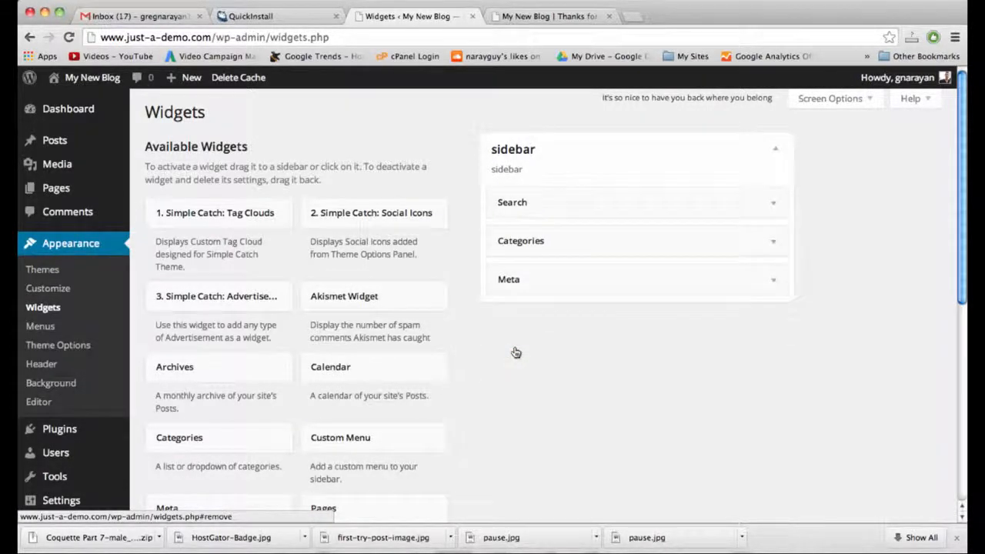
left_click(770, 246)
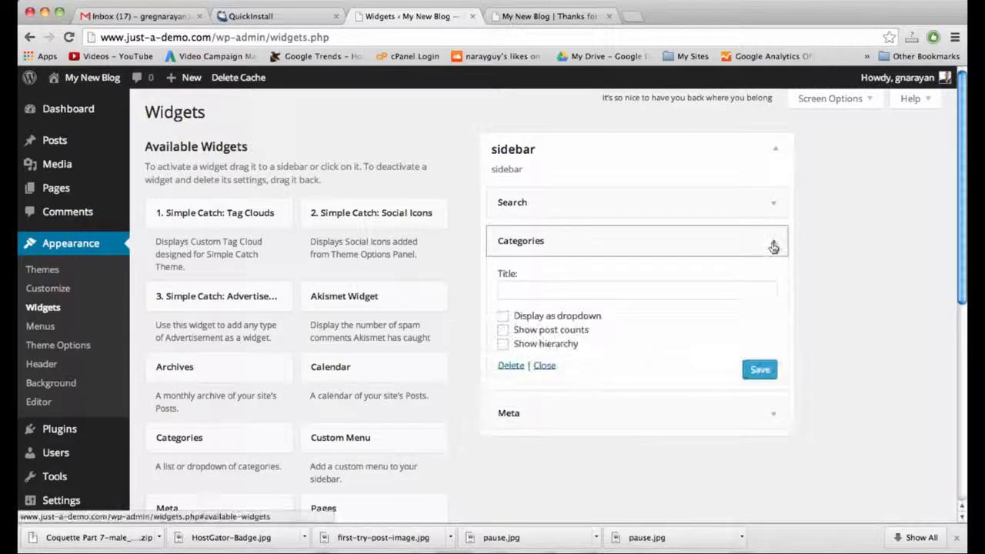
left_click(773, 245)
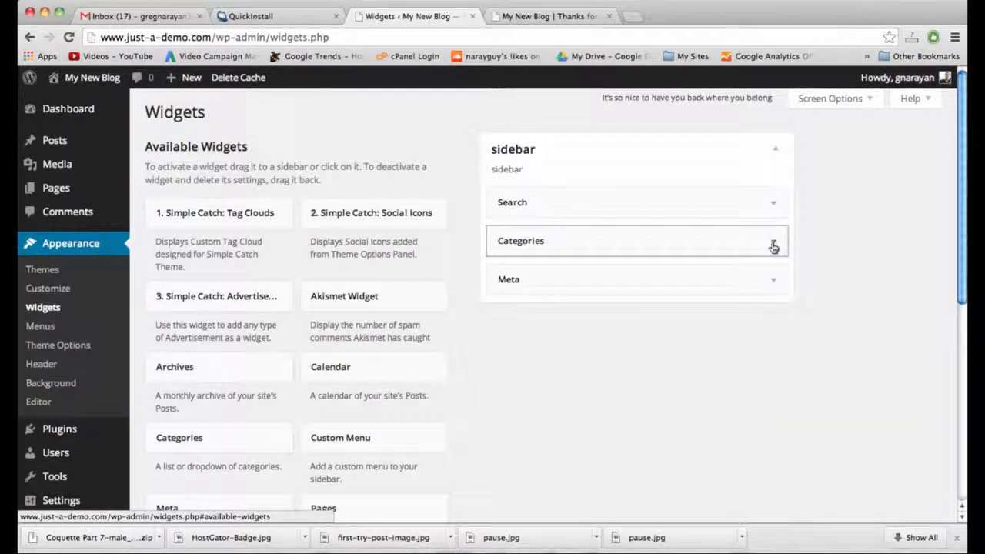
left_click(551, 16)
left_click(553, 38)
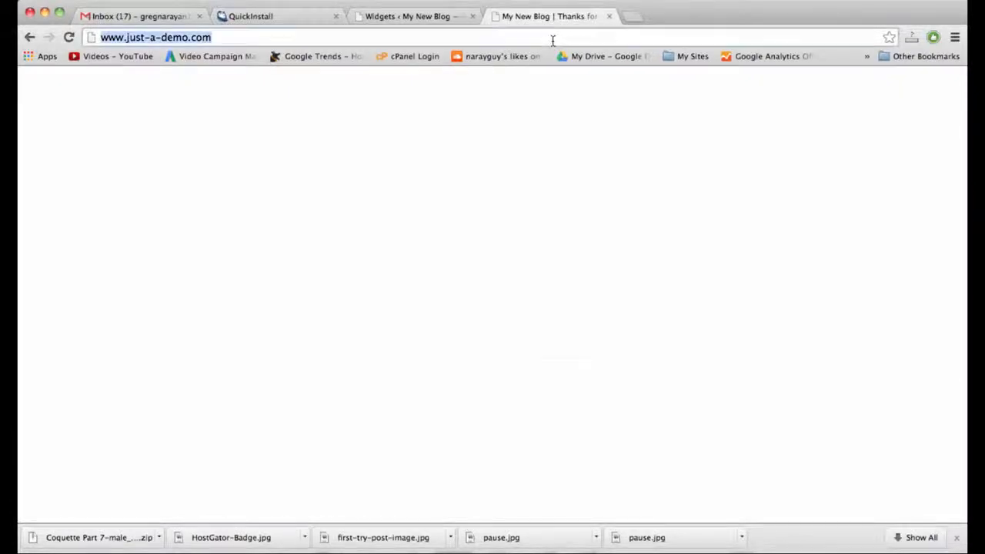
Reload the blog homepage to check the trimmed sidebar.
key("Return")
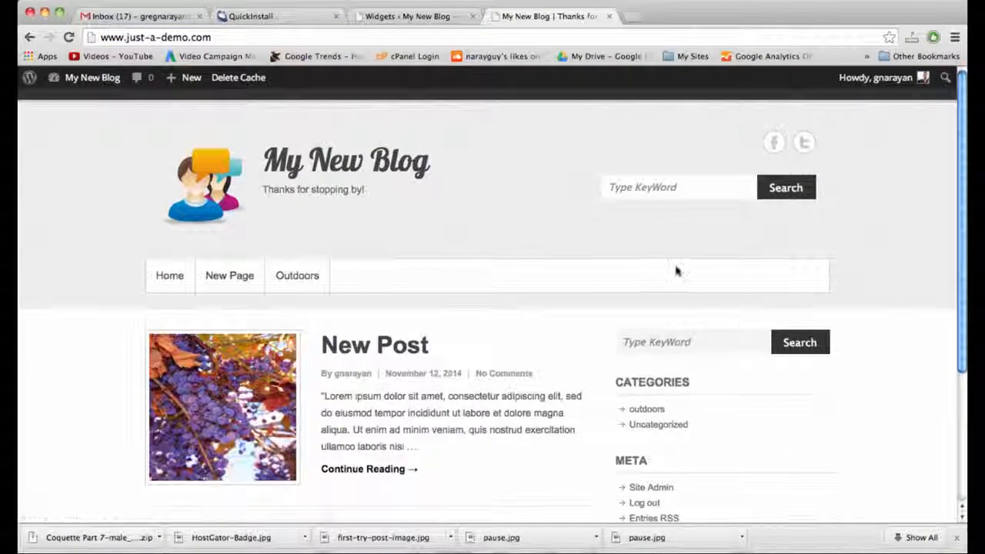
scroll(675, 270, "down", 5)
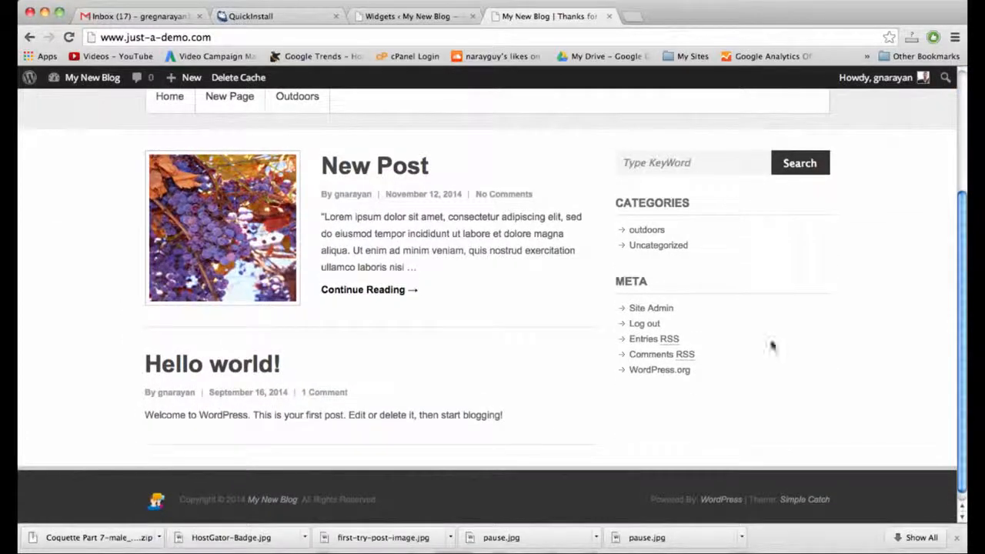
scroll(654, 272, "up", 4)
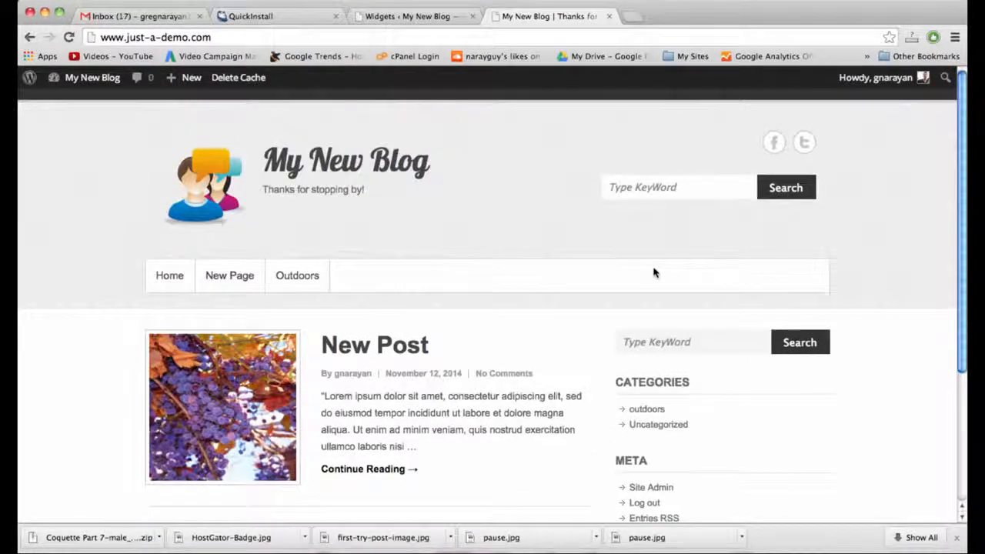
Open the New Post and inspect its dated address, then return to the Widgets page.
left_click(354, 350)
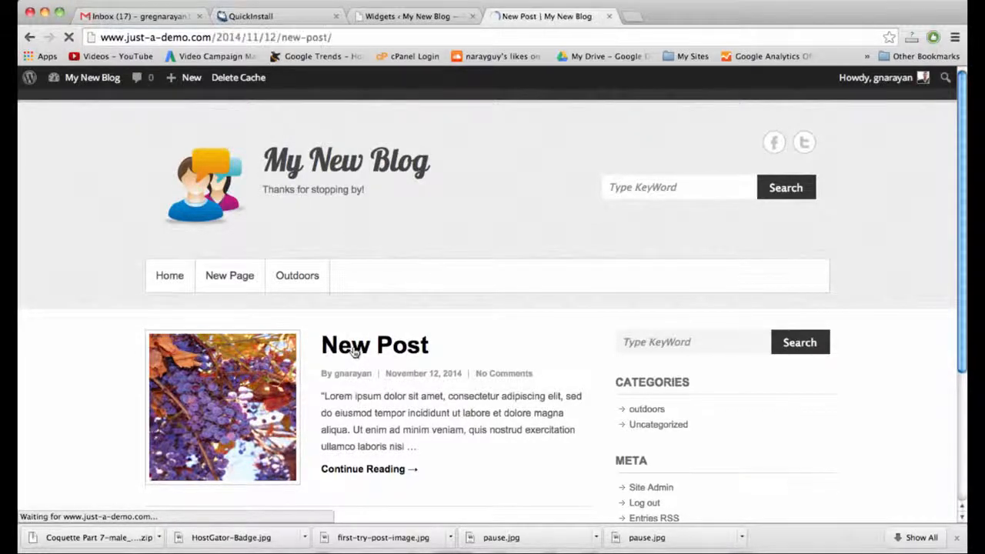
left_click(254, 36)
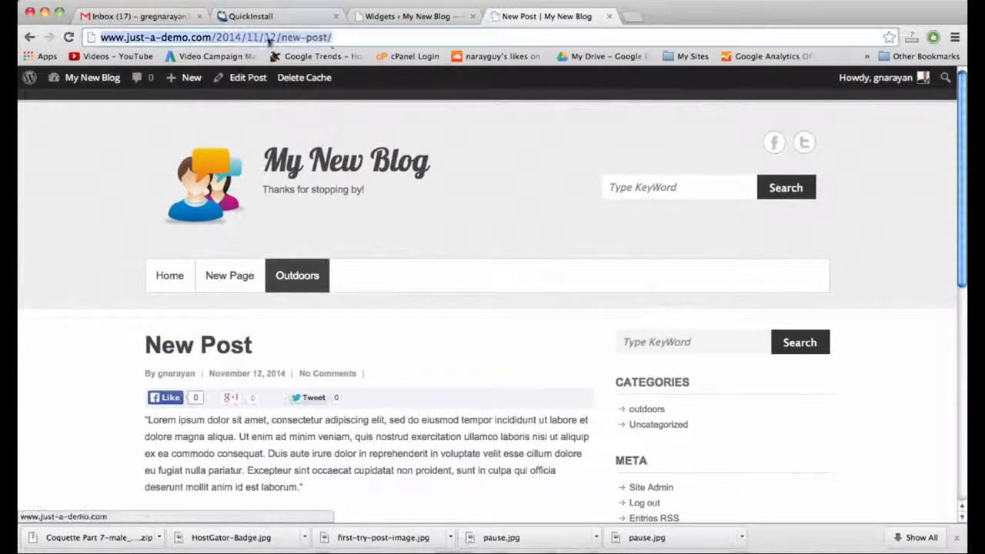
left_click(338, 37)
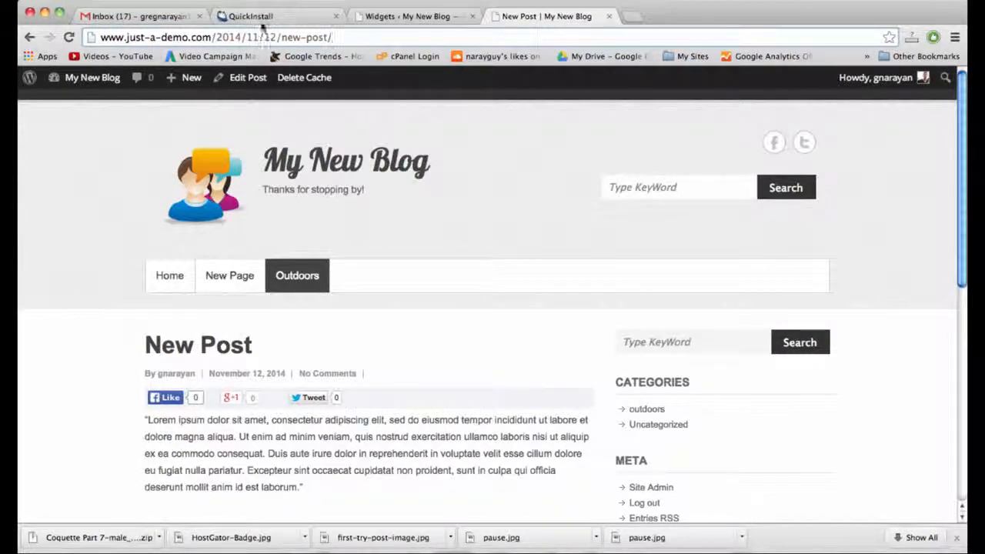
left_click(405, 16)
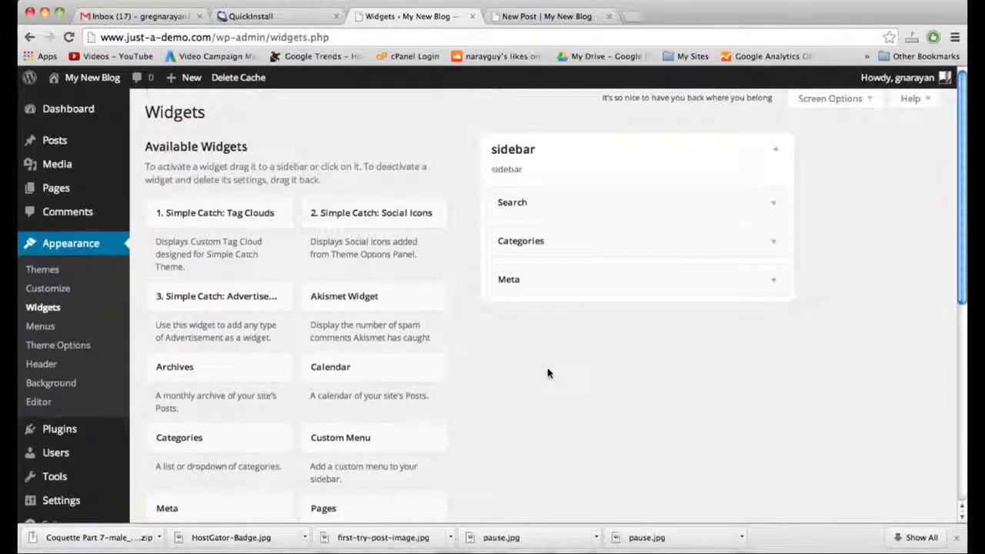
scroll(548, 374, "down", 2)
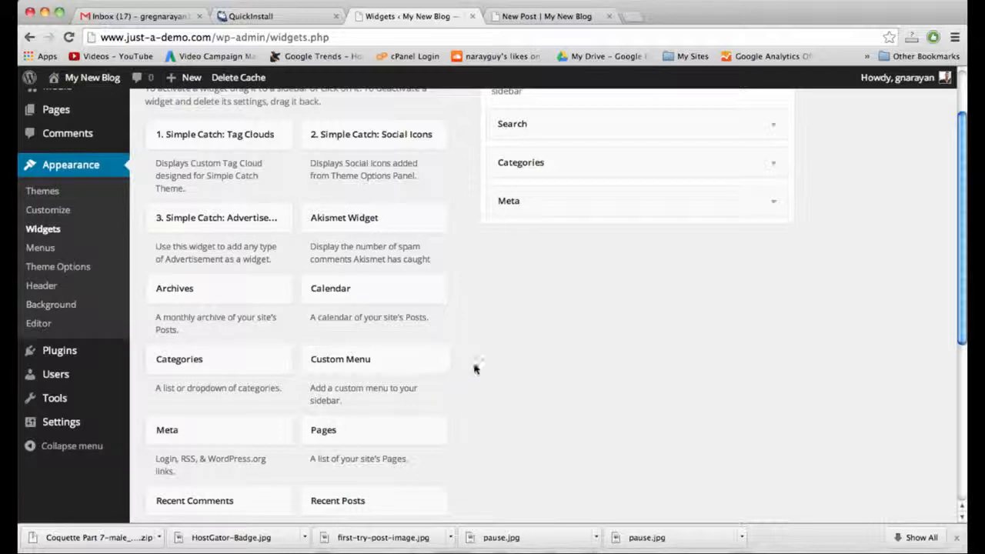
Choose the Post name (/%postname%/) structure in Settings > Permalinks and save it.
mouse_move(121, 357)
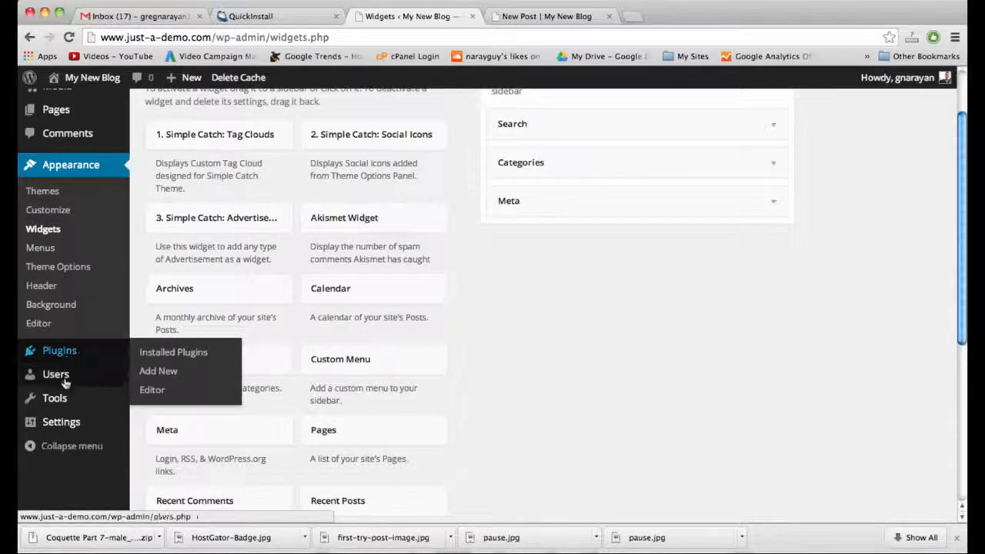
mouse_move(63, 422)
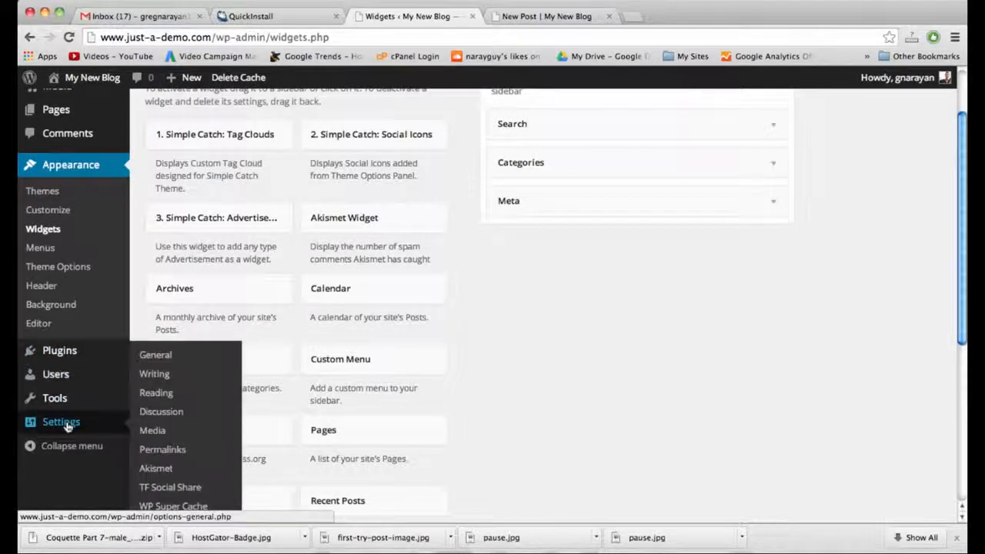
left_click(173, 453)
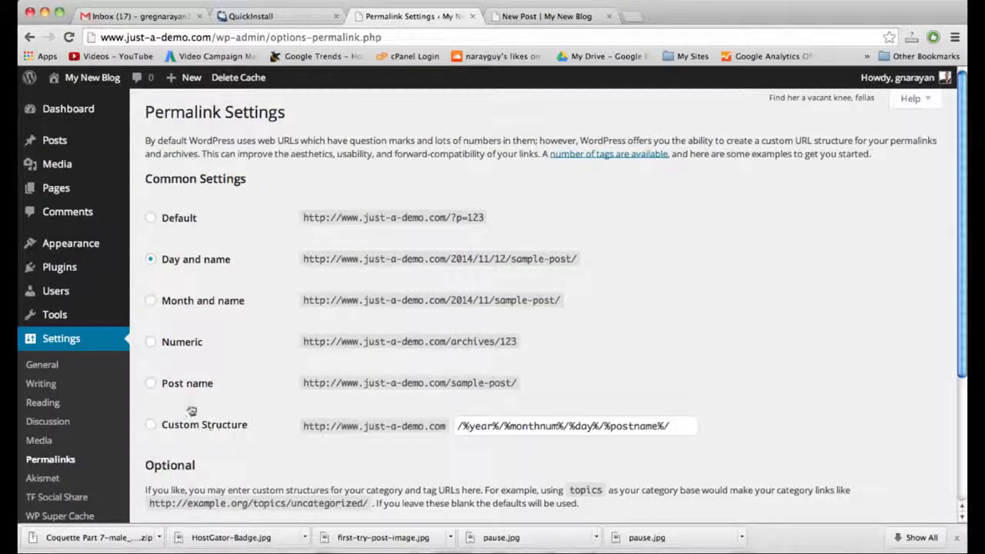
left_click(171, 383)
scroll(230, 381, "down", 5)
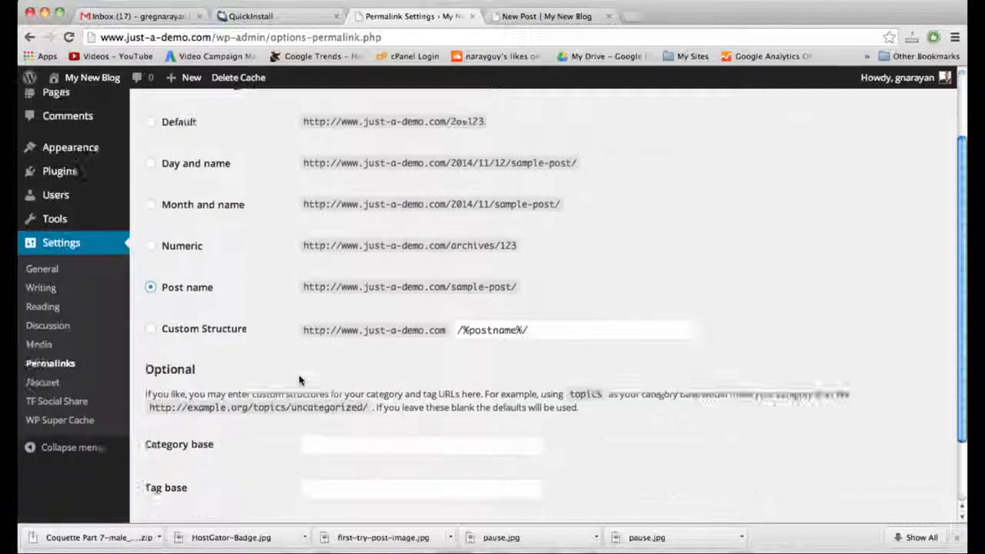
scroll(300, 380, "down", 2)
left_click(200, 459)
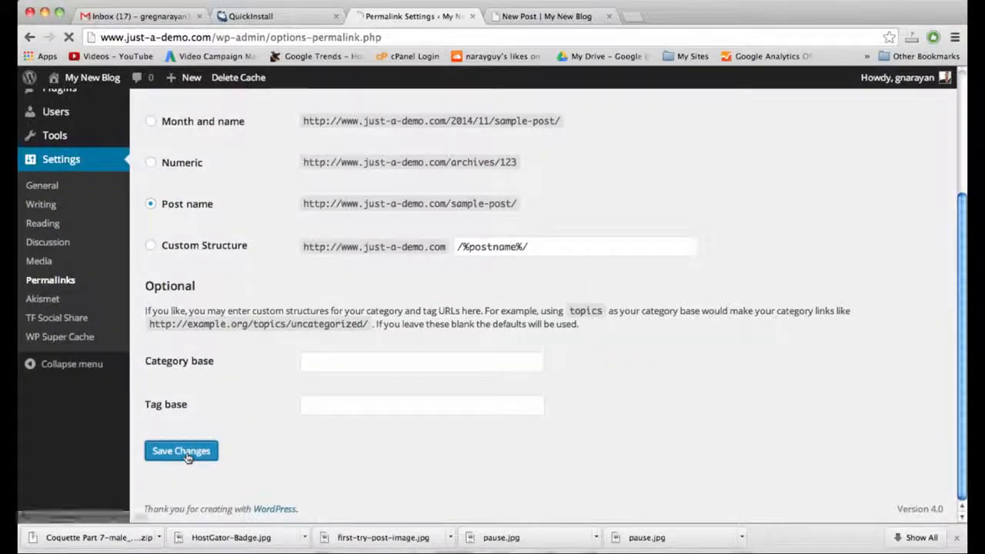
Reload the New Post at its old dated address, then reopen it from the blog homepage.
left_click(542, 17)
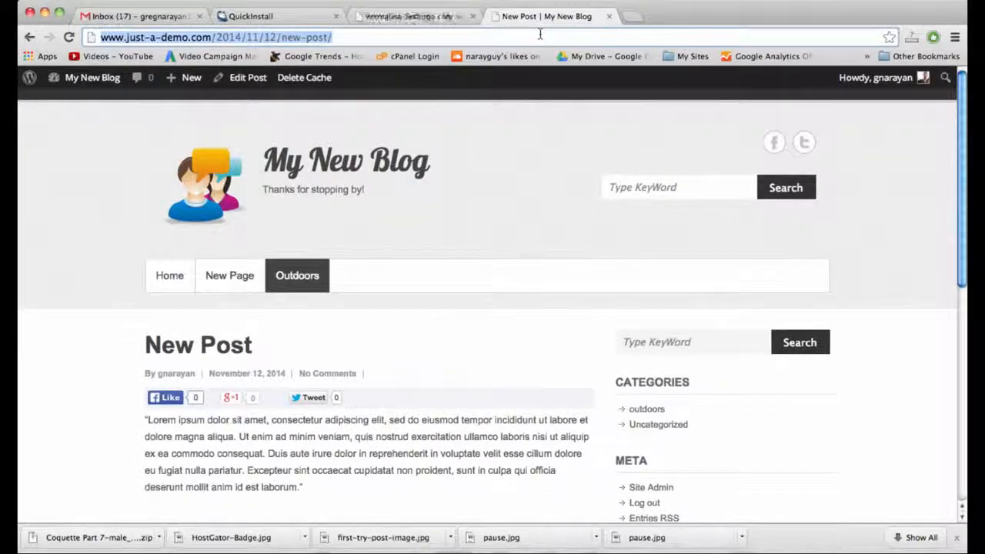
key("Return")
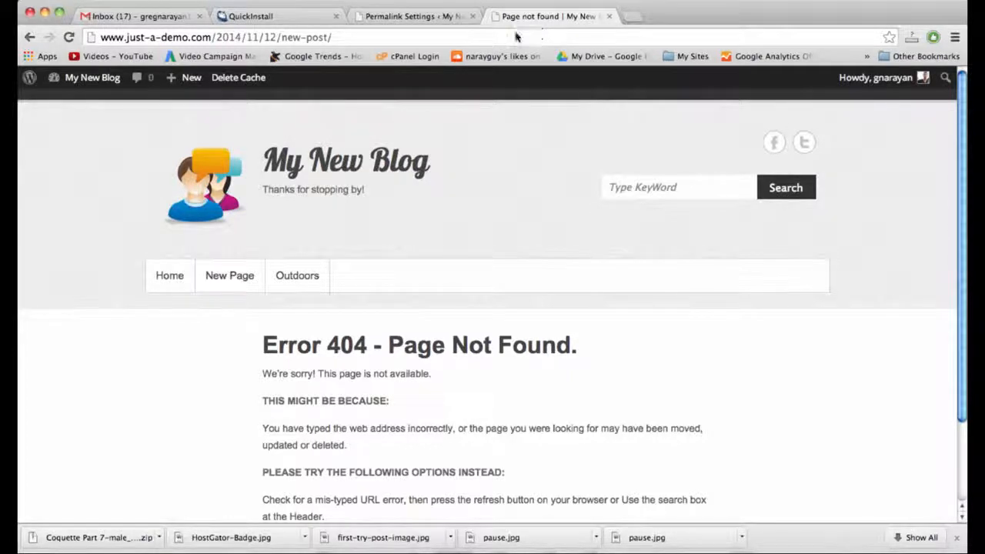
left_click(318, 163)
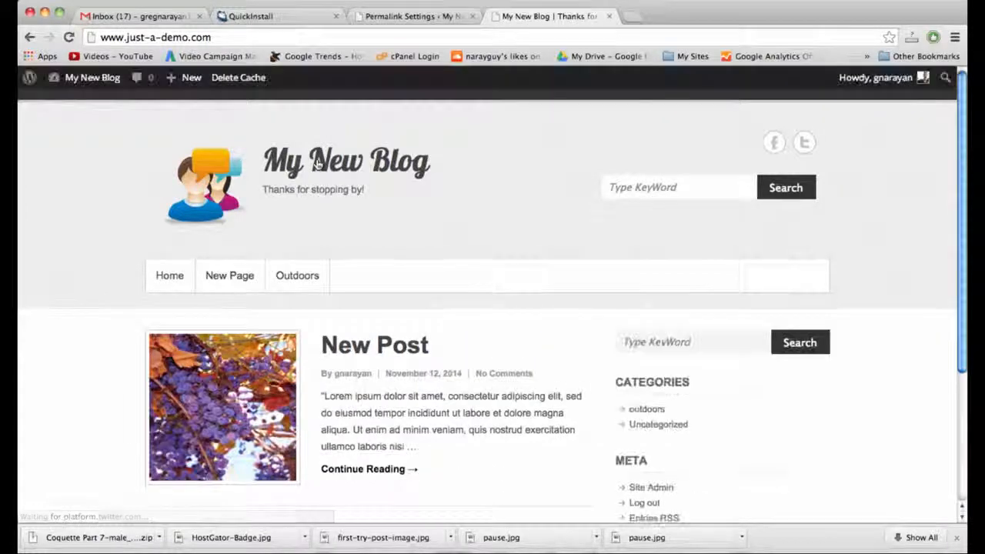
scroll(331, 201, "down", 3)
left_click(356, 246)
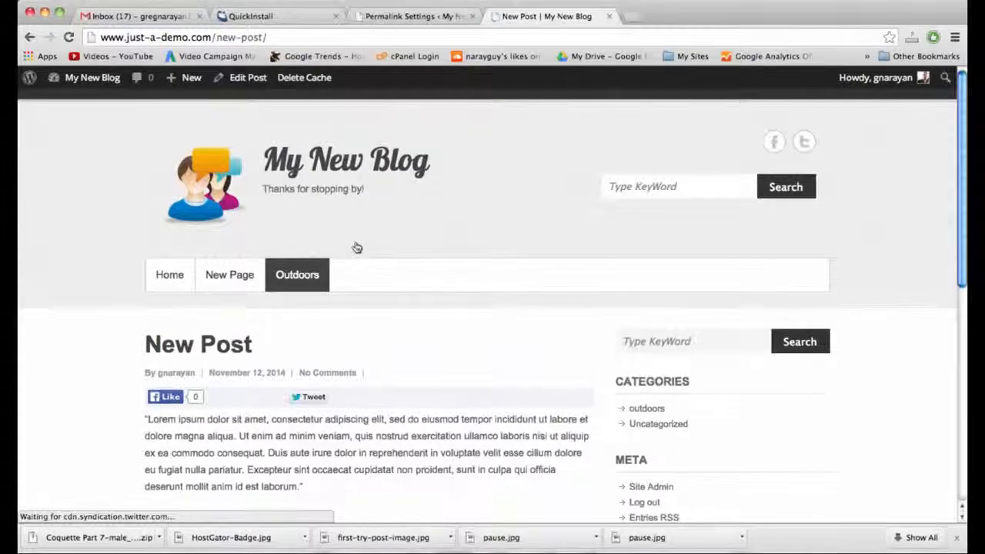
scroll(356, 246, "down", 10)
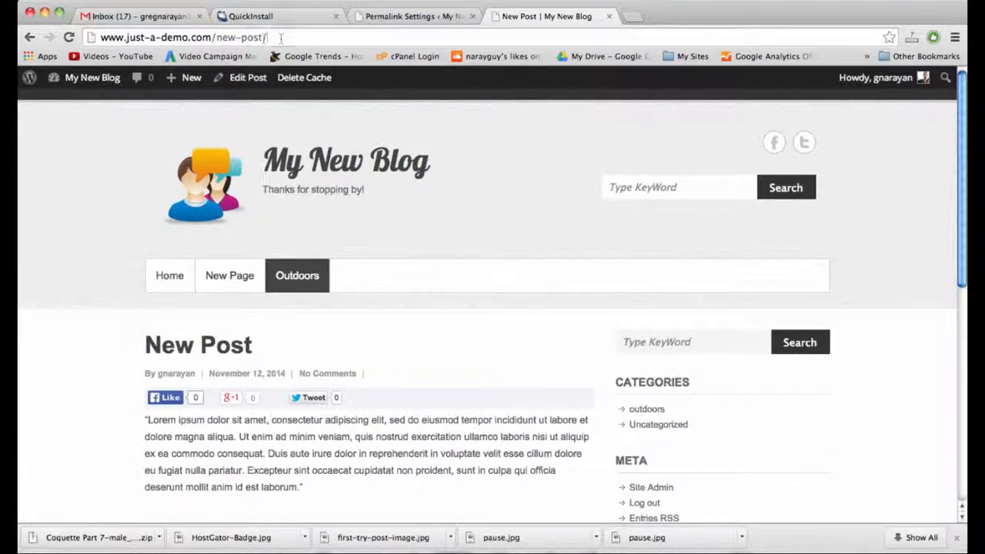
Point out the new-post slug in the post's address, reload the homepage, and return to Permalink Settings.
mouse_move(281, 38)
left_mouse_down()
mouse_move(242, 37)
mouse_move(268, 37)
left_mouse_up()
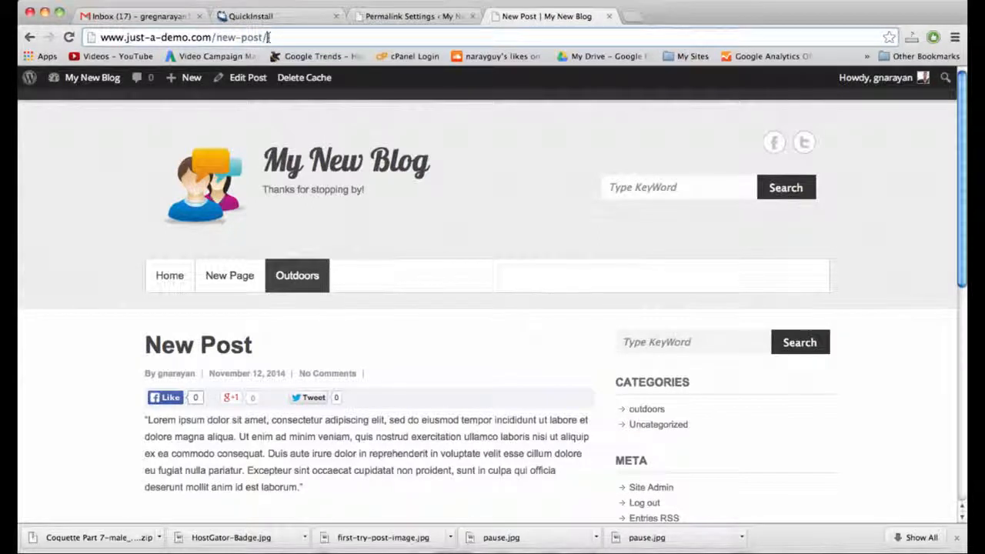
double_click(230, 37)
double_click(249, 37)
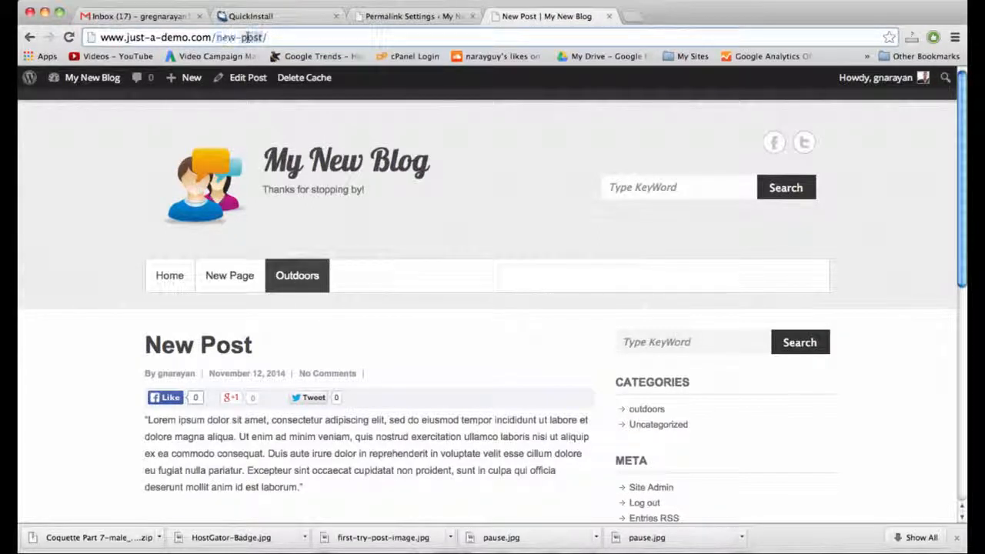
double_click(224, 37)
double_click(249, 37)
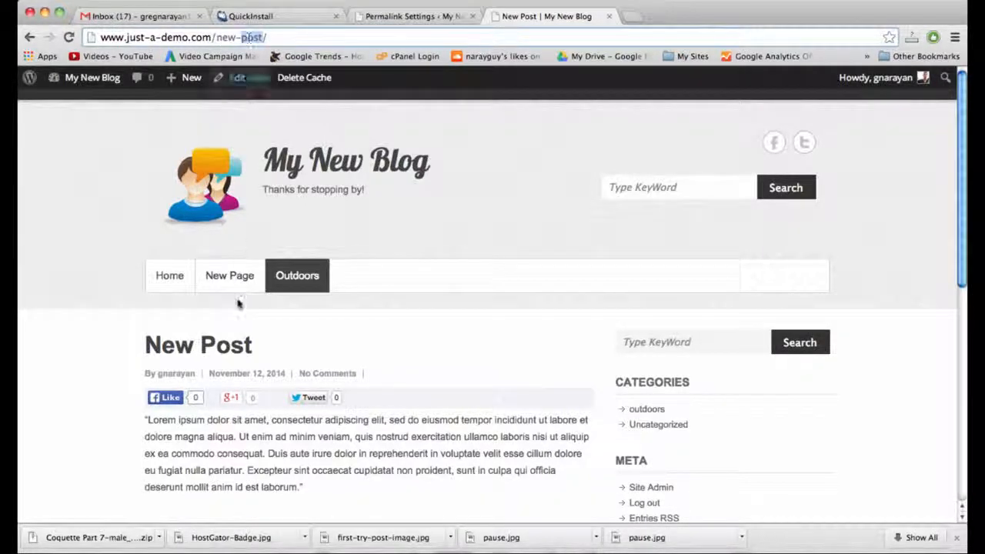
key("Return")
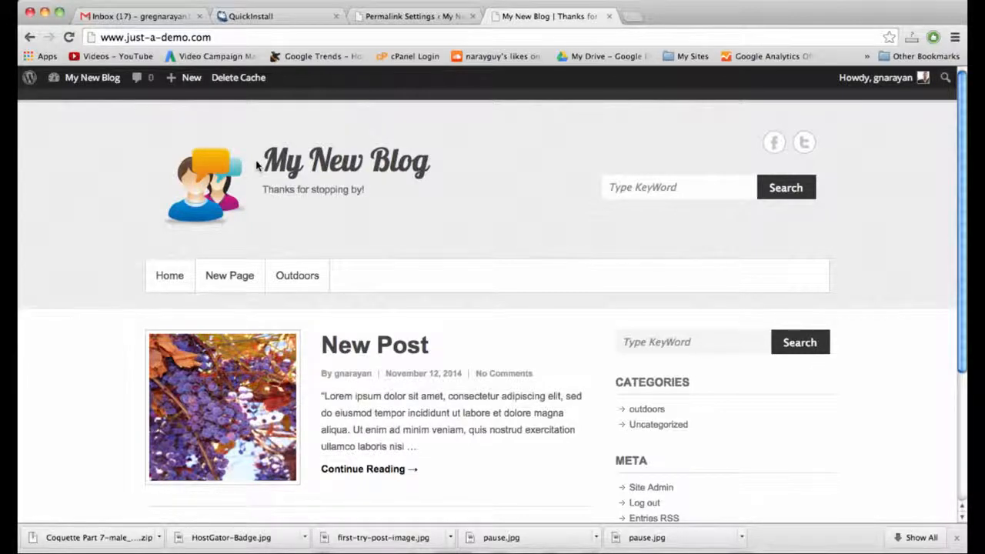
scroll(391, 351, "down", 2)
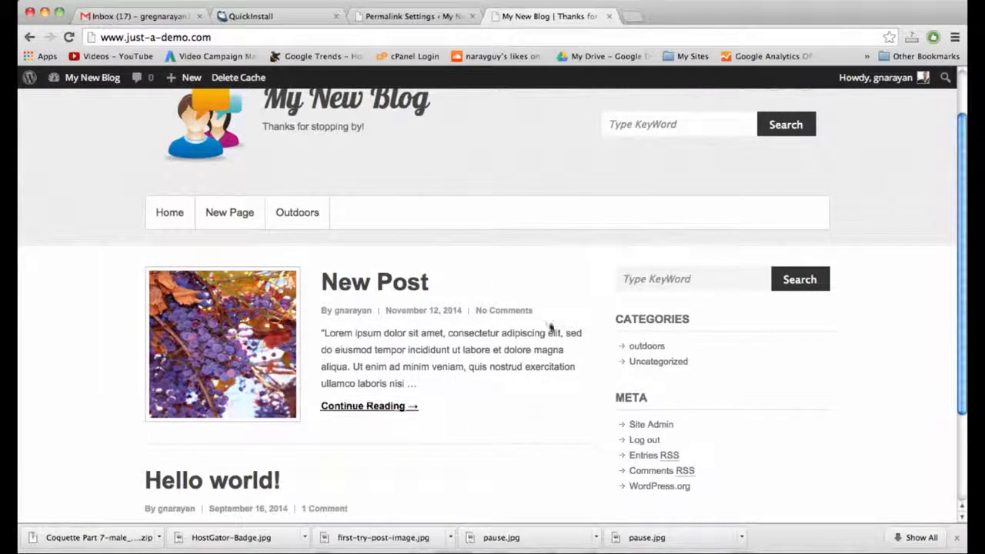
left_click(412, 17)
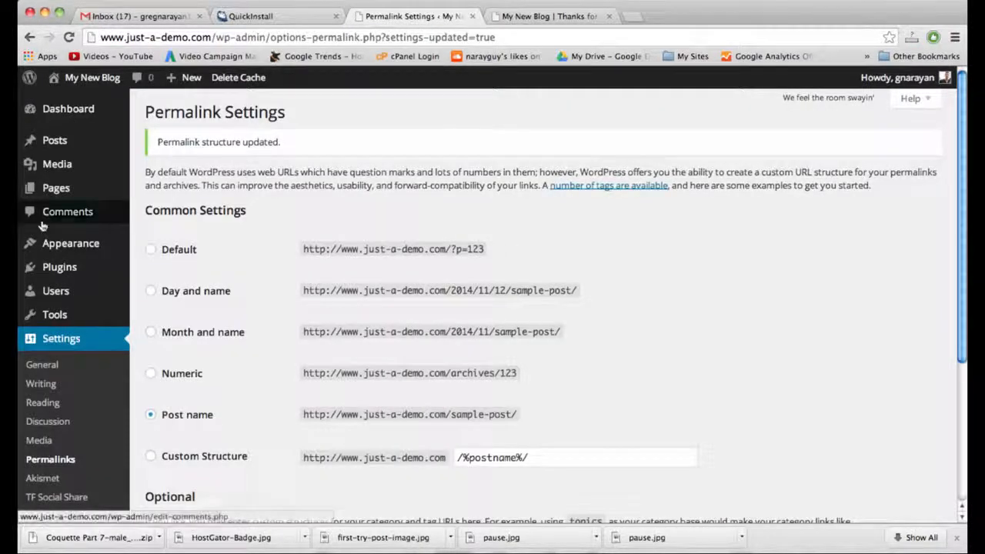
In Theme Options' Excerpt / More Tag Settings, change More Tag Text to 'Finish This Post →' and save.
mouse_move(62, 245)
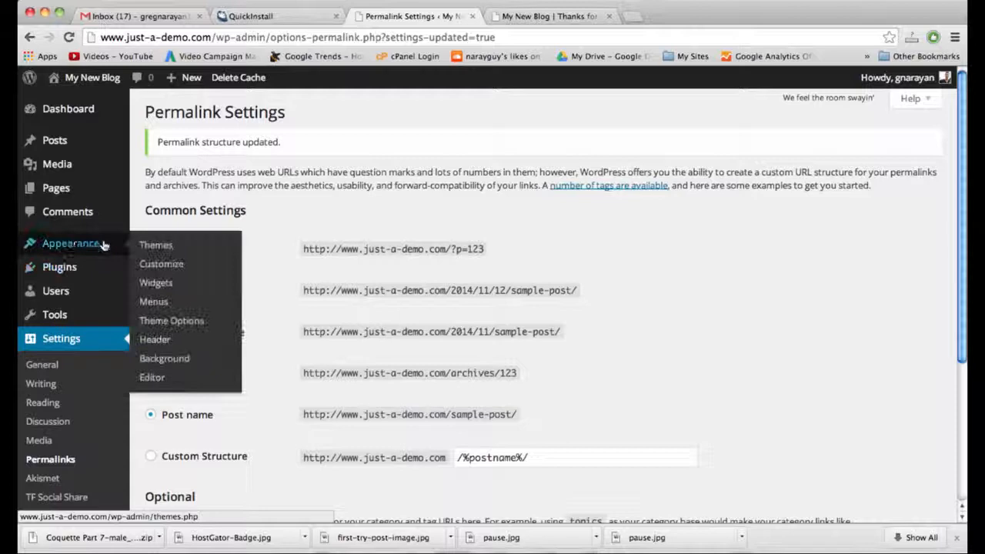
left_click(167, 322)
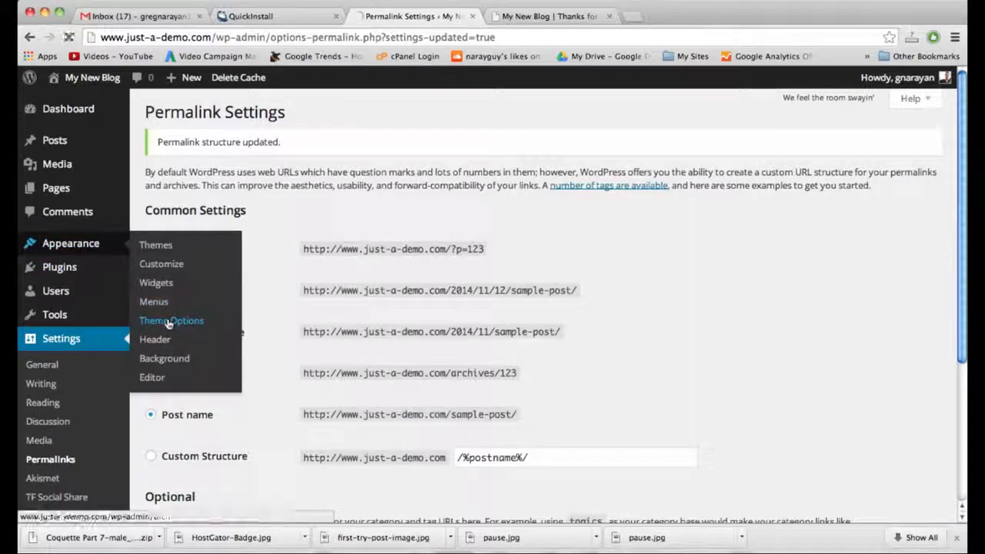
left_click(537, 25)
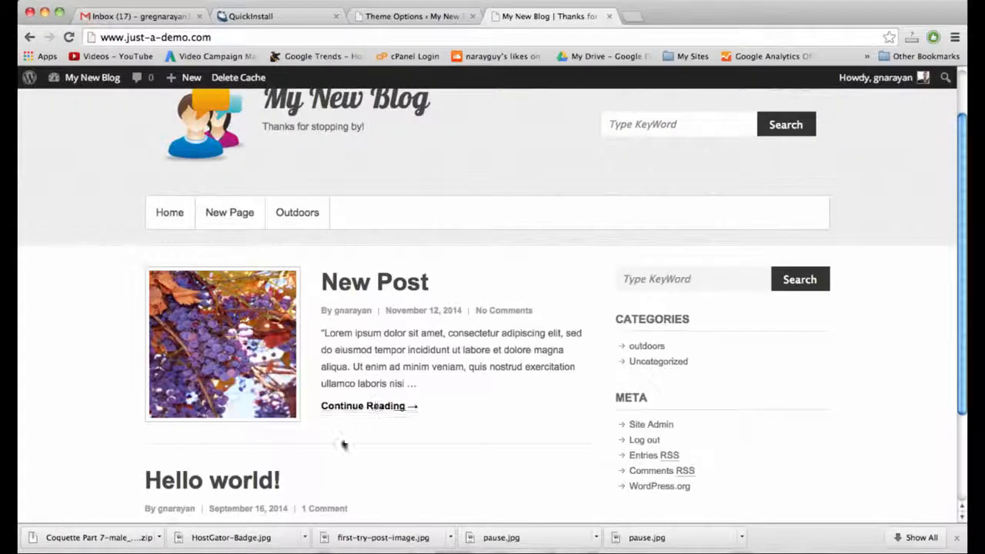
left_click(435, 26)
scroll(805, 341, "down", 5)
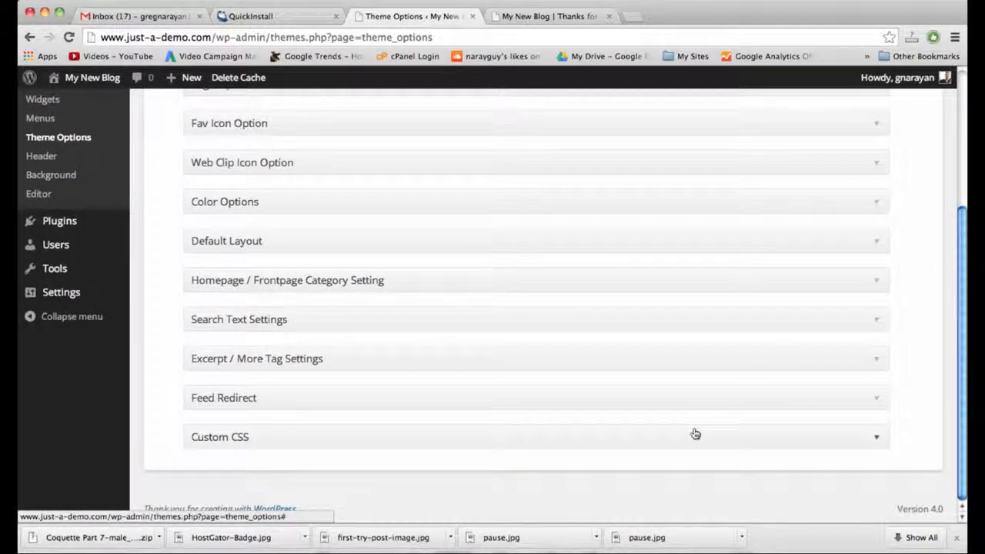
left_click(479, 359)
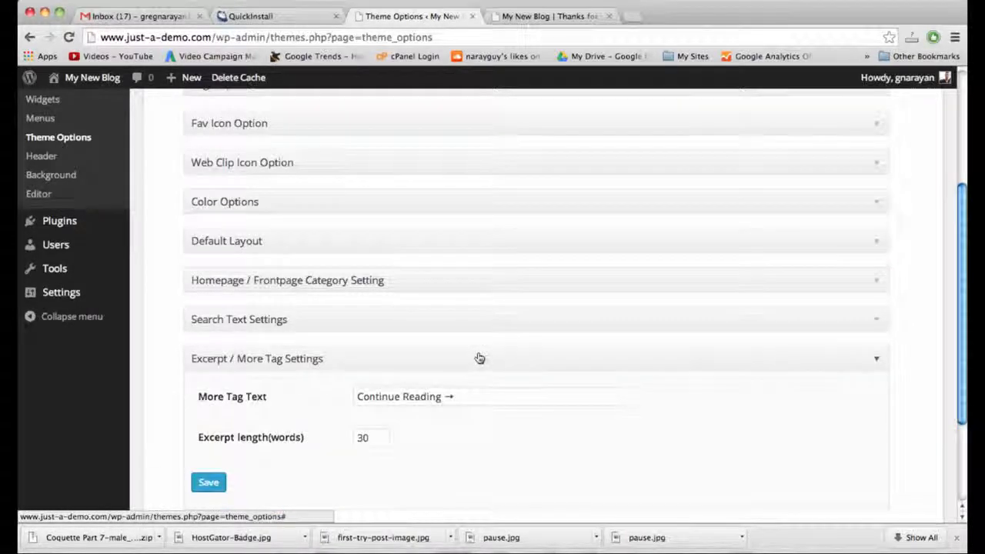
scroll(477, 354, "down", 2)
double_click(421, 341)
key("BackSpace")
key("BackSpace")
key("BackSpace")
key("BackSpace")
key("BackSpace")
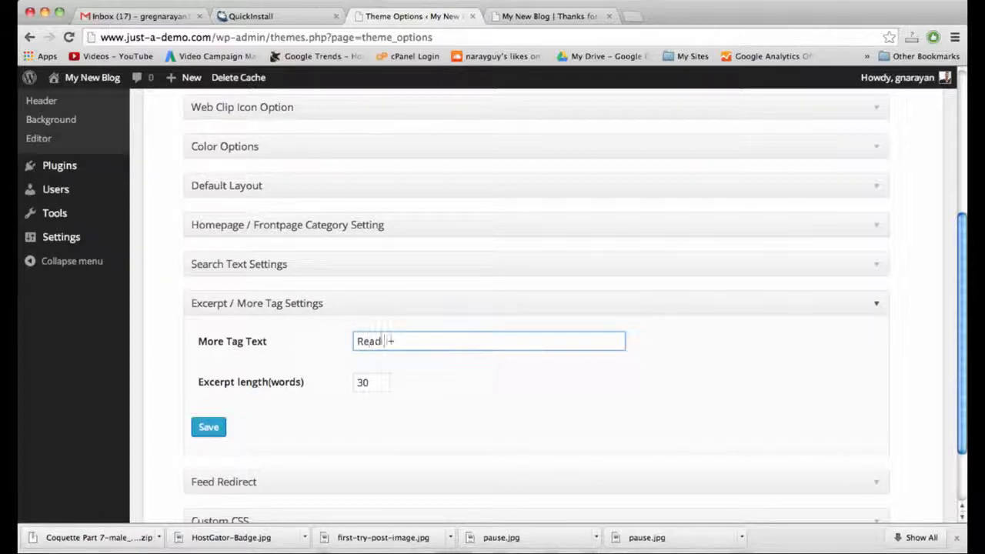
key("BackSpace")
key("BackSpace")
key("BackSpace")
type("Finish This Post")
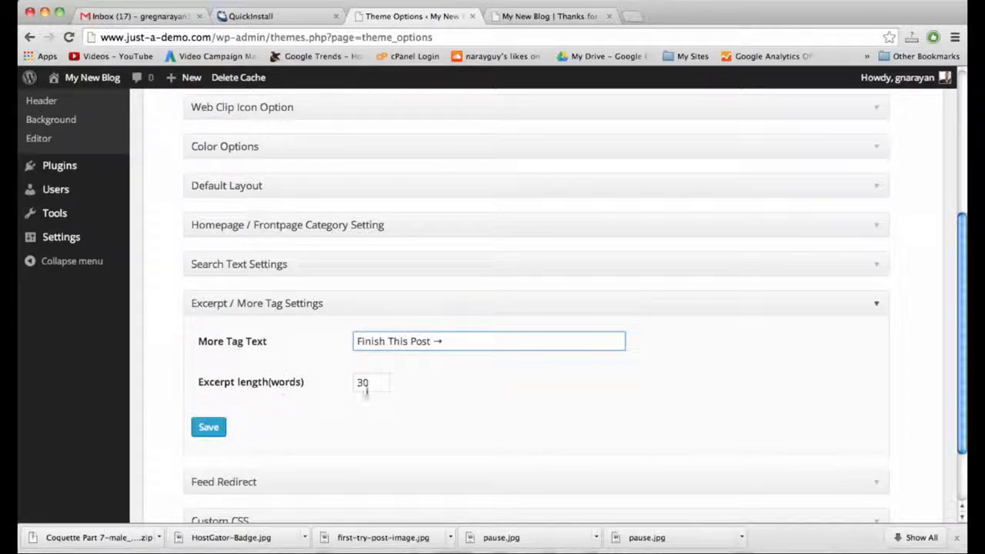
left_click(209, 428)
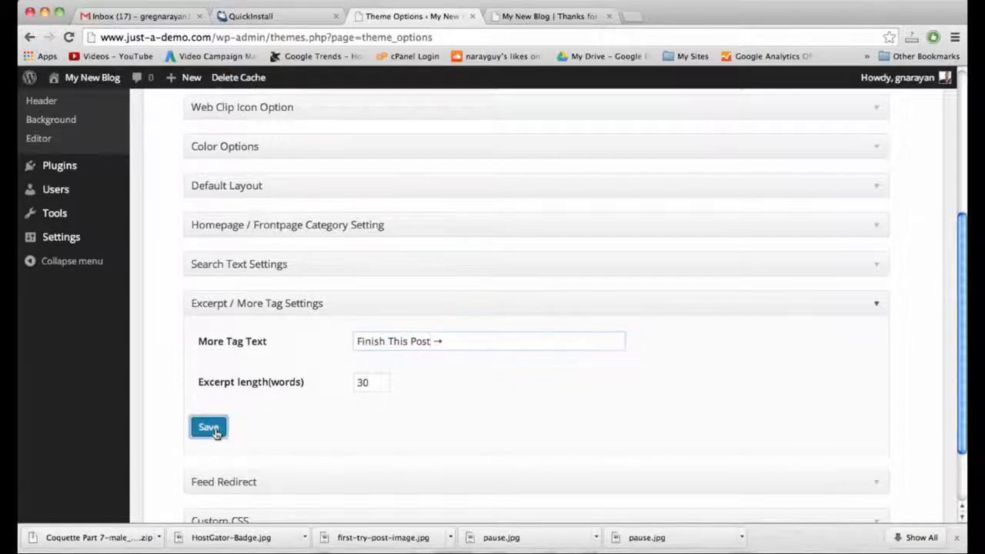
Reload the blog front page to confirm the new 'Finish This Post →' link, then return to Theme Options.
left_click(542, 17)
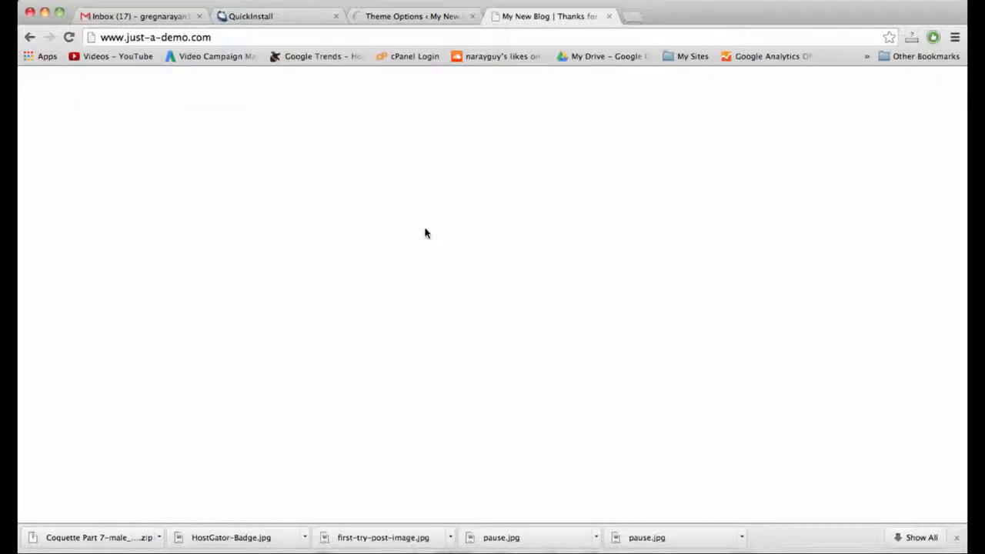
left_click(330, 44)
key("Return")
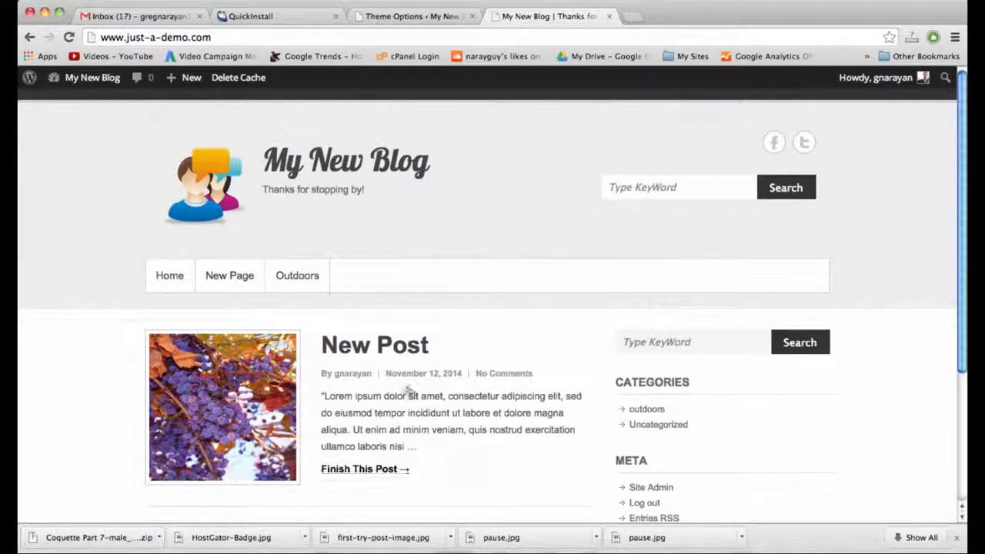
scroll(445, 448, "down", 5)
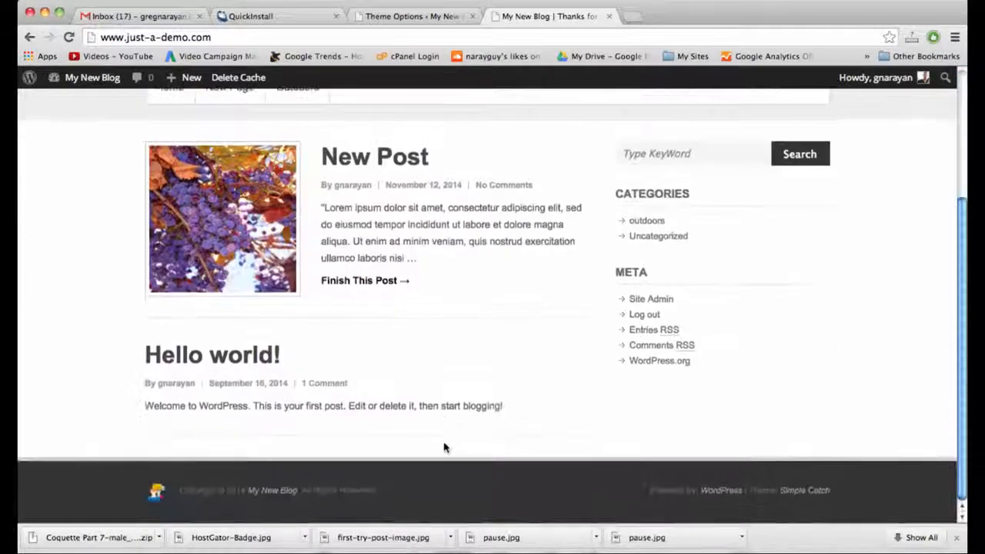
scroll(445, 448, "up", 6)
left_click(433, 16)
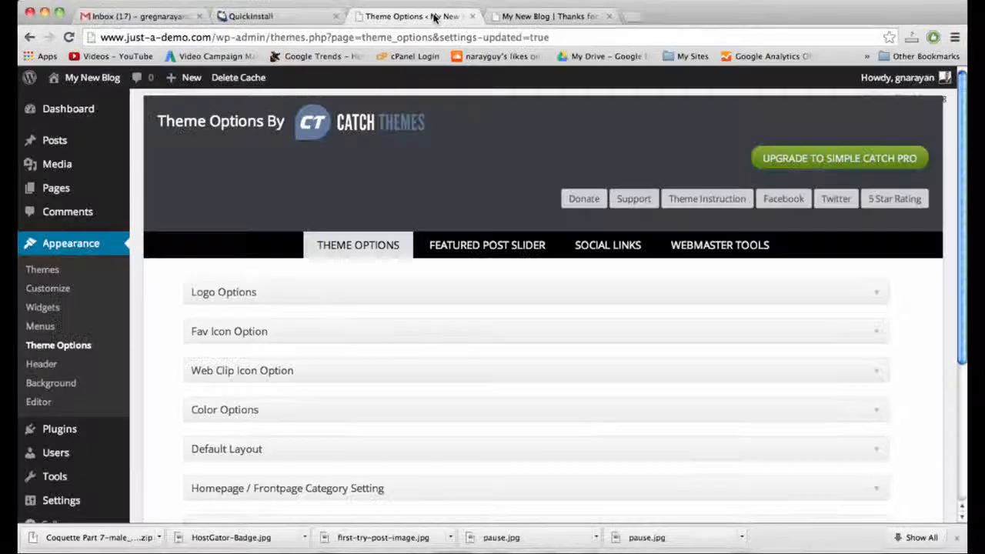
Set the Fav Icon to the male_female_users_comments image from the Media Library and save Theme Options.
left_click(468, 332)
scroll(466, 334, "down", 2)
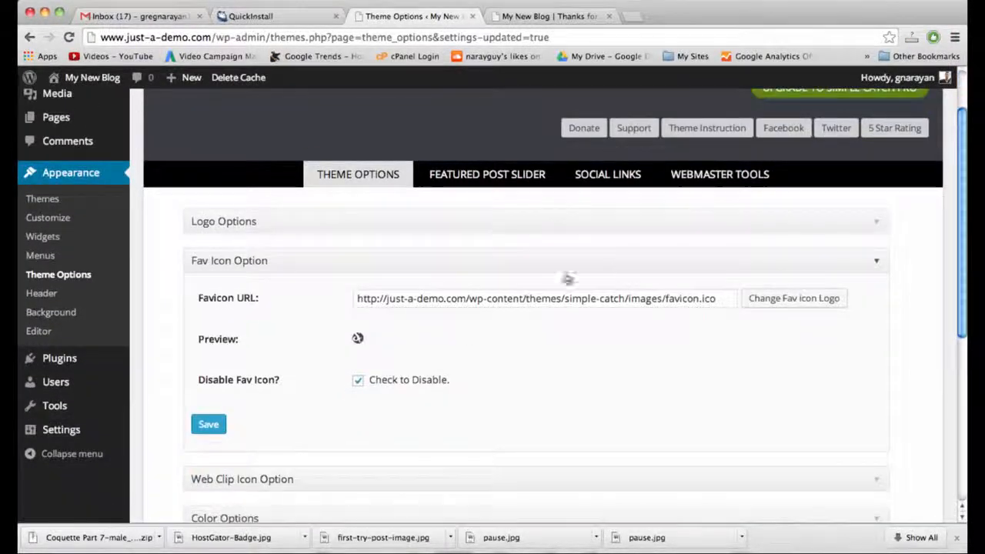
left_click(808, 301)
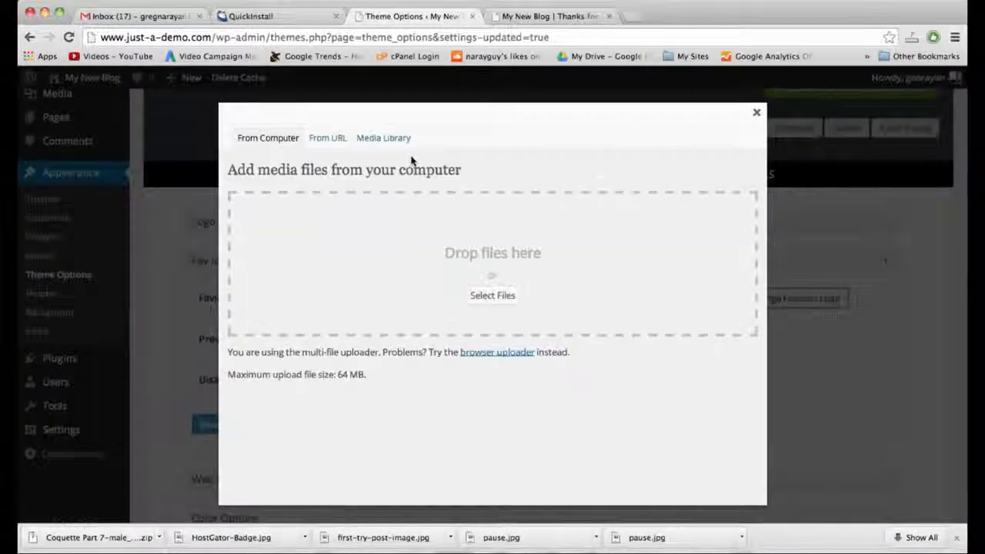
left_click(368, 143)
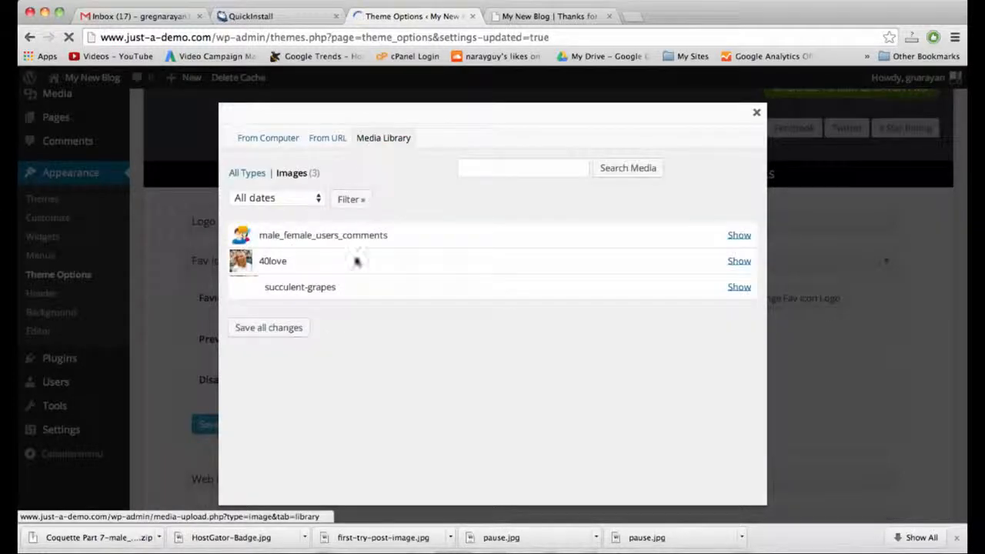
left_click(735, 236)
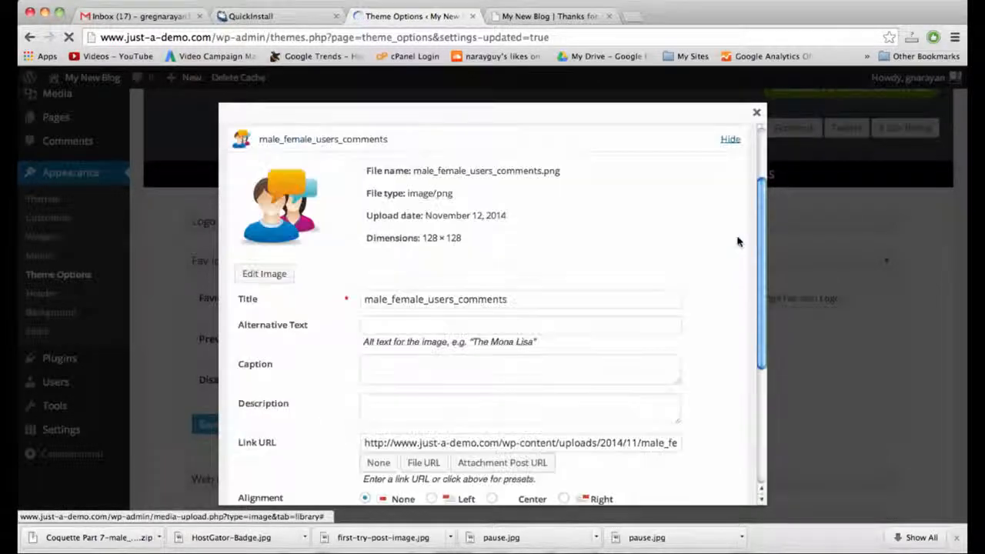
scroll(548, 323, "down", 5)
left_click(394, 378)
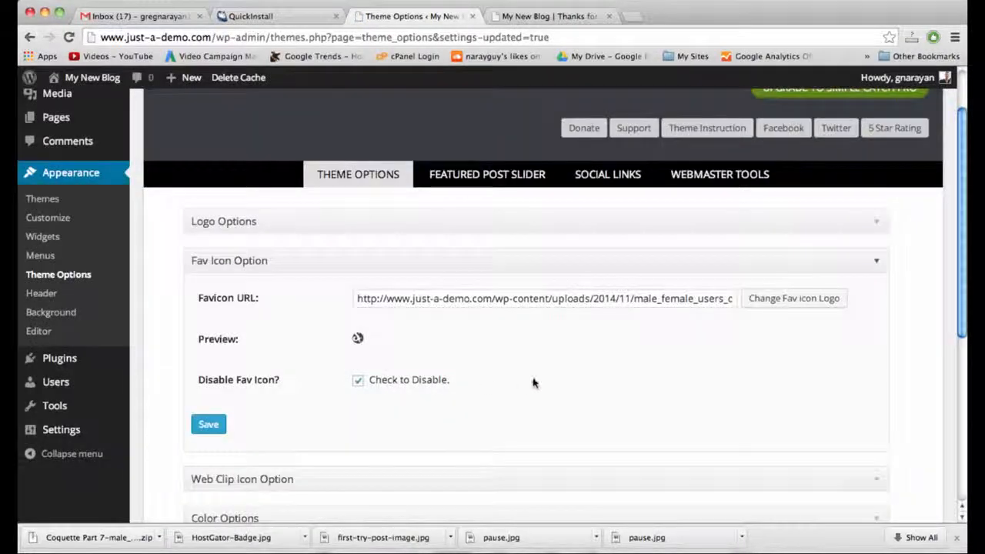
left_click(208, 425)
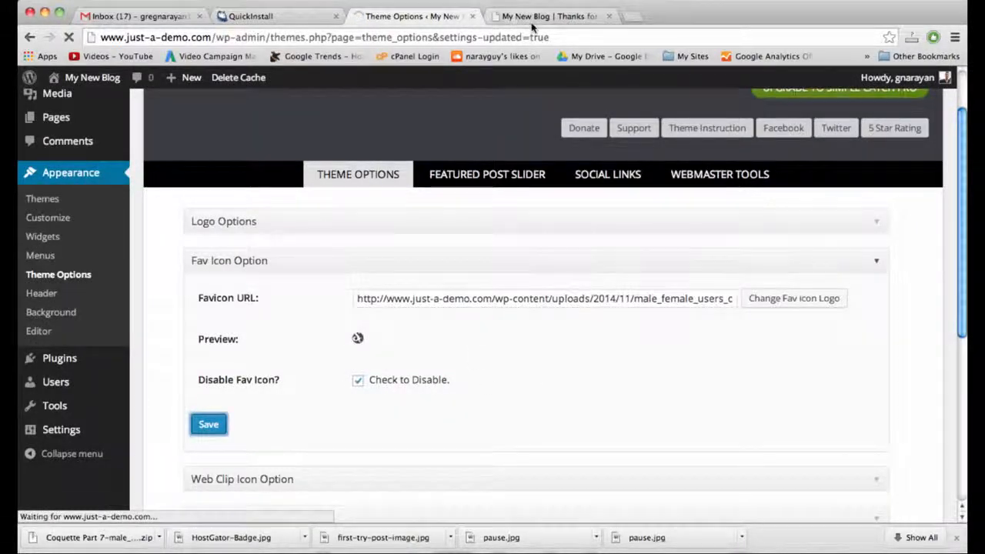
left_click(531, 21)
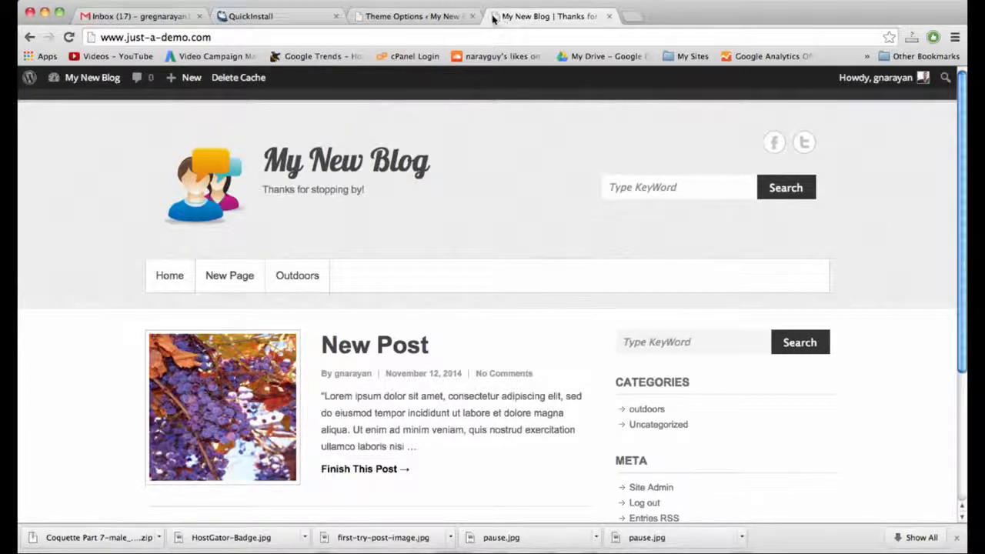
Reload the My New Blog front page twice to check its tab icon.
left_click(410, 23)
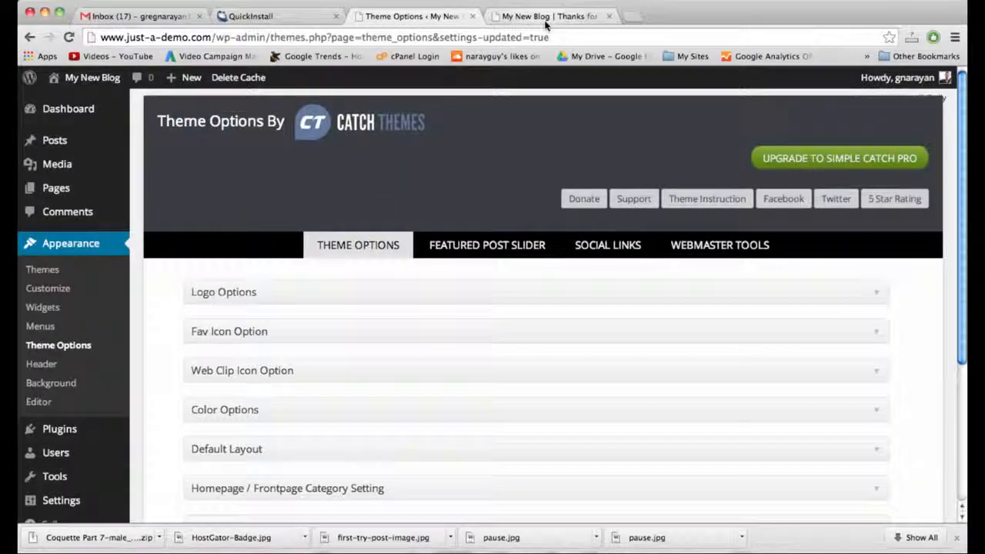
left_click(545, 23)
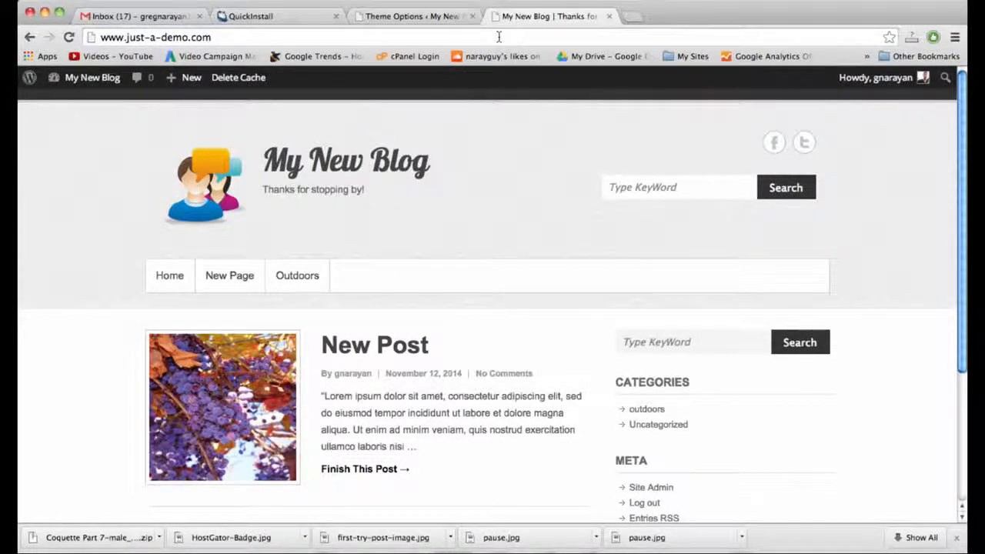
left_click(499, 36)
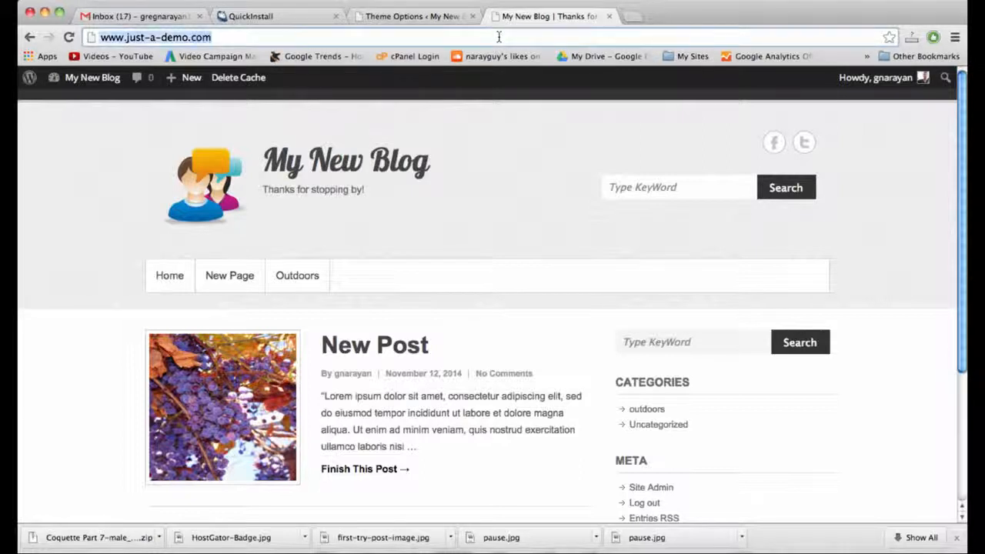
key("Return")
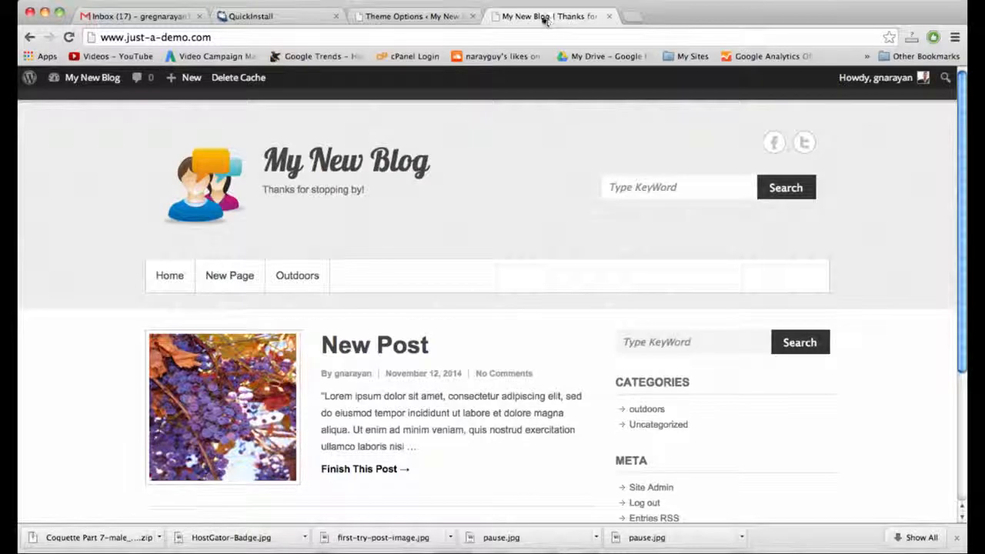
left_click(497, 37)
key("Return")
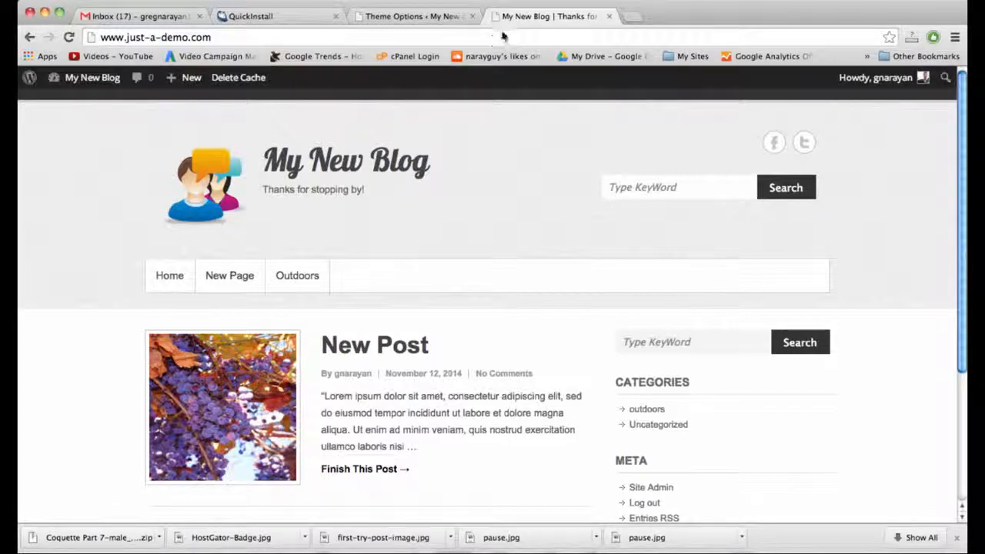
Clear the site cache, save Theme Options with the favicon enabled, and reload the blog.
left_click(237, 78)
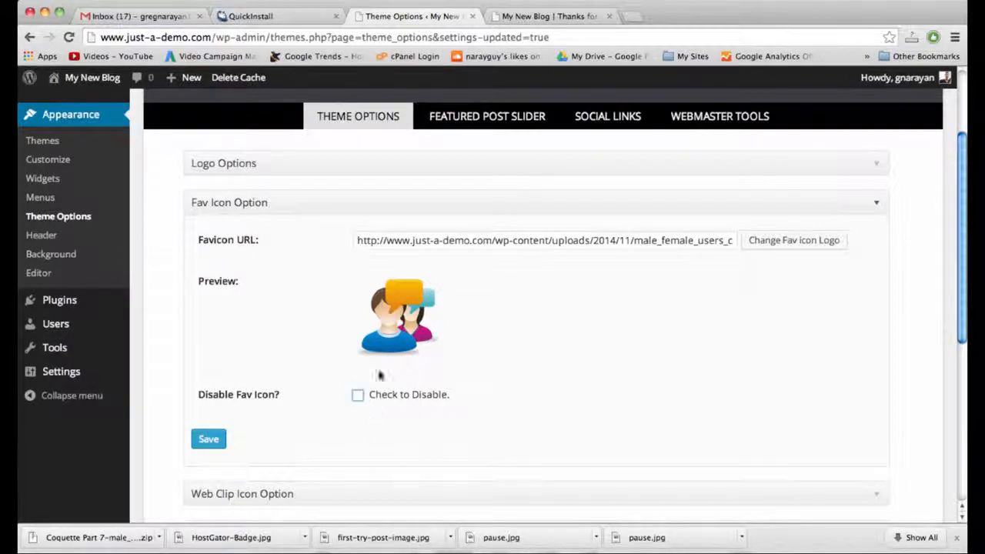
left_click(203, 441)
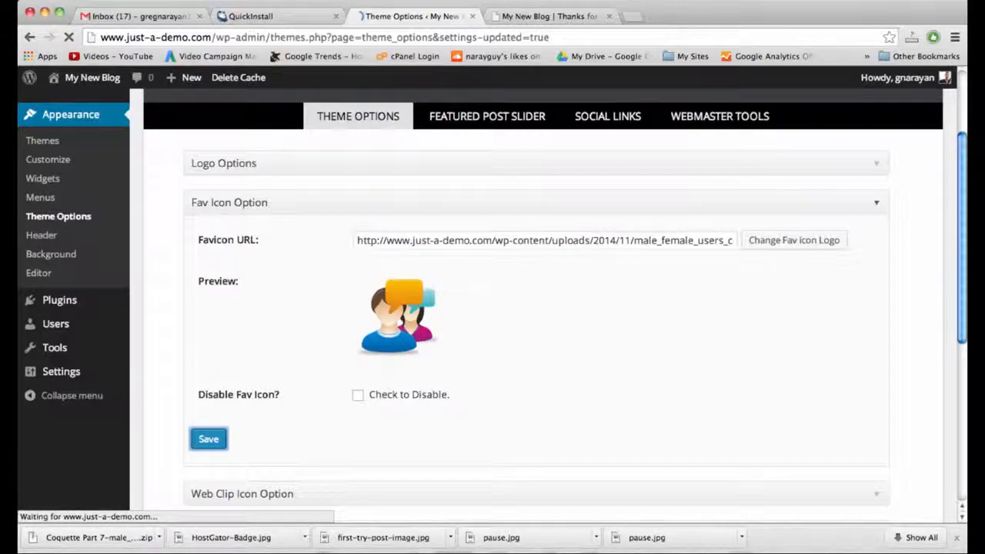
left_click(550, 16)
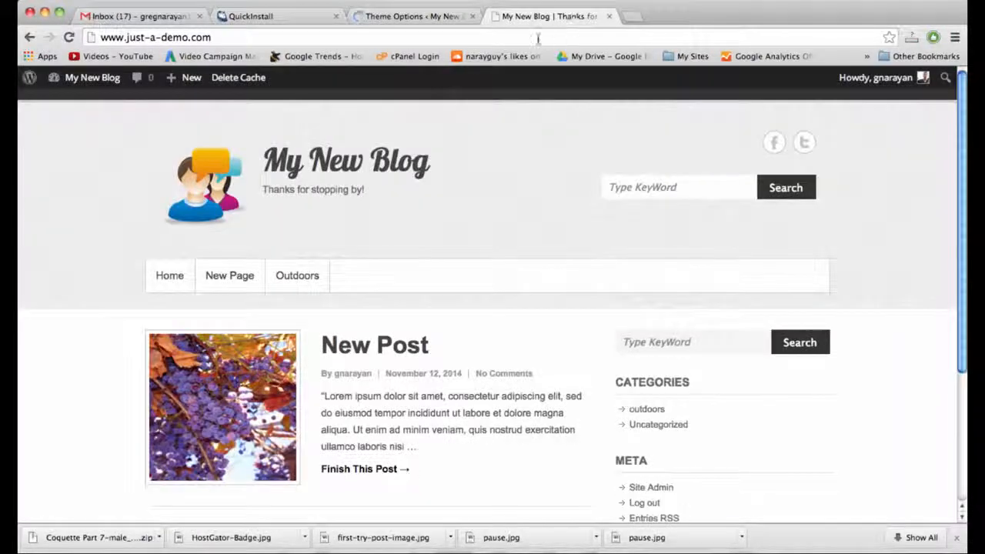
double_click(538, 38)
left_click(538, 38)
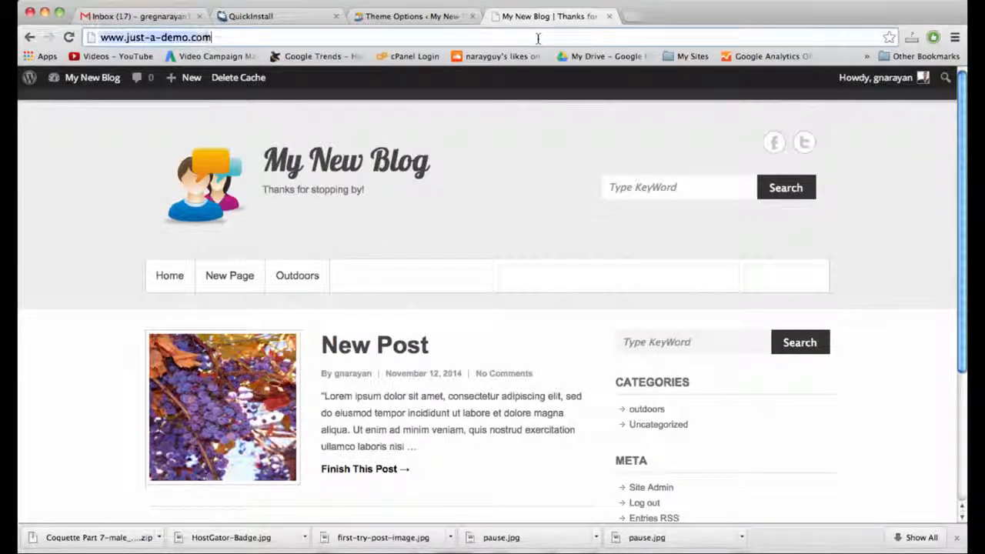
key("Return")
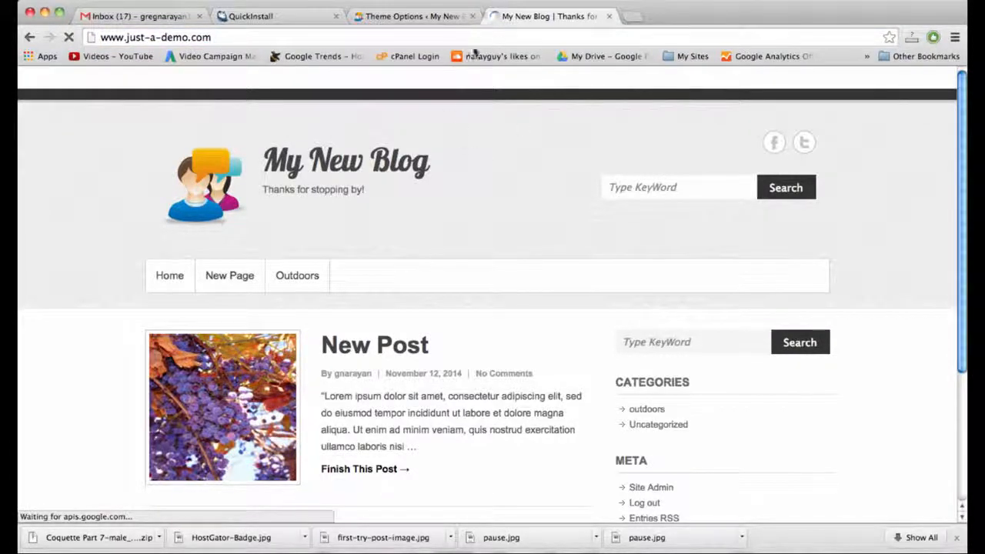